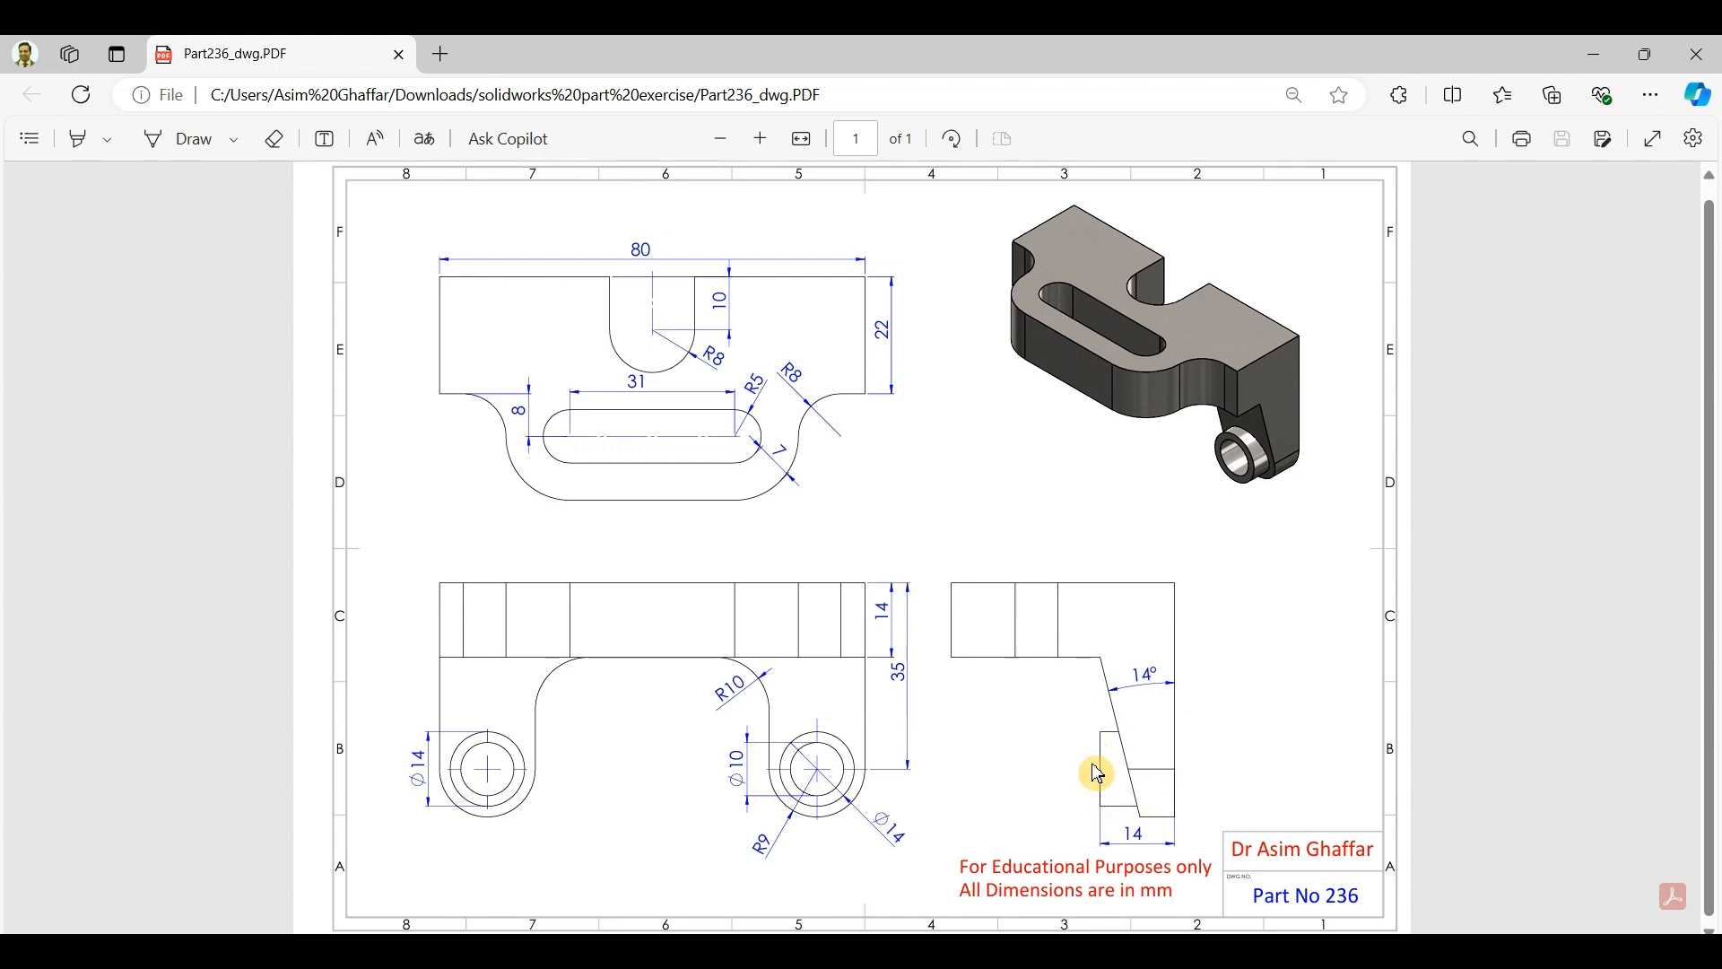
Switch from the PDF drawing to SOLIDWORKS and create a new part document.
left_click(1595, 55)
left_click(141, 56)
left_click(161, 84)
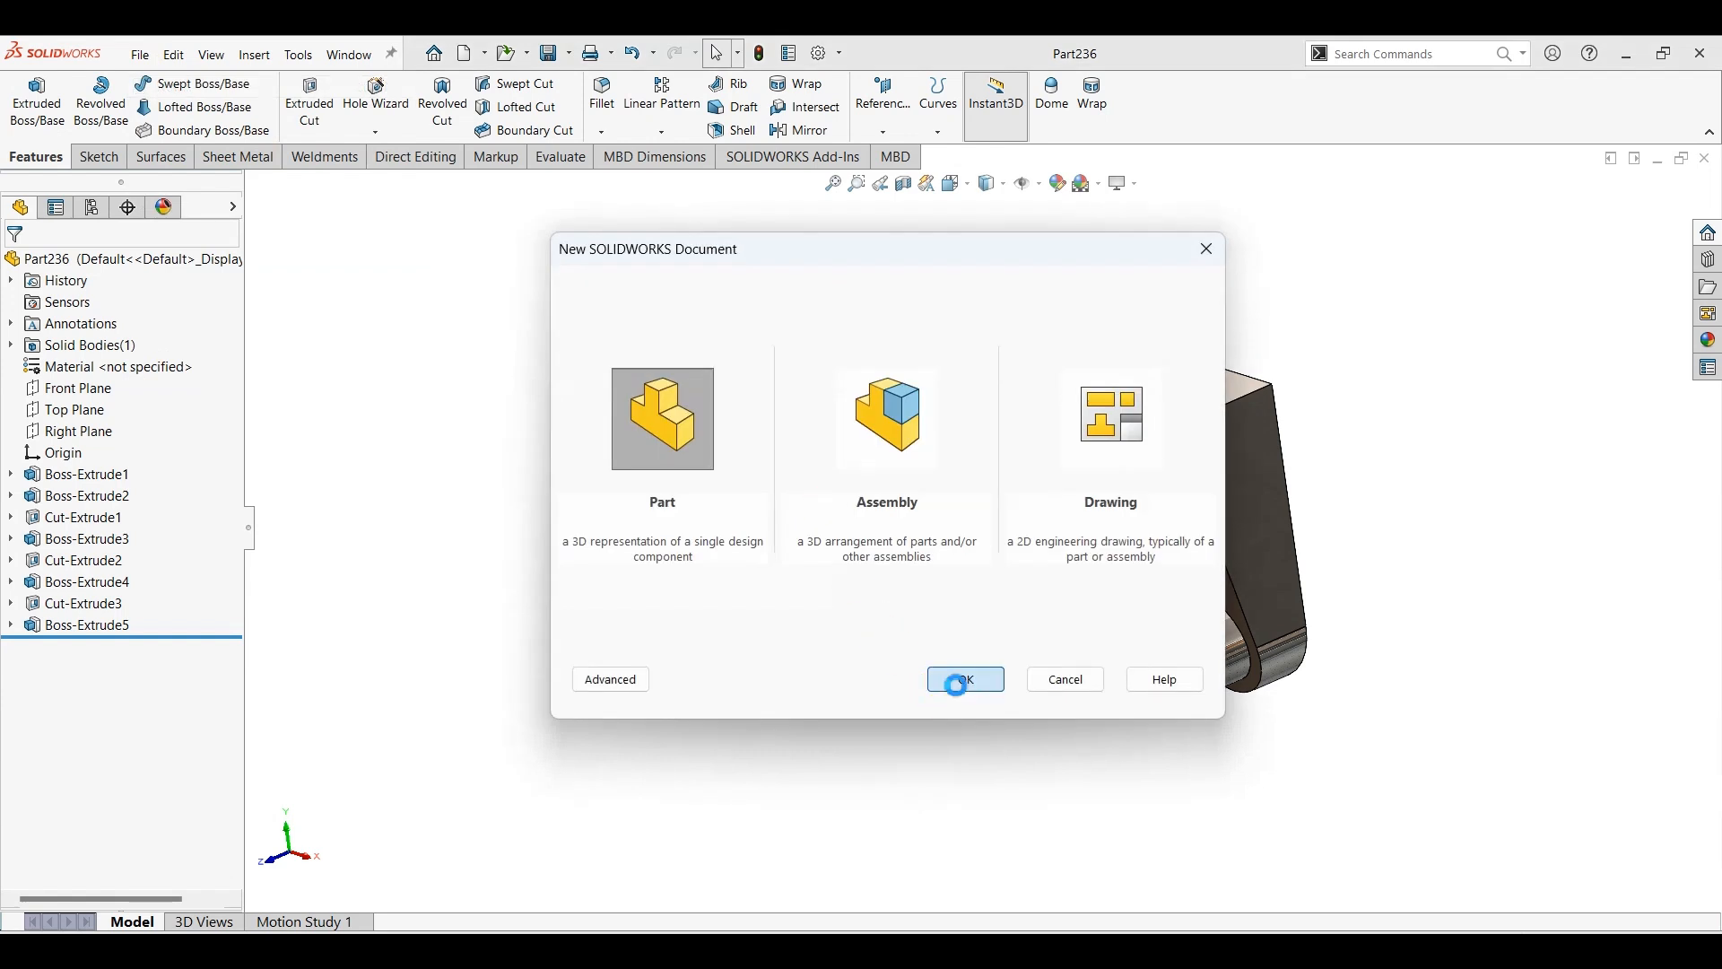
left_click(933, 681)
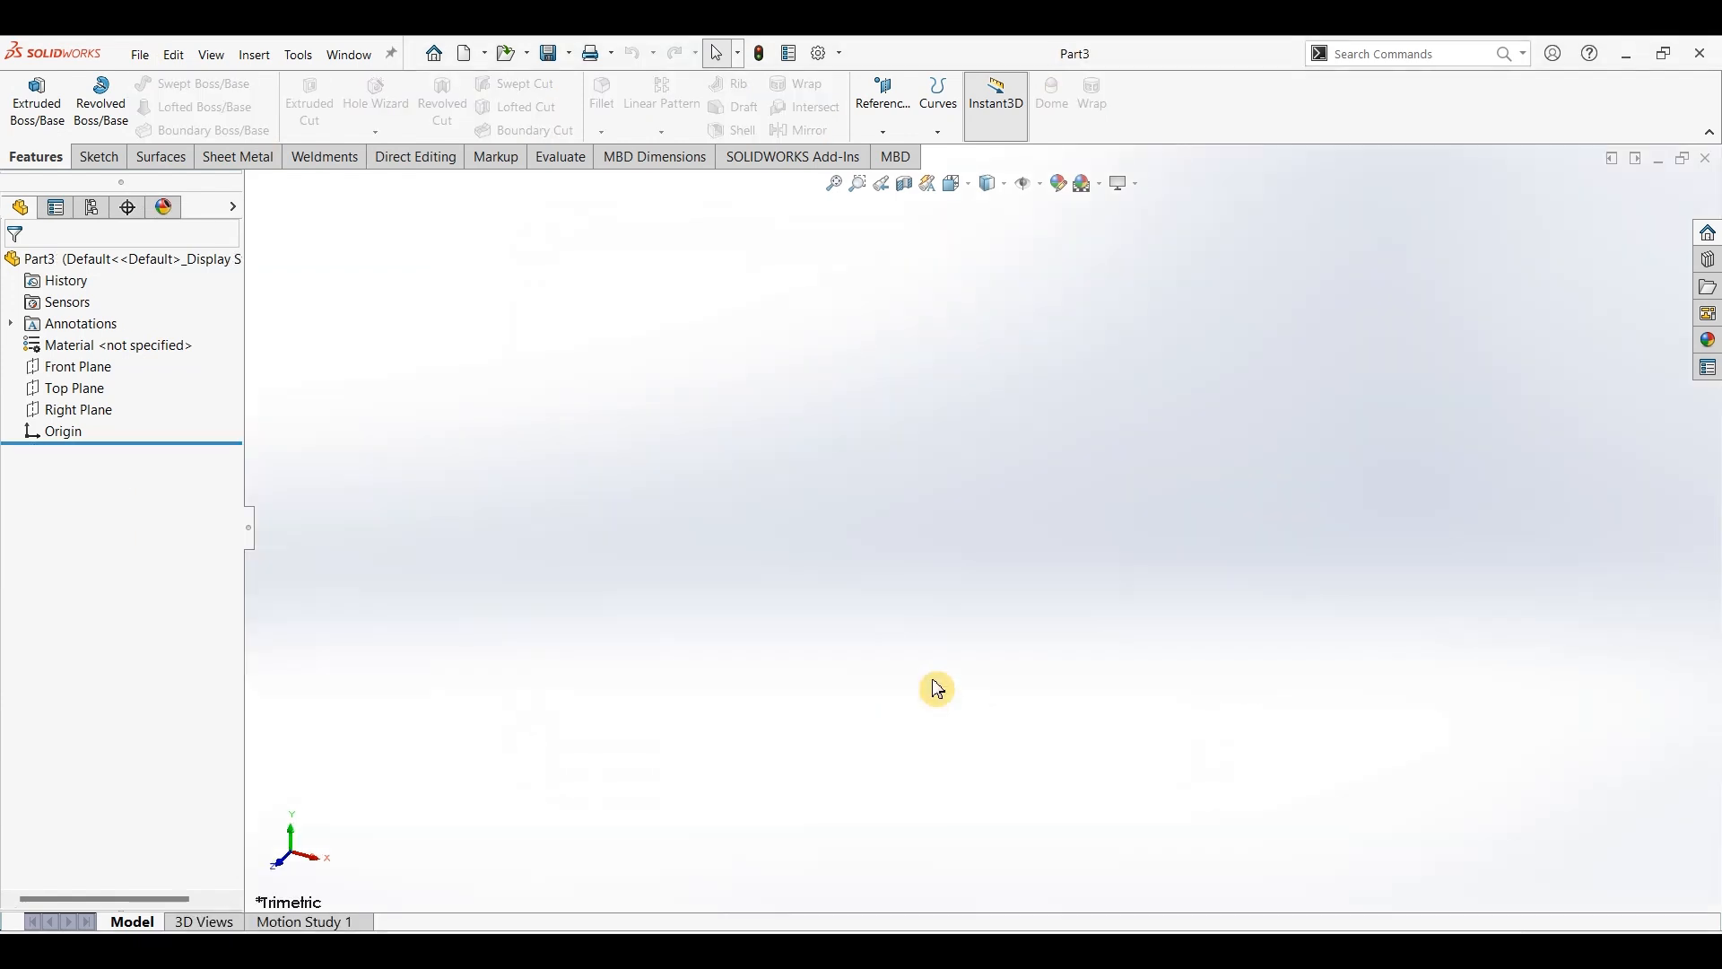
Start a new sketch on the Top Plane.
left_click(87, 389)
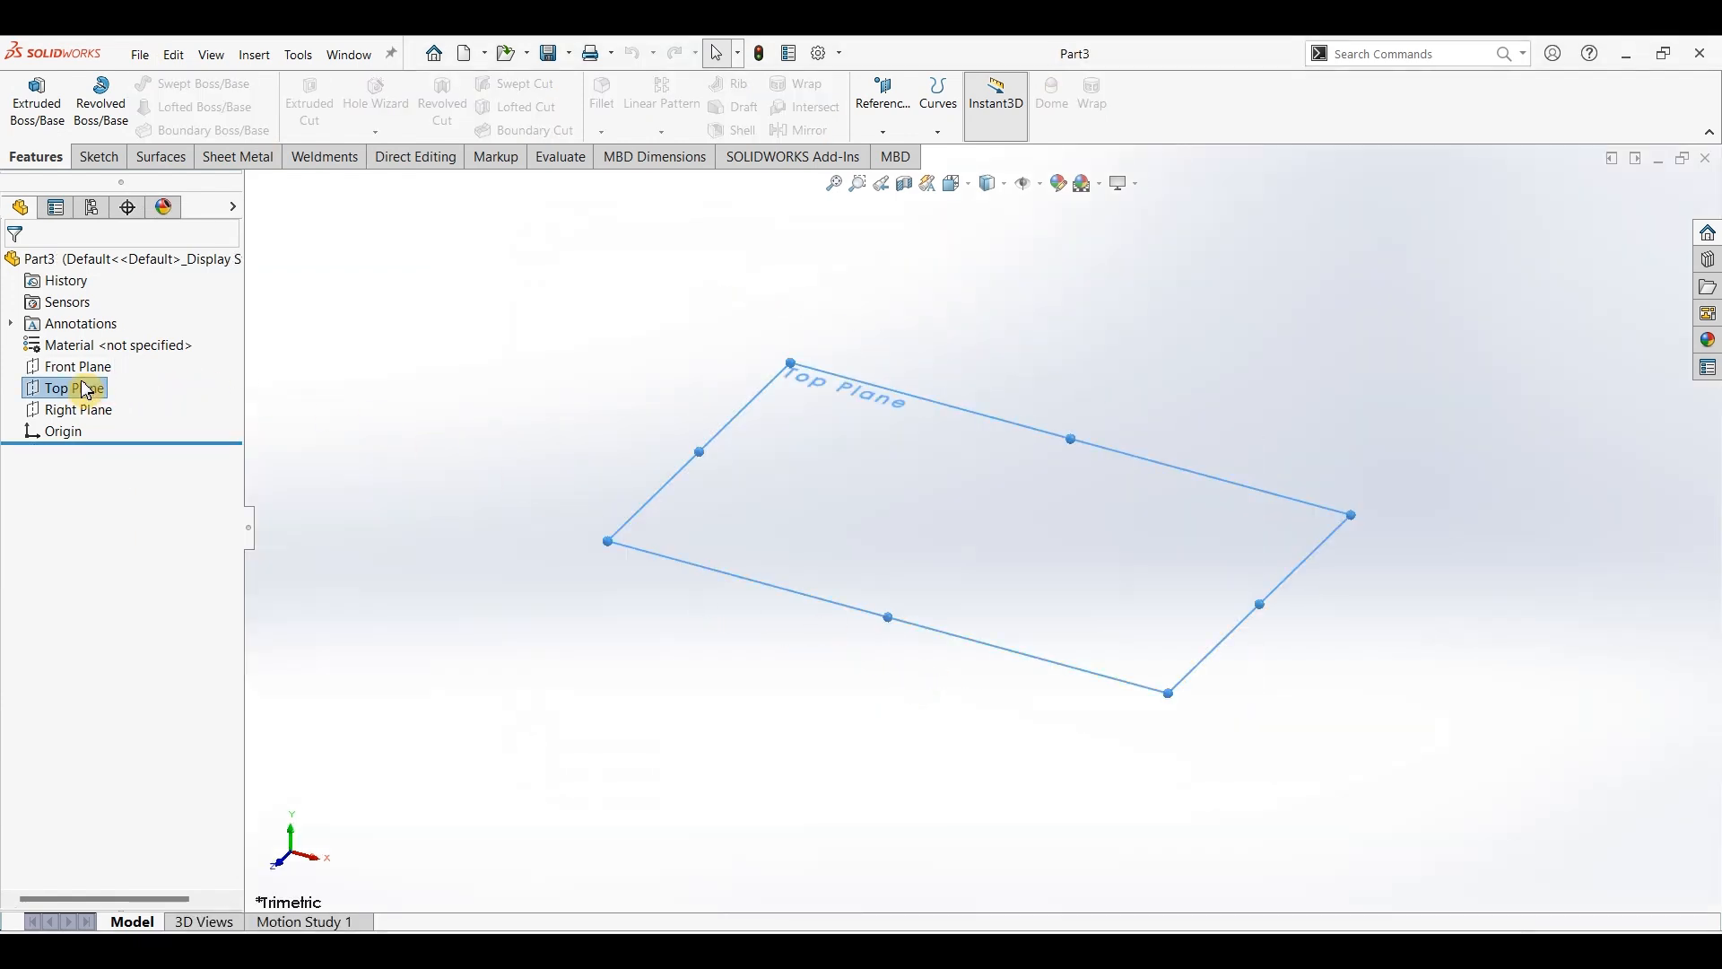
left_click(101, 160)
left_click(36, 103)
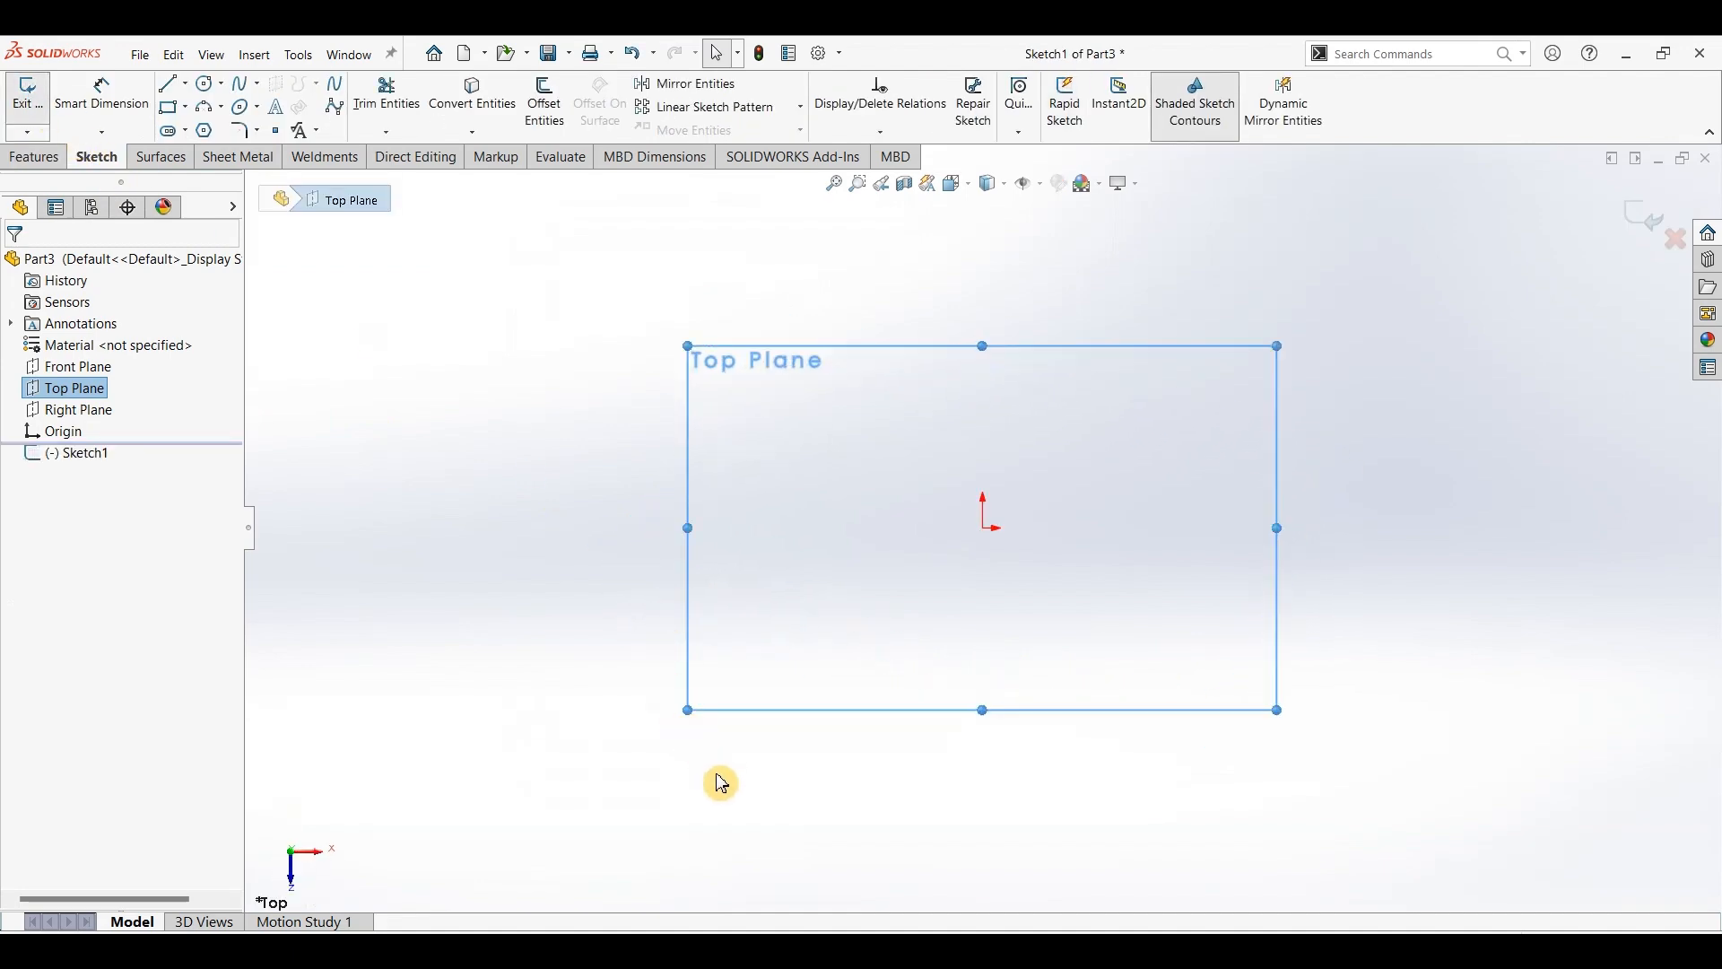
Check the part drawing, and sketch a horizontal centerpoint slot on the origin, half-length about 98 mm and end radius about 30 mm.
left_click(628, 951)
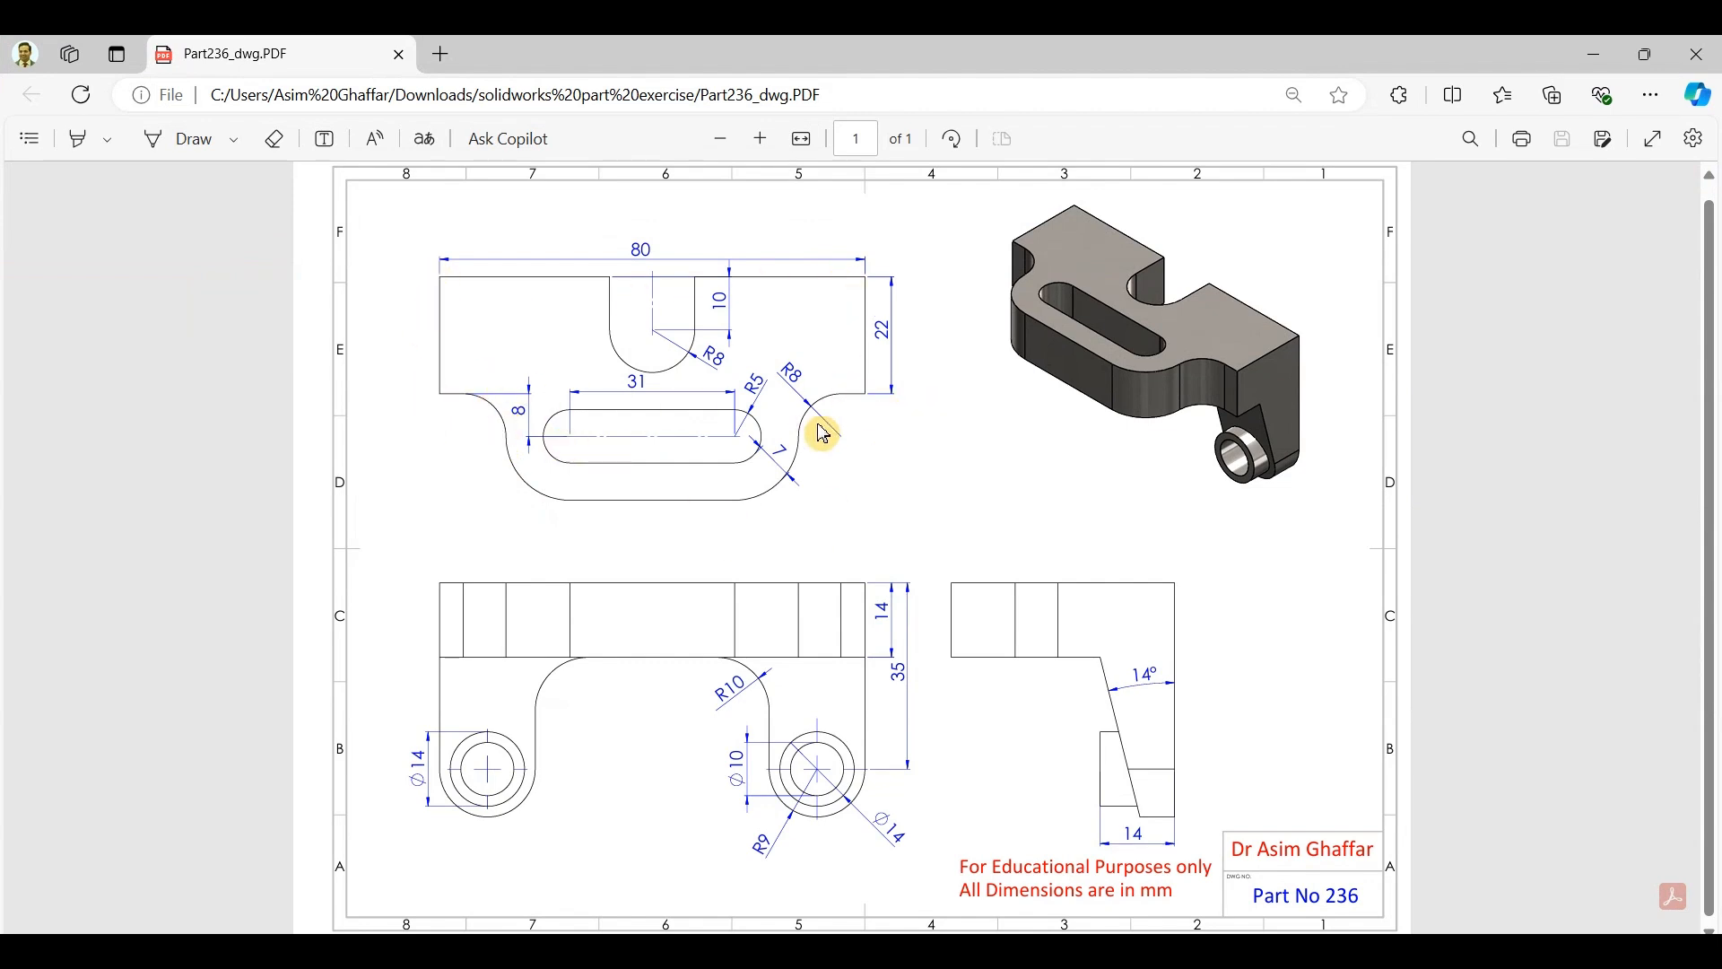
left_click(1585, 64)
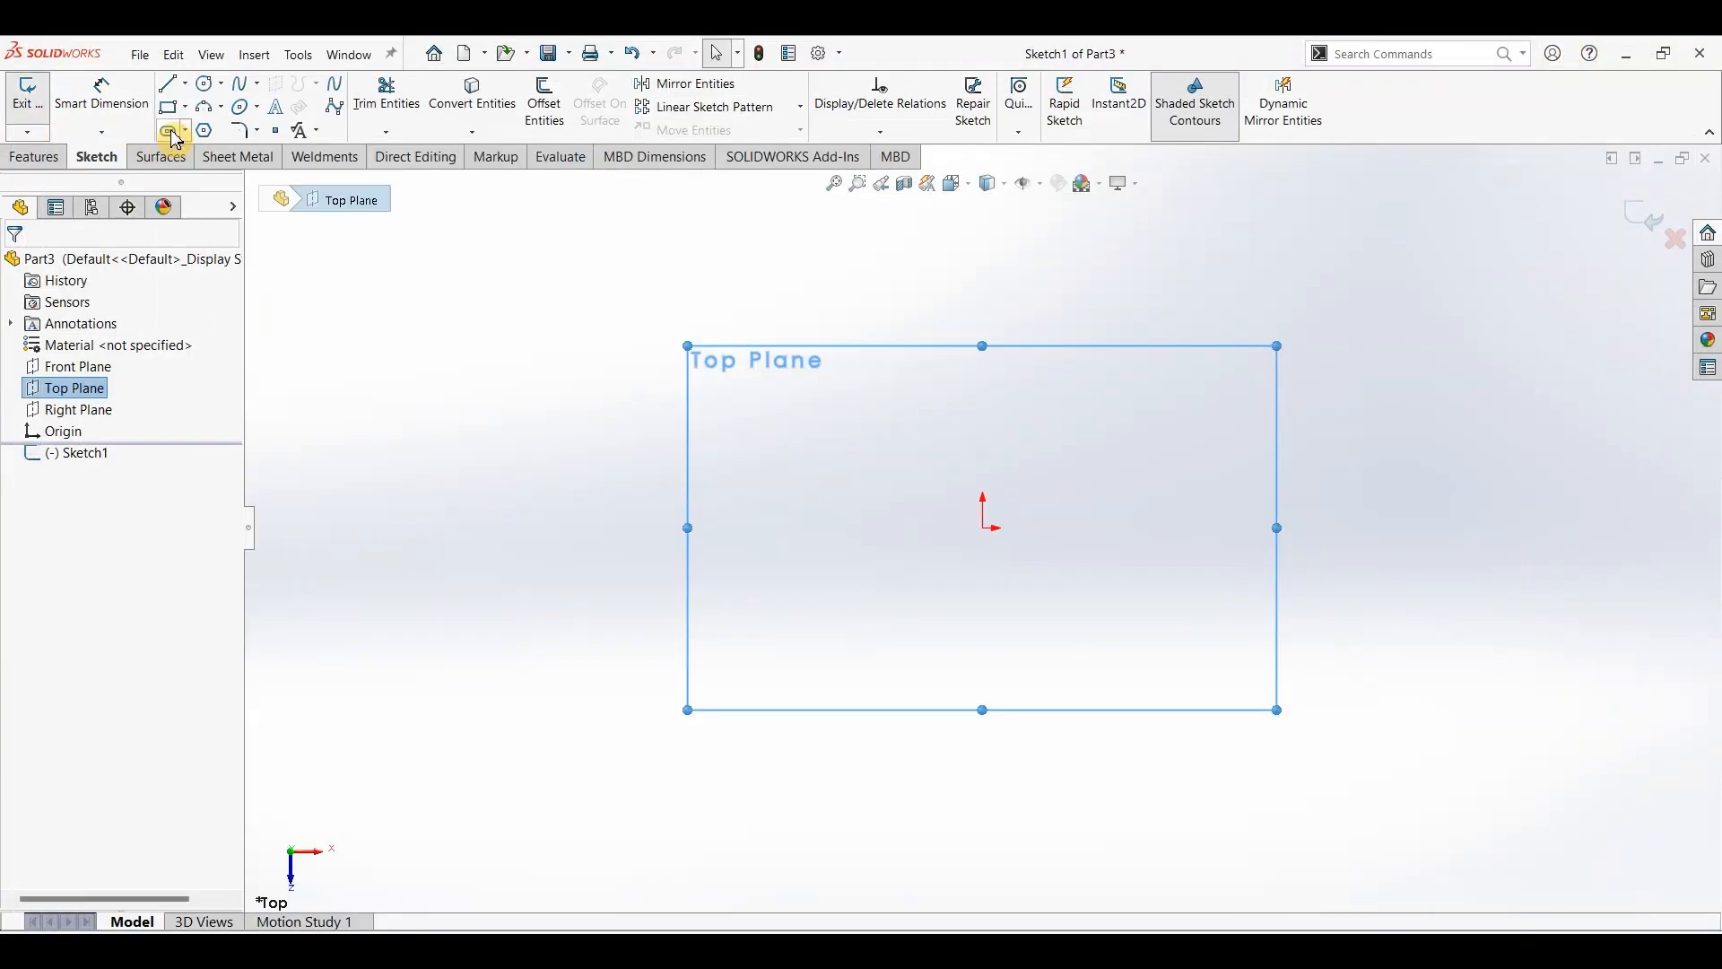
left_click(170, 133)
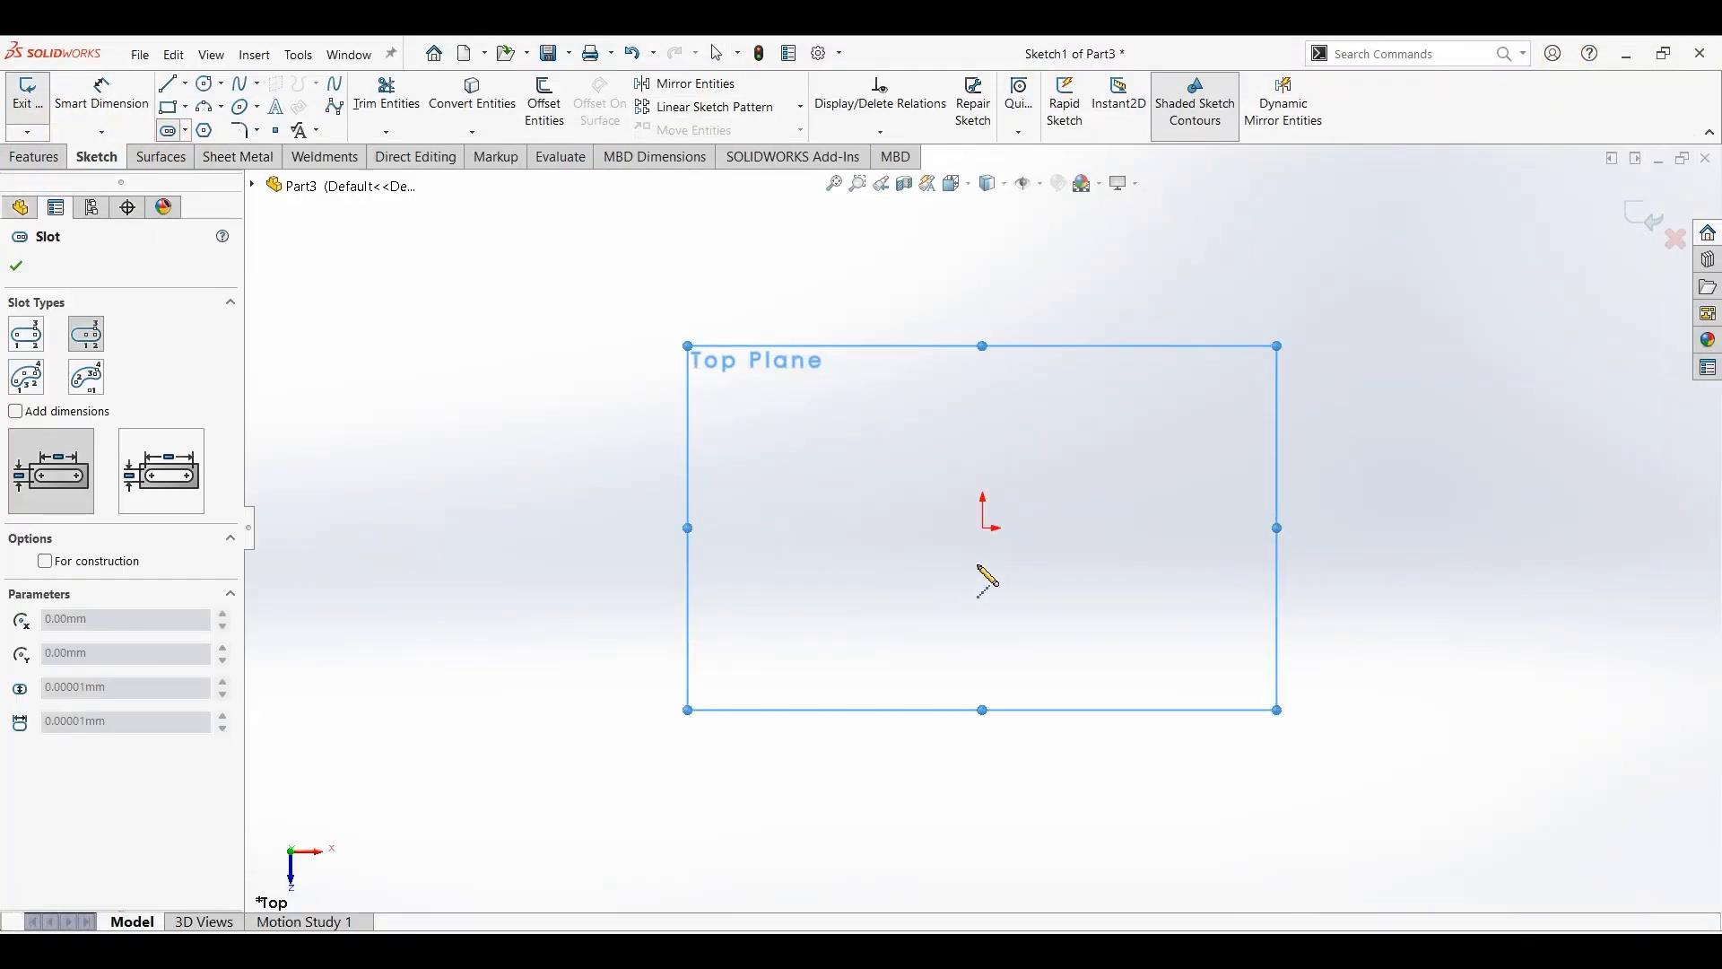
left_click(986, 529)
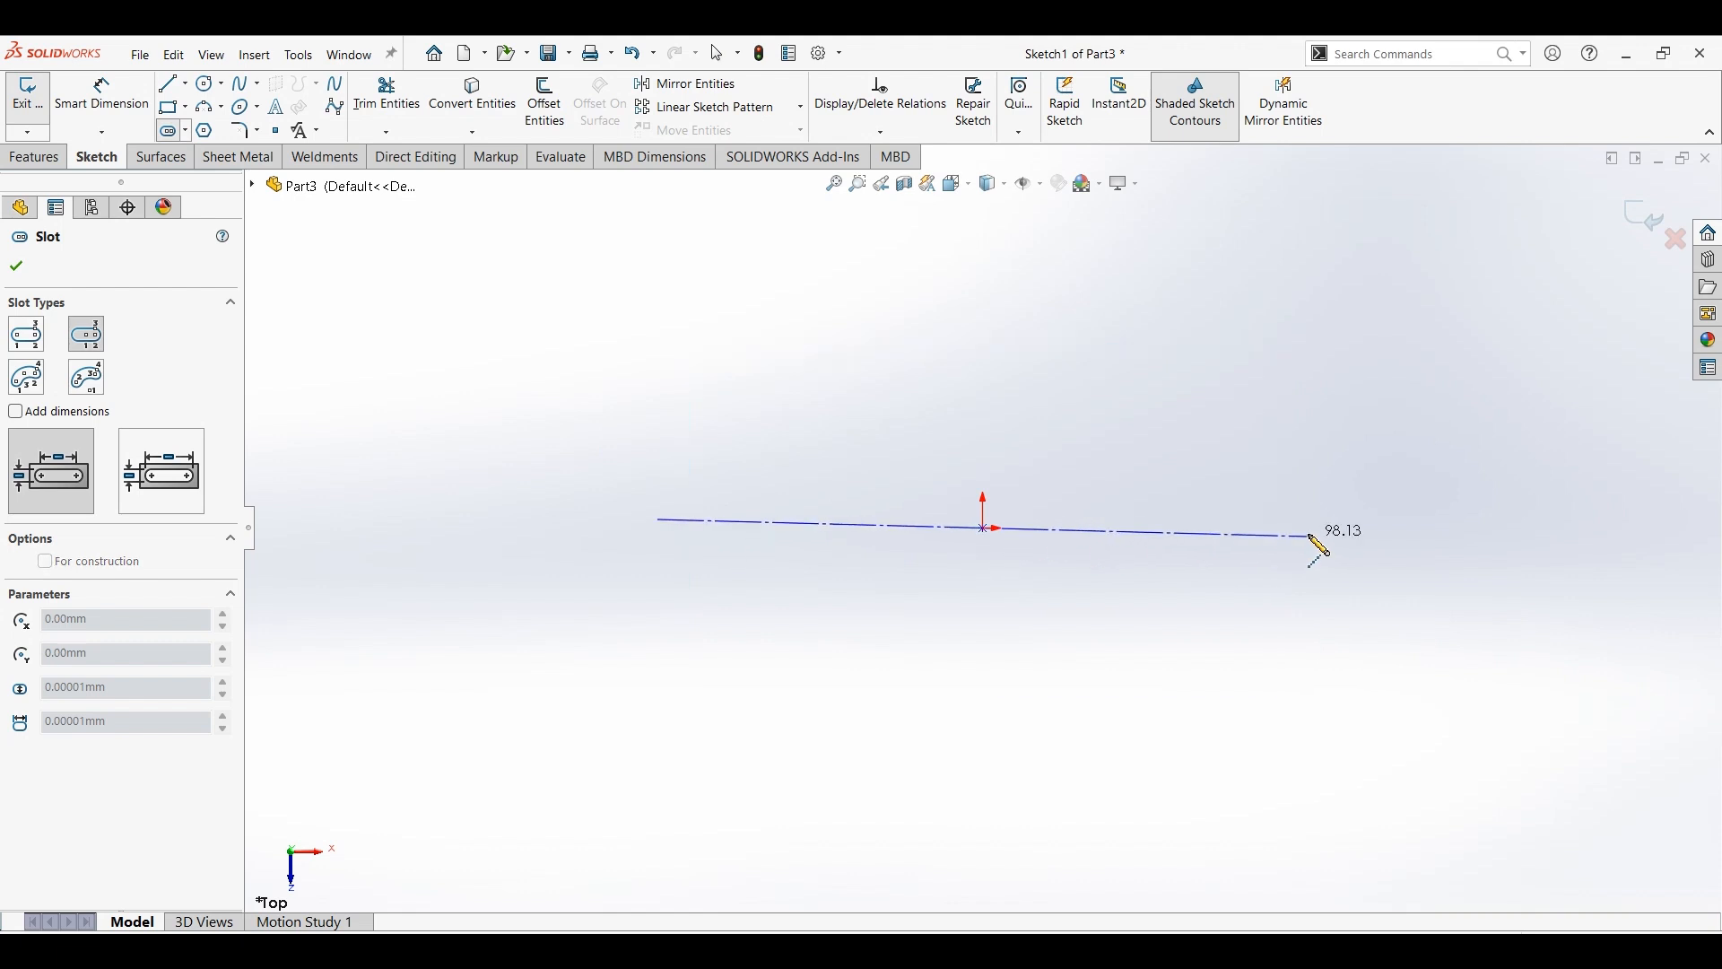
left_click(1310, 528)
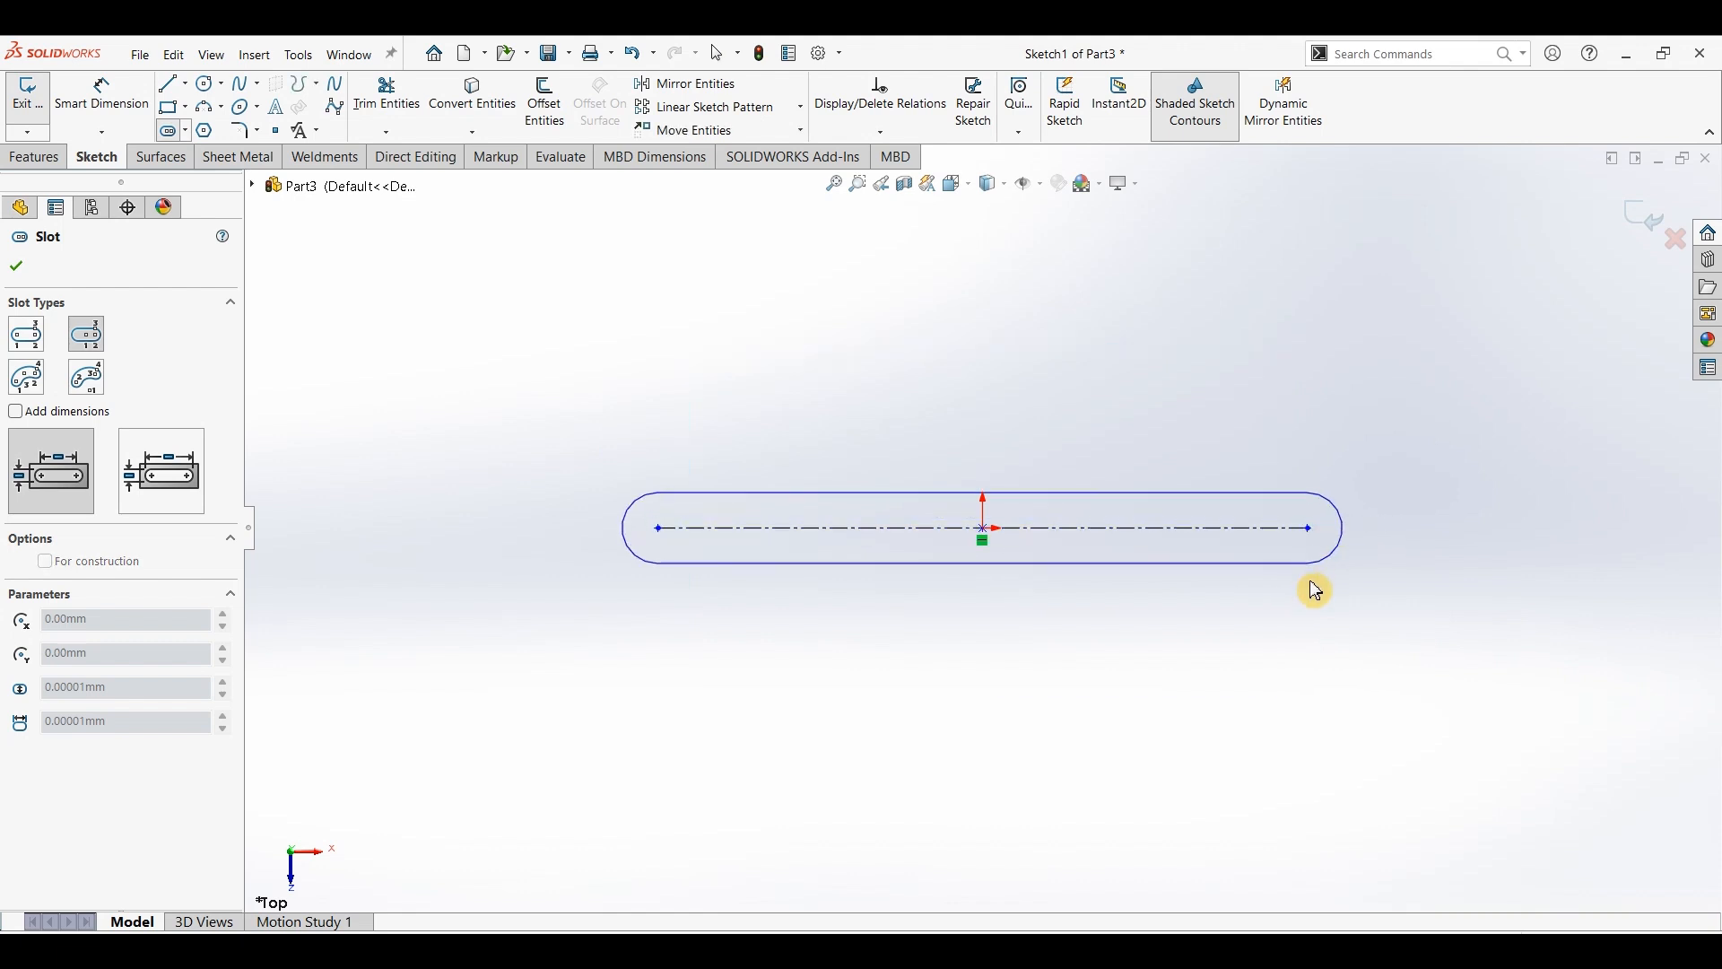
left_click(1318, 630)
Dimension the slot's end arc with a radius of 5 mm.
left_click(130, 120)
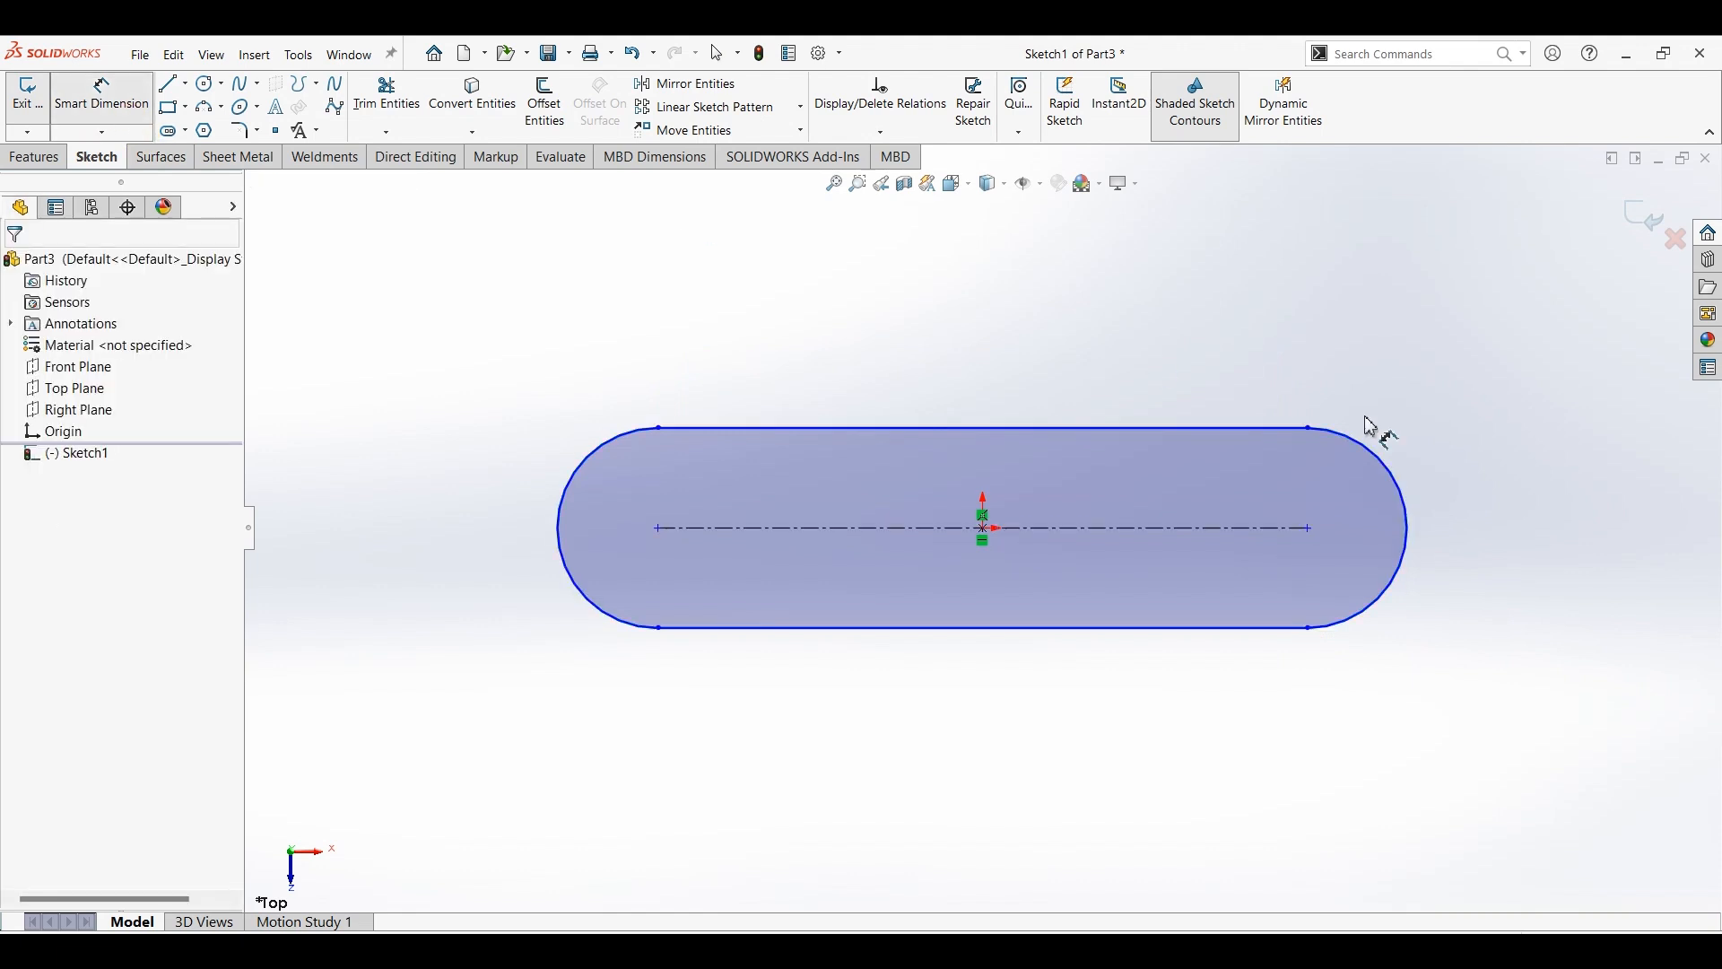
left_click(1406, 433)
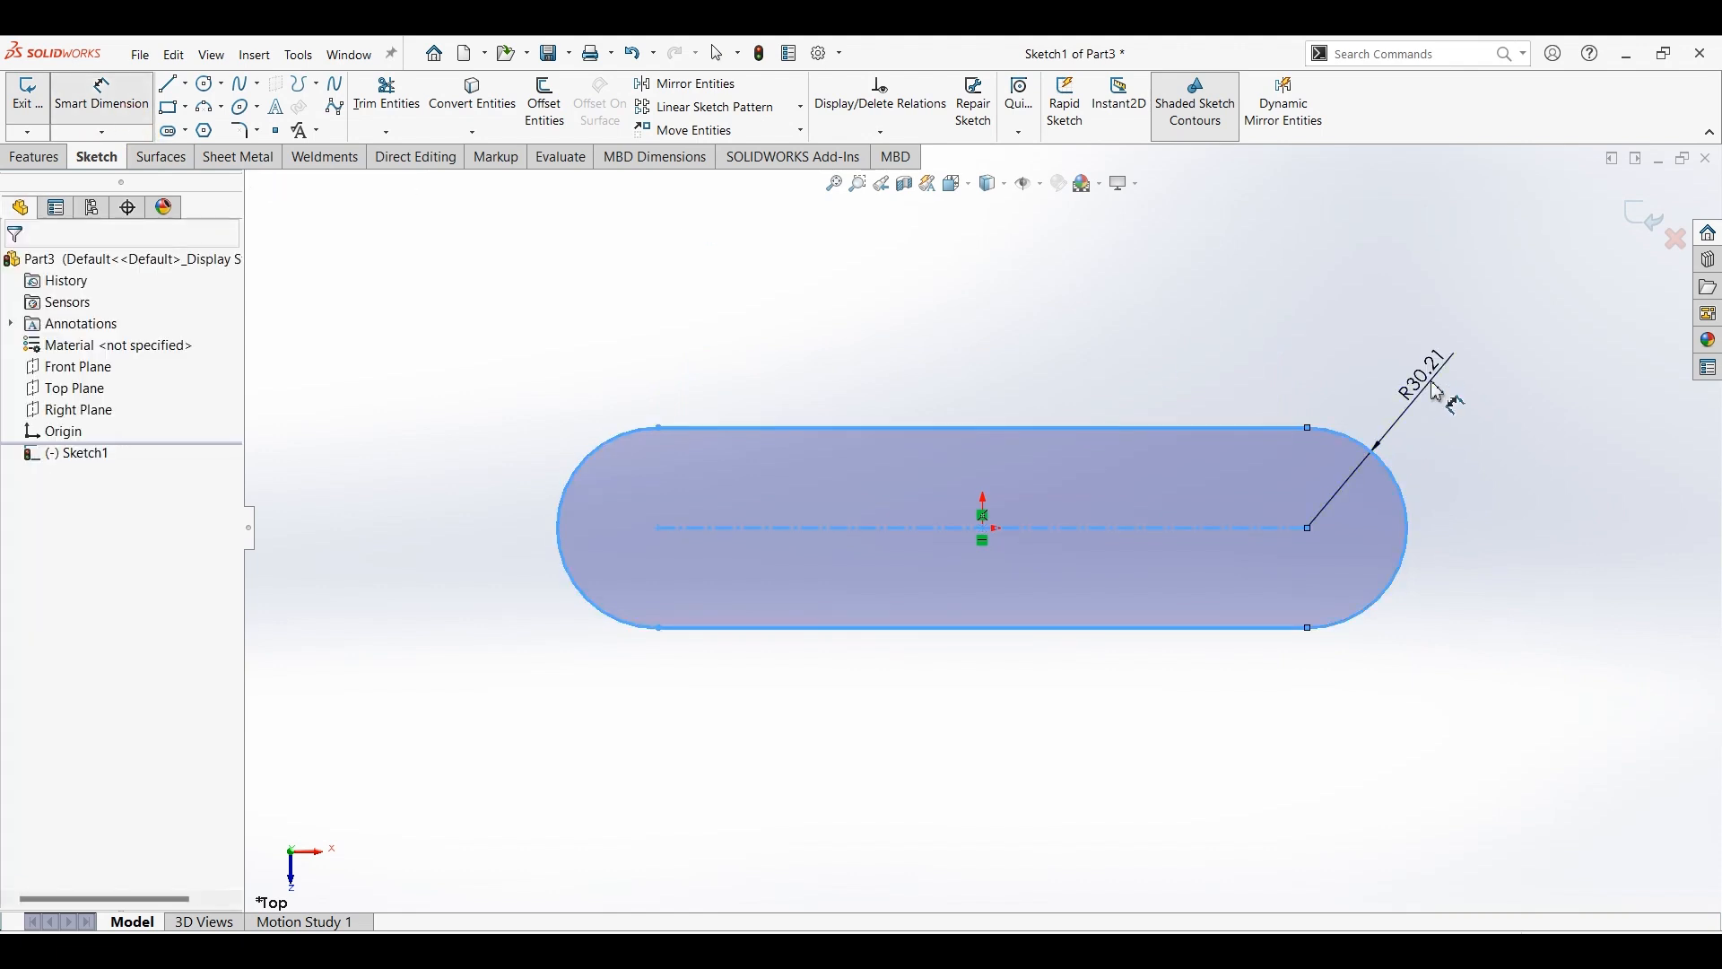
left_click(1448, 403)
type("5")
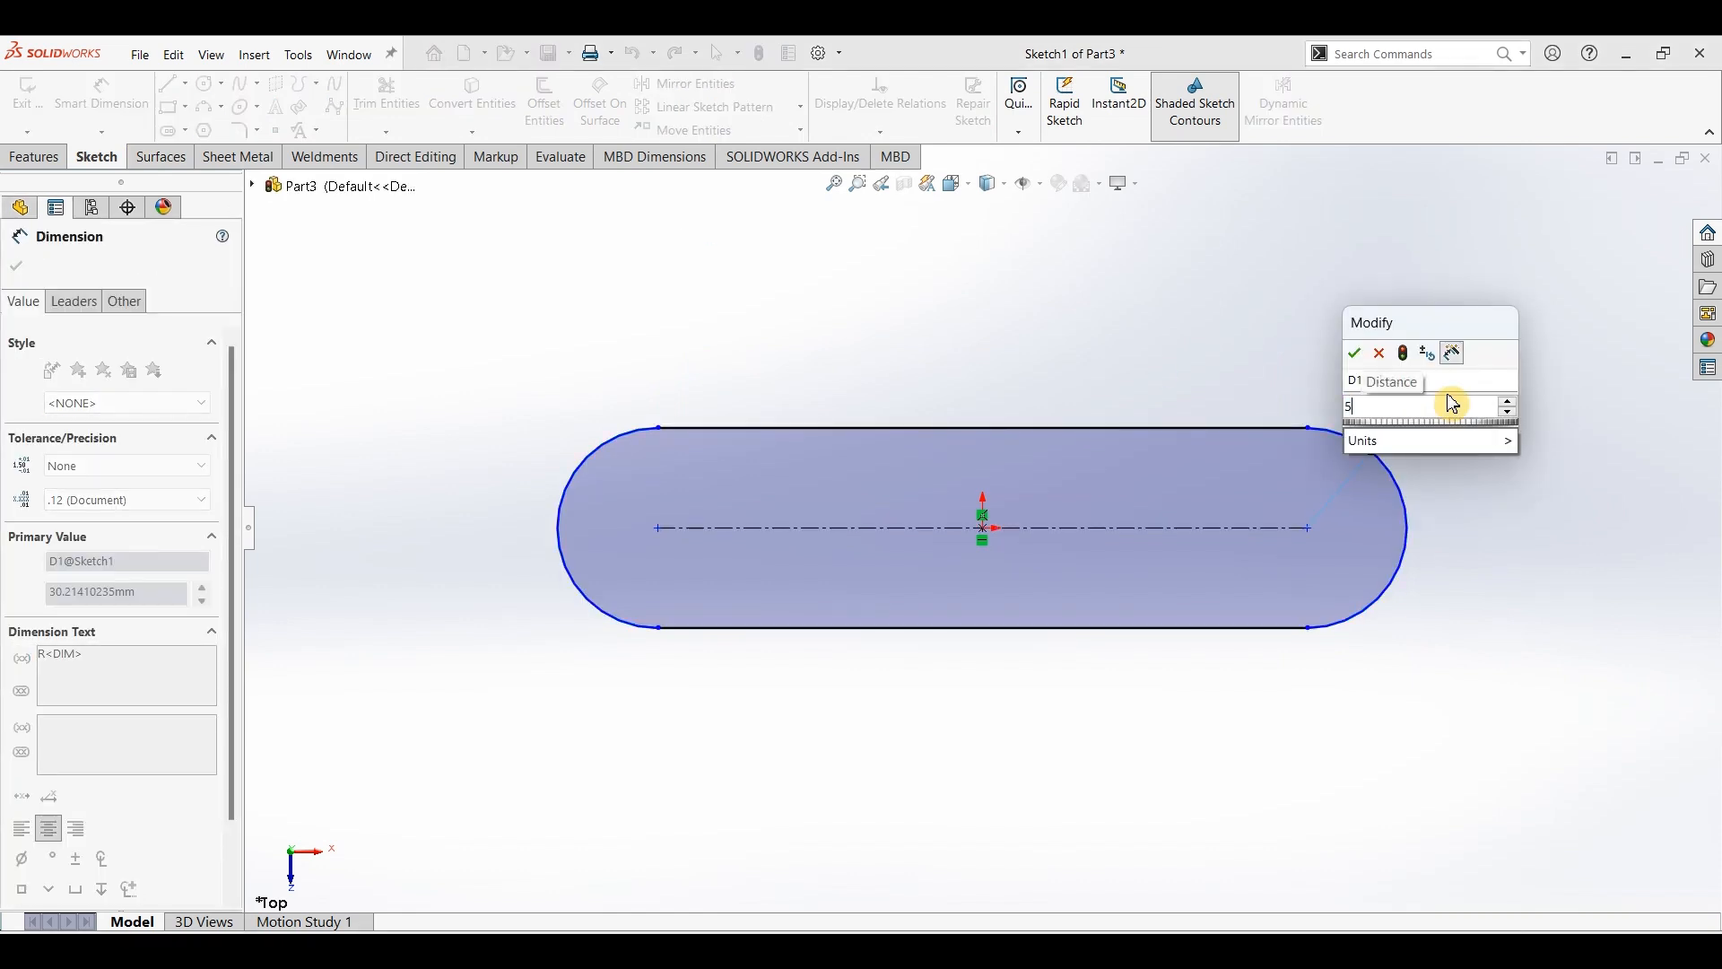
key("Return")
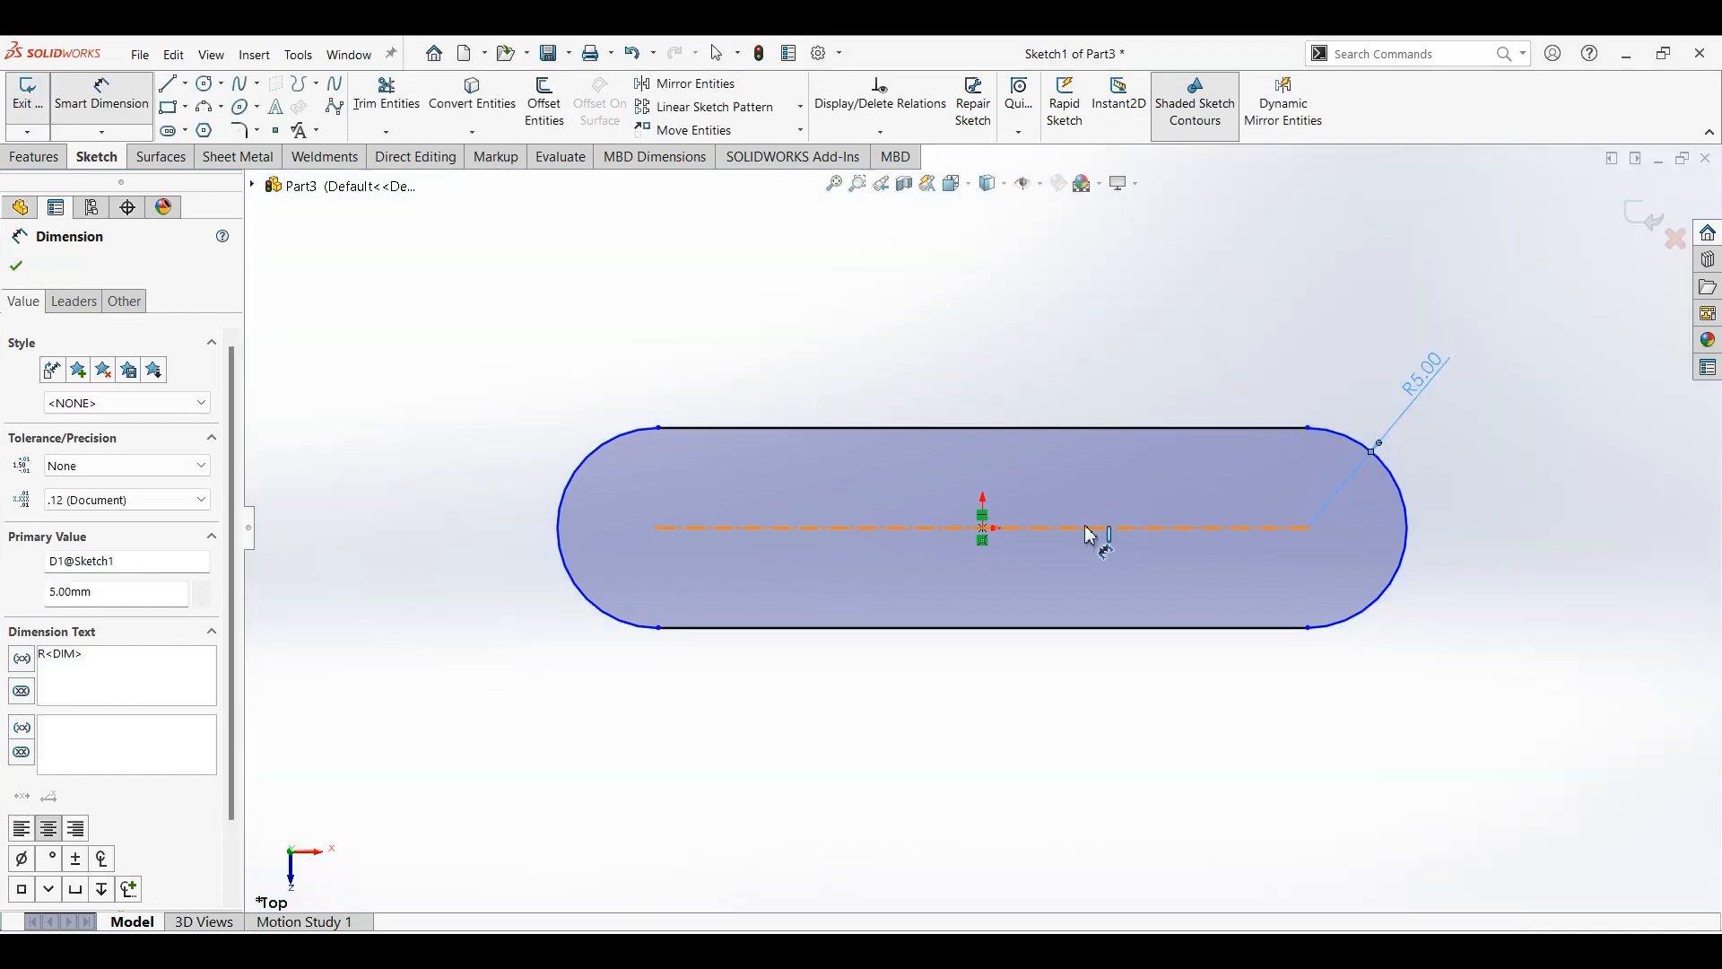
Dimension the slot's centreline with a centre-to-centre length of 31 mm.
left_click(1033, 528)
left_click(1008, 732)
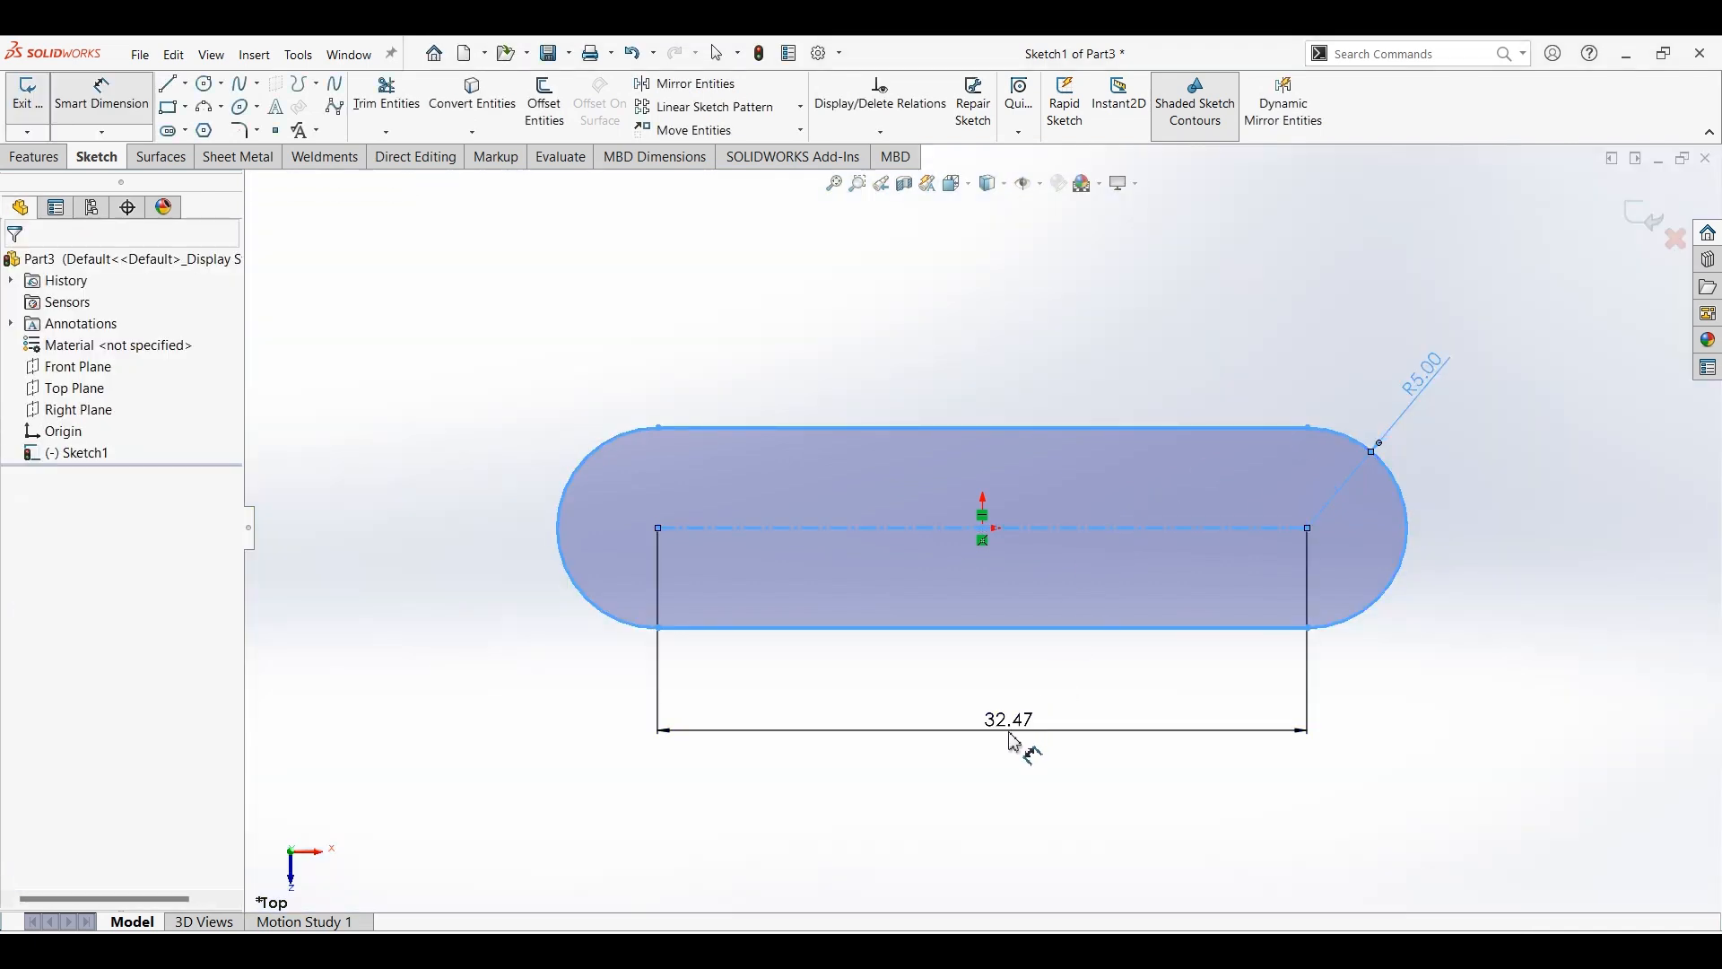
type("31")
key("Return")
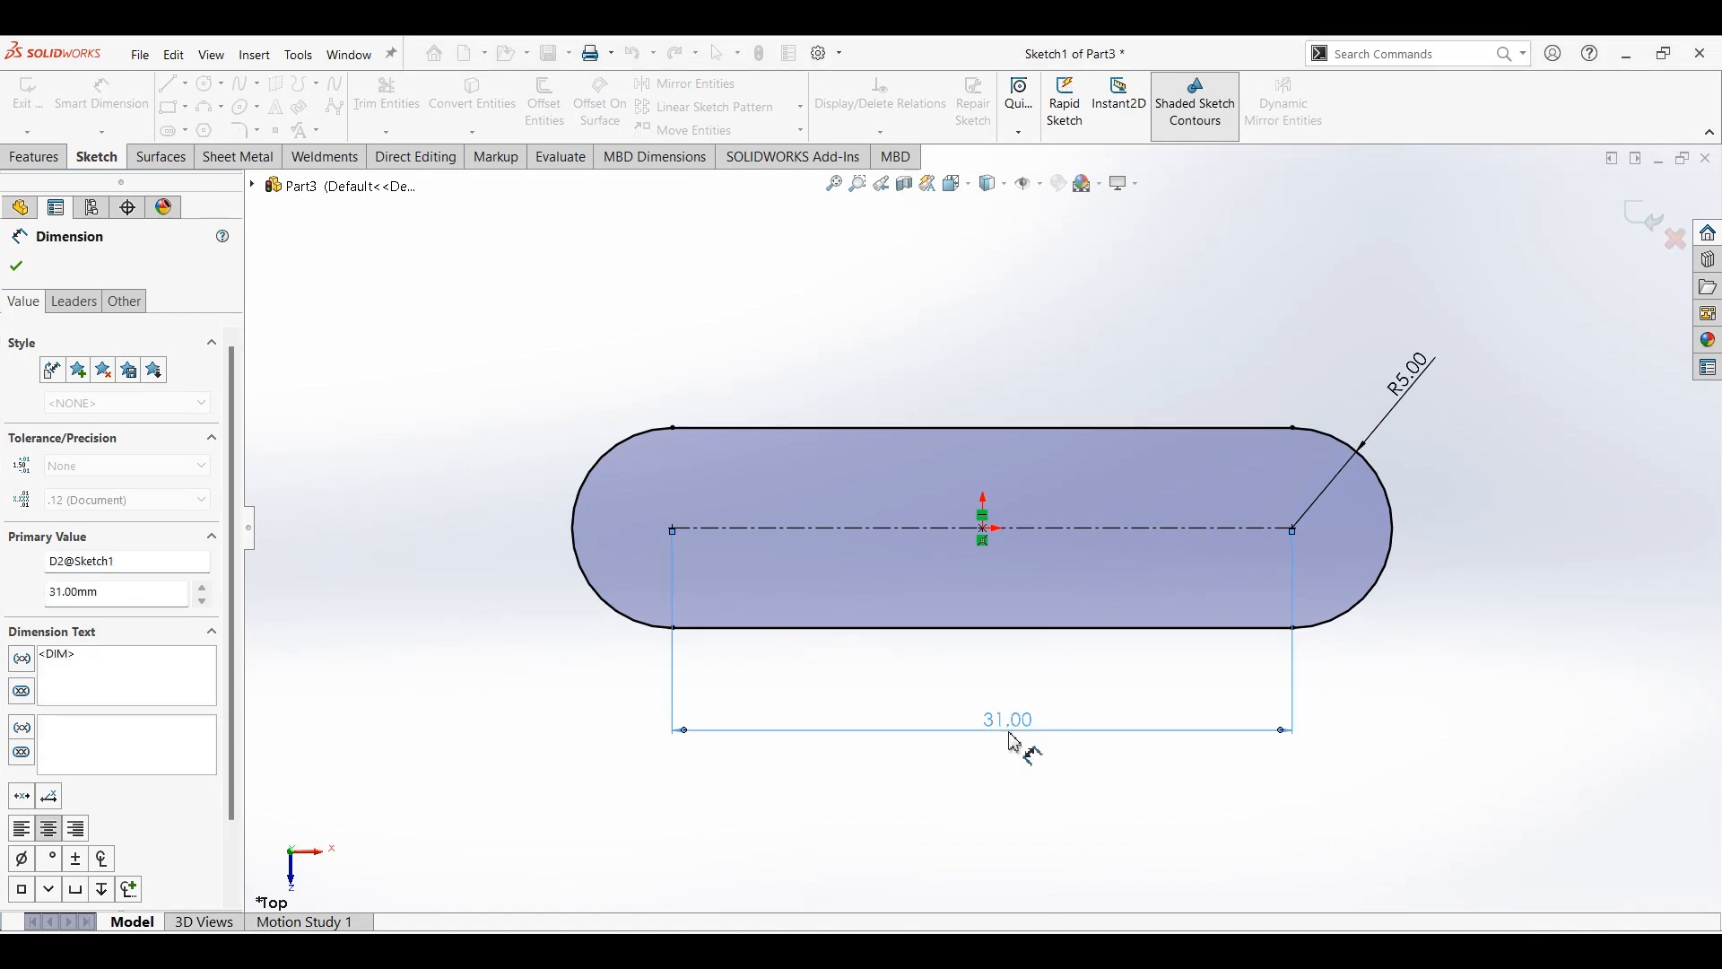
left_click(25, 271)
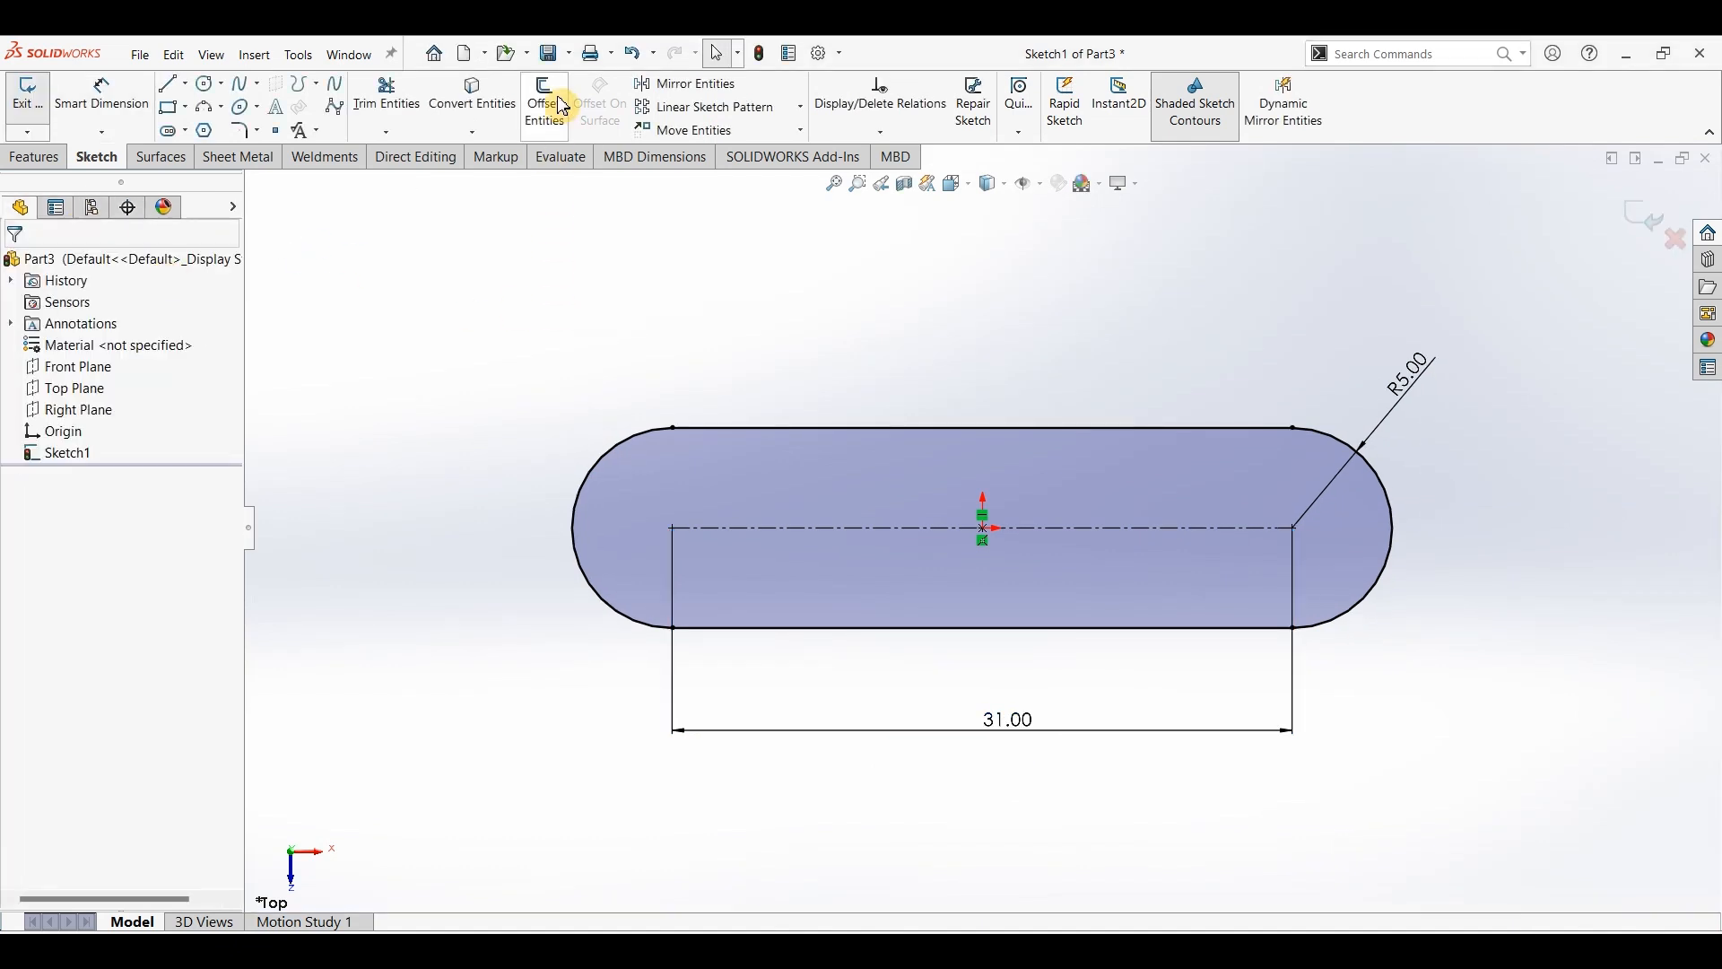
Check the wall thickness in the part drawing and offset the slot outline outward by 7 mm.
left_click(544, 100)
left_click(665, 379)
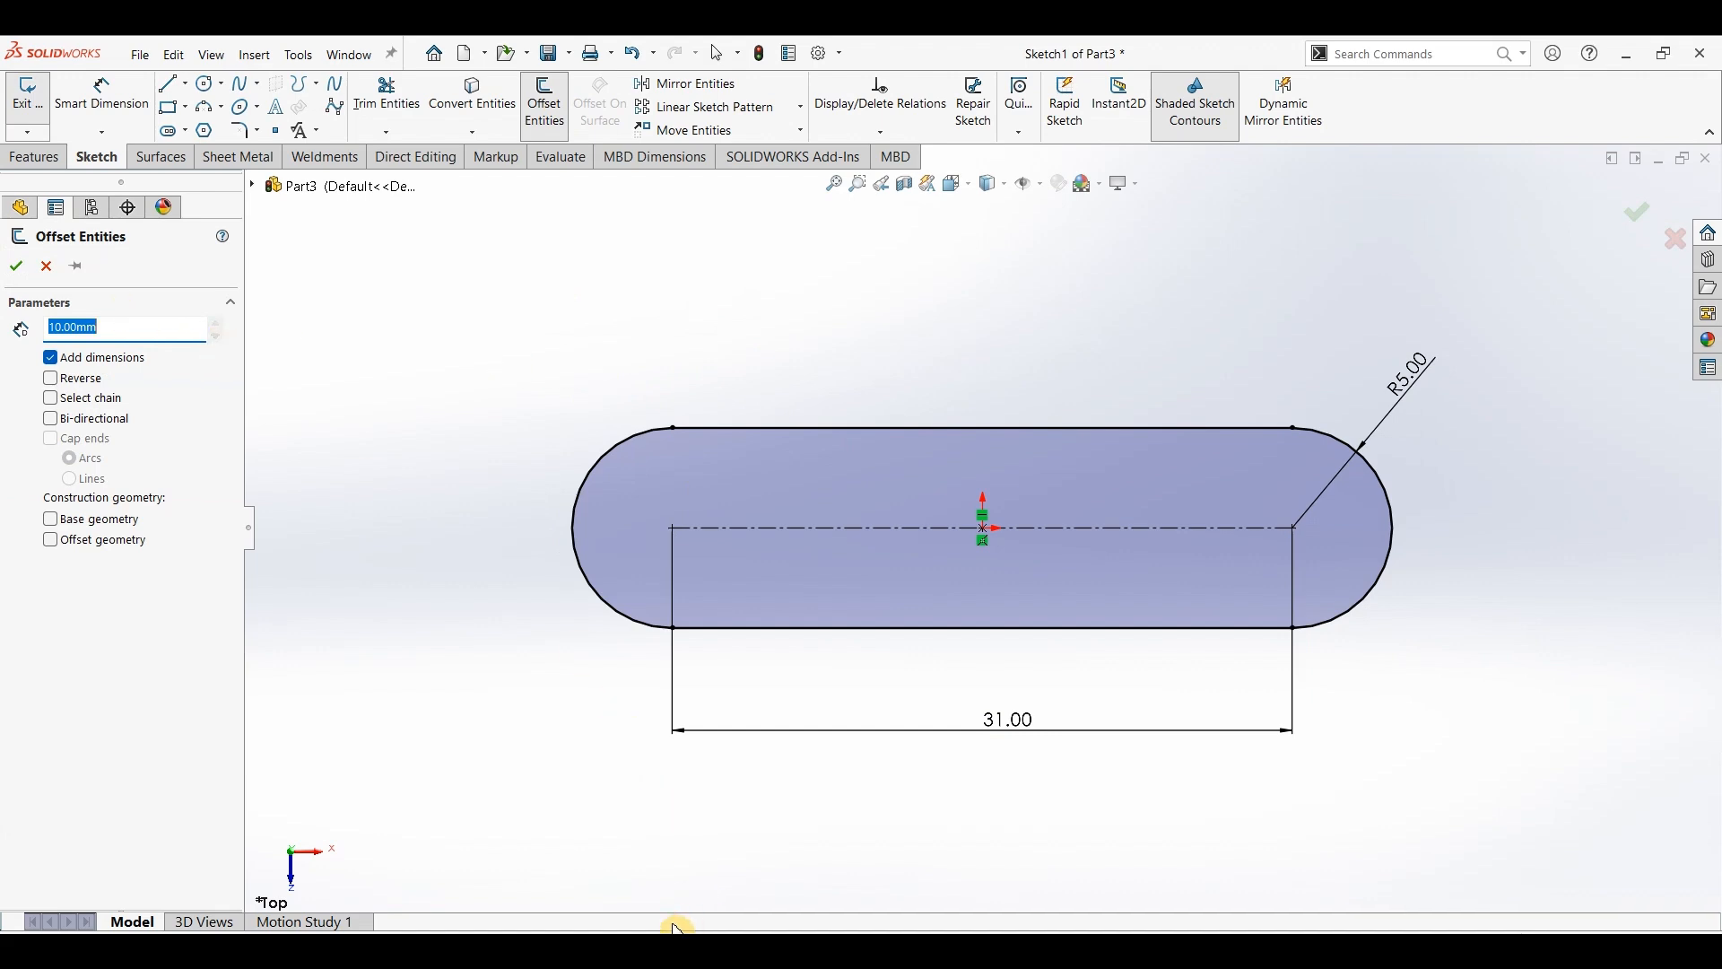
left_click(574, 951)
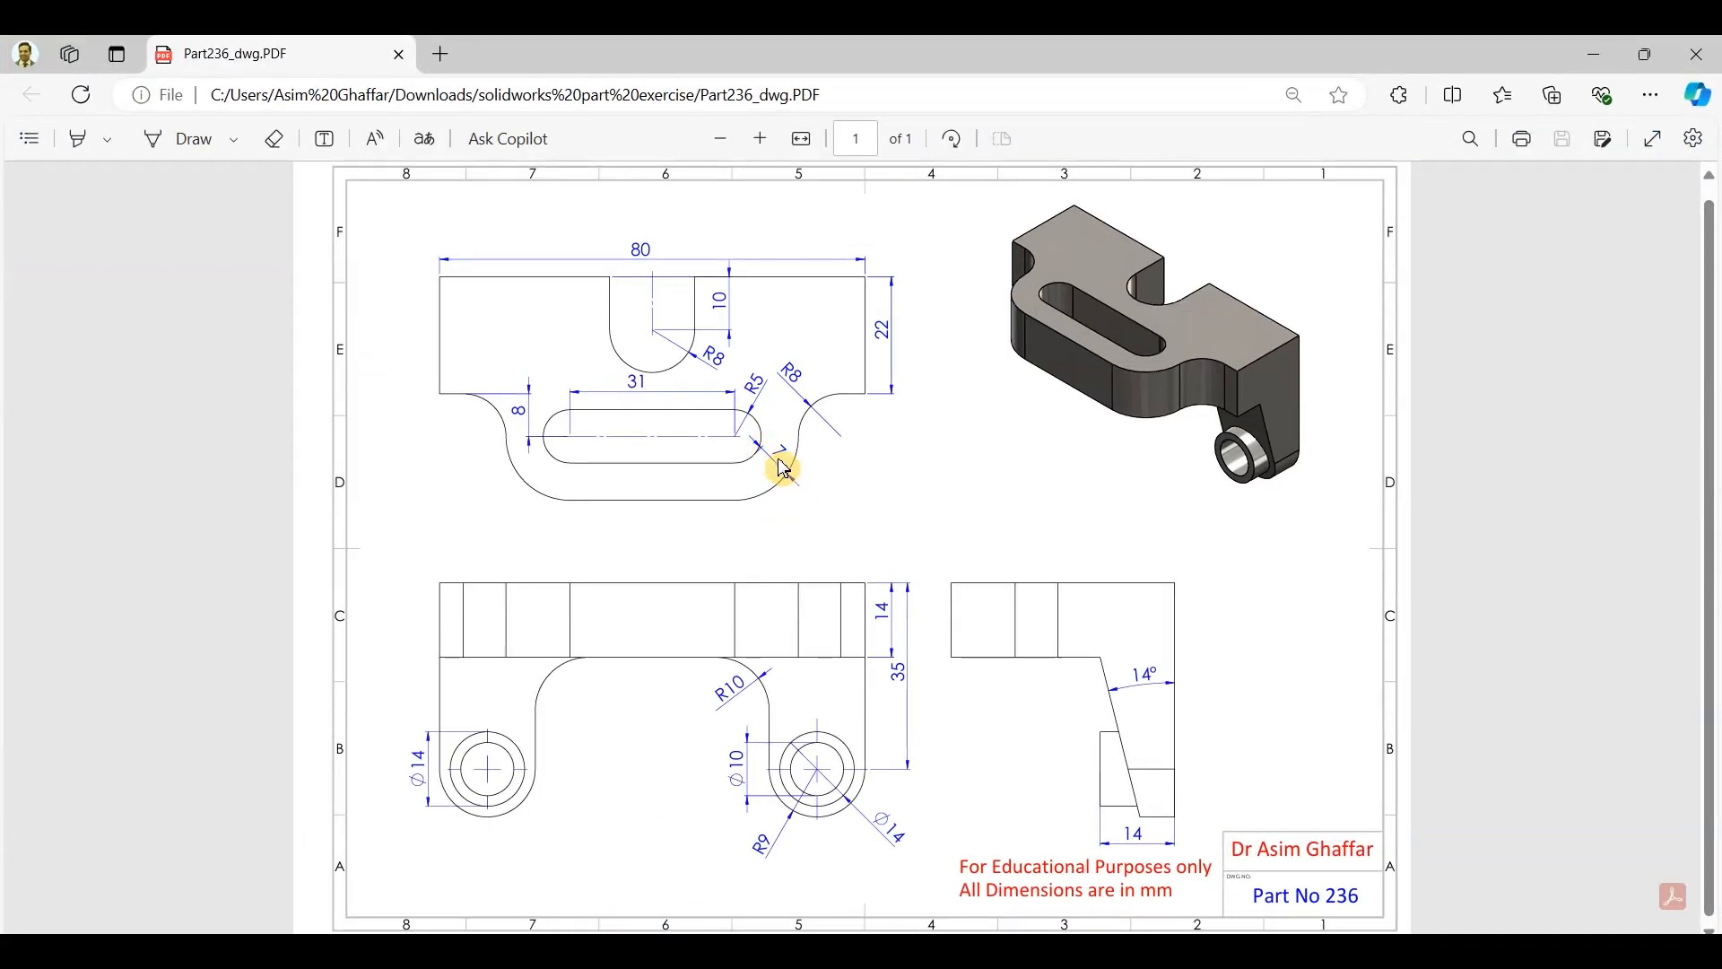
left_click(1597, 55)
left_click_drag(144, 330, 26, 339)
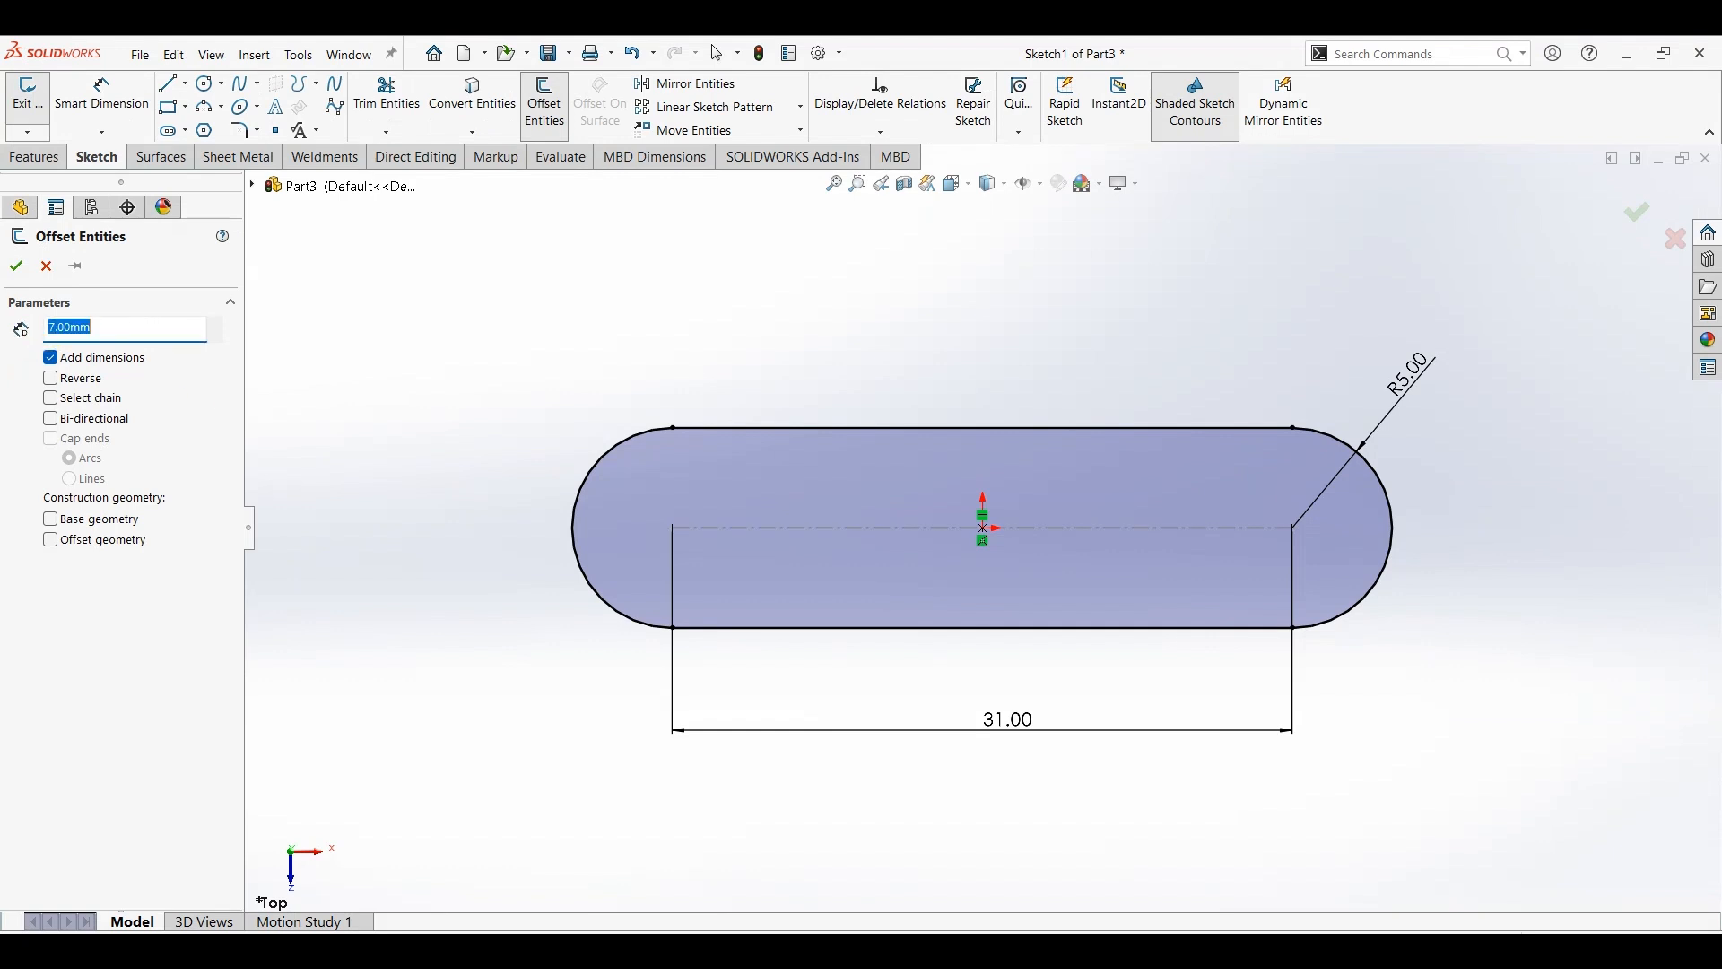
left_click(900, 429)
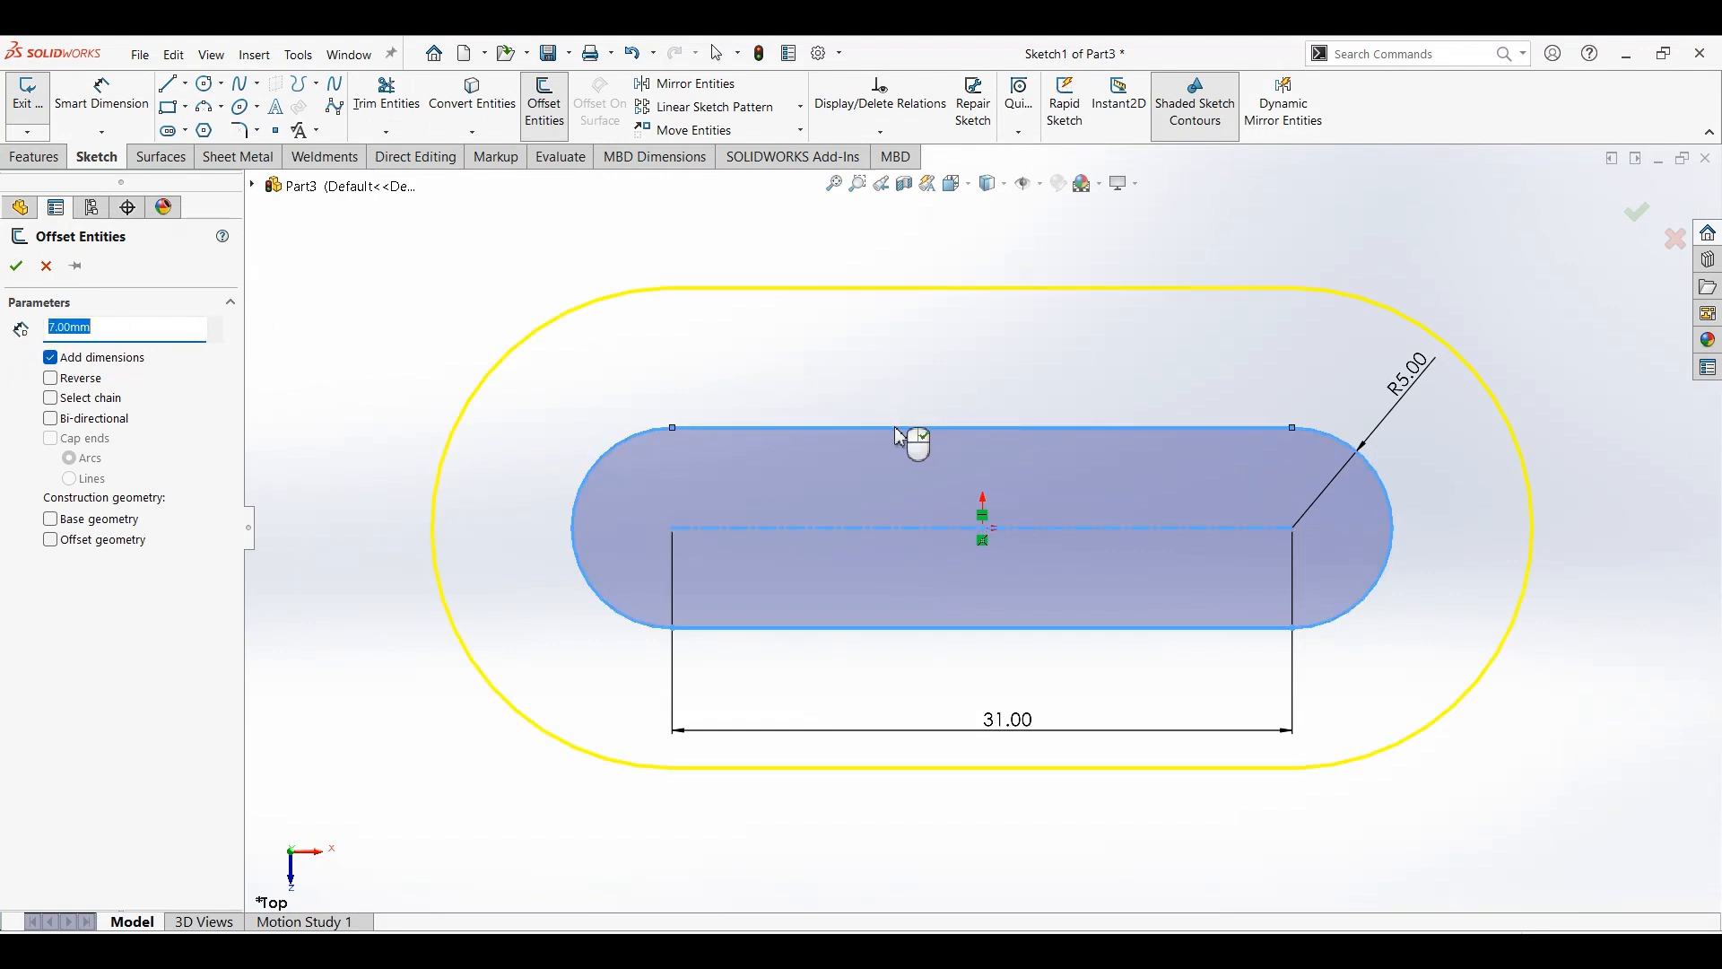
left_click(16, 266)
Sketch a corner rectangle about 65 by 18 mm above the slot, overlapping the upper part of the offset outline.
scroll(1003, 670, "up", 2)
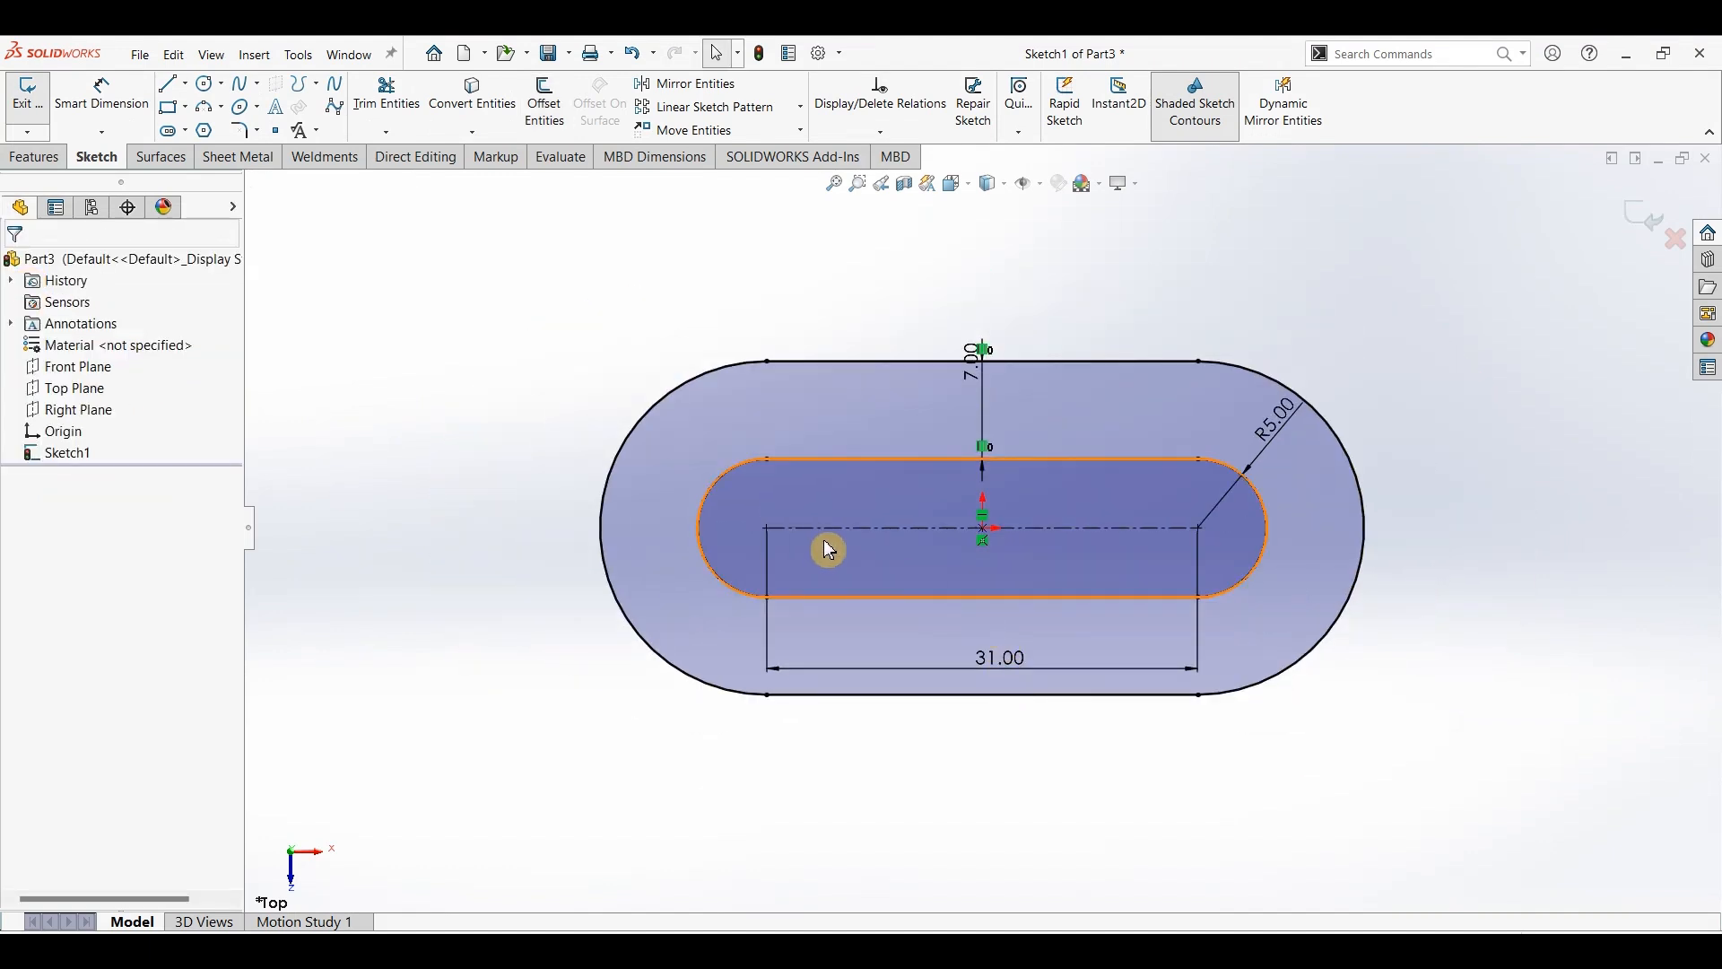
left_click(178, 112)
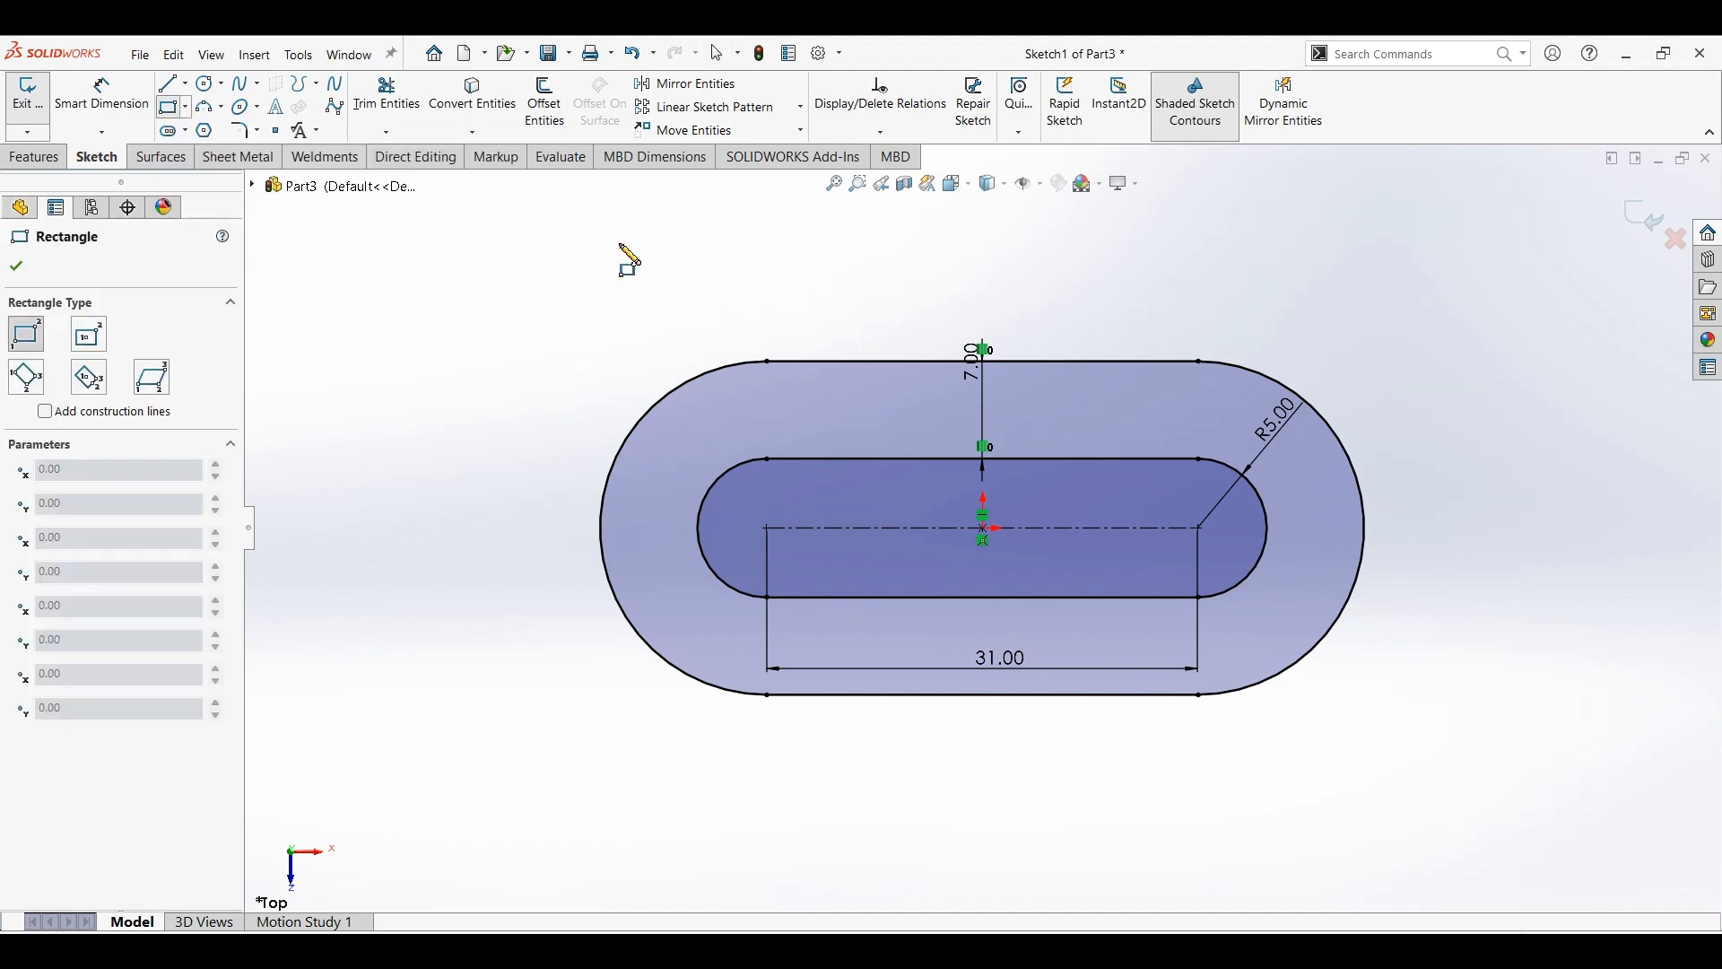
scroll(633, 269, "up", 2)
left_click(679, 272)
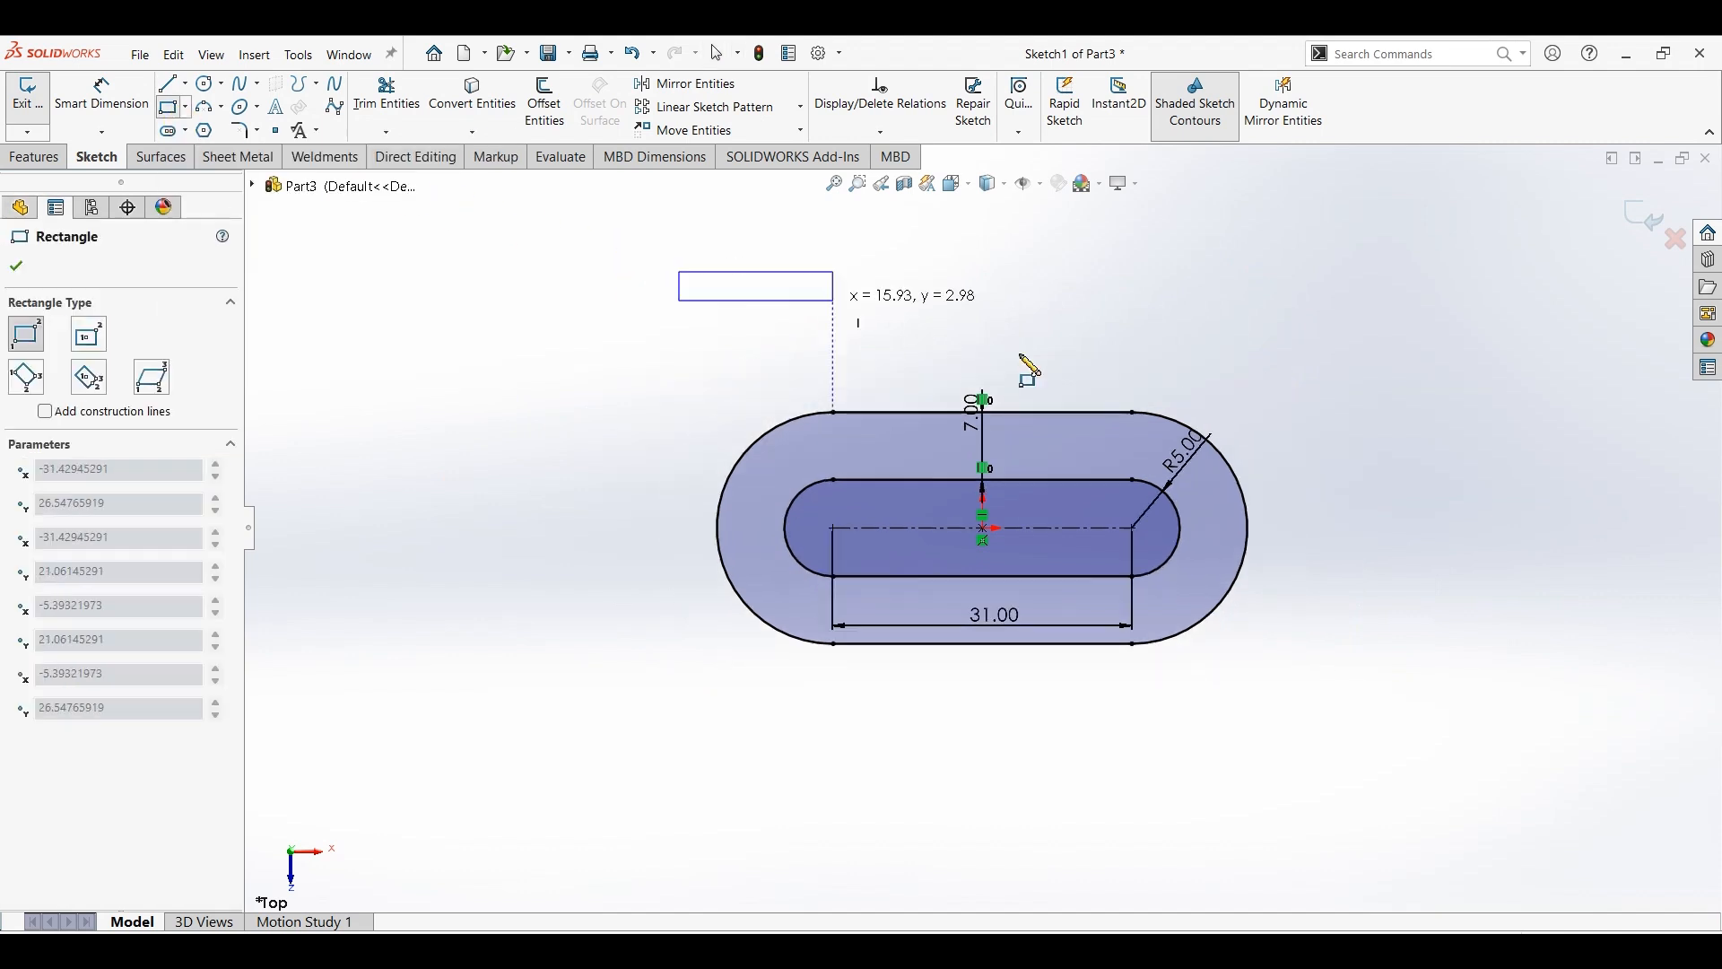
left_click(1305, 446)
Dimension the rectangle's height as 22 mm.
left_click(98, 90)
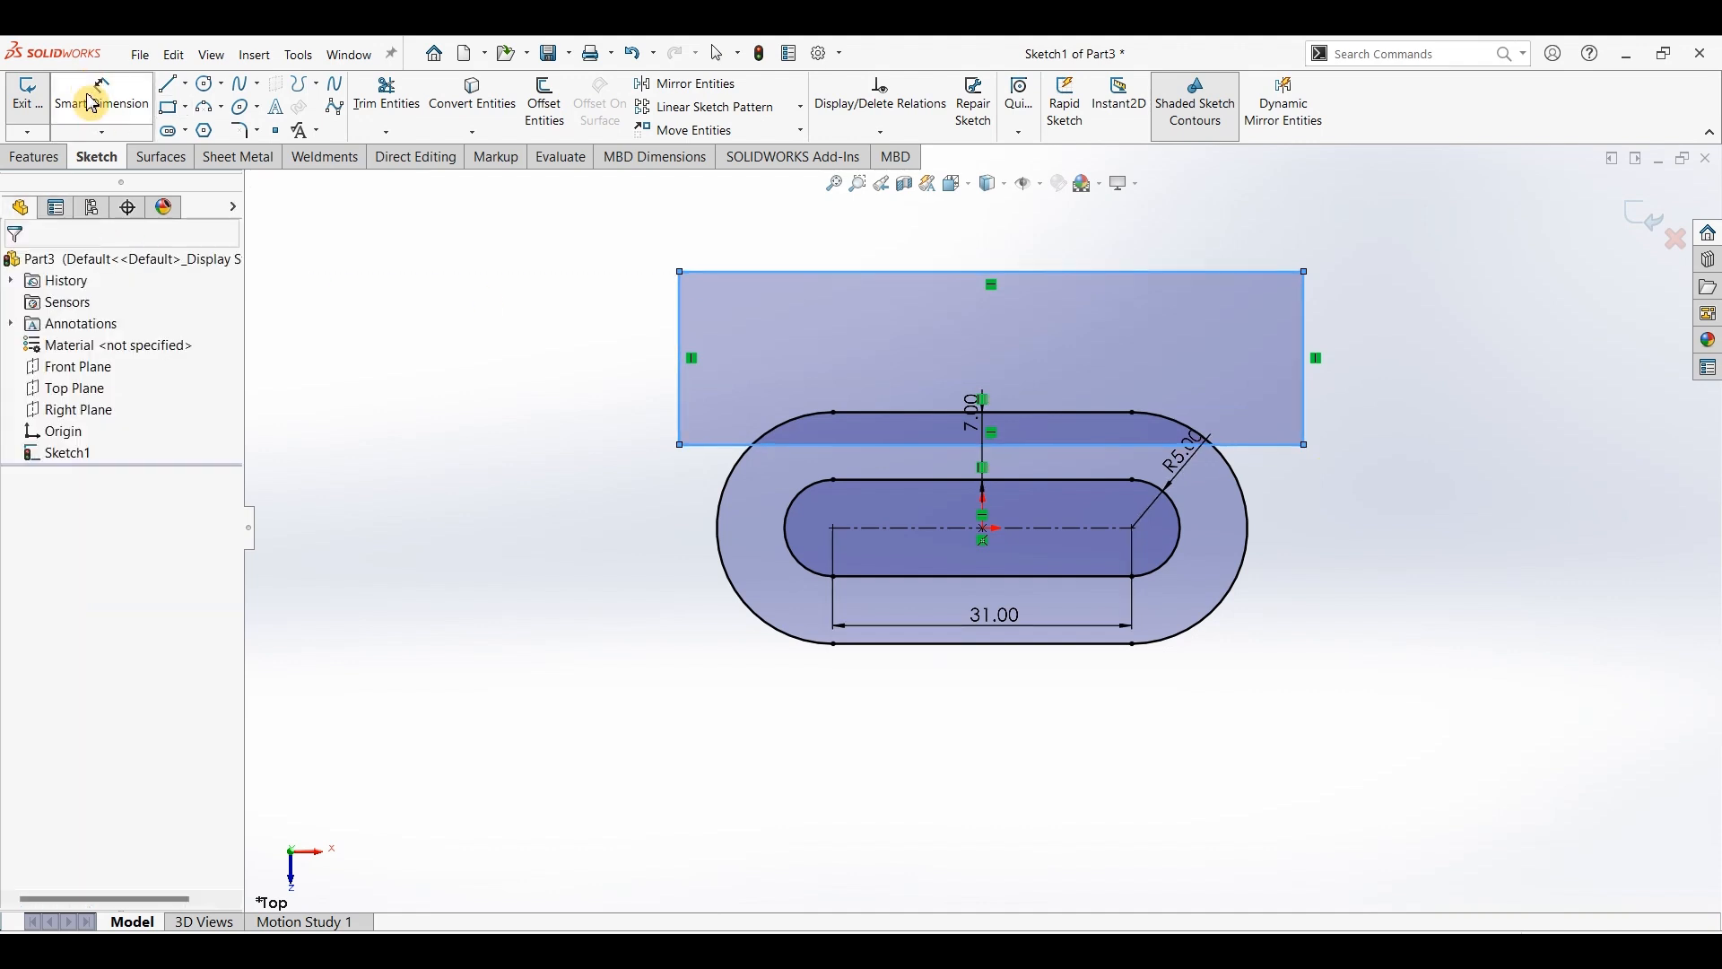
left_click(687, 377)
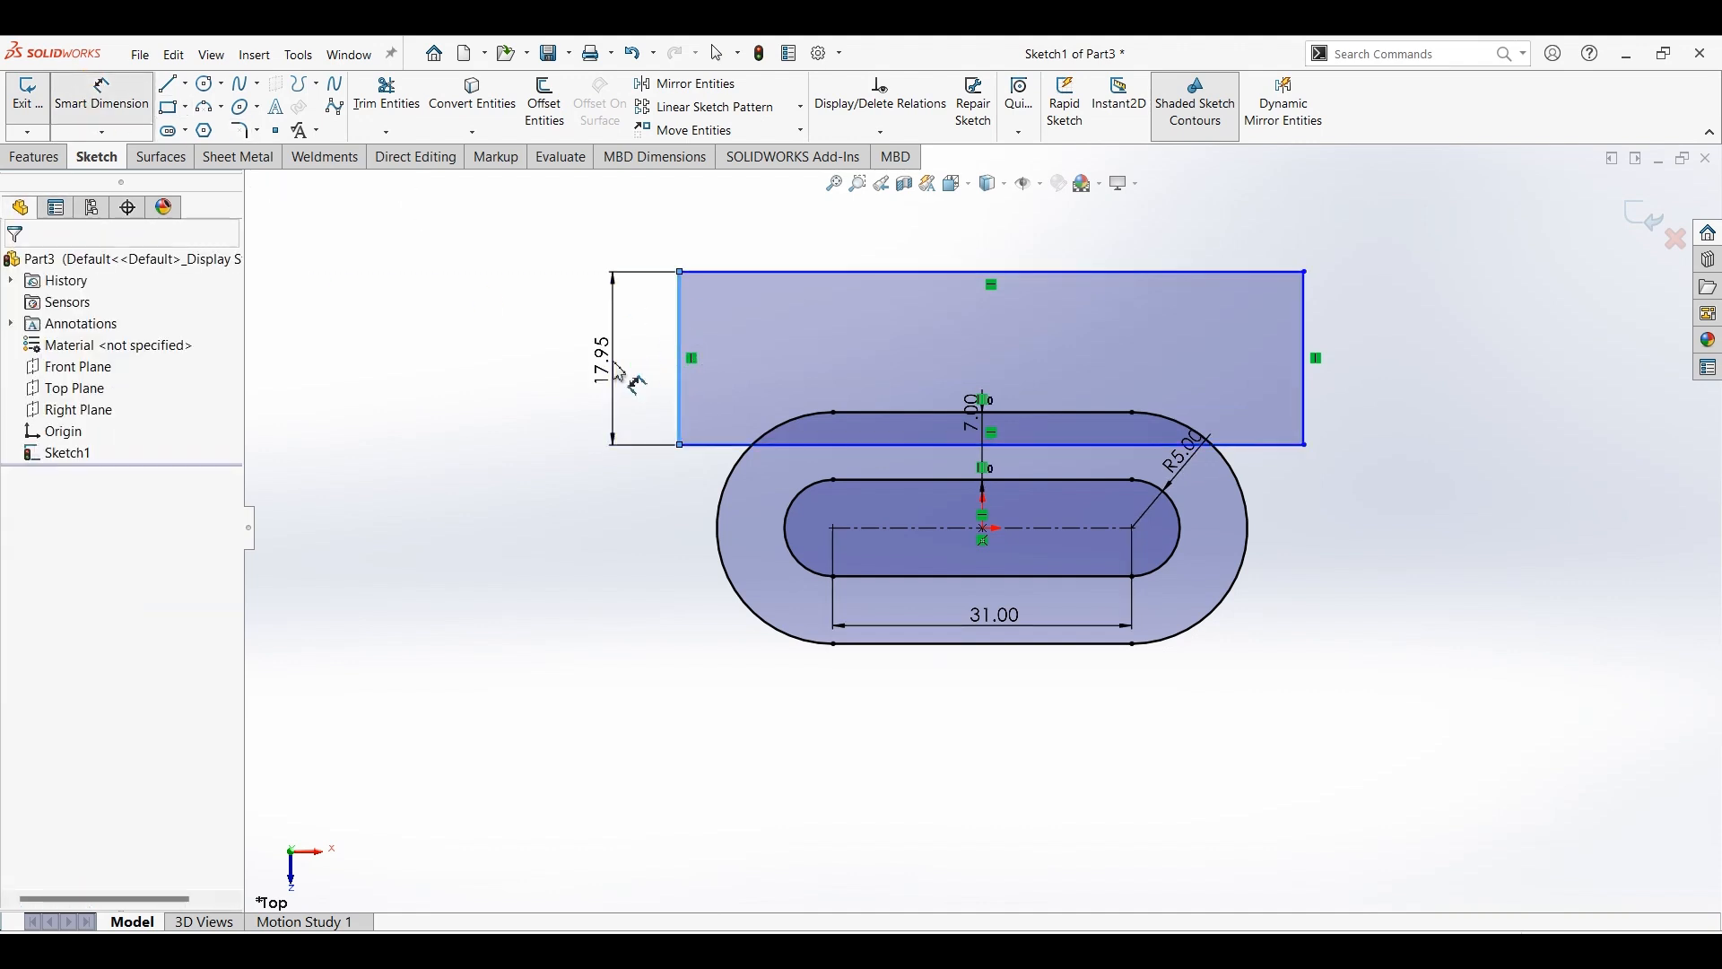
left_click(716, 364)
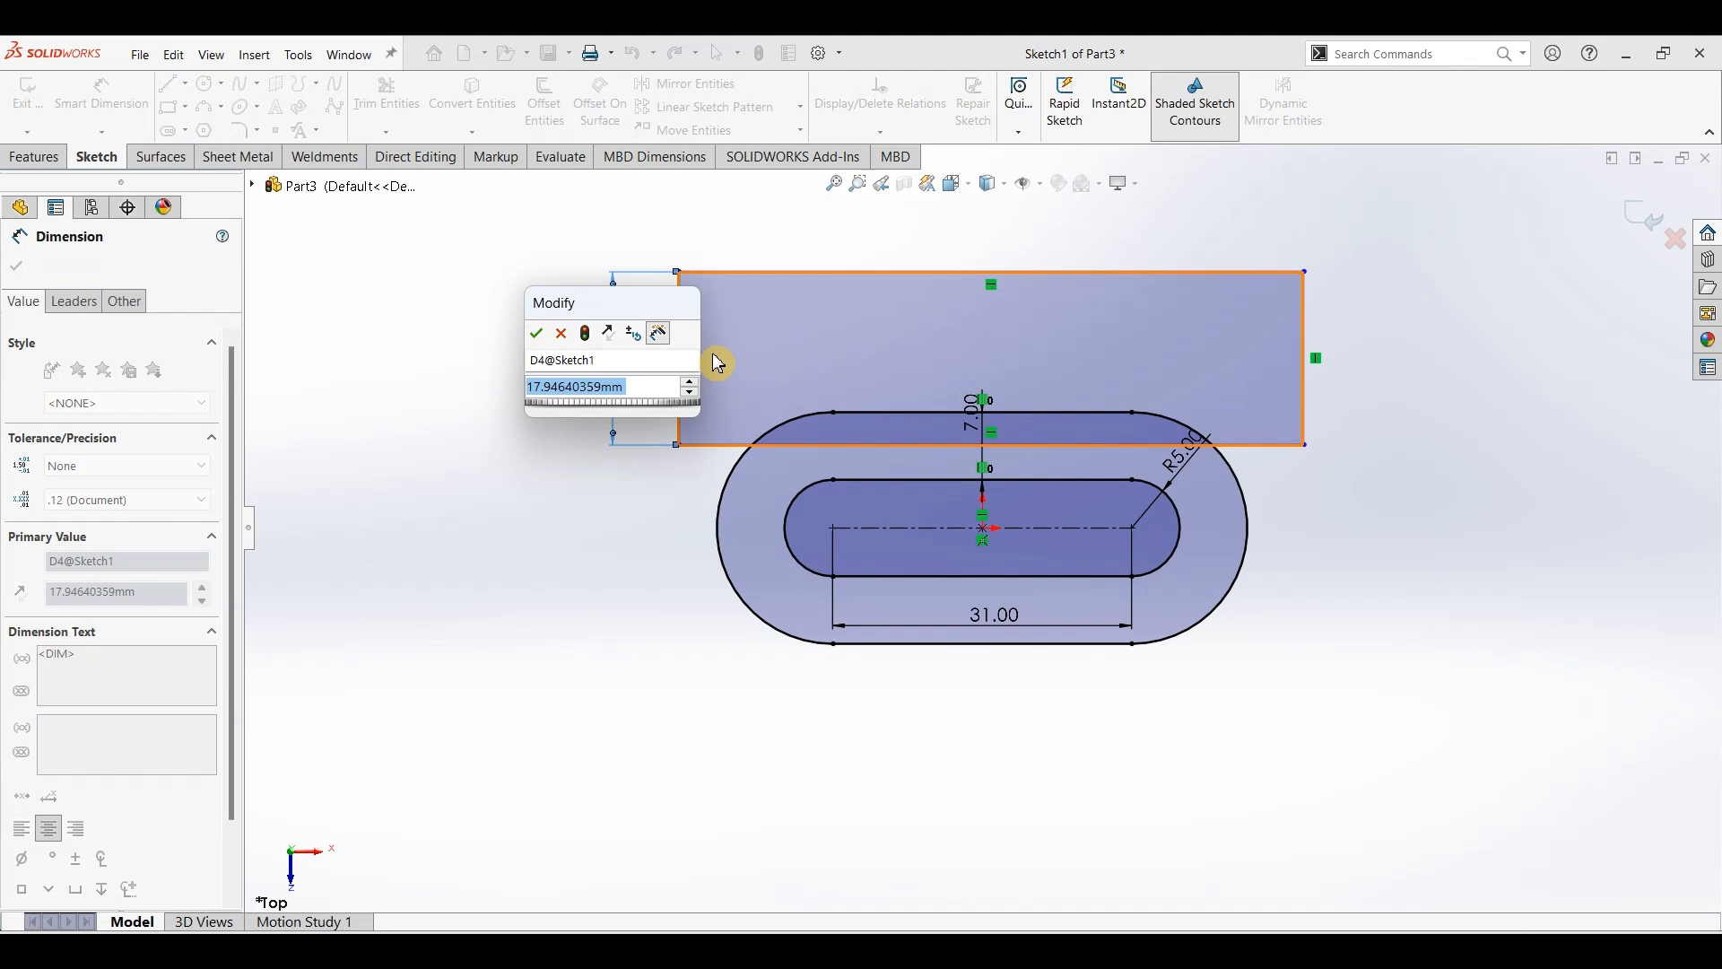
type("22")
key("Return")
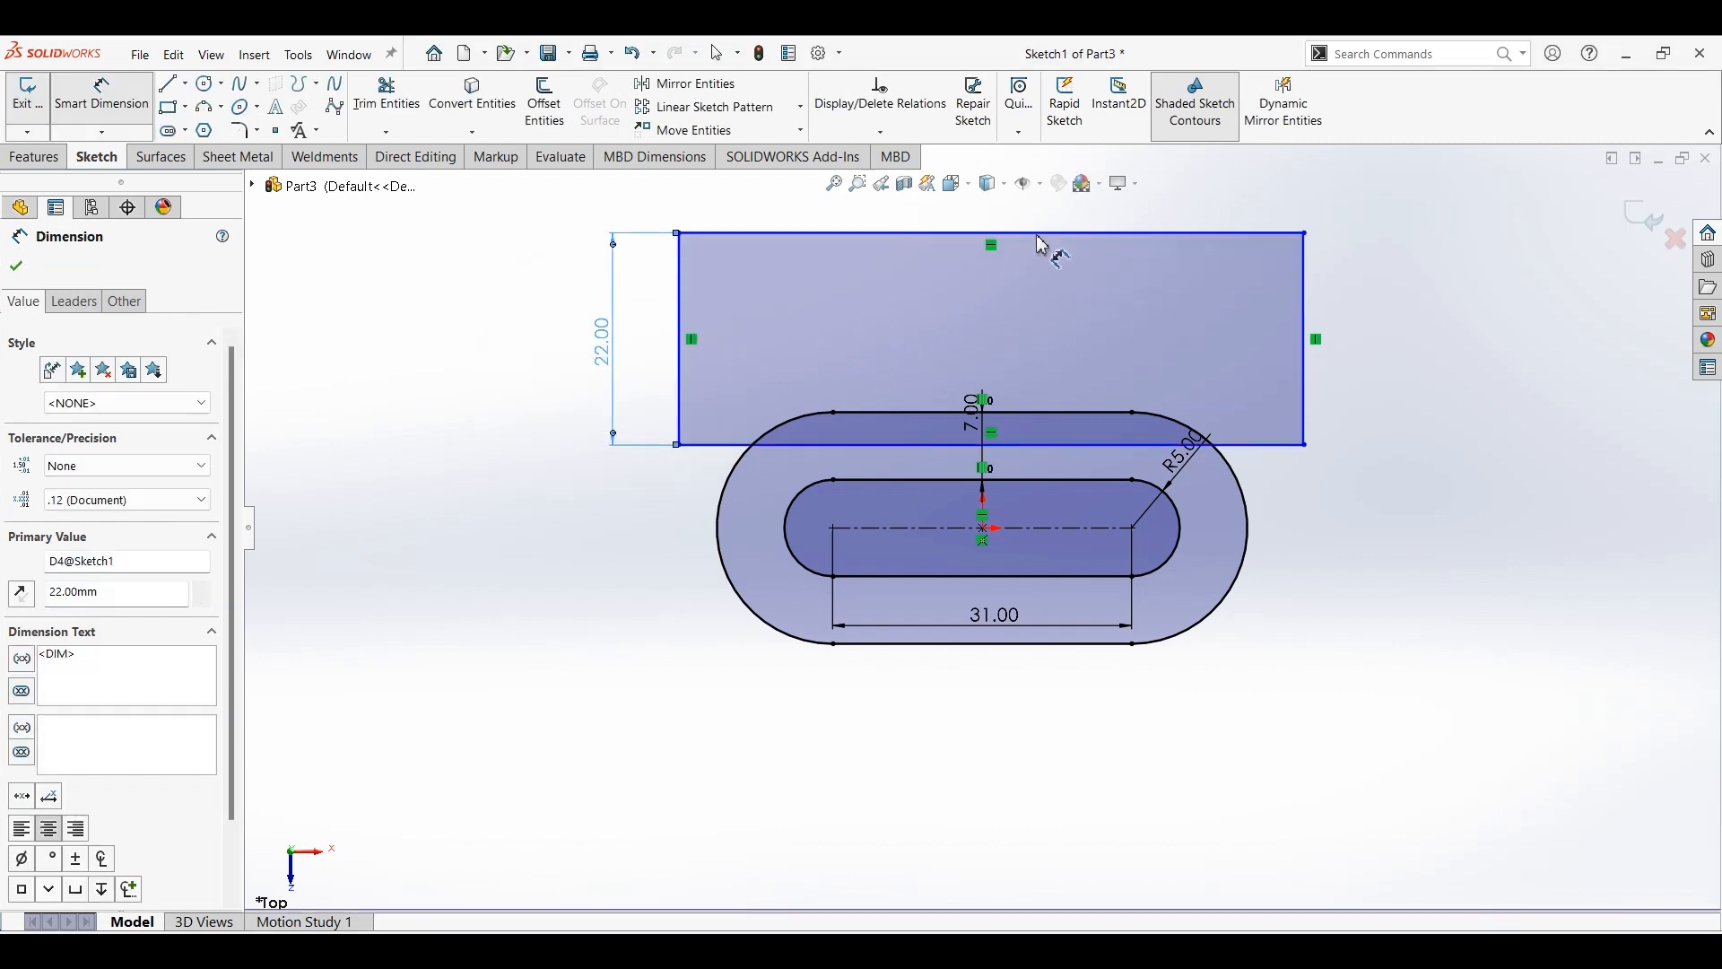
Dimension the rectangle's width as 80 mm.
left_click(1039, 235)
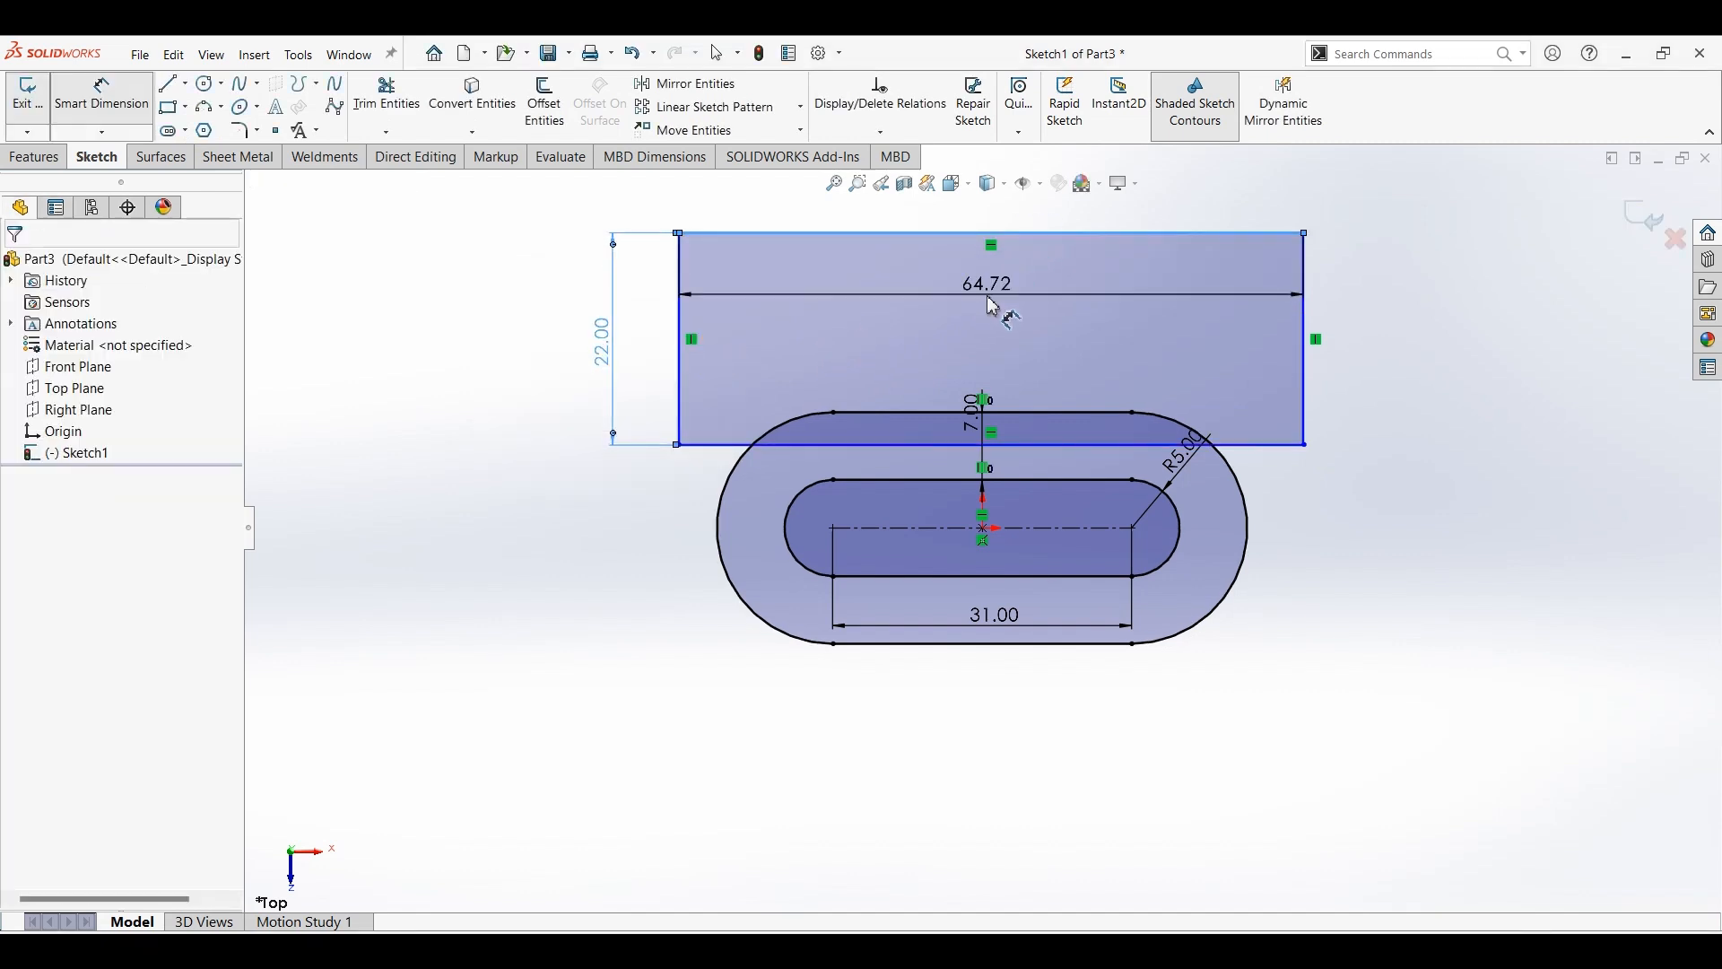
left_click(993, 306)
type("80")
key("Return")
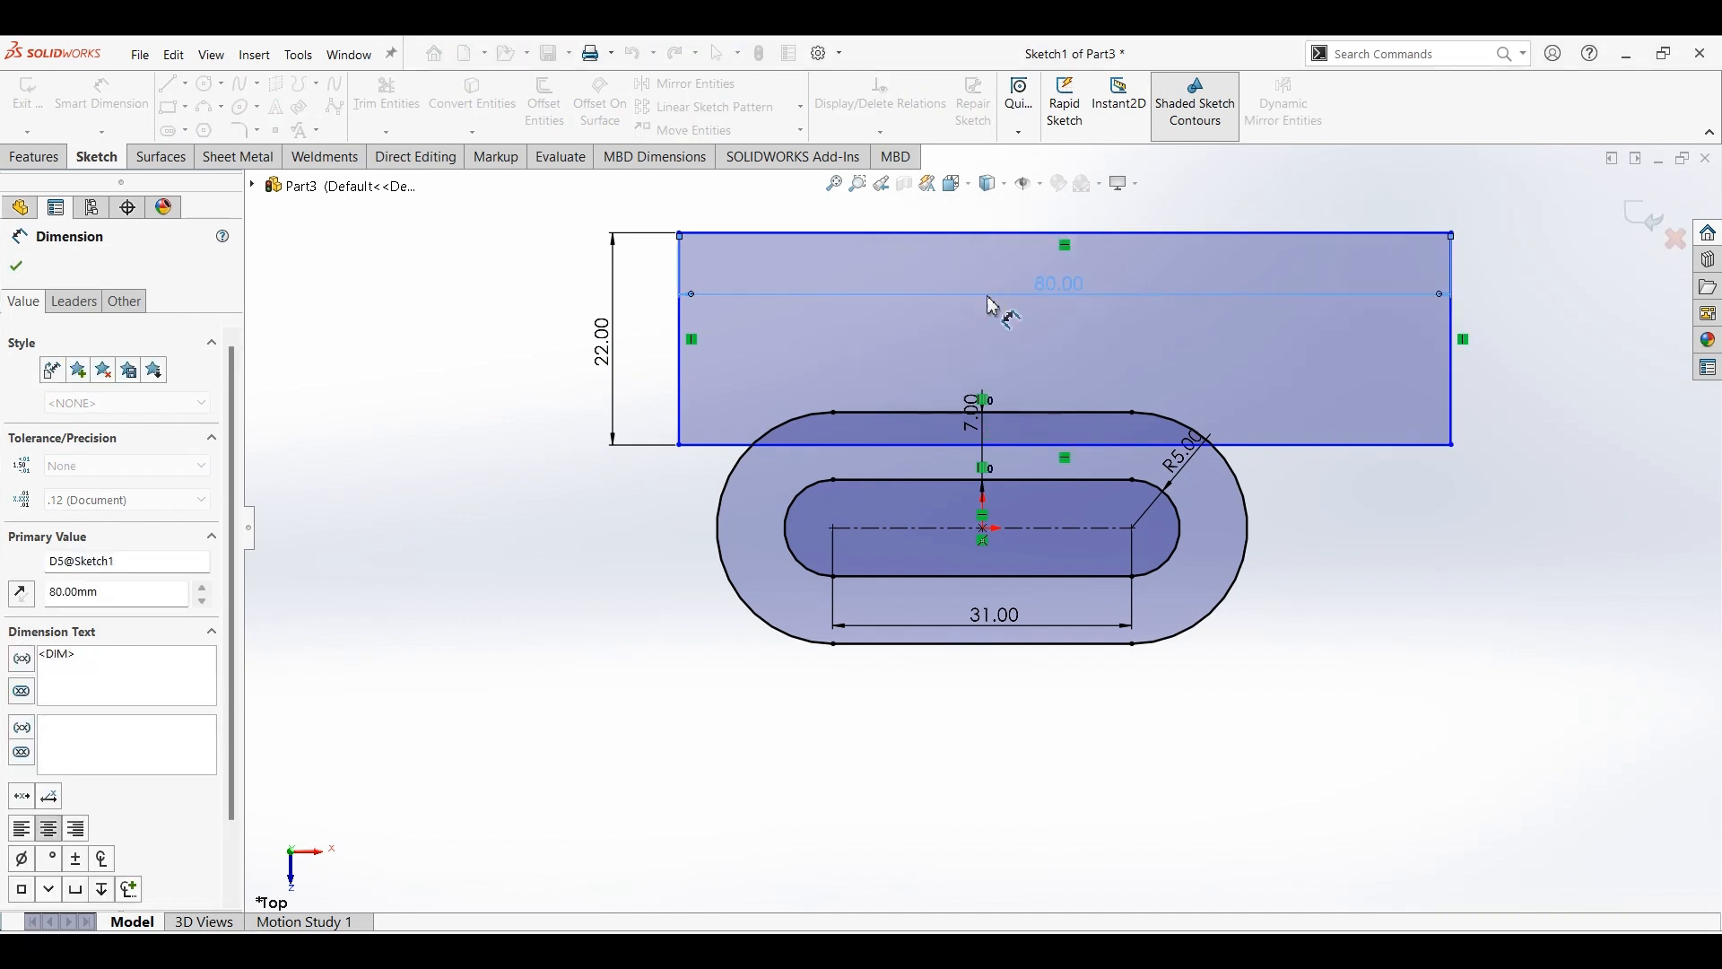
key("Escape")
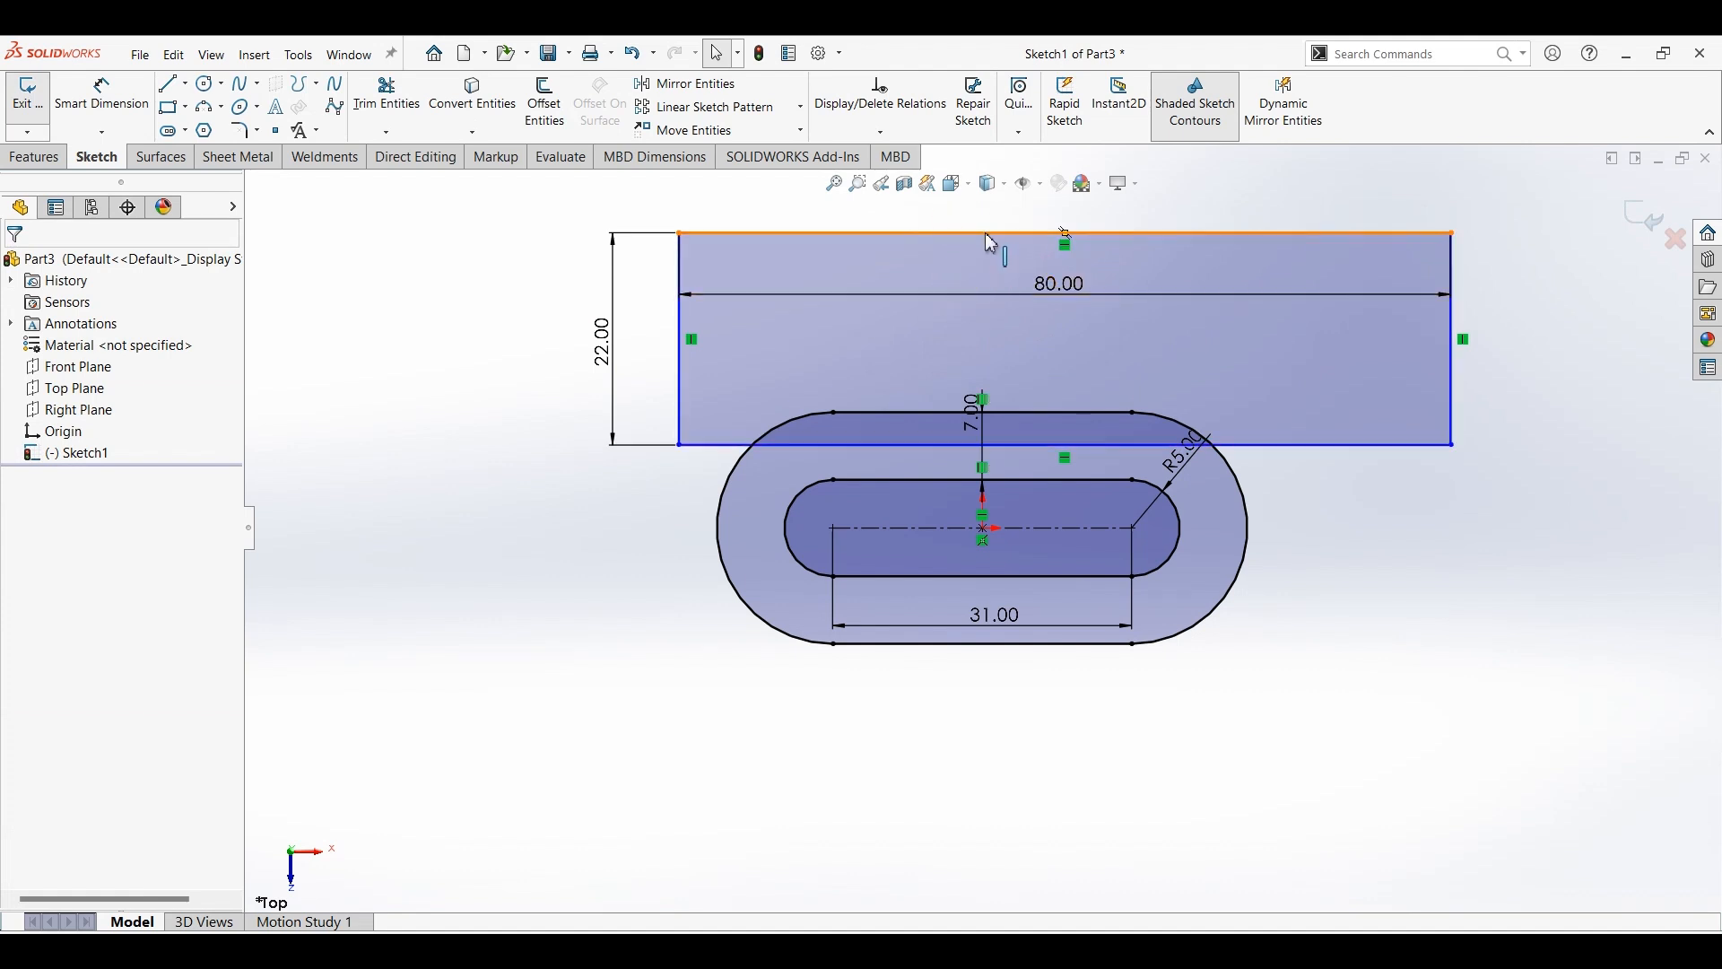
Align the midpoint of the rectangle's upper edge with the slot's centre point using a Vertical relation.
right_click(992, 242)
left_click(1039, 273)
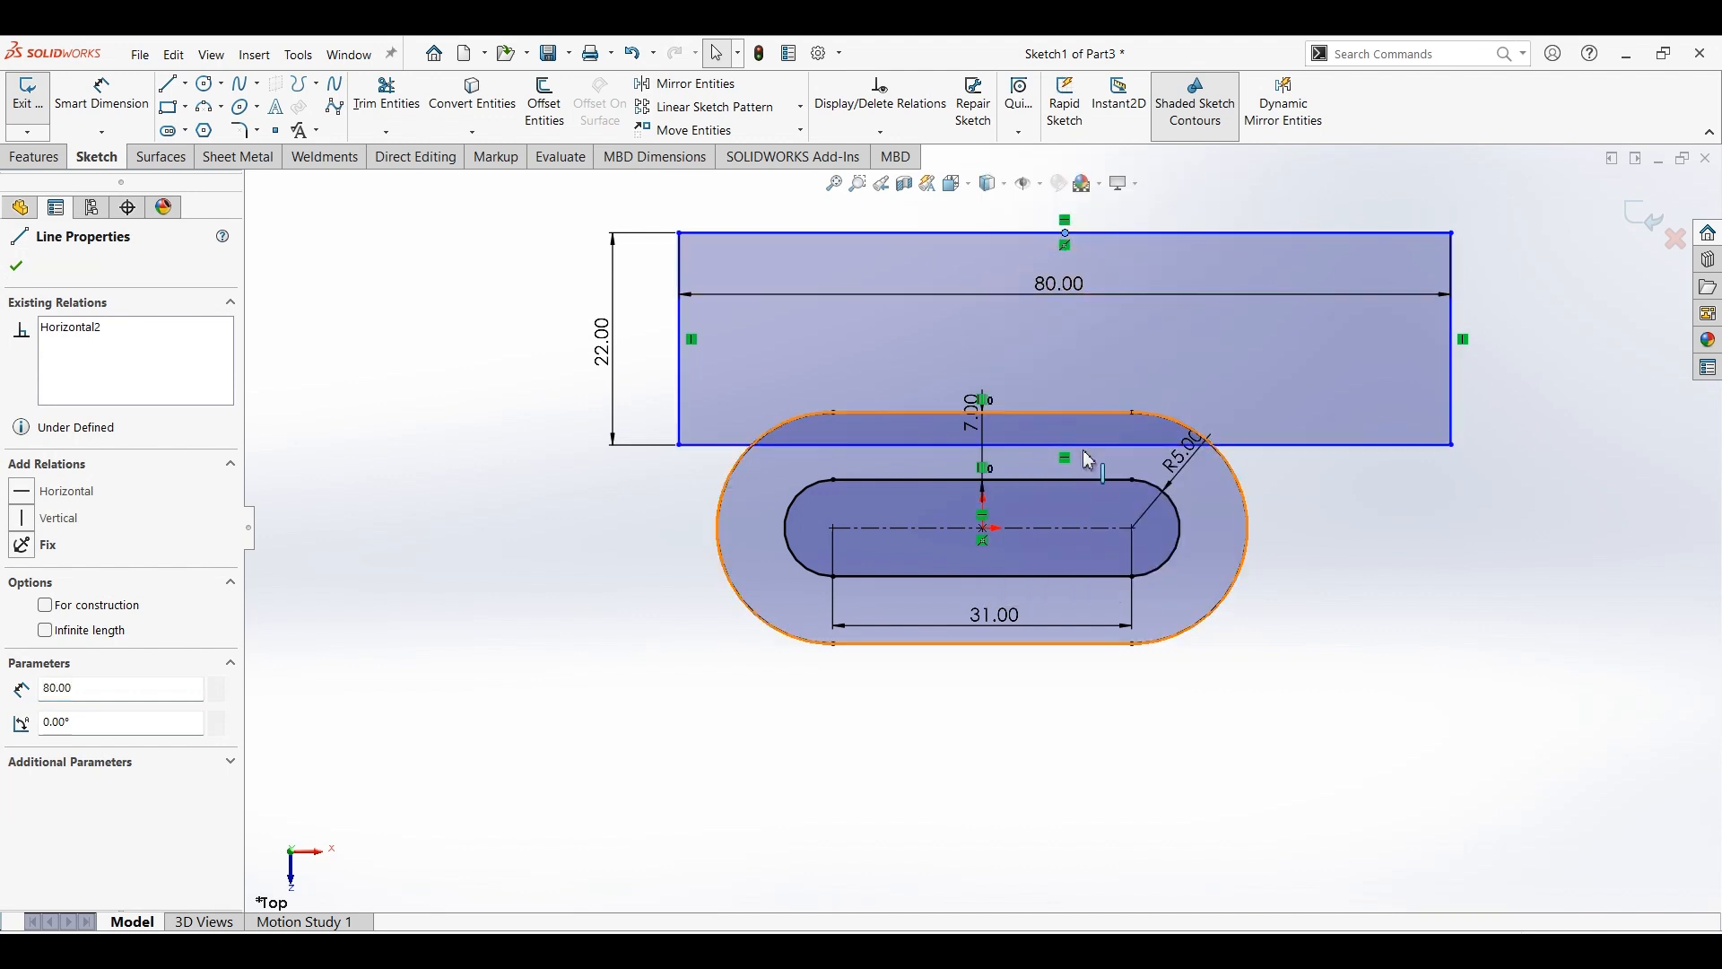
left_click(987, 532)
left_click(987, 532, "ctrl")
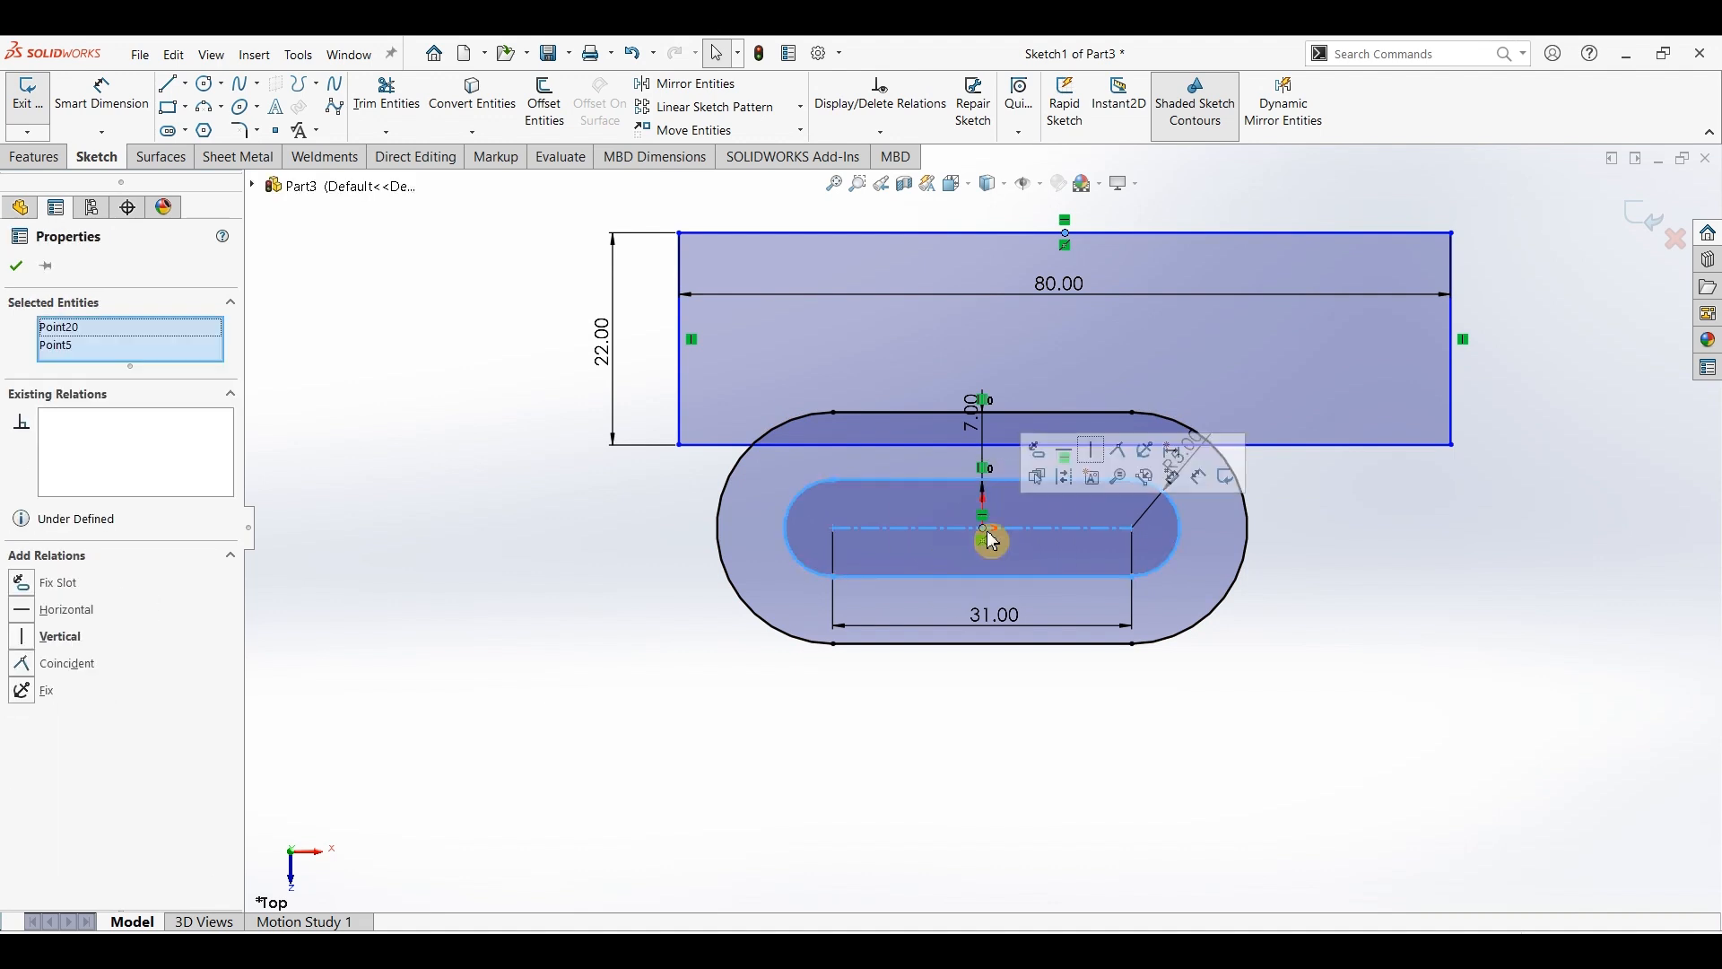
left_click(1098, 460)
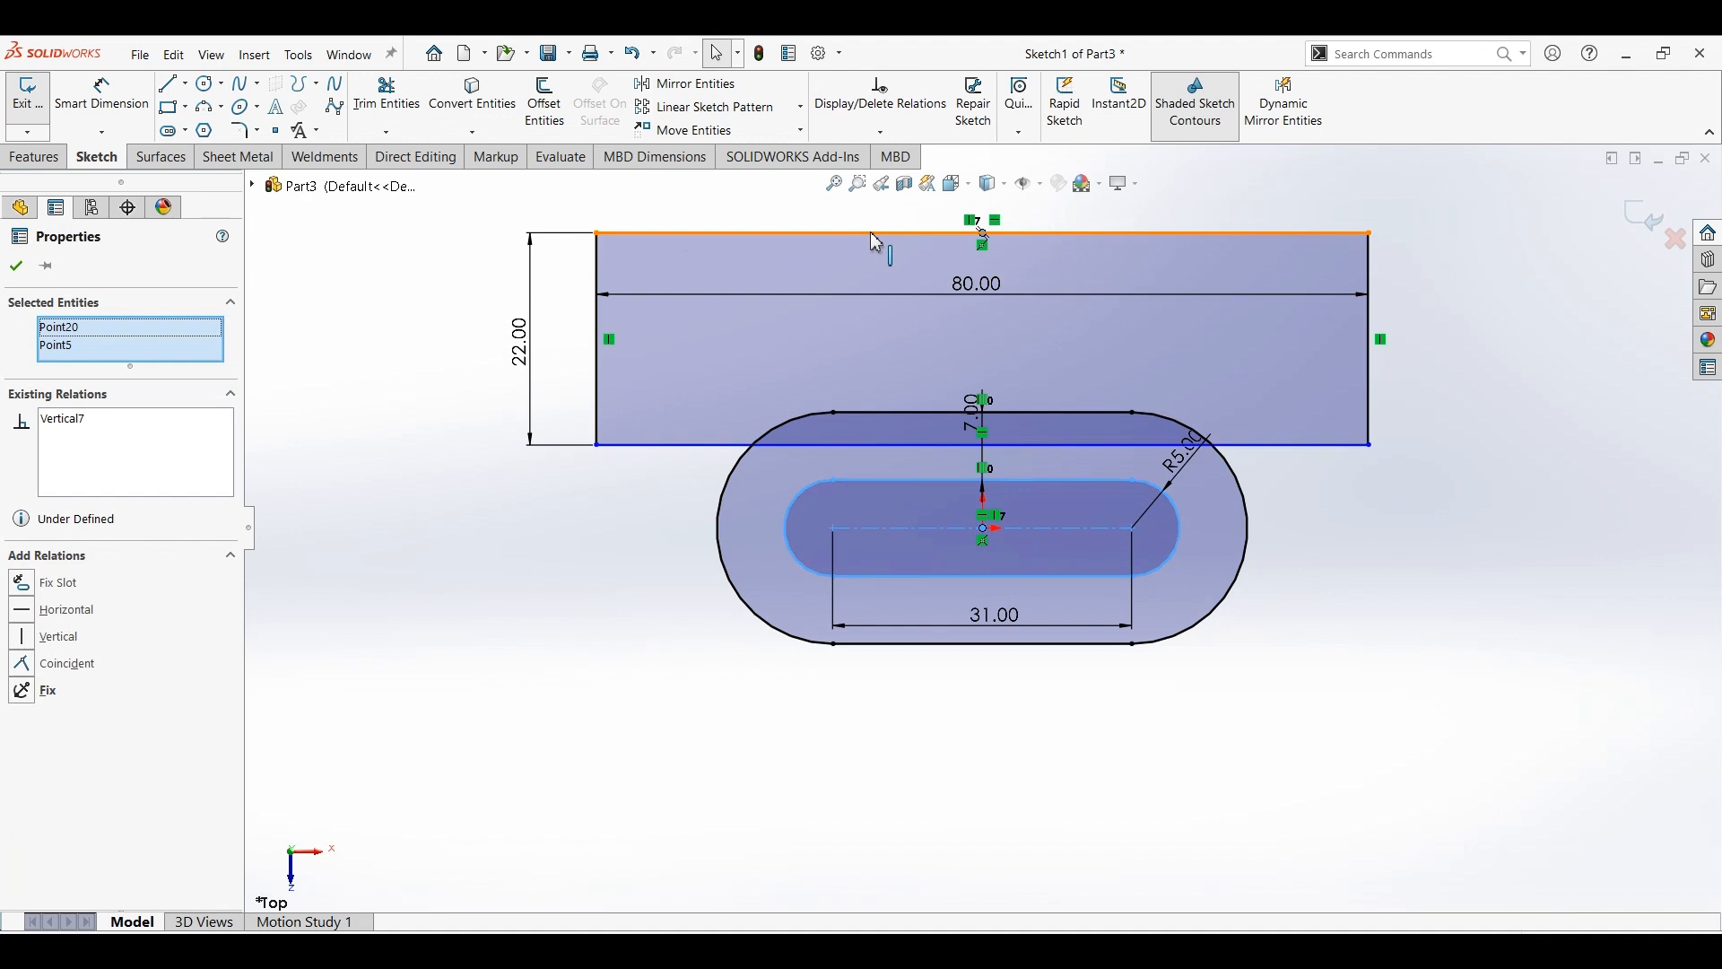
Dimension the distance from the rectangle's lower edge to the slot's centreline as 8 mm.
left_click(97, 126)
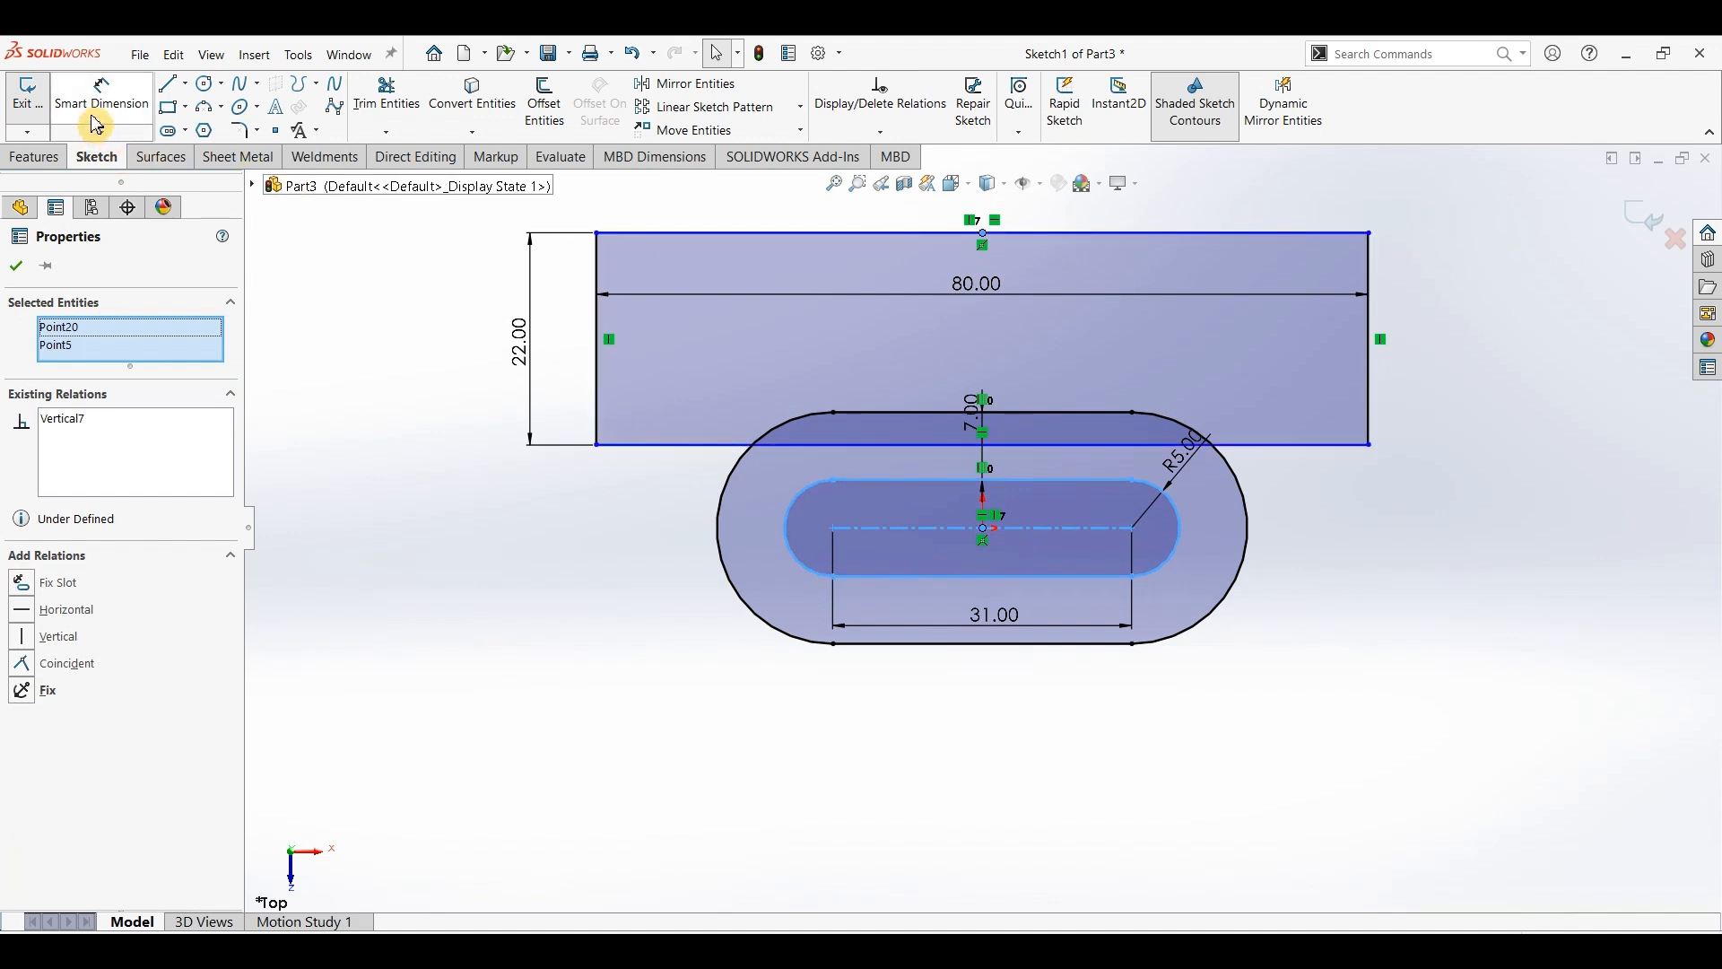
left_click(719, 473)
left_click(686, 451)
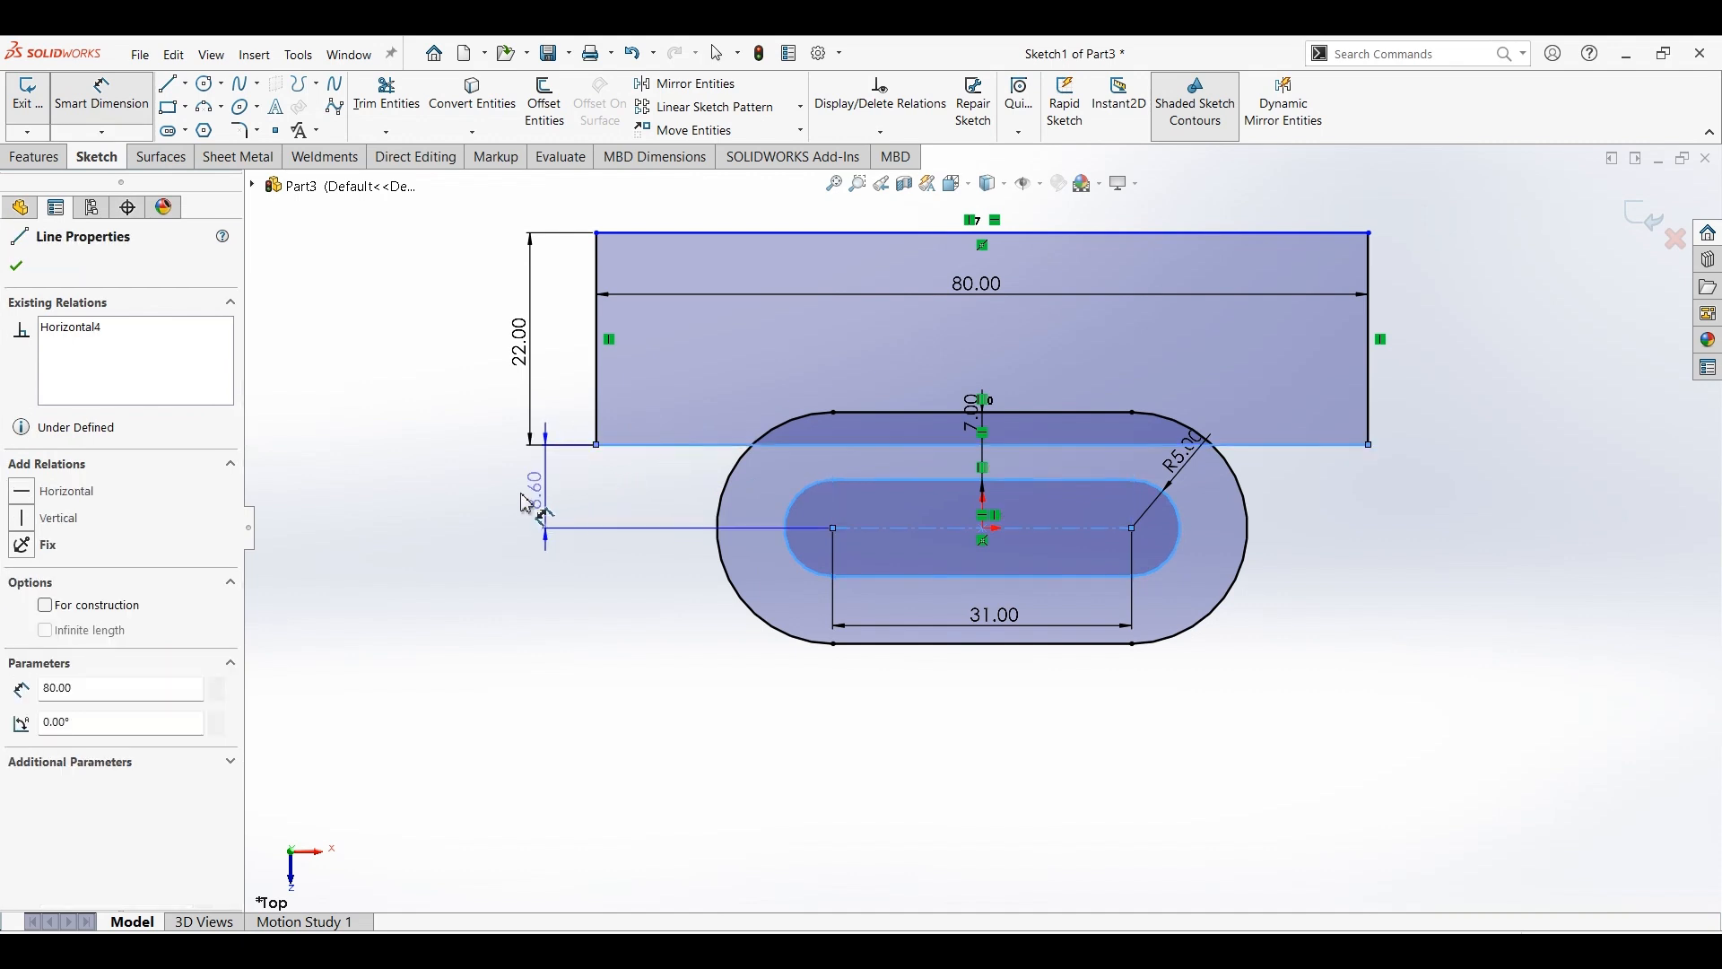
left_click(512, 507)
type("8")
key("Return")
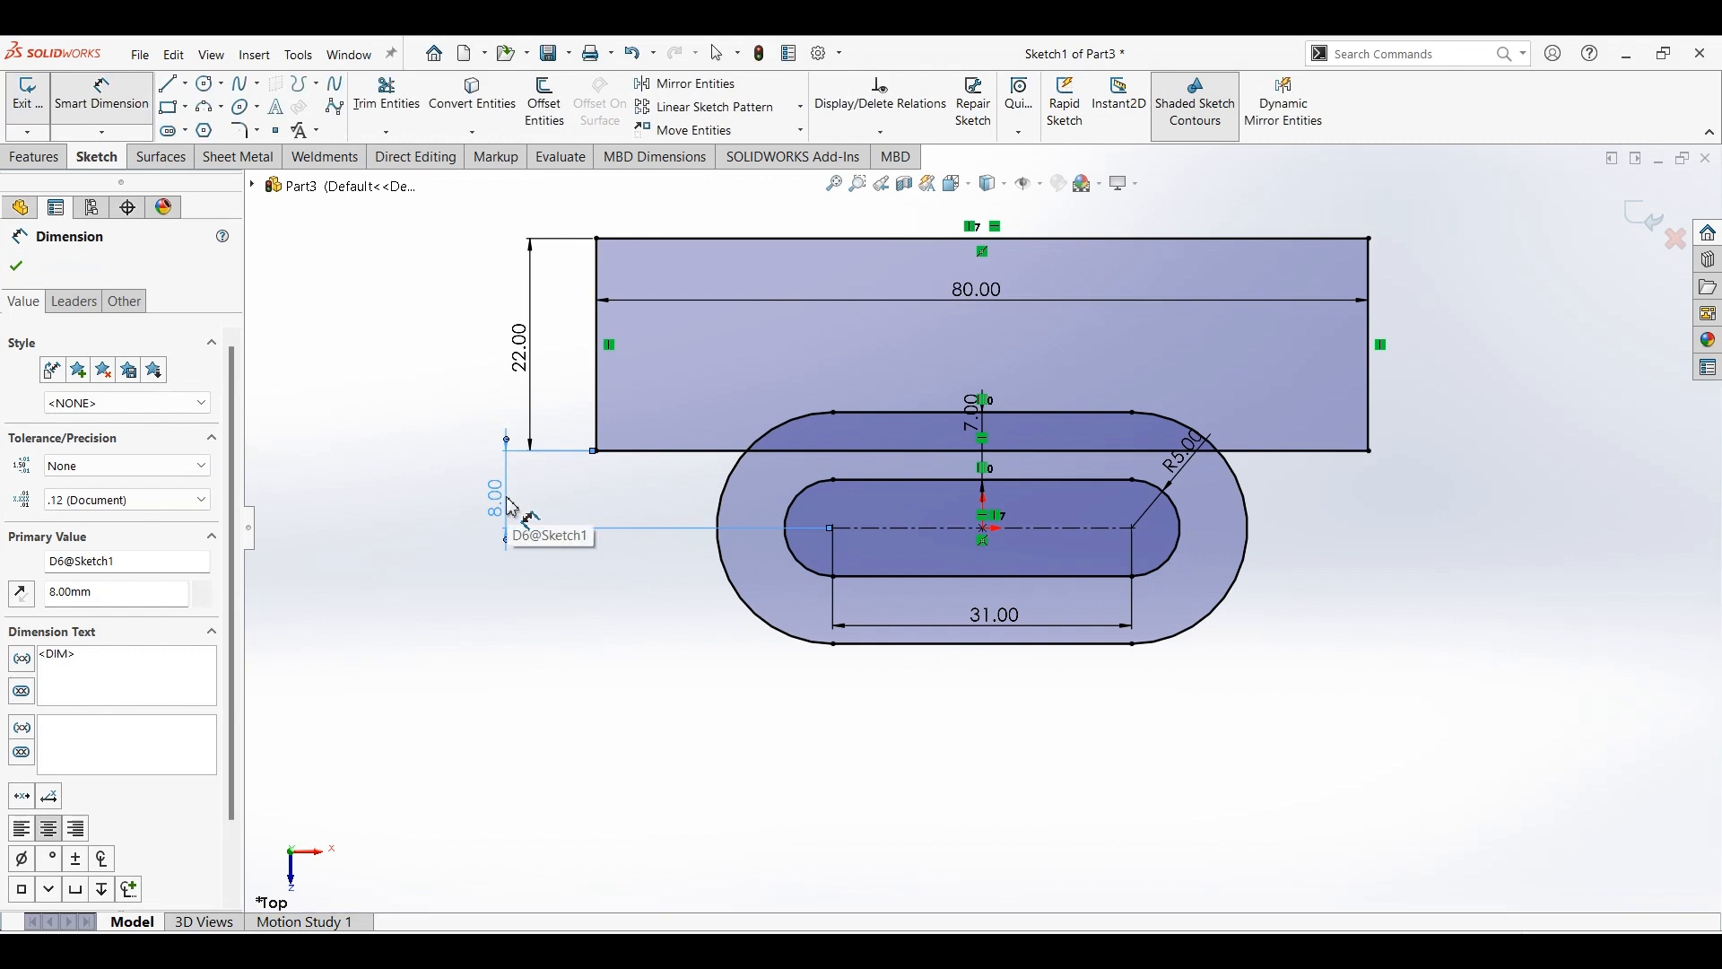
key("Escape")
key("Escape")
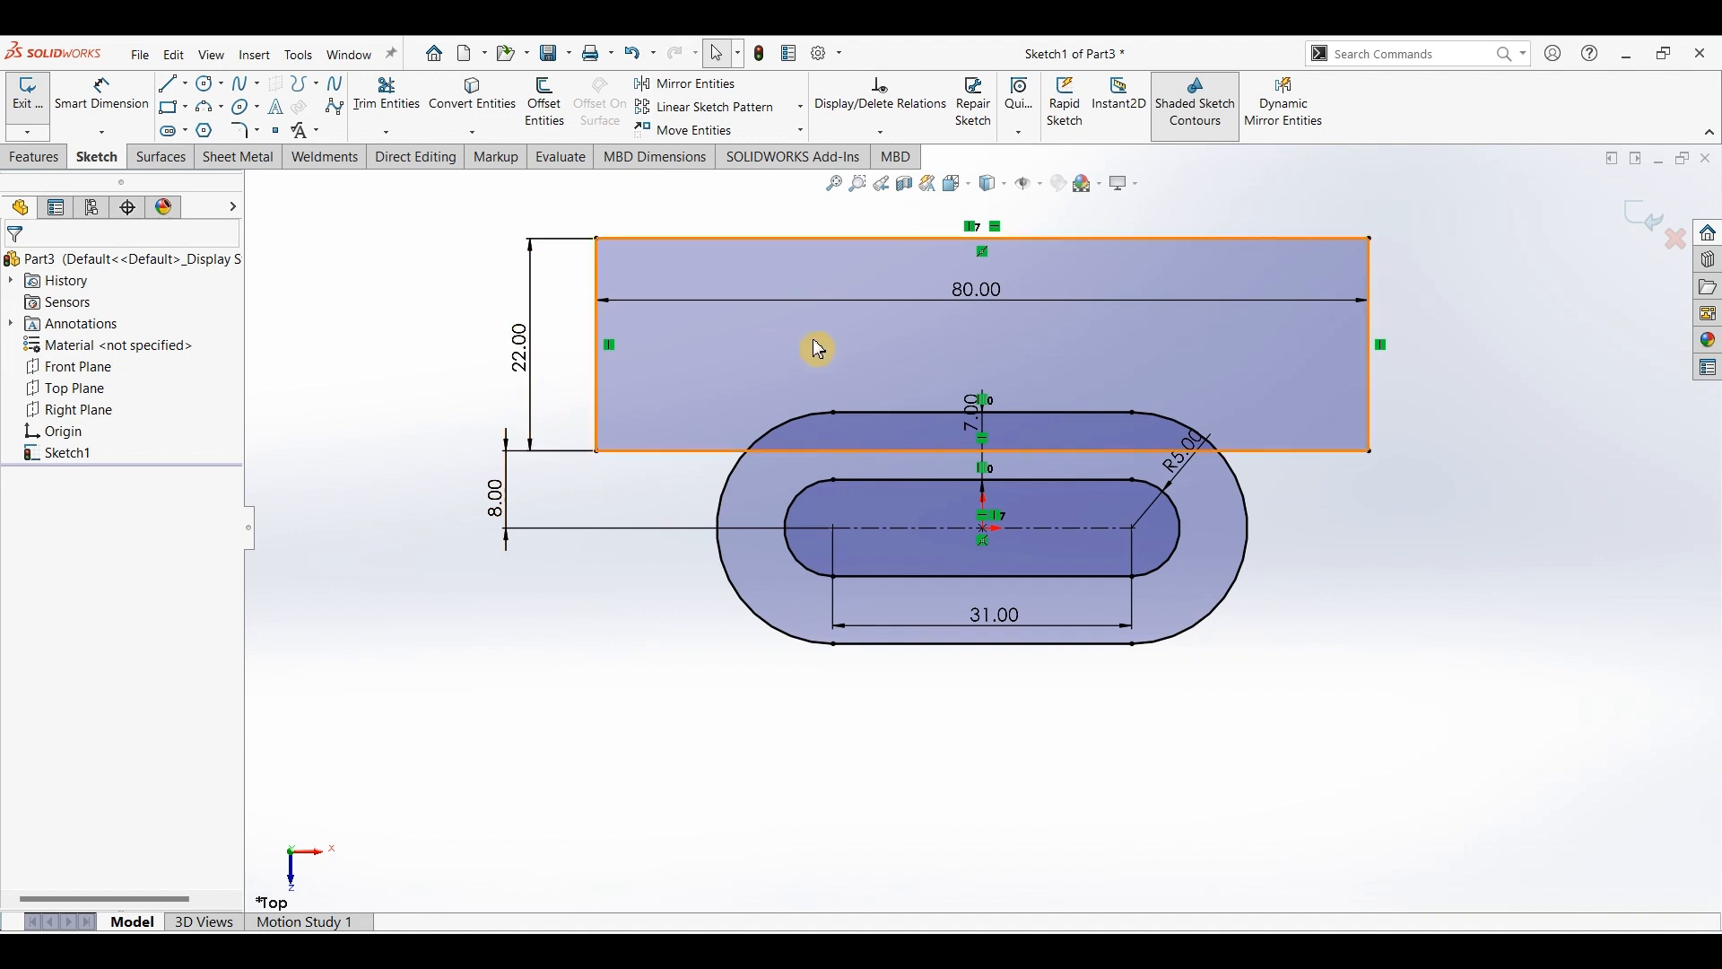
Trim the overlapping segments between the rectangle and the offset outline, and fillet the two resulting inner corners with an 8 mm radius.
left_click(395, 101)
mouse_move(774, 359)
left_mouse_down()
mouse_move(888, 392)
mouse_move(896, 450)
mouse_move(796, 415)
mouse_move(1054, 375)
mouse_move(1198, 414)
mouse_move(985, 417)
mouse_move(1069, 401)
mouse_move(995, 476)
mouse_move(1020, 420)
left_mouse_up()
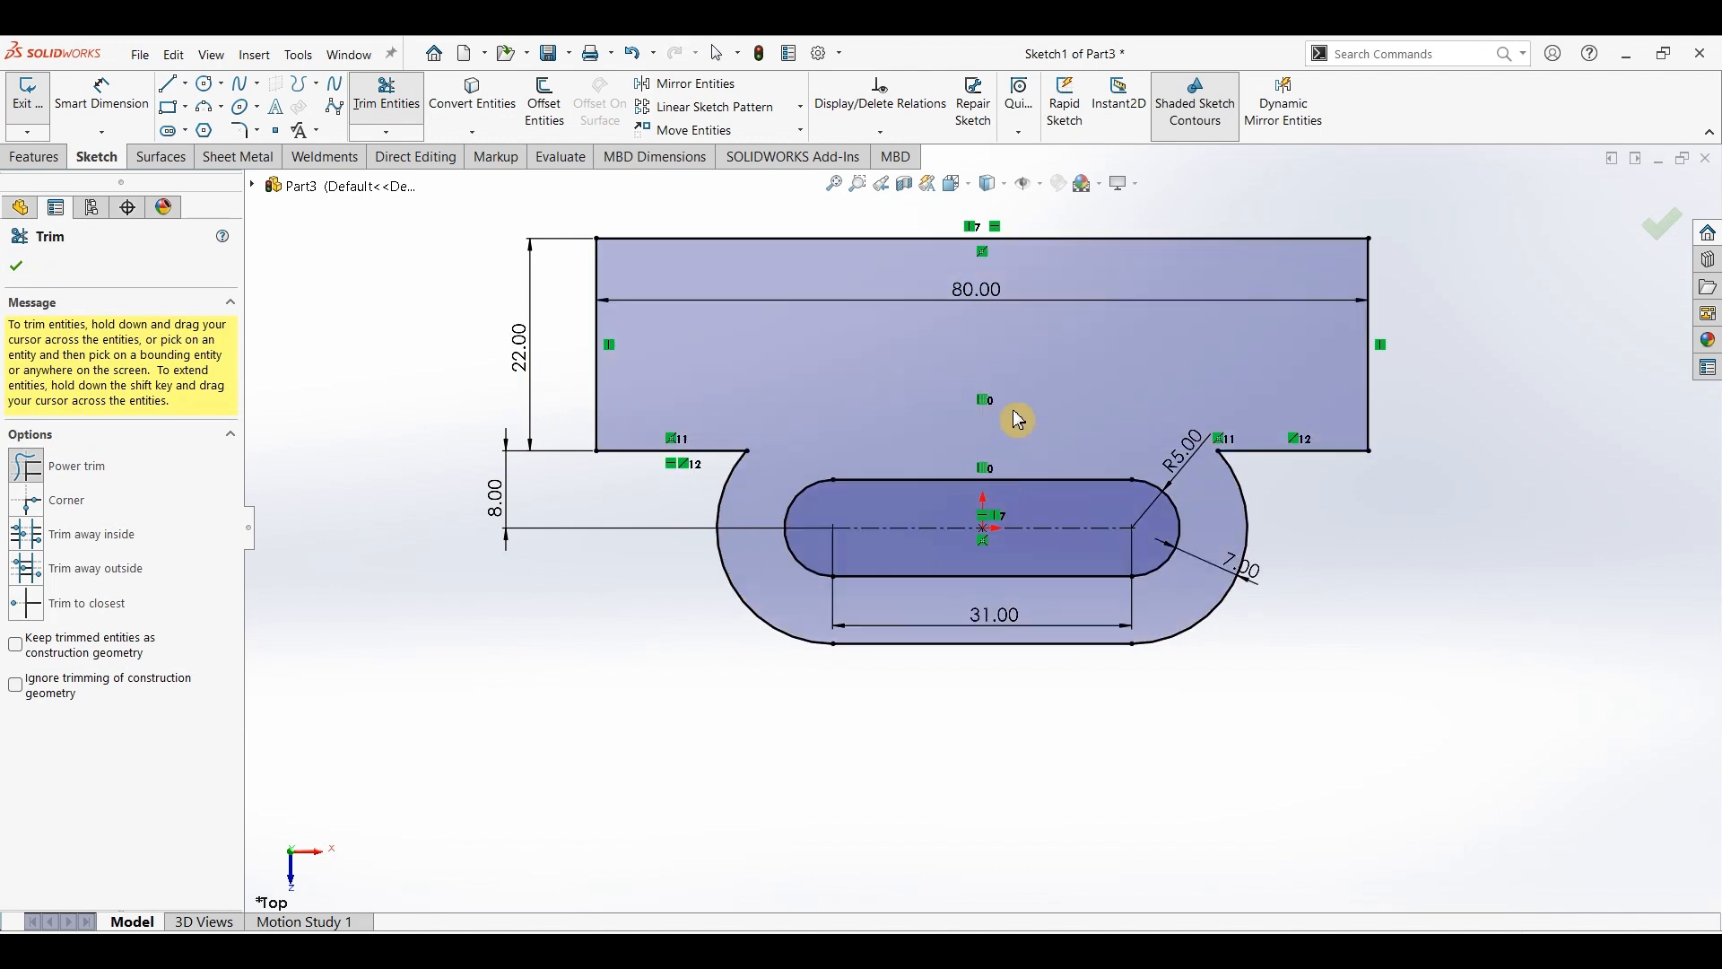
left_click(241, 131)
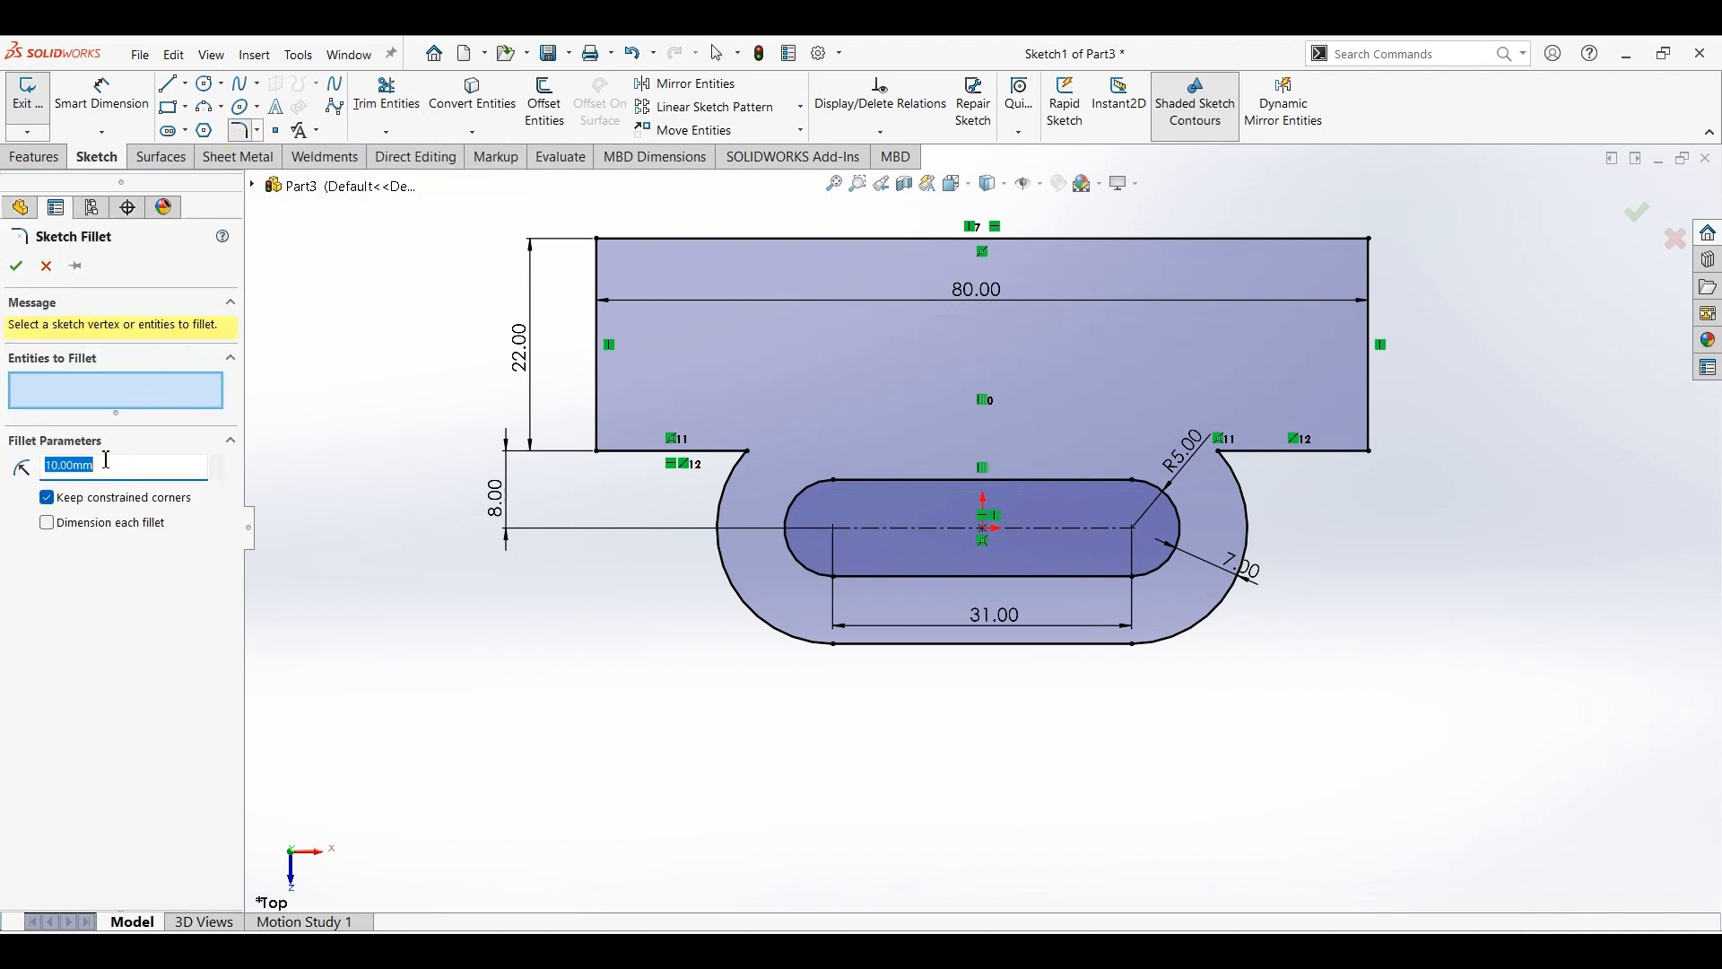
left_click(750, 453)
left_click(1211, 461)
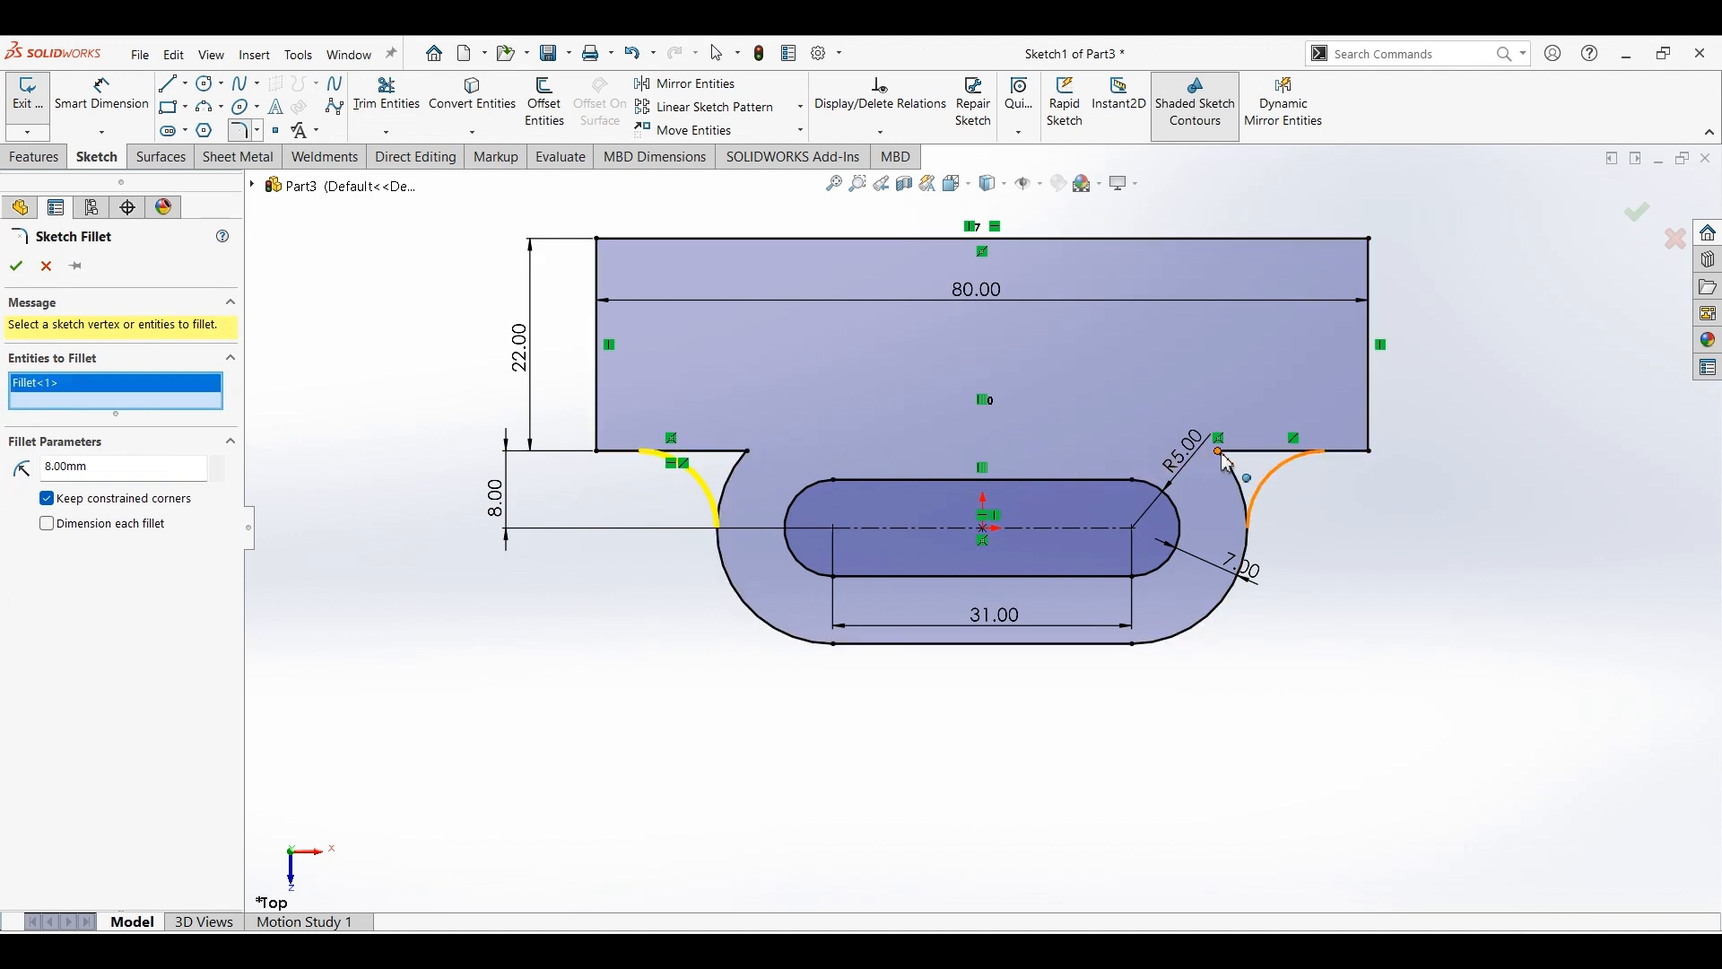
left_click(16, 267)
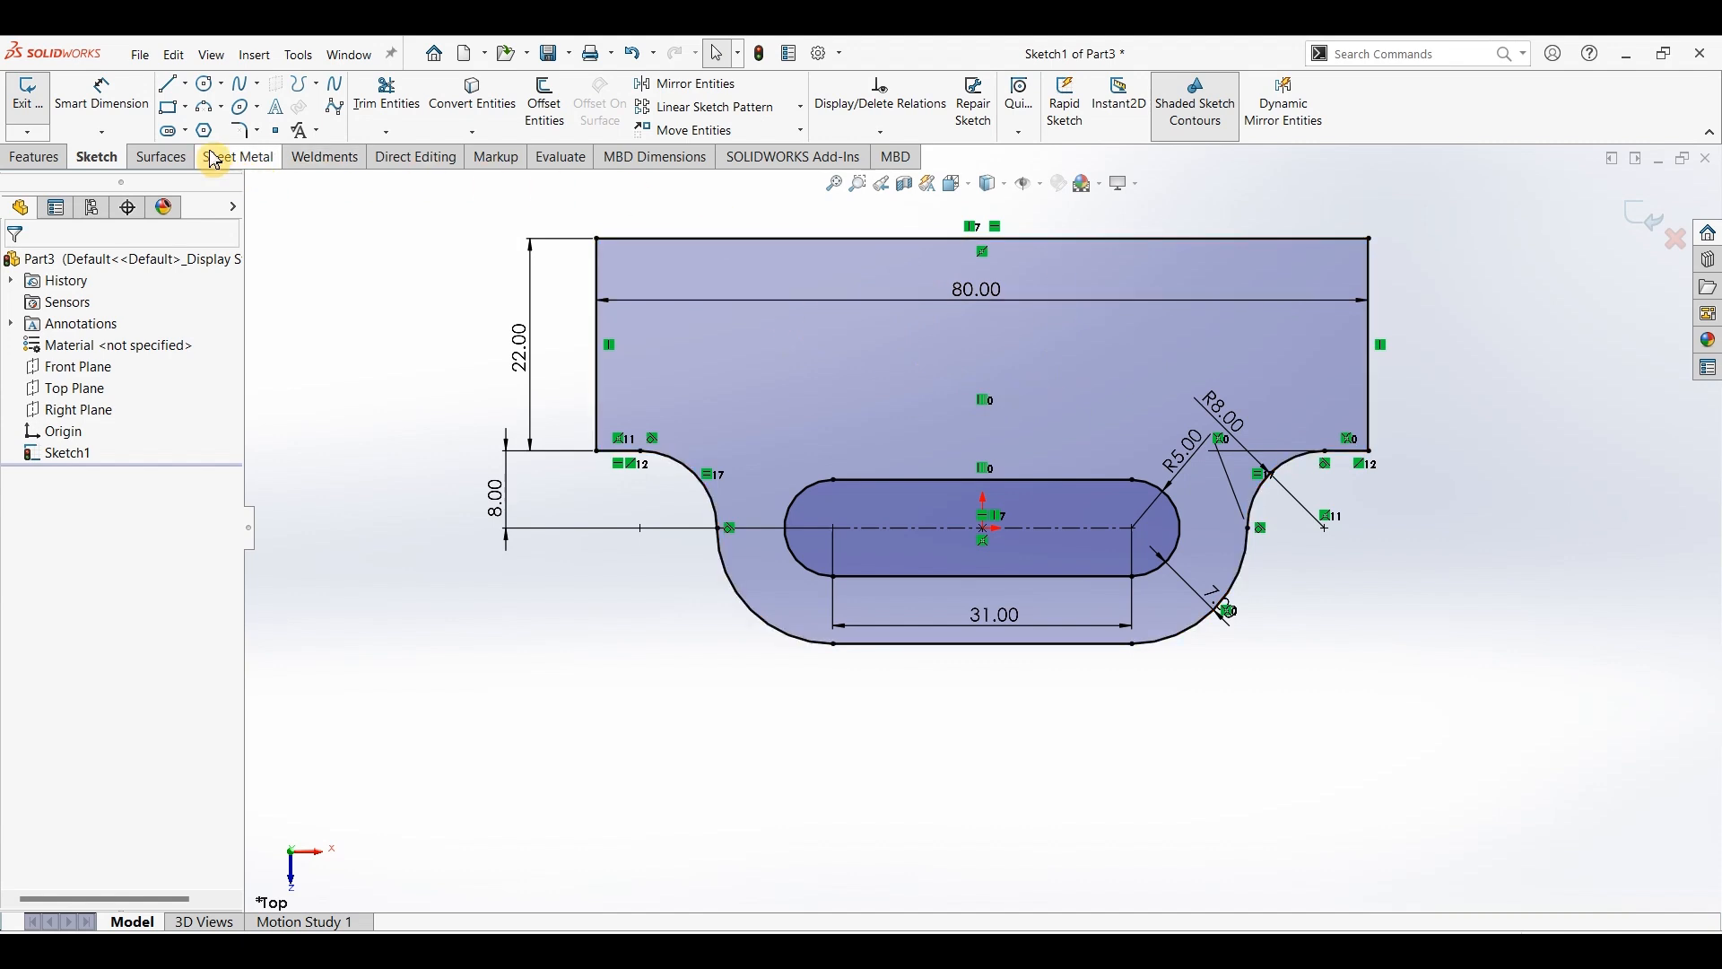
Sketch a U-shaped notch from the plate's upper edge with about 13 mm straight sides and a tangent arc of about 7.4 mm radius.
left_click(170, 86)
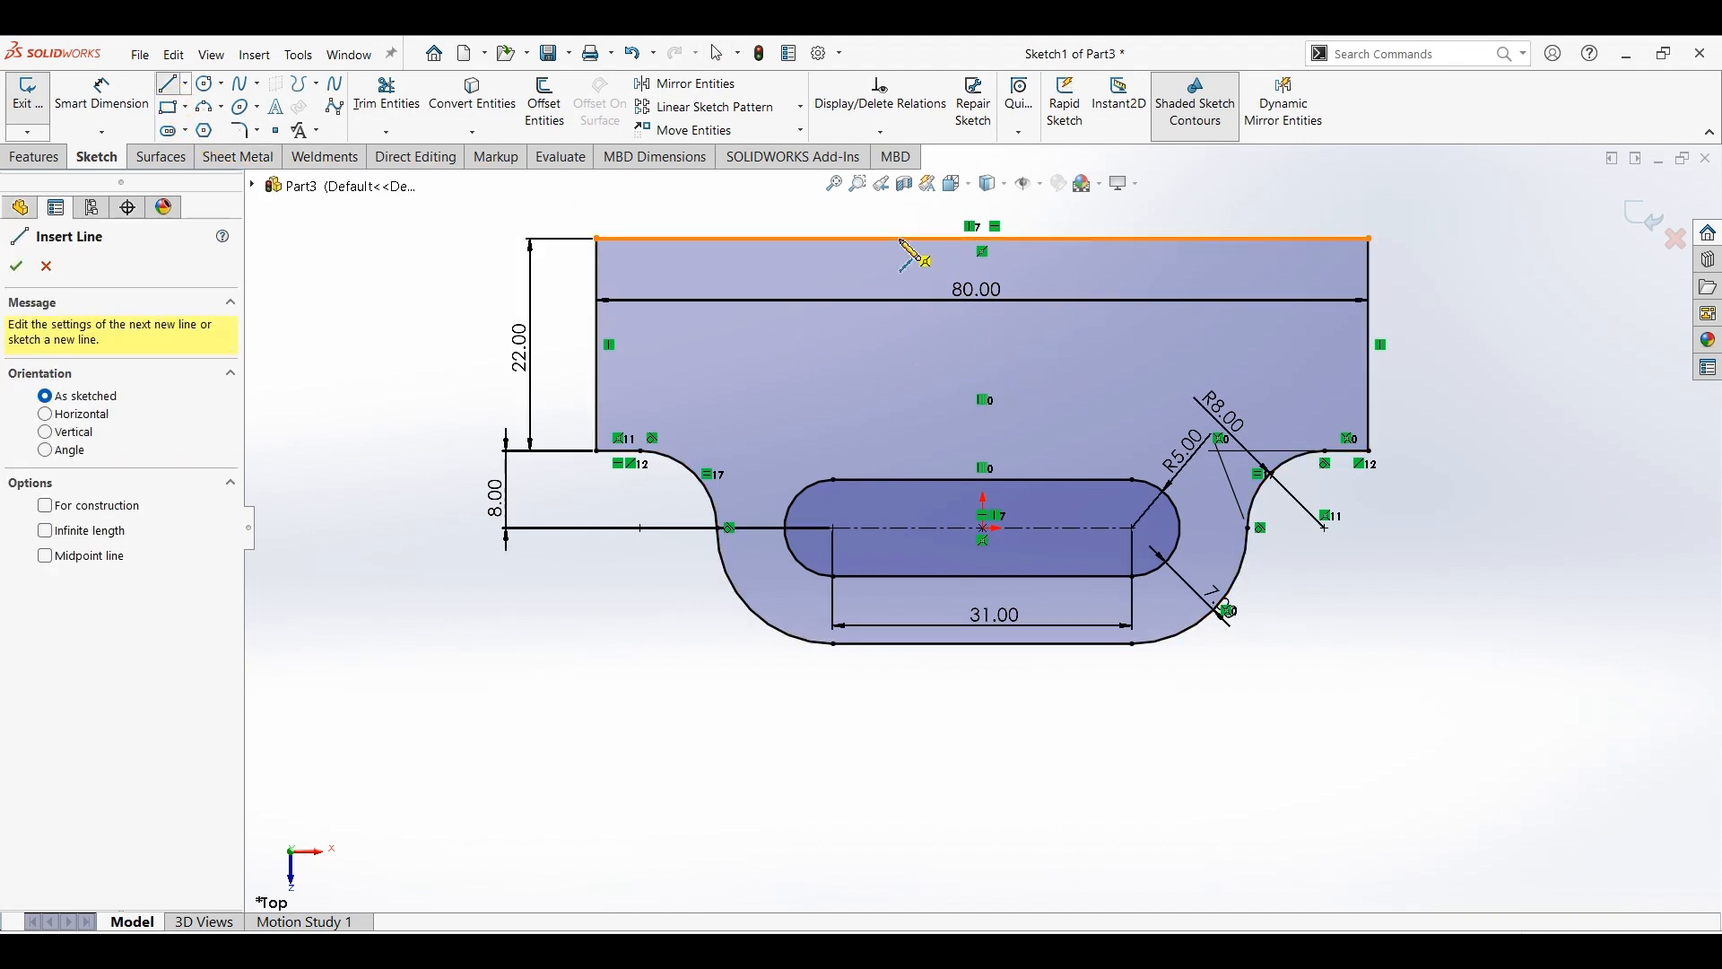
left_click(900, 239)
left_click(900, 362)
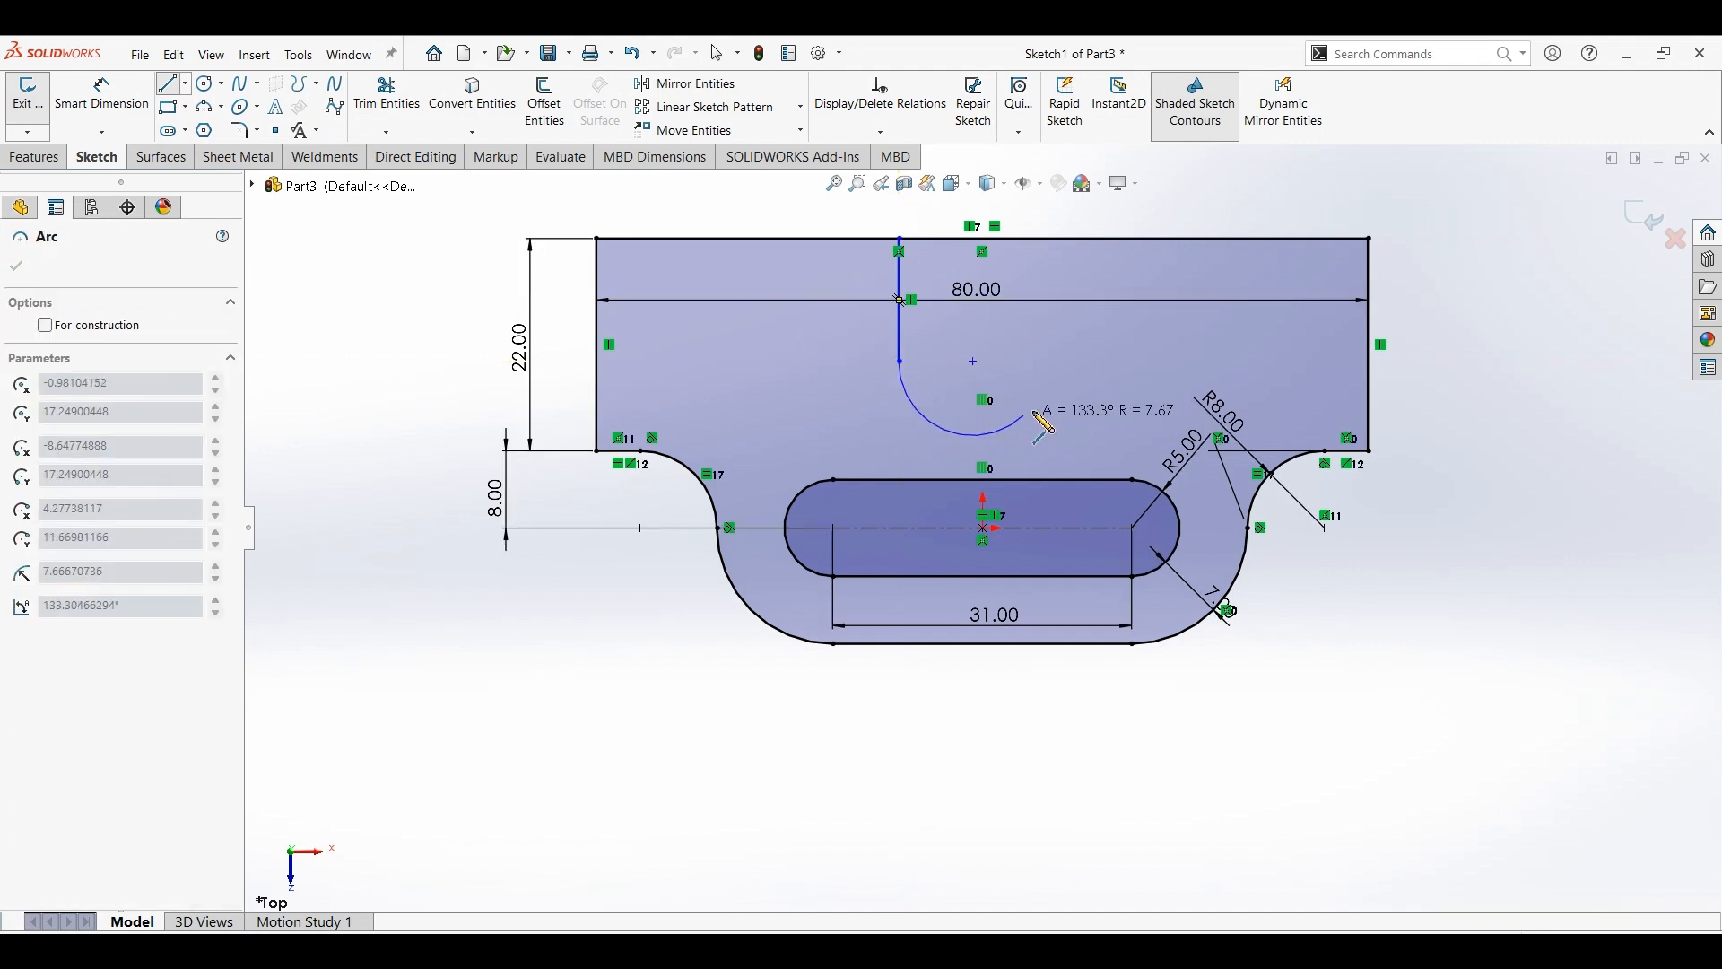
left_click(1043, 362)
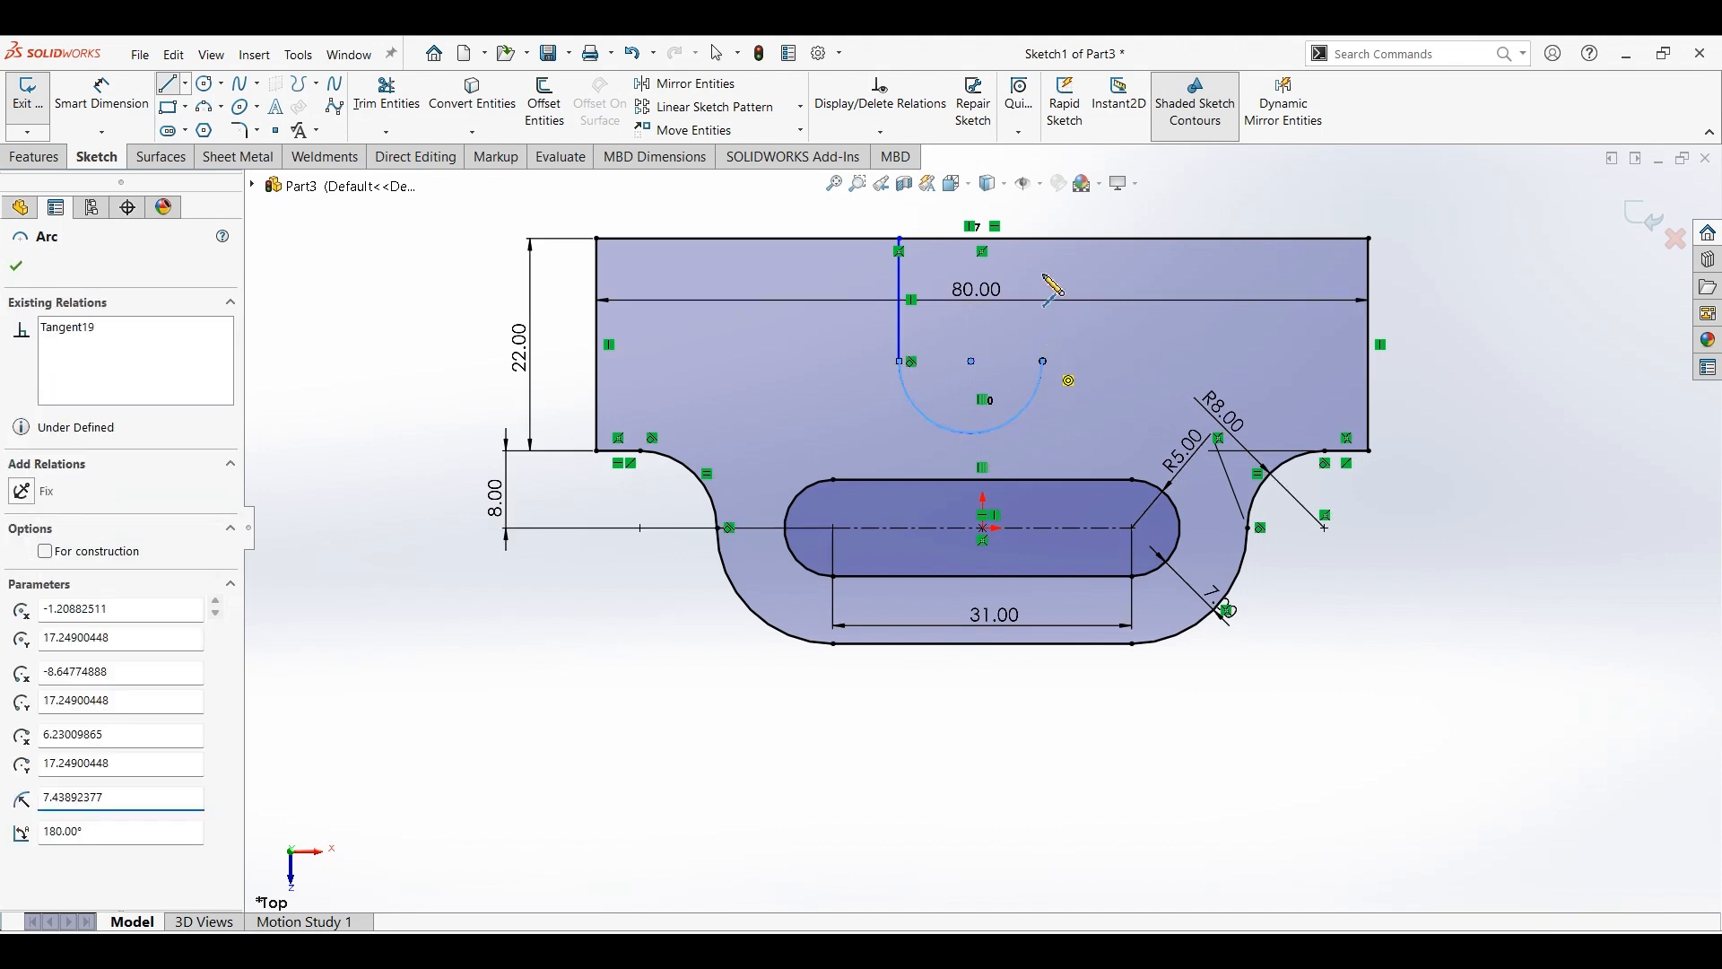
left_click(1044, 240)
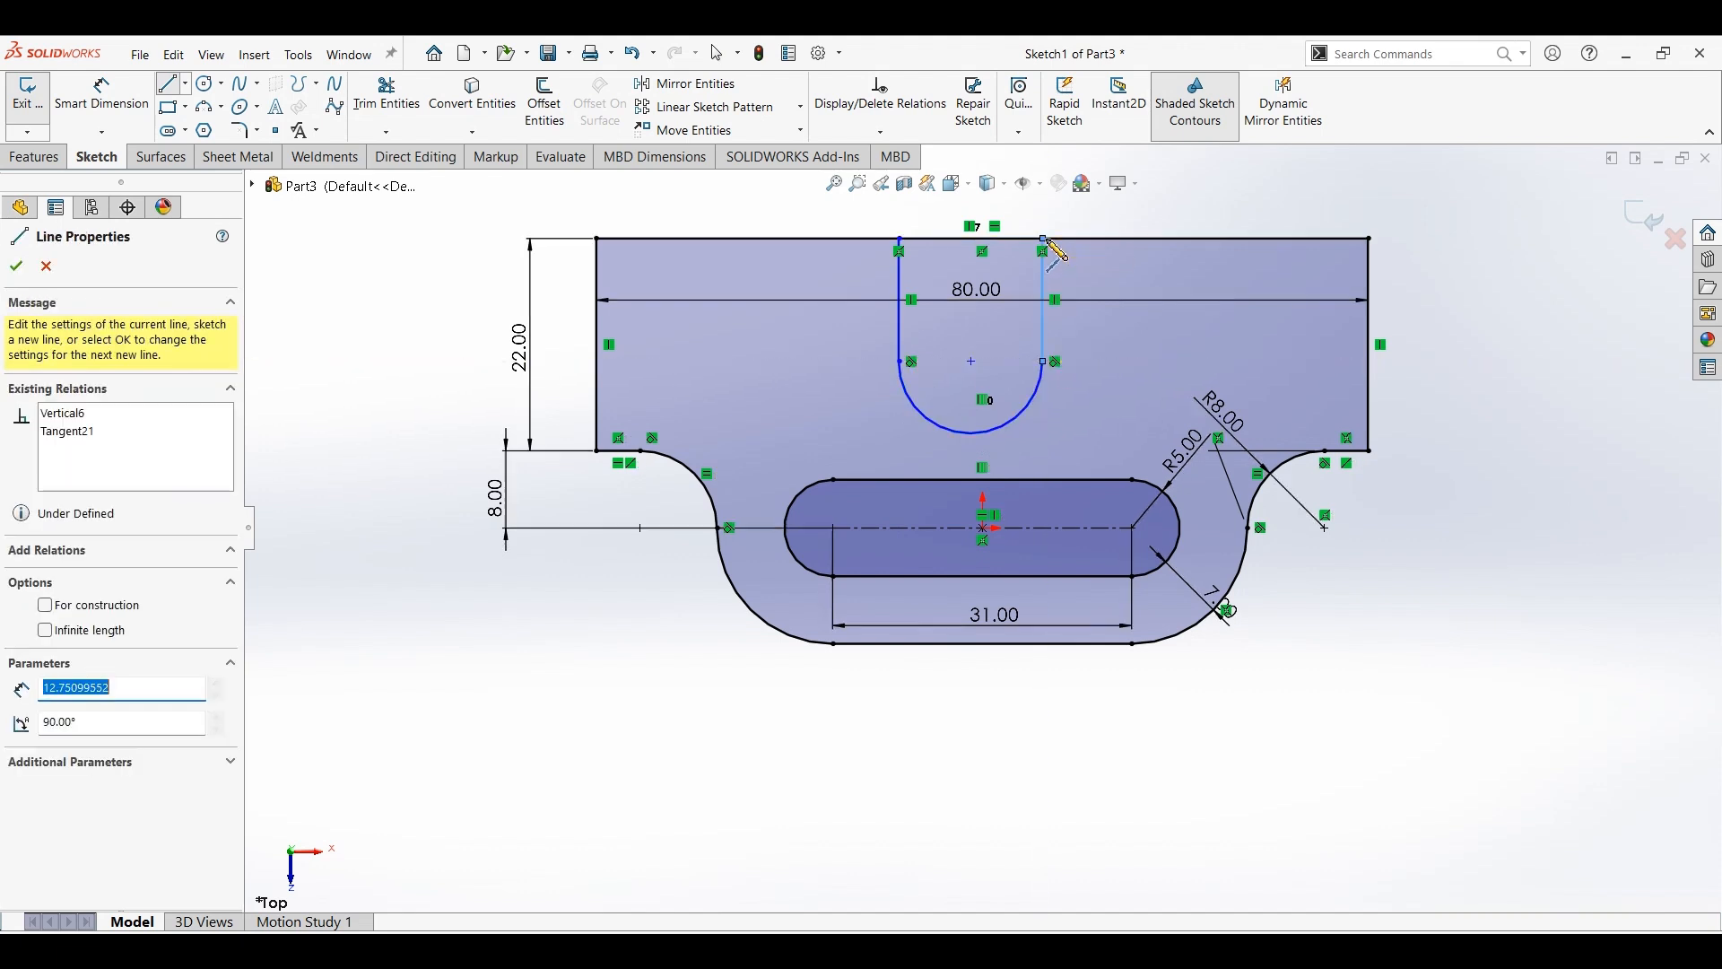
key("Escape")
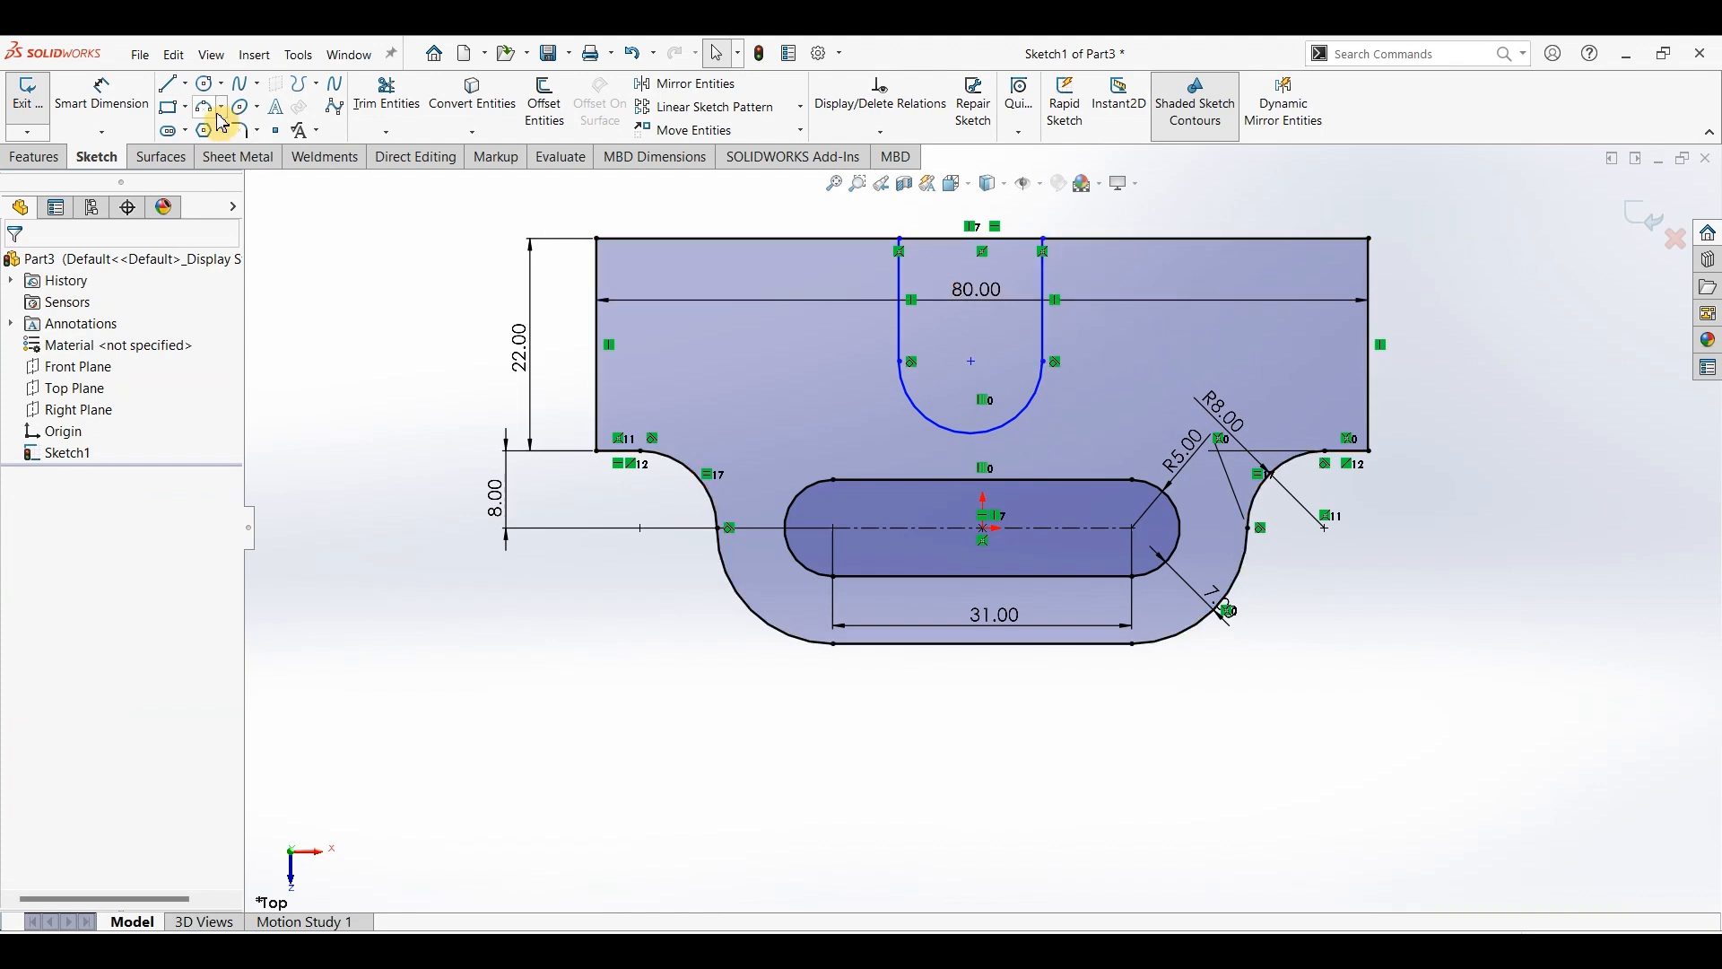
Dimension the notch arc's radius as 8 mm.
left_click(98, 97)
left_click(1005, 411)
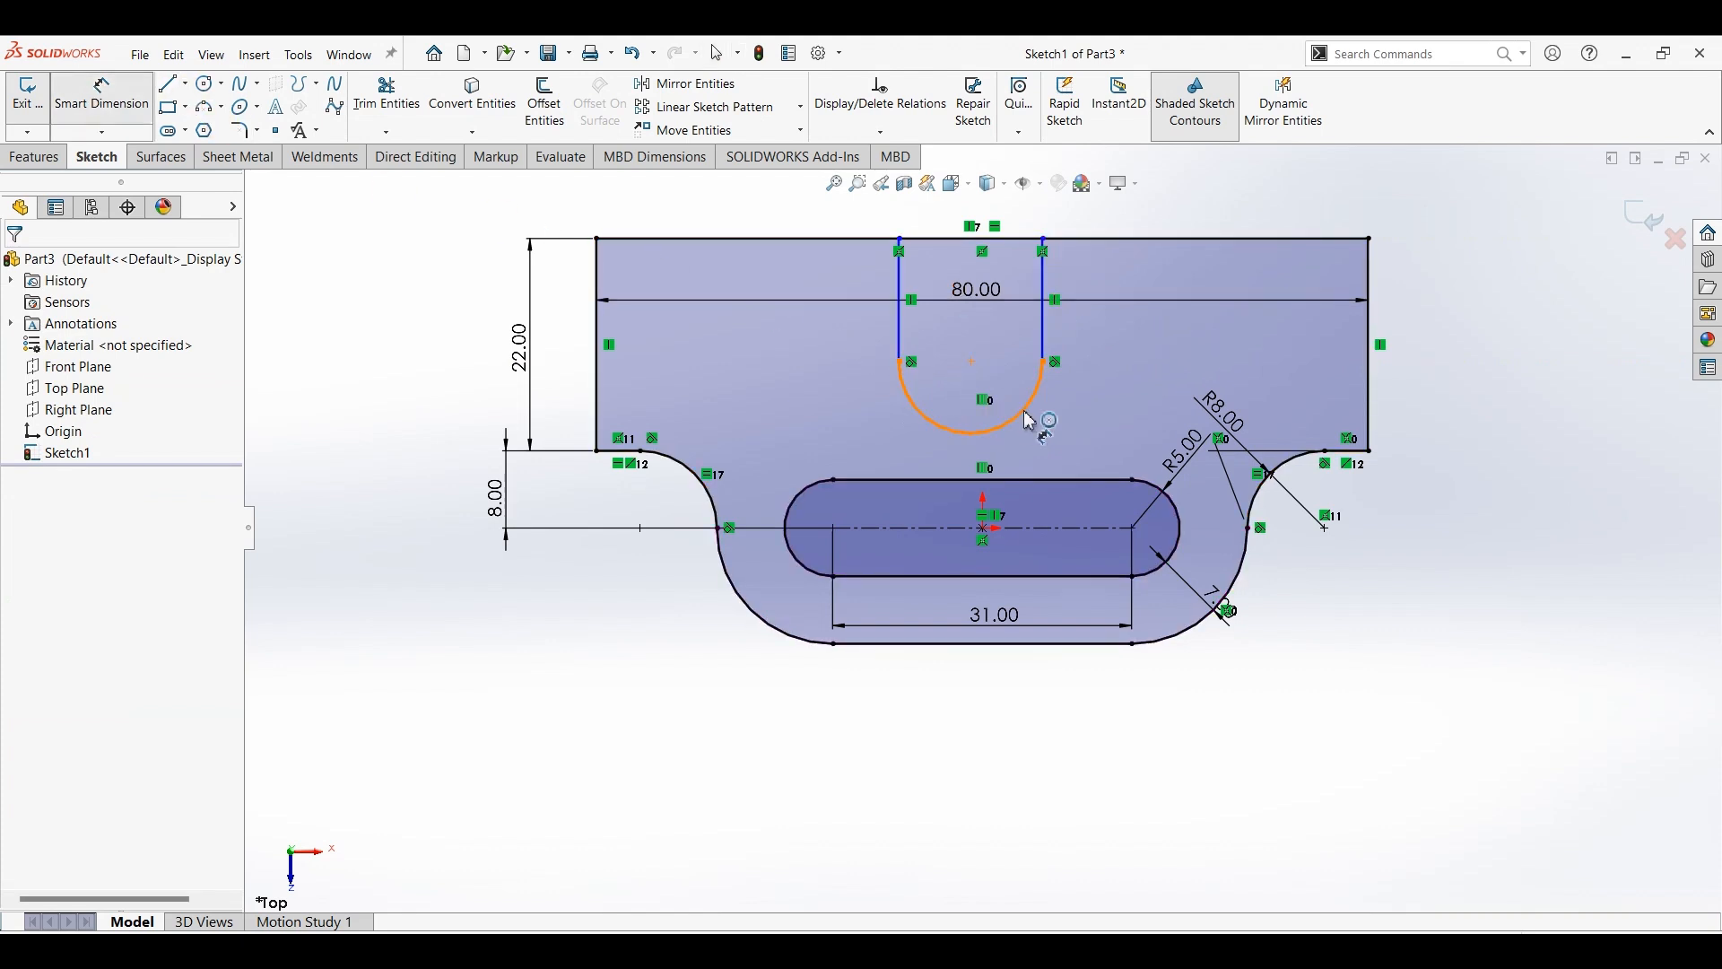
left_click(1111, 435)
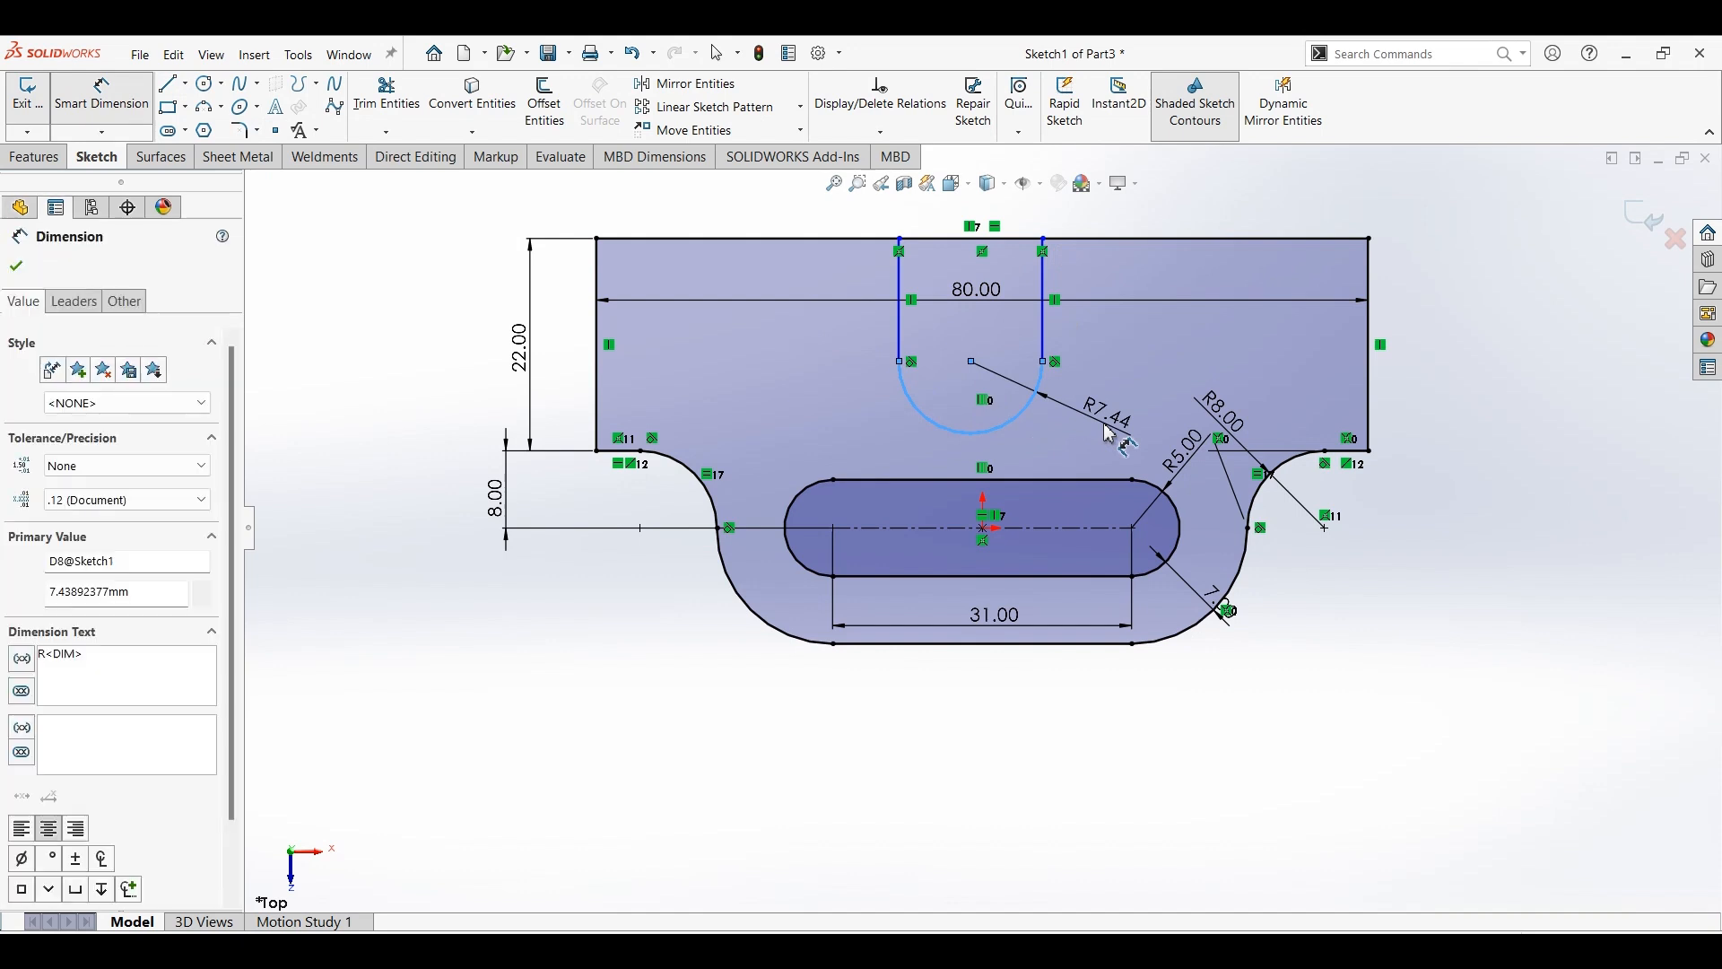
type("8.00mm")
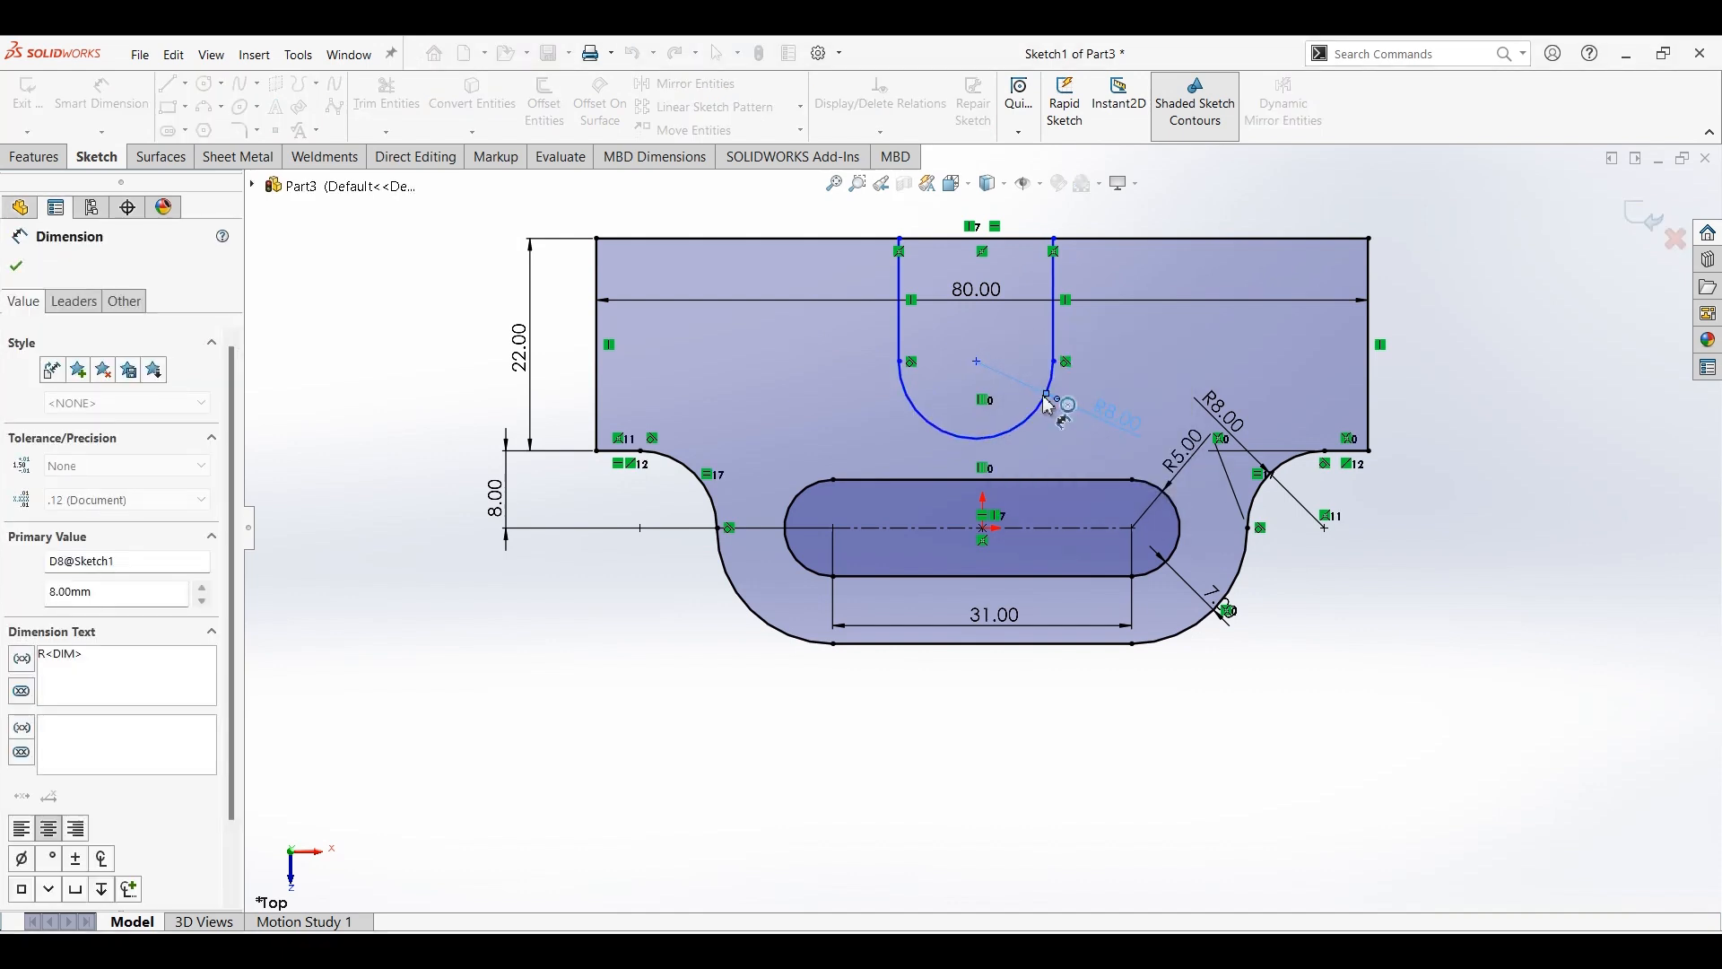
Dimension the distance from the notch arc's centre to the plate's upper edge as 10 mm.
left_click(977, 361)
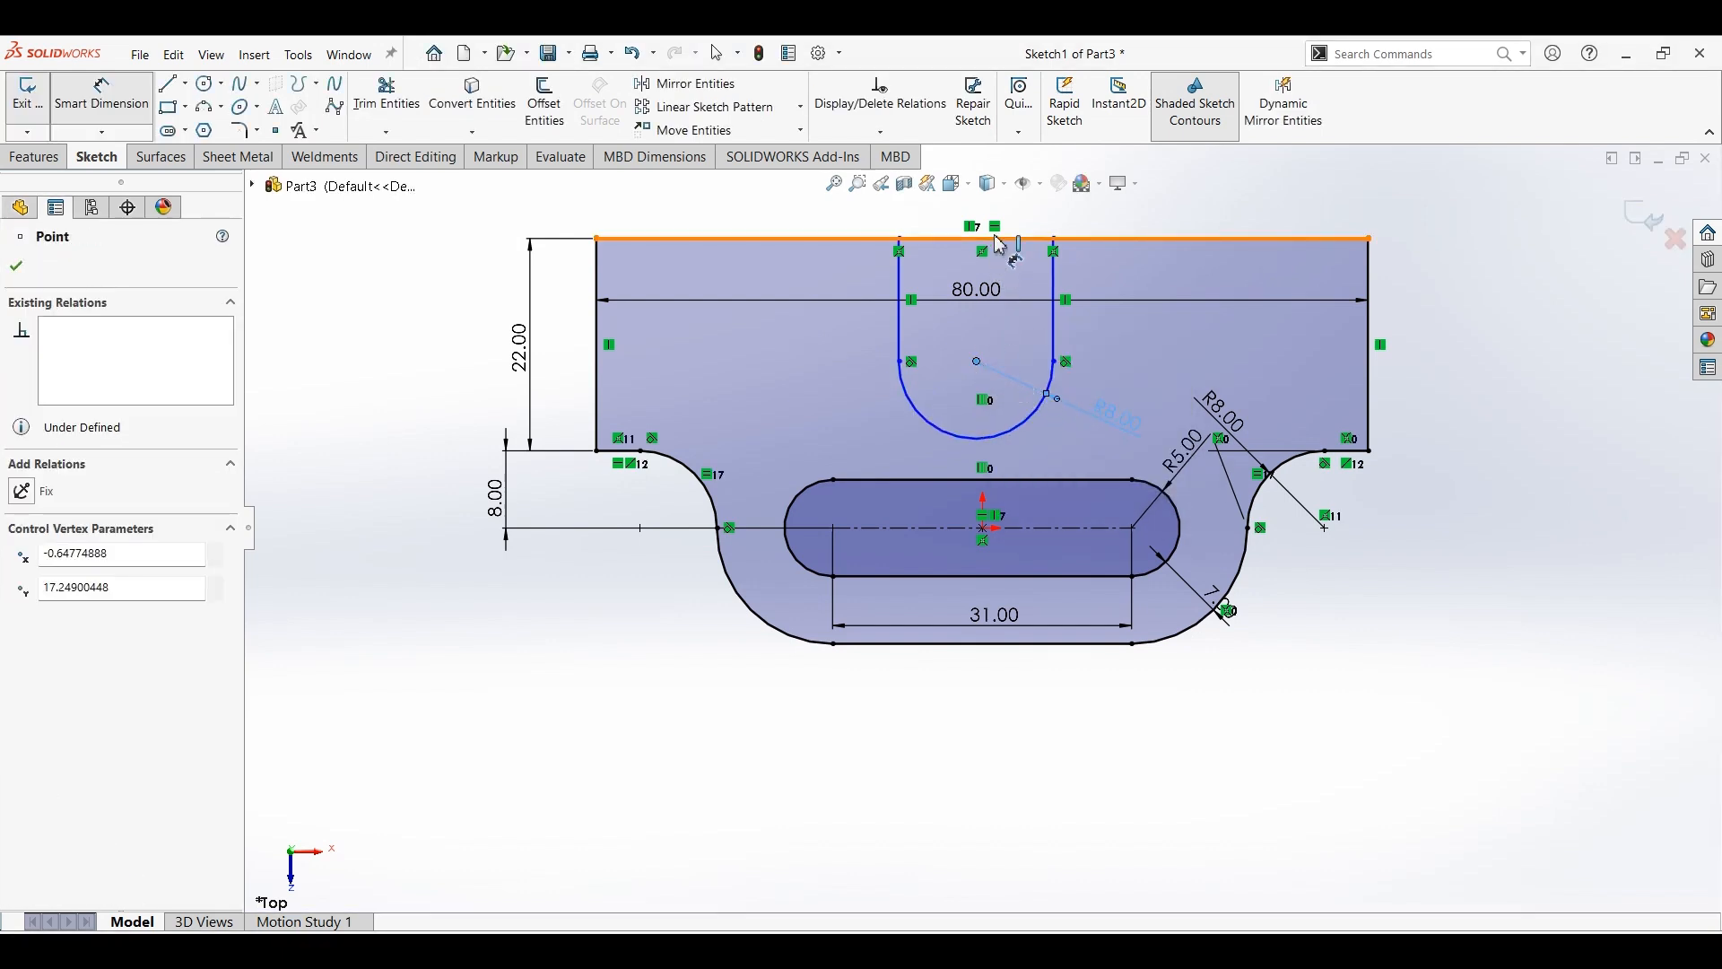
left_click(1304, 294)
left_click(1438, 296)
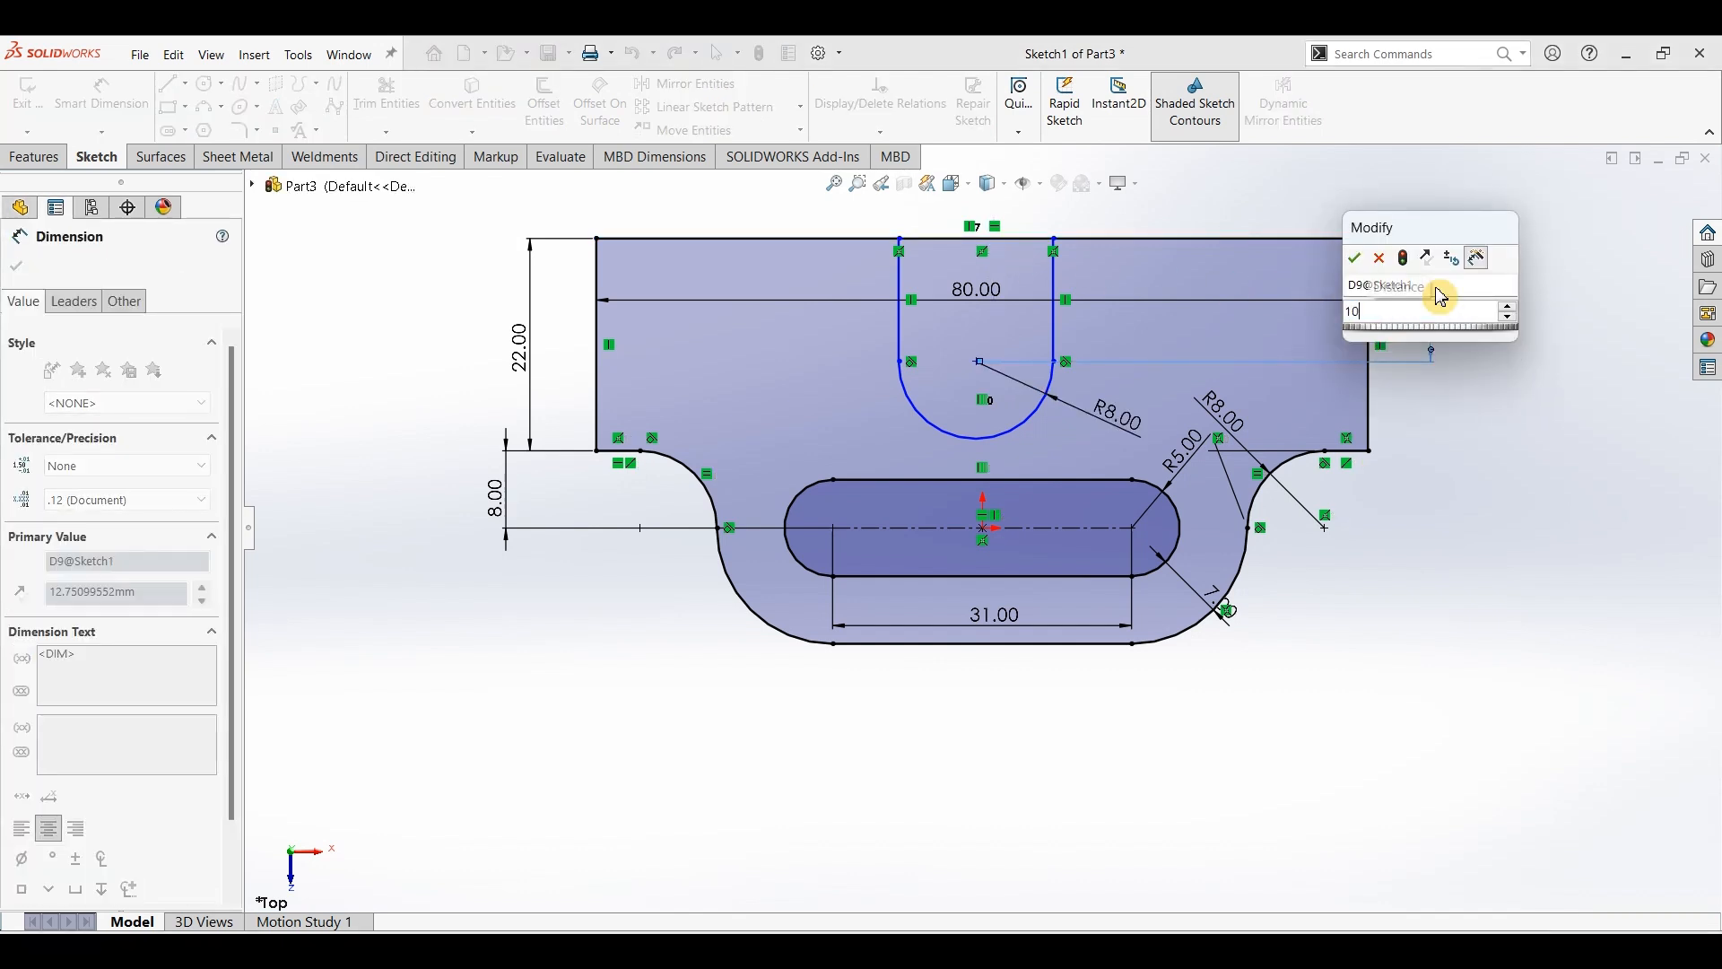
left_click(1442, 296)
key("Escape")
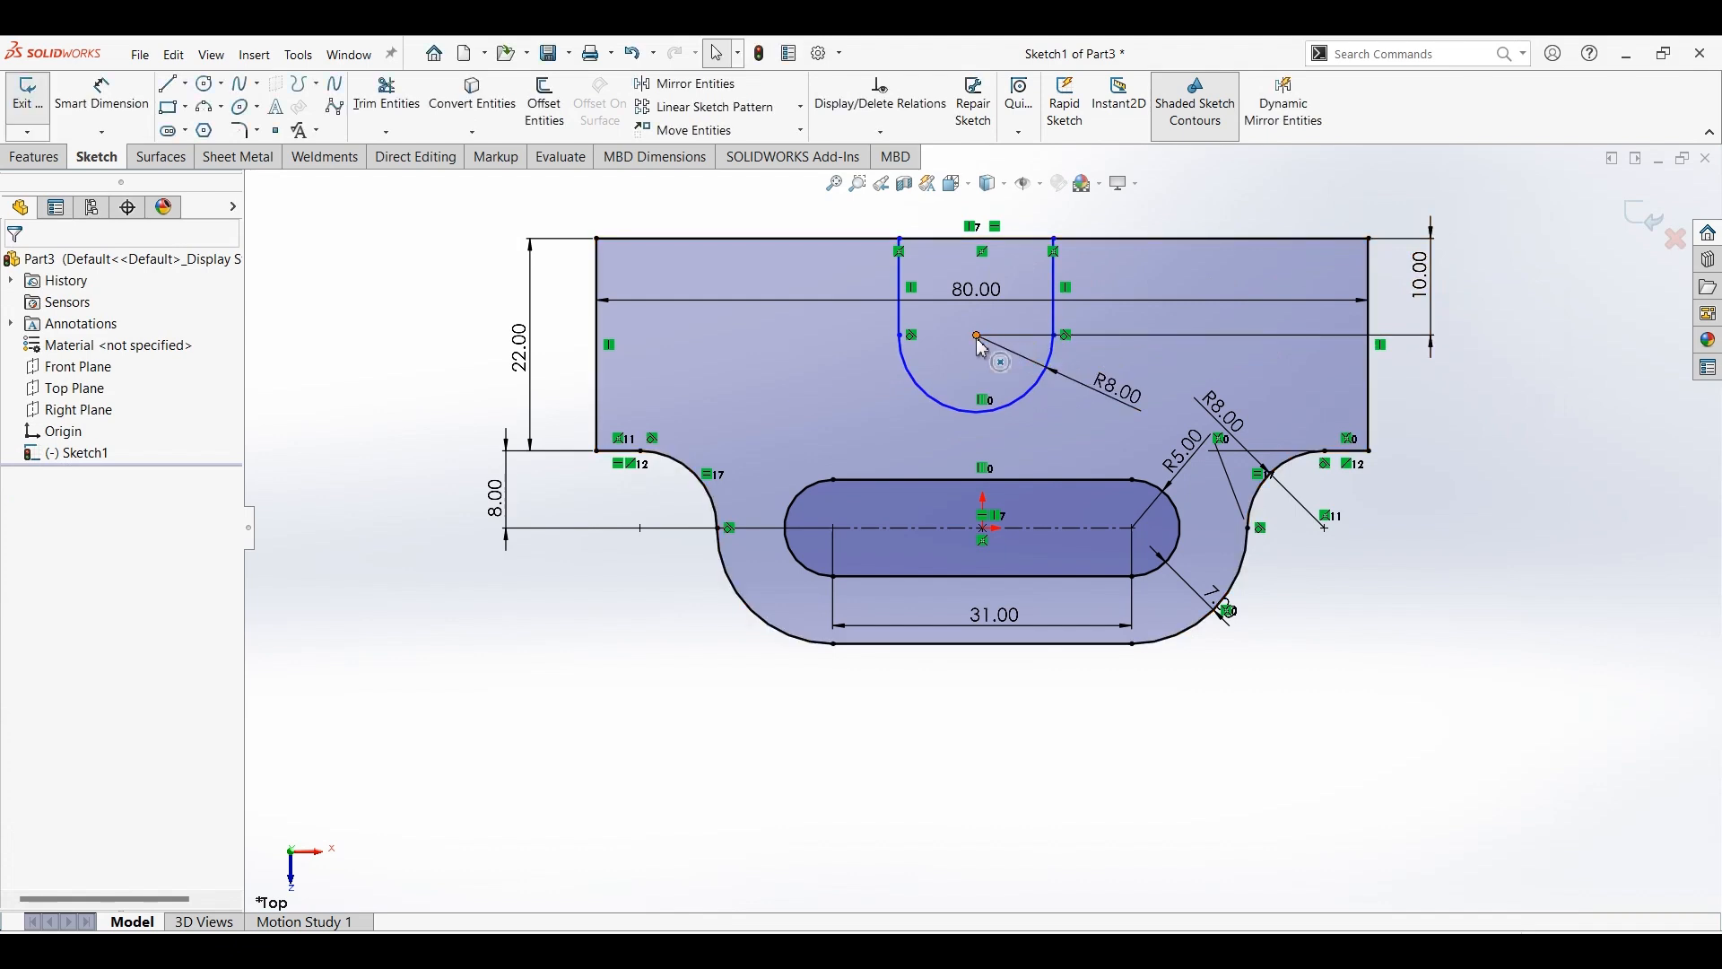
Align the notch arc's centre with the slot's centre point using a Vertical relation.
left_click(978, 337)
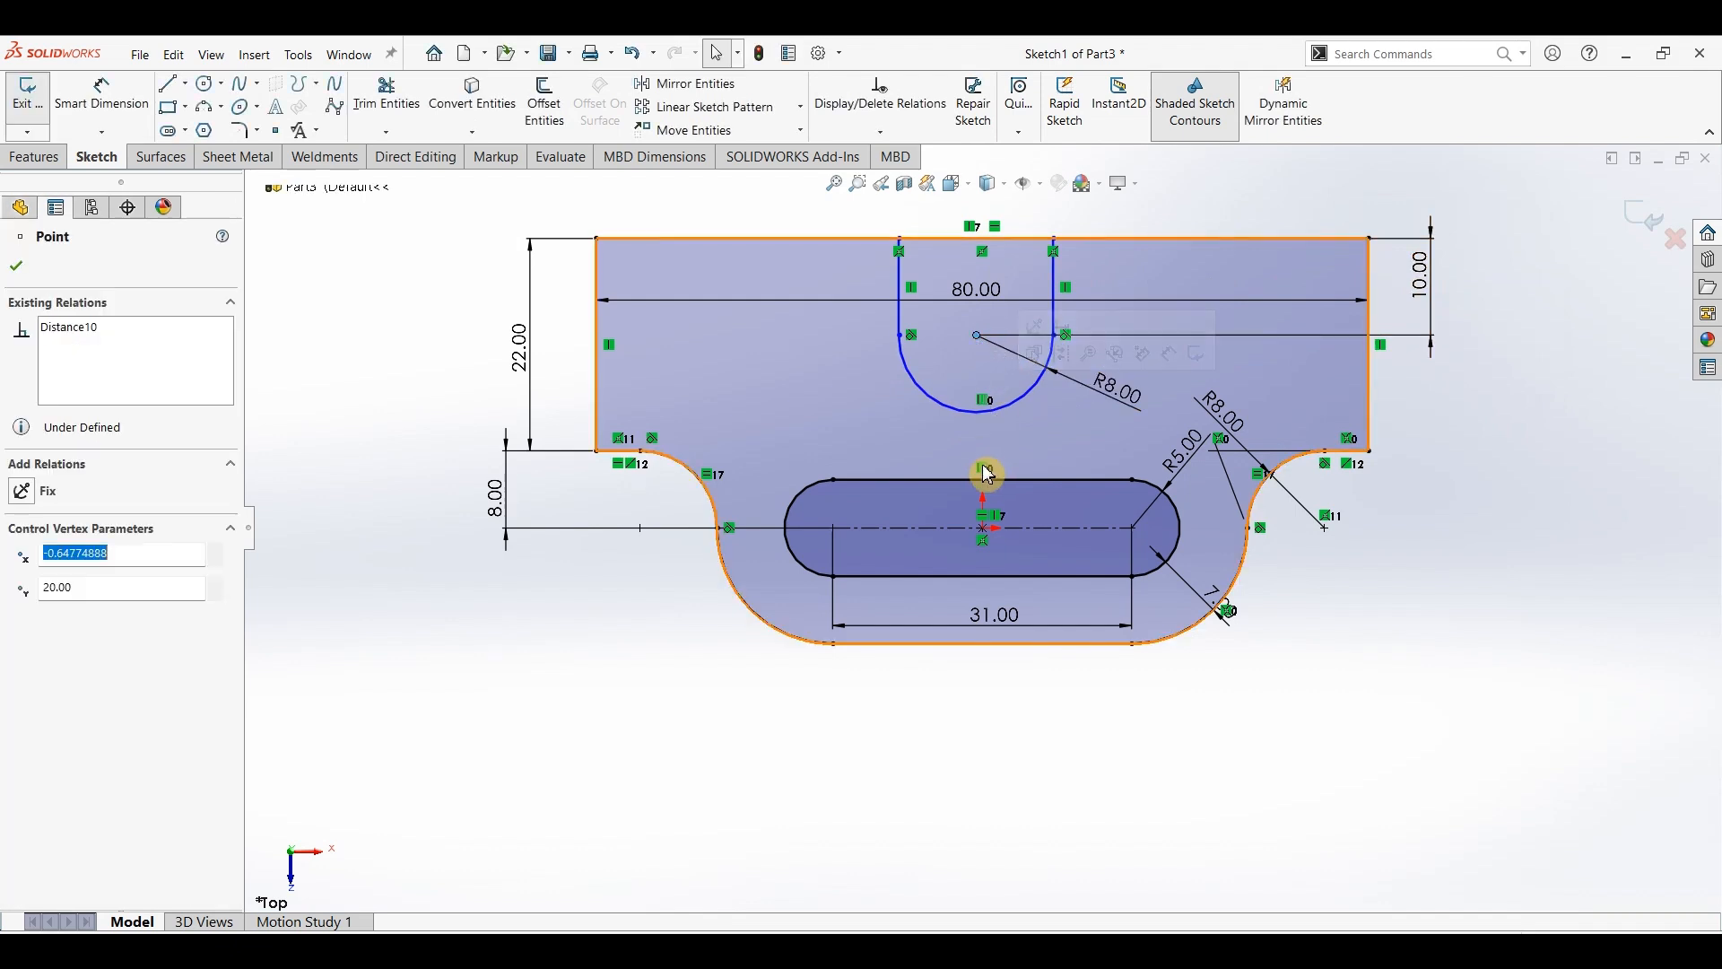
left_click(985, 529, "ctrl")
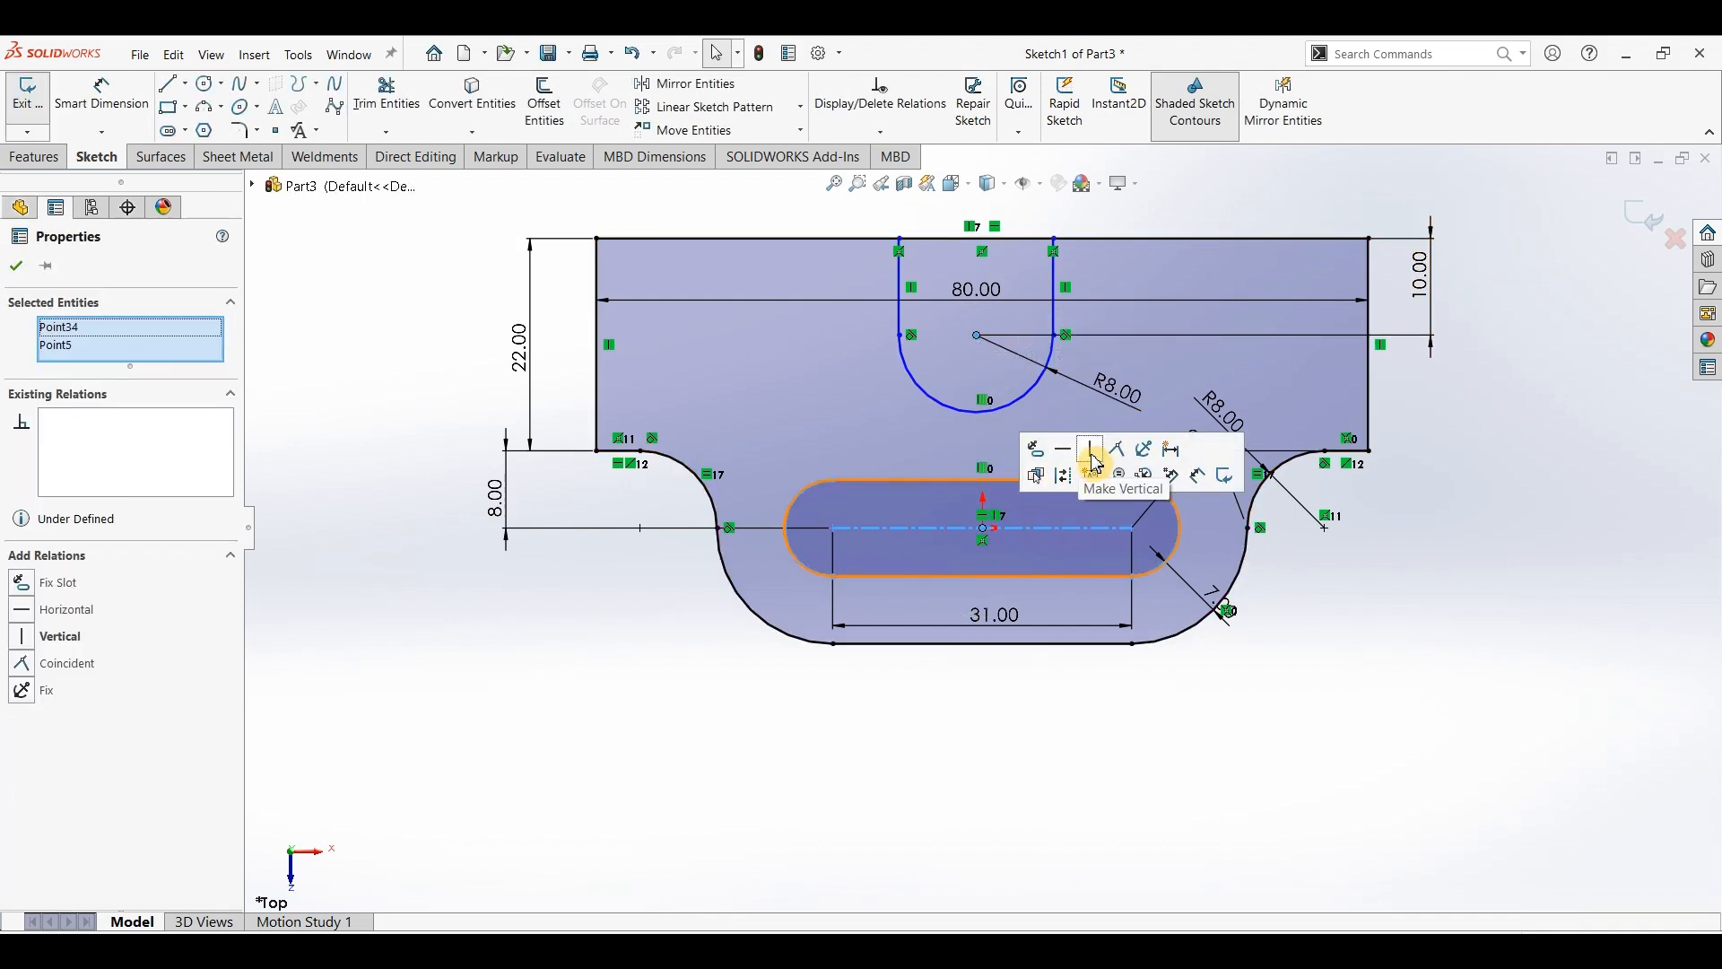
left_click(1093, 458)
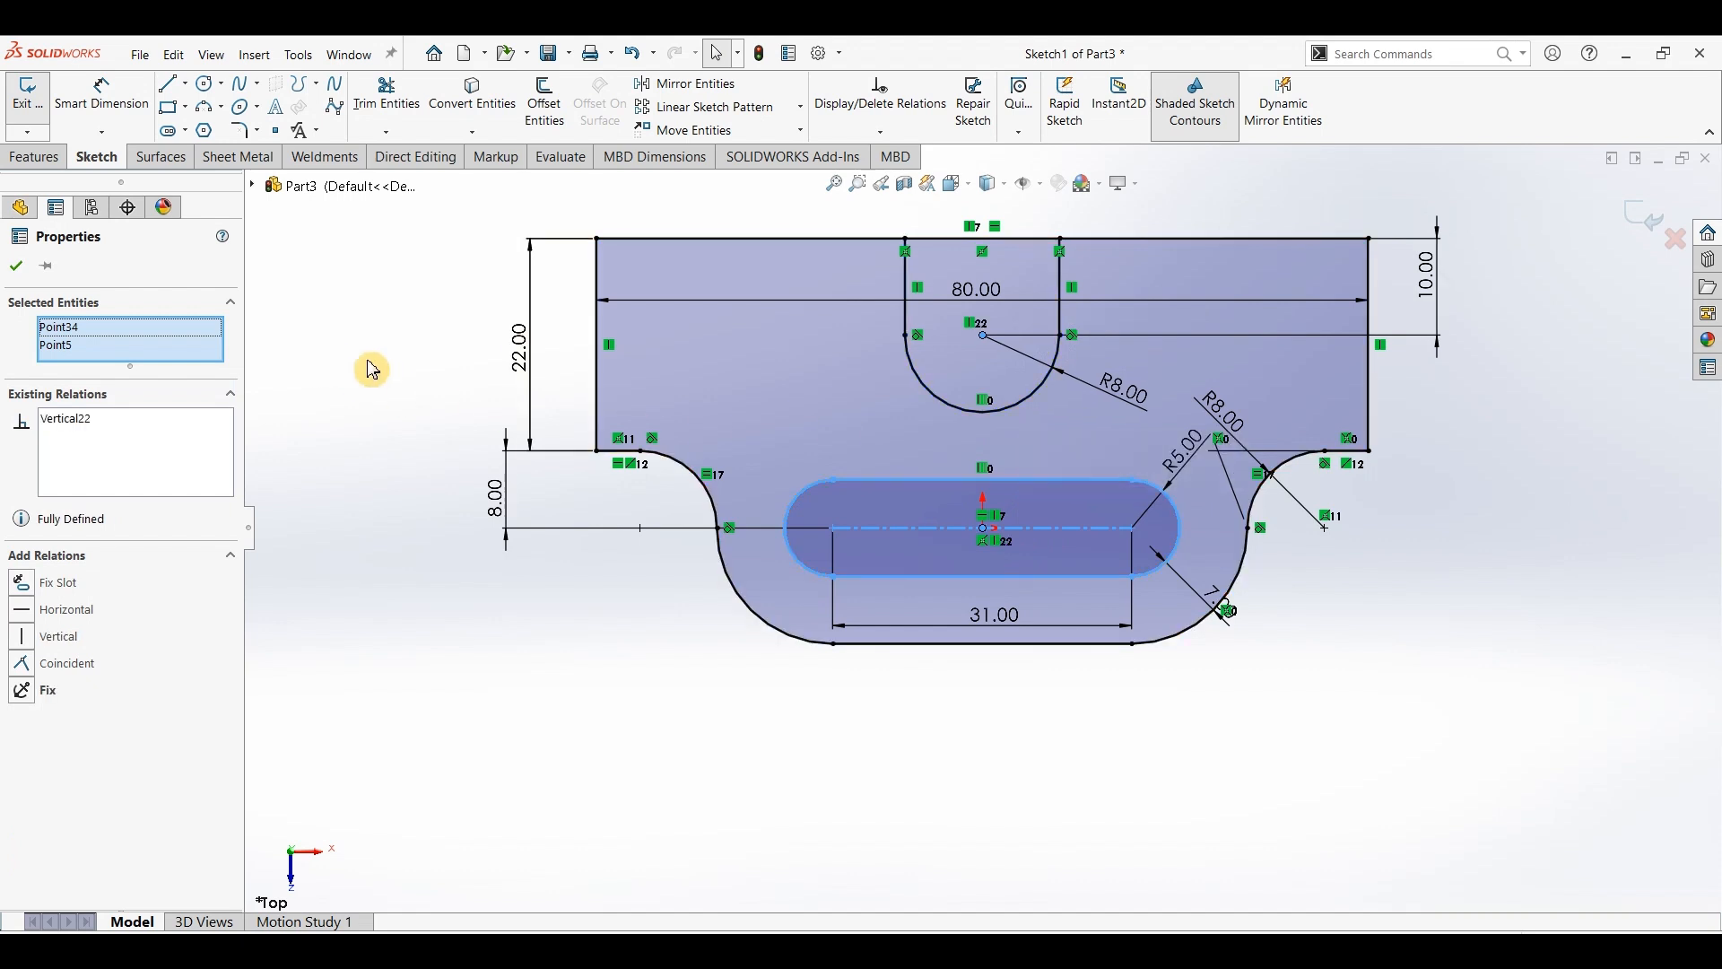
Trim away the plate's upper edge between the two sides of the notch to open it.
left_click(387, 94)
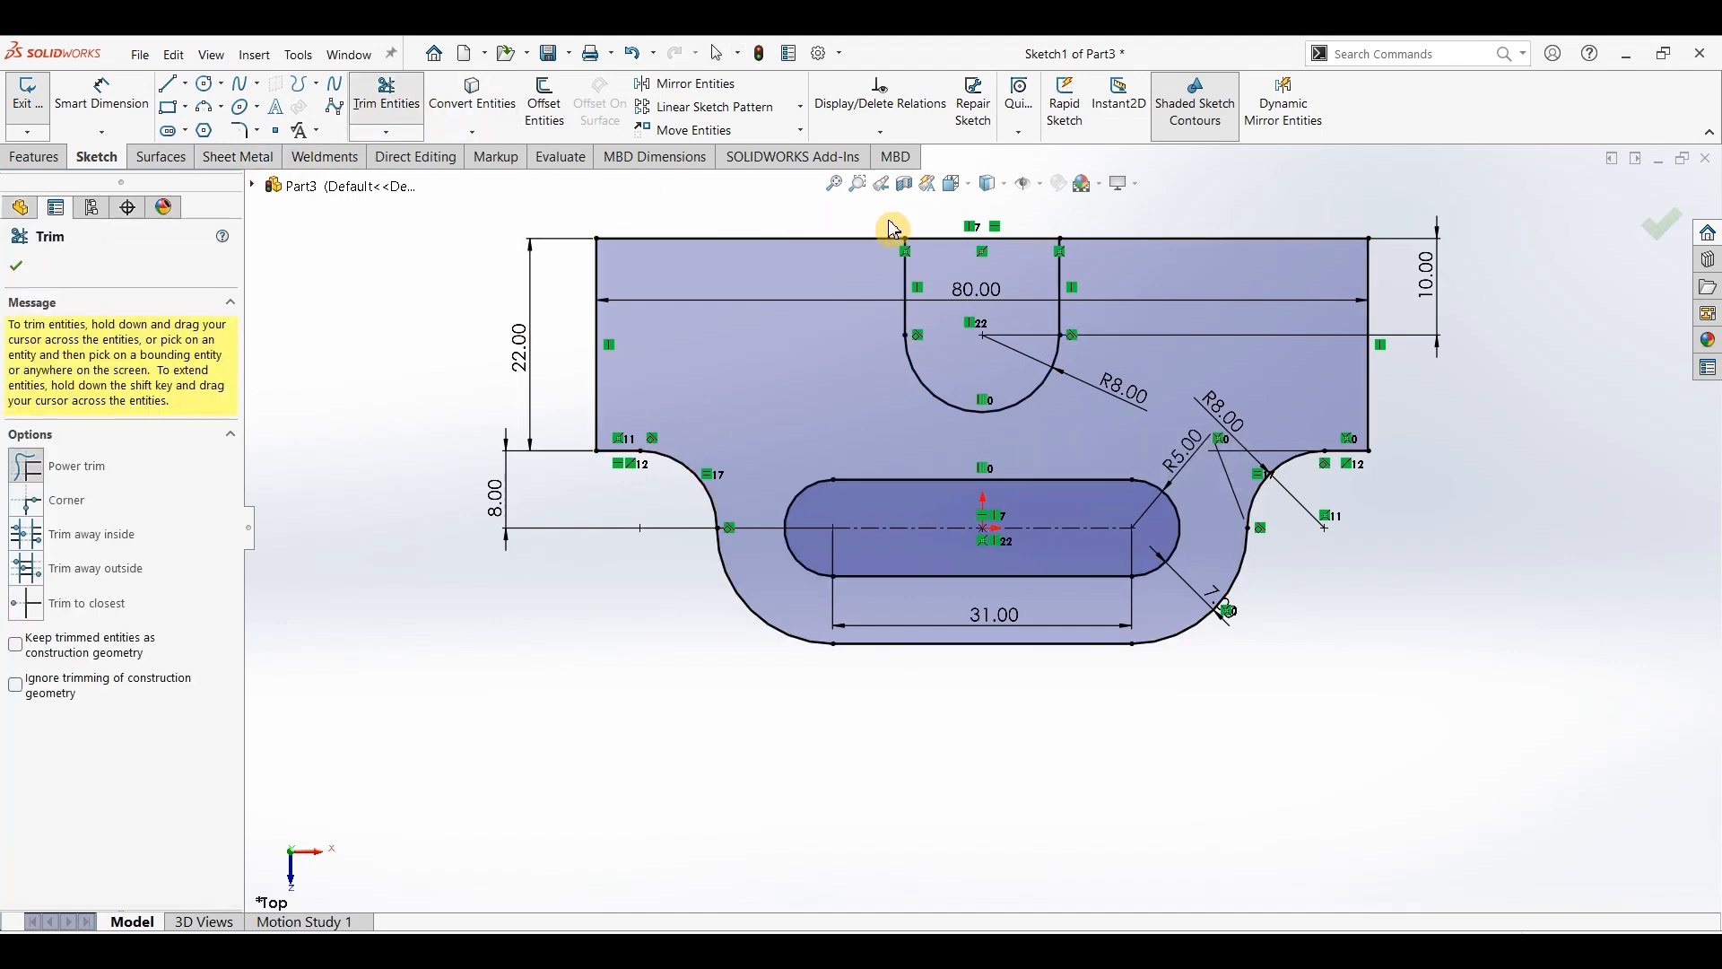
left_click_drag(925, 237, 965, 377)
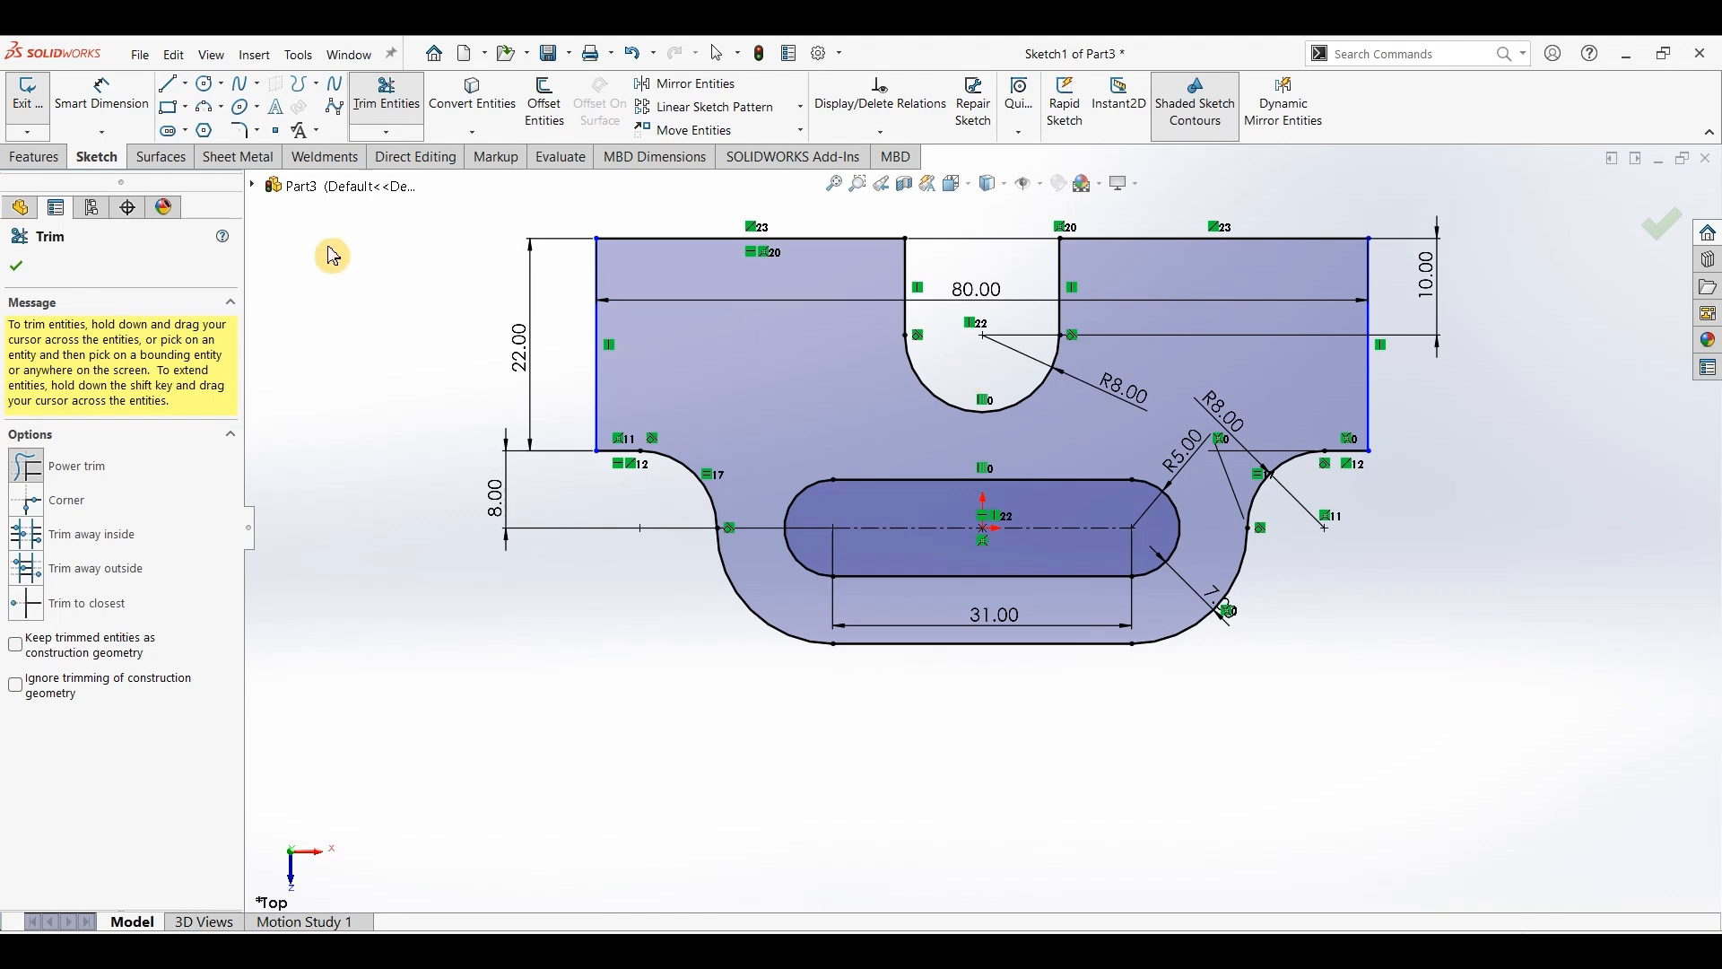
left_click(16, 266)
Extrude the plate profile as a blind boss 14 mm deep.
left_click(34, 157)
left_click(37, 103)
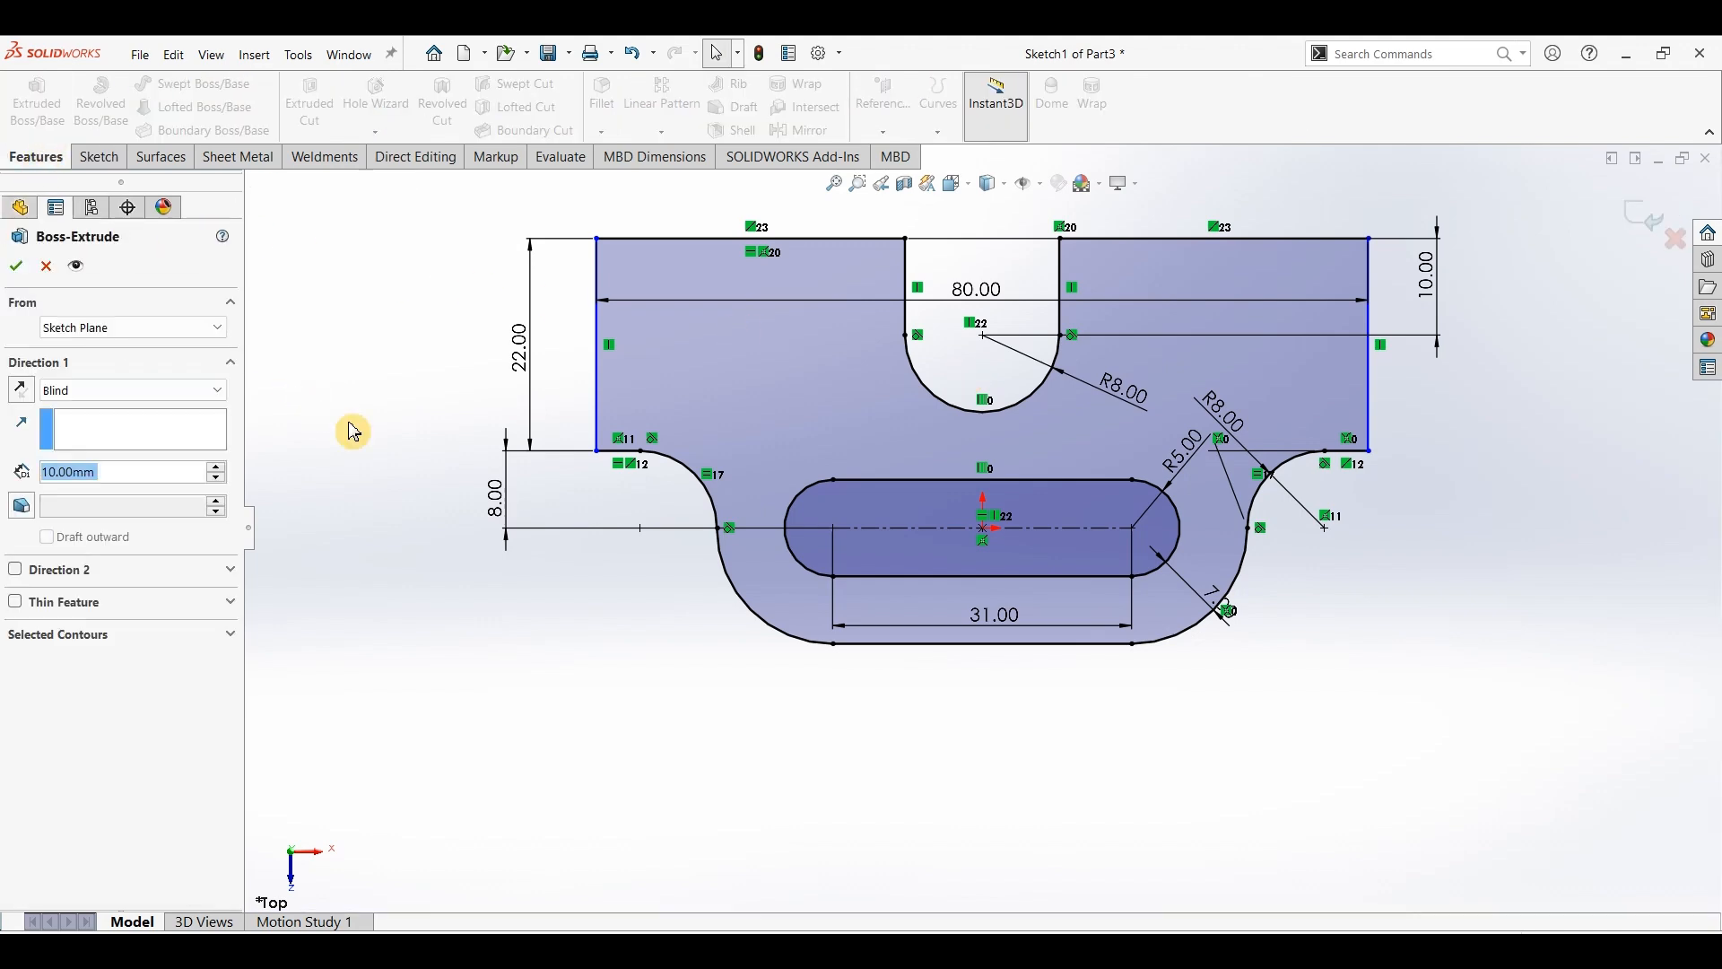
type("14")
key("Return")
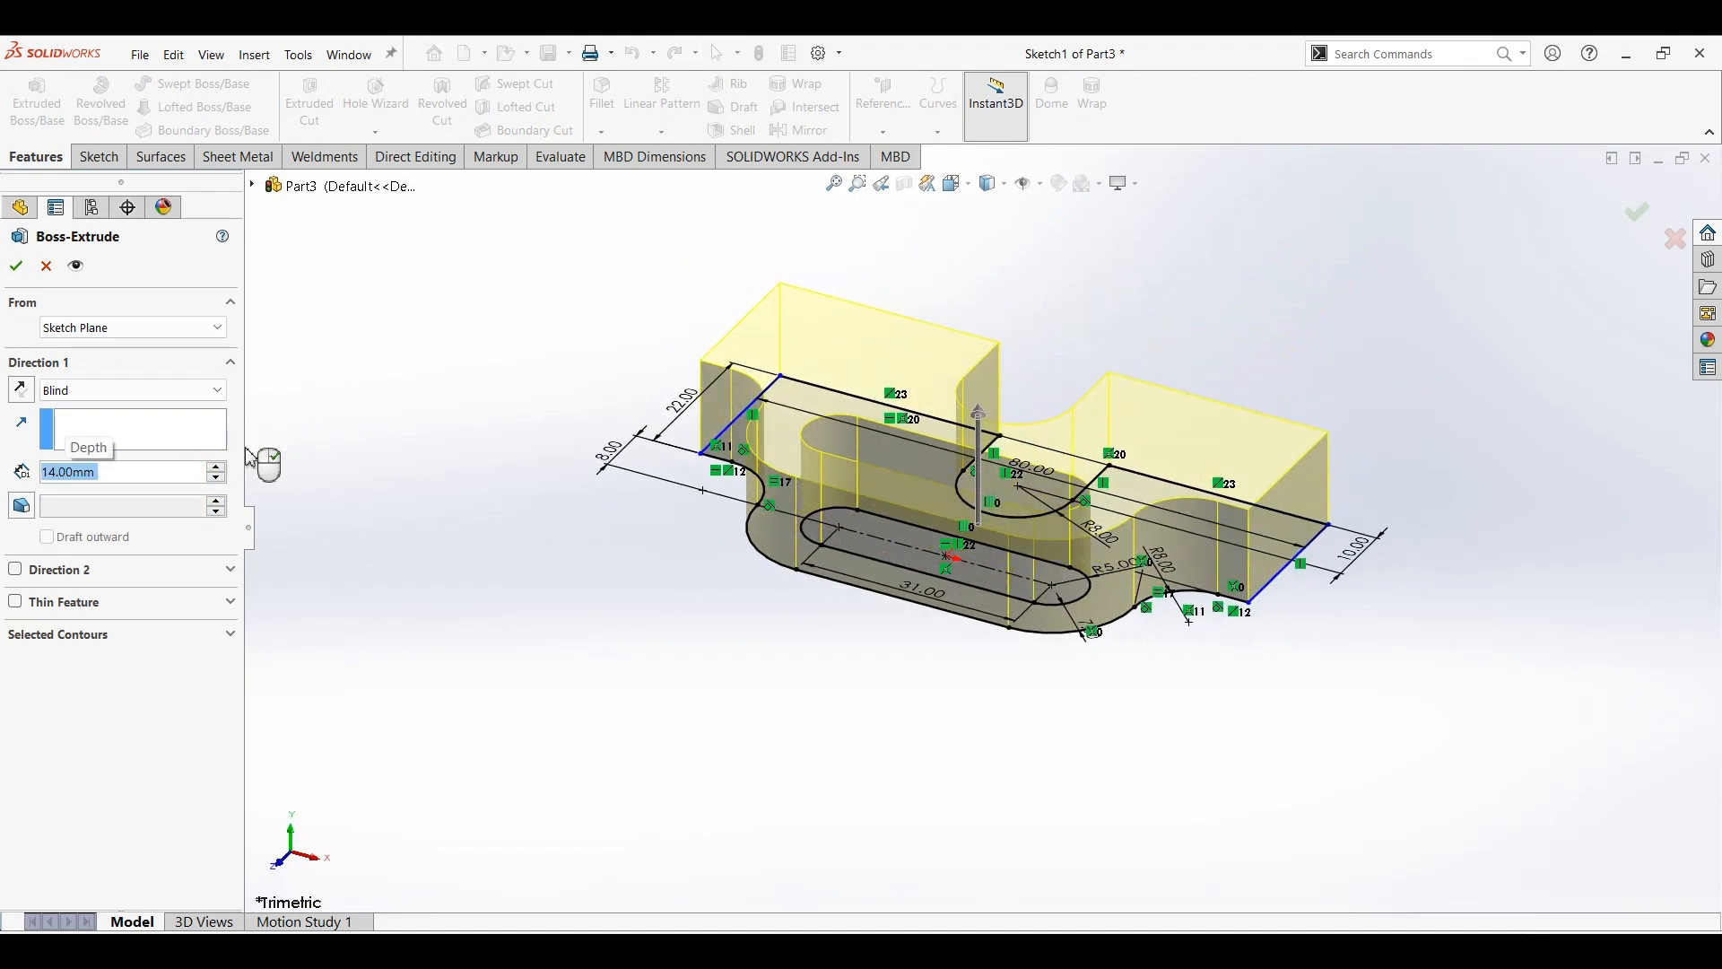
left_click(23, 276)
left_click(1326, 781)
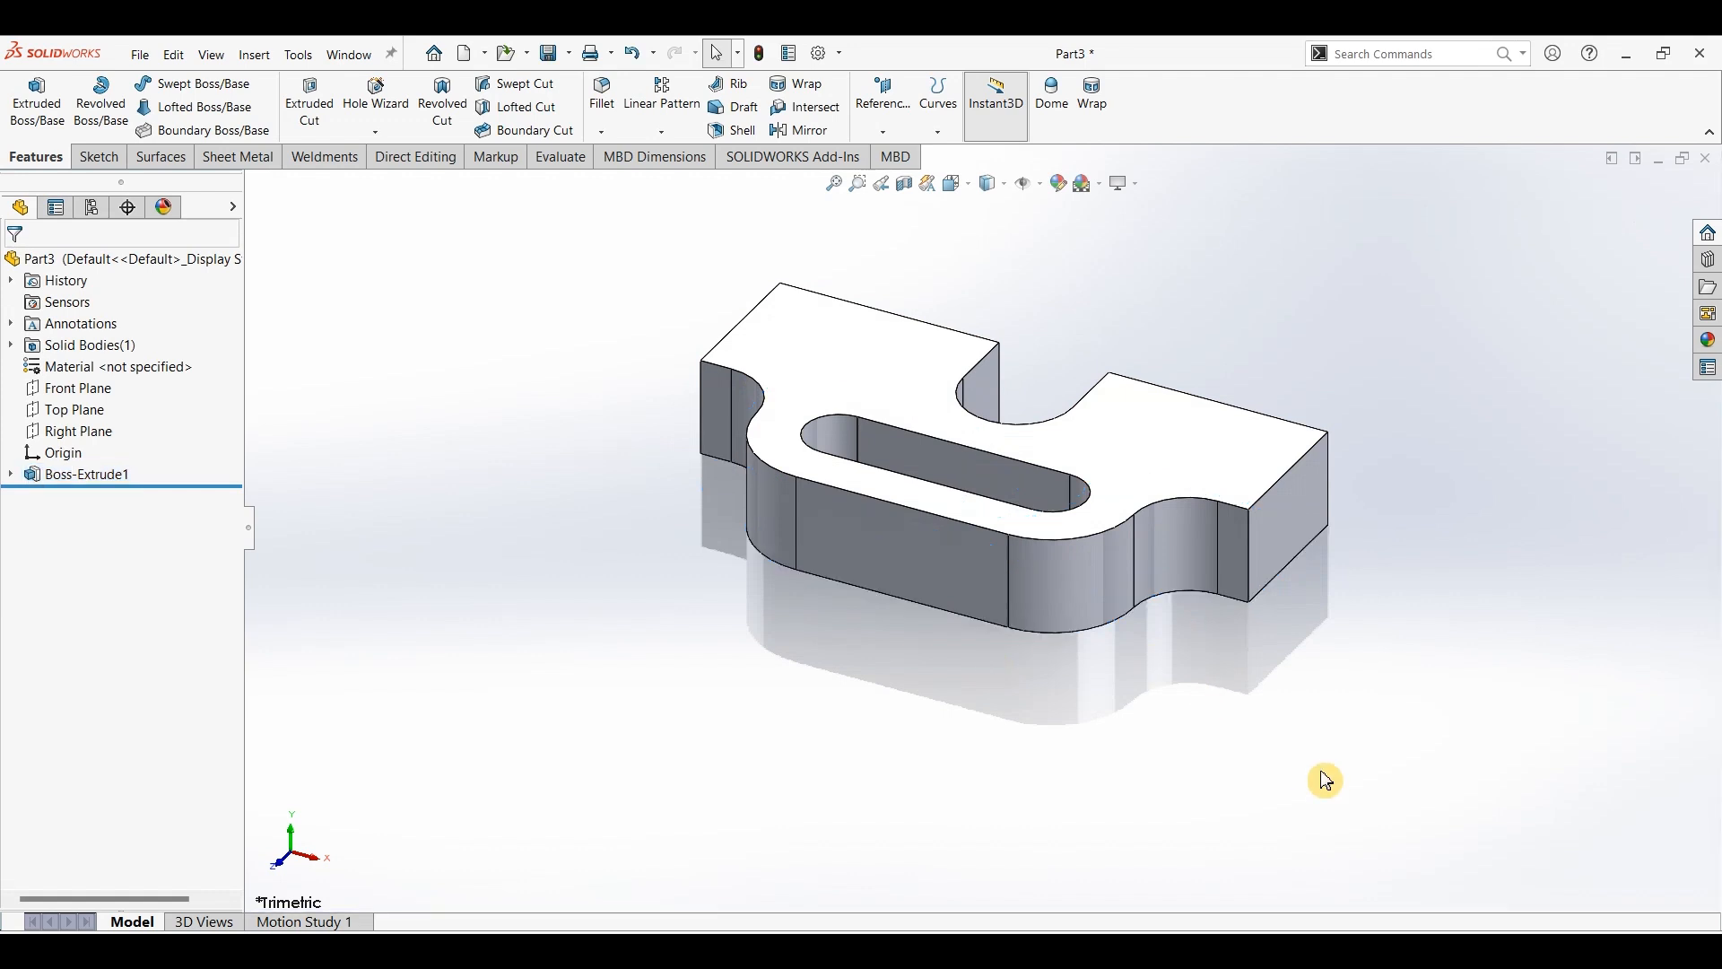
Start a new sketch on the plate's flat rear face beside the notch.
middle_click_drag(1384, 601, 1152, 739)
left_click(915, 498)
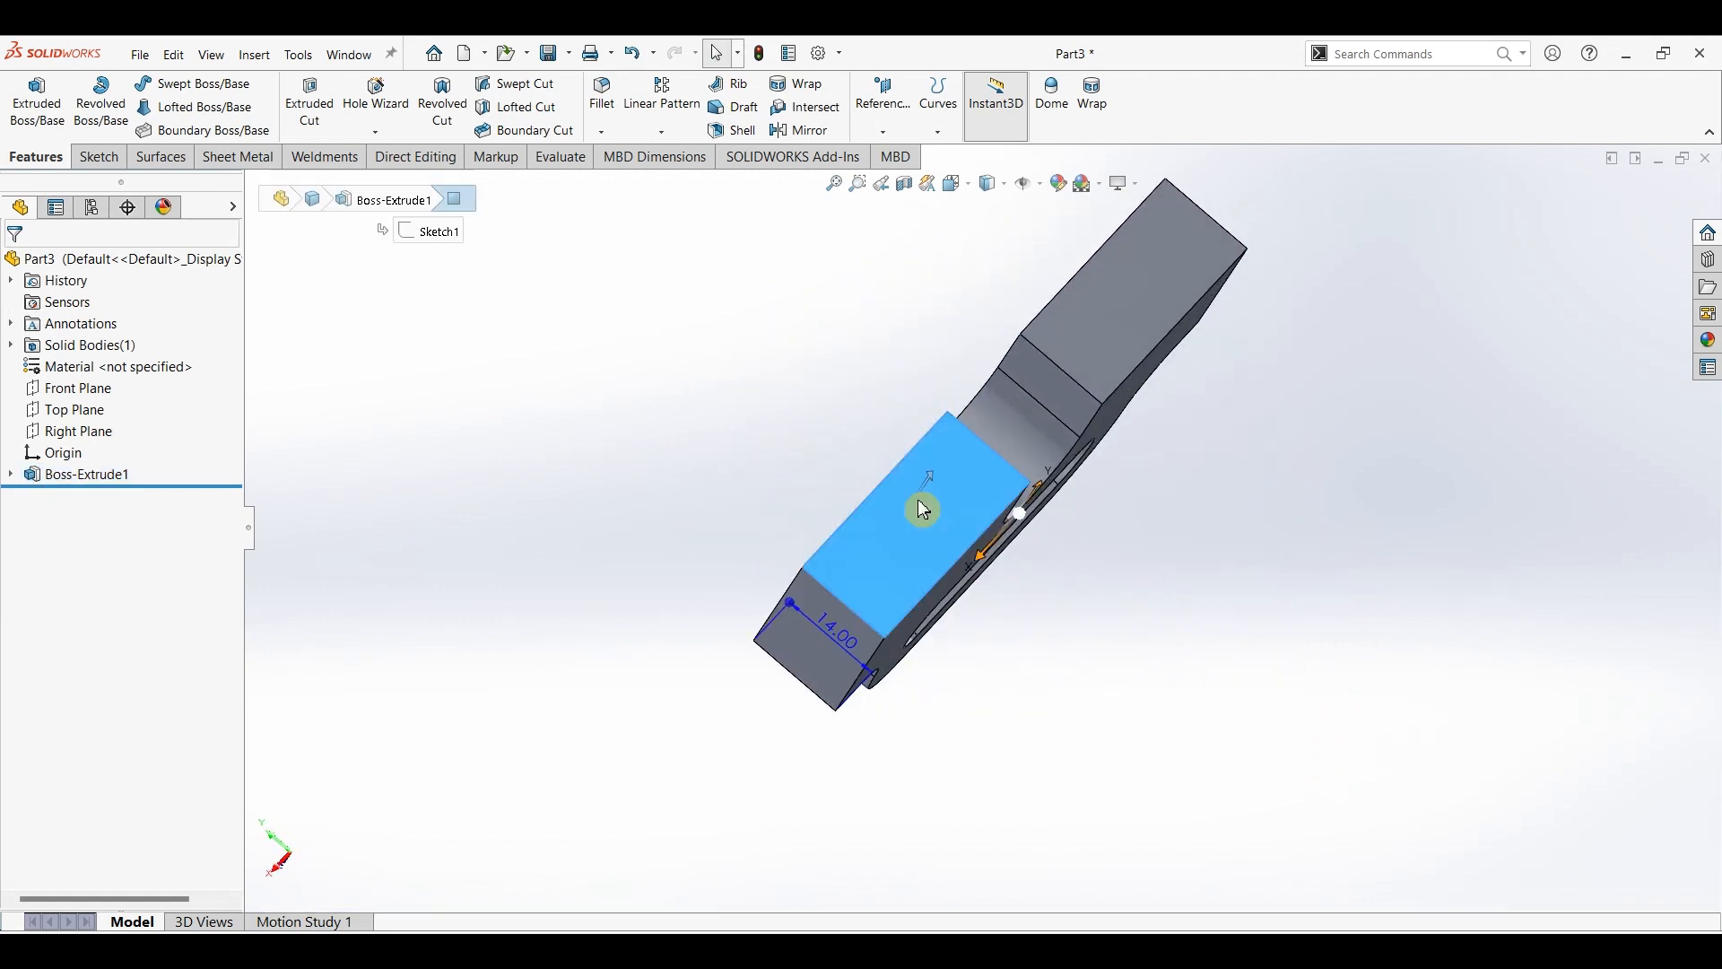
left_click(98, 158)
left_click(29, 113)
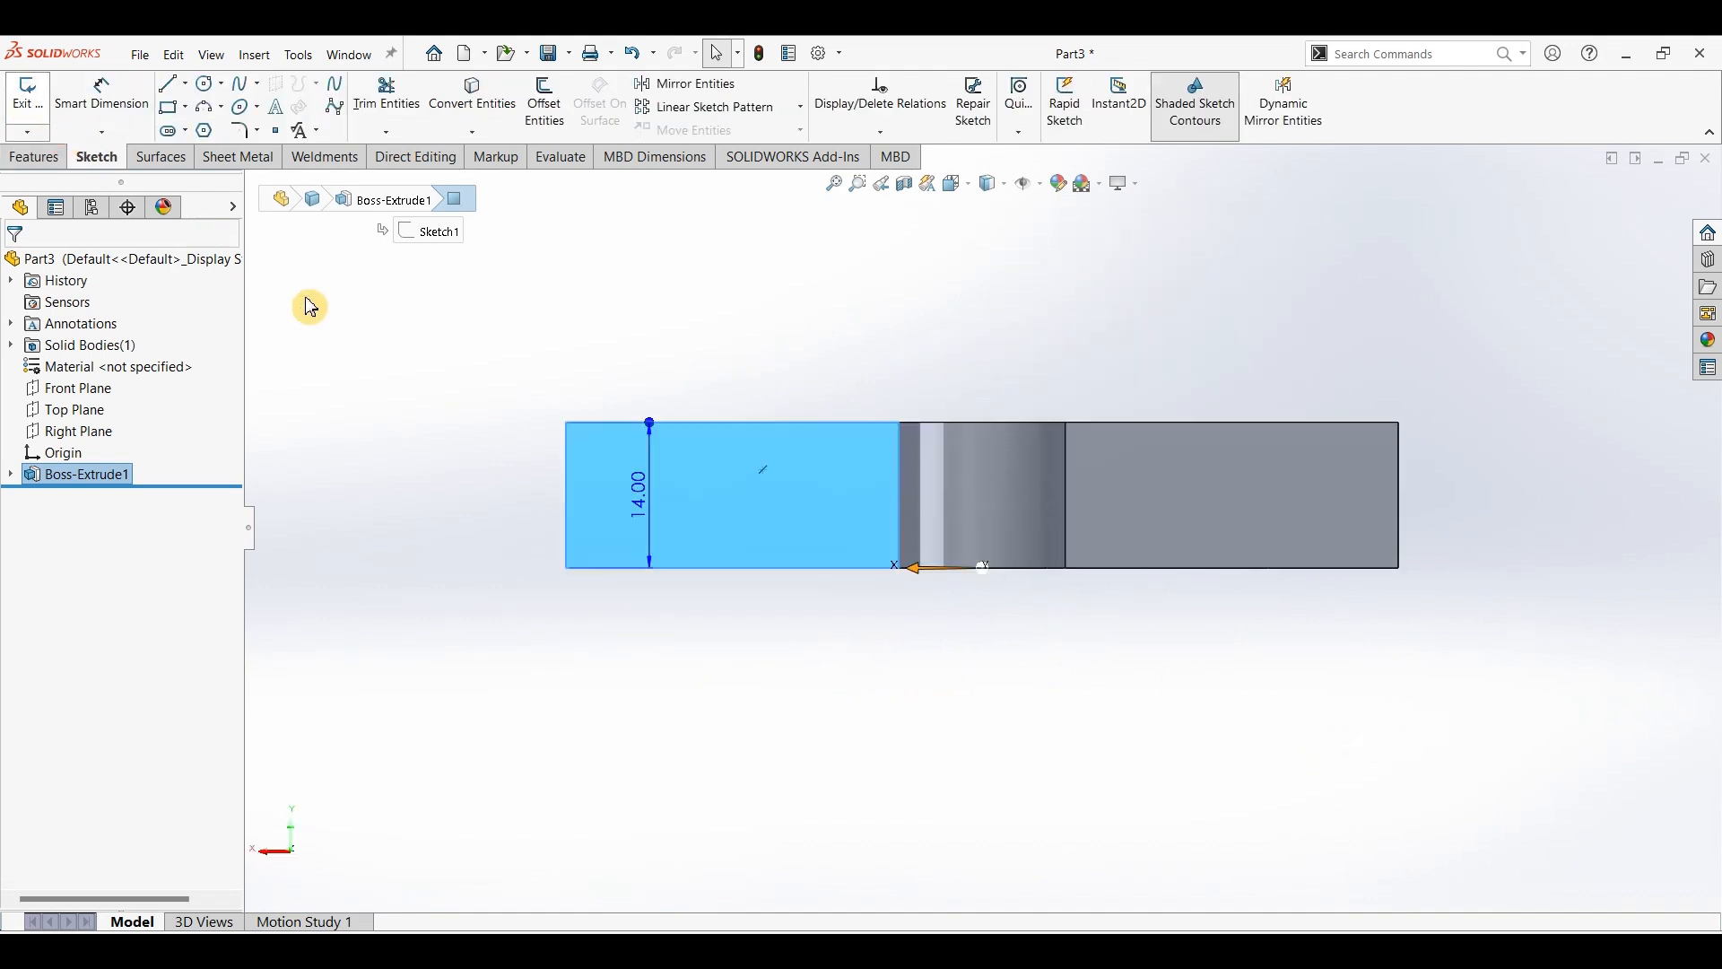
Sketch a U-shaped lug down from the rear face's lower outer corner, with sides about 18 mm long and an arc of about 6.6 mm radius.
left_click(168, 84)
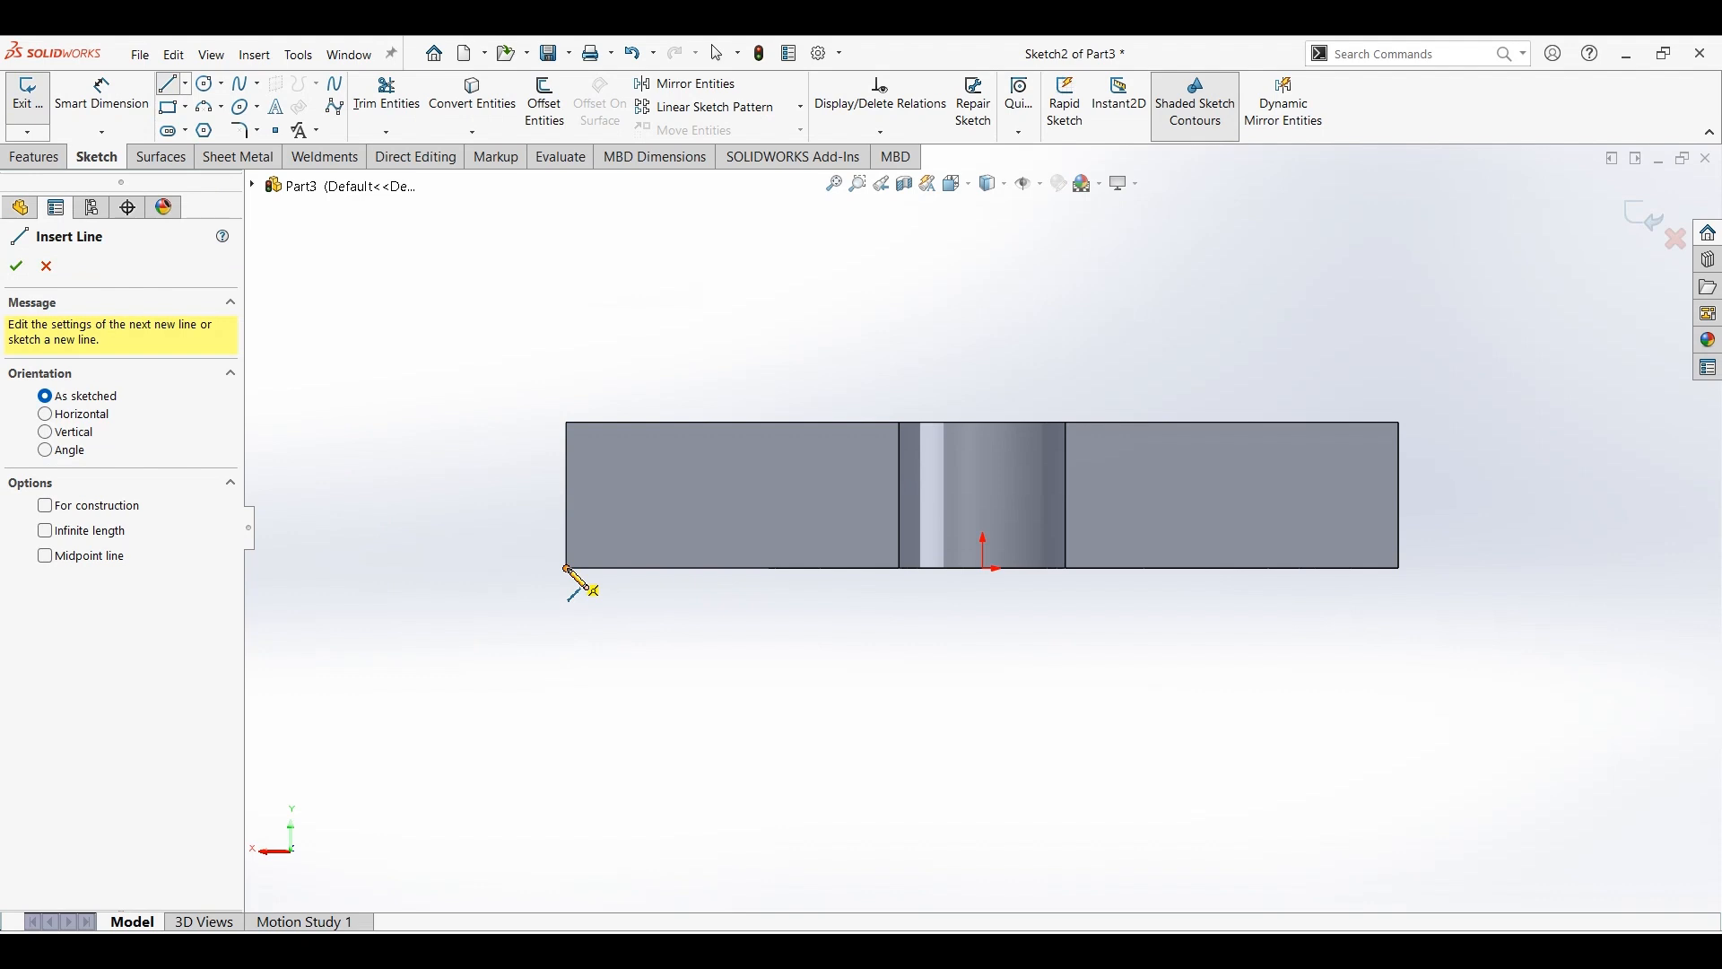
left_click_drag(566, 568, 566, 779)
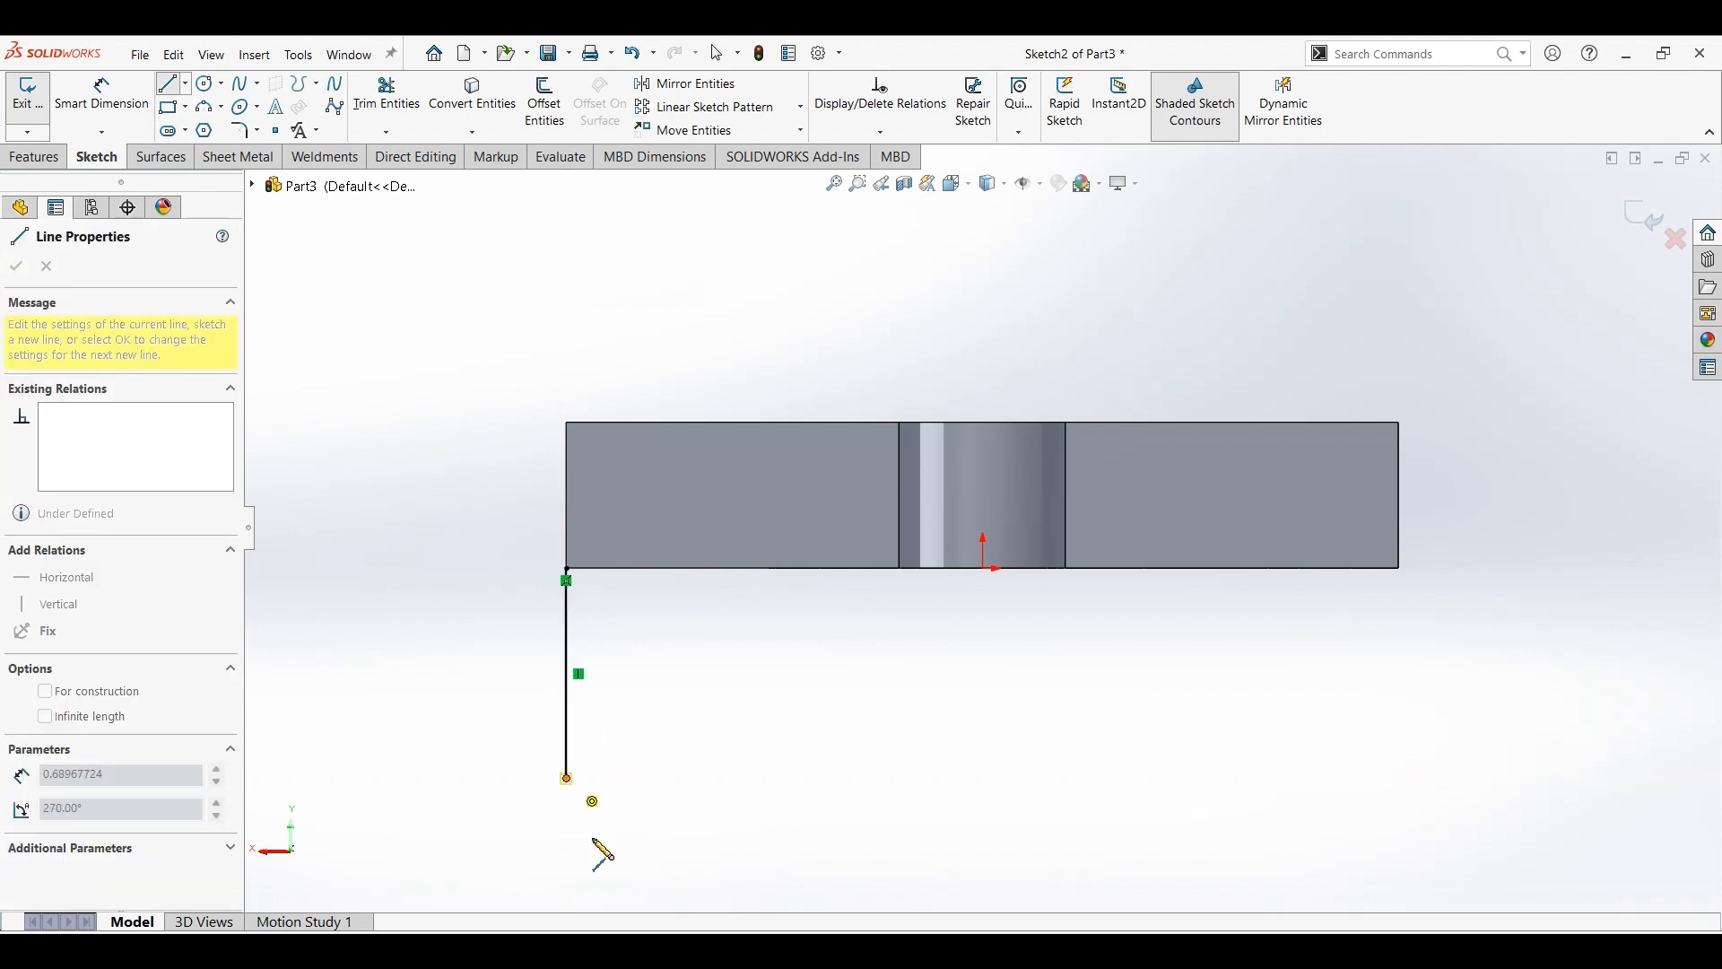
left_click(704, 779)
left_click(705, 574)
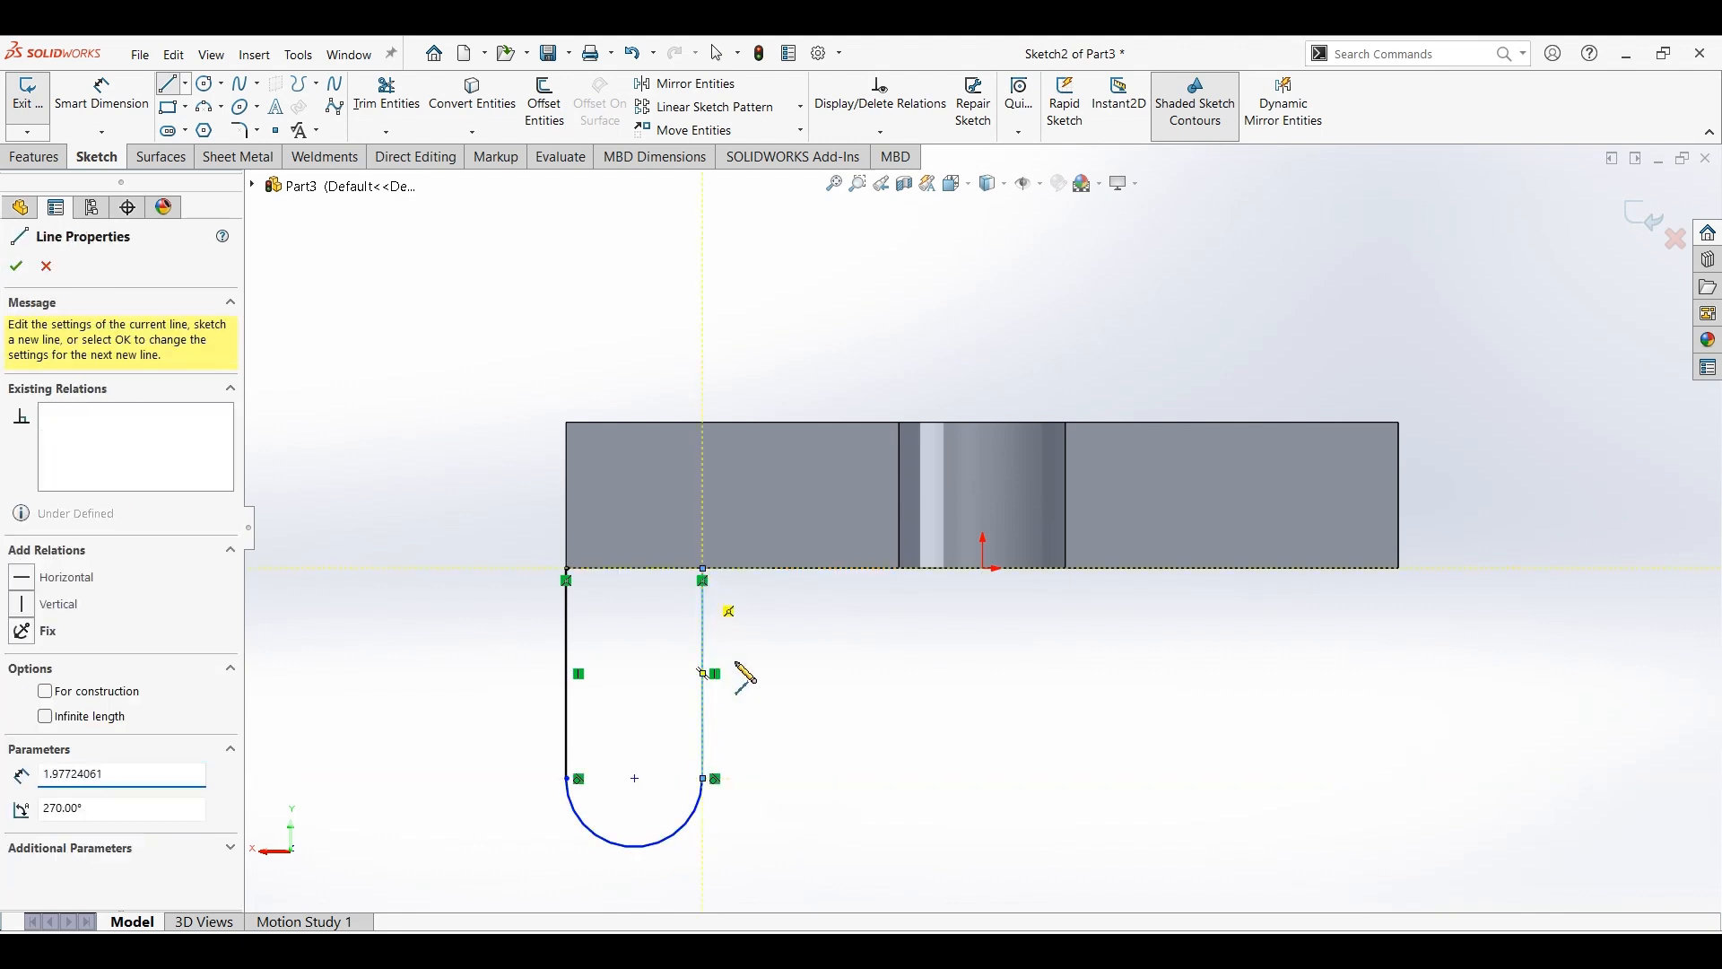
key("Escape")
Dimension the lug arc's radius as 9 mm.
left_click(121, 106)
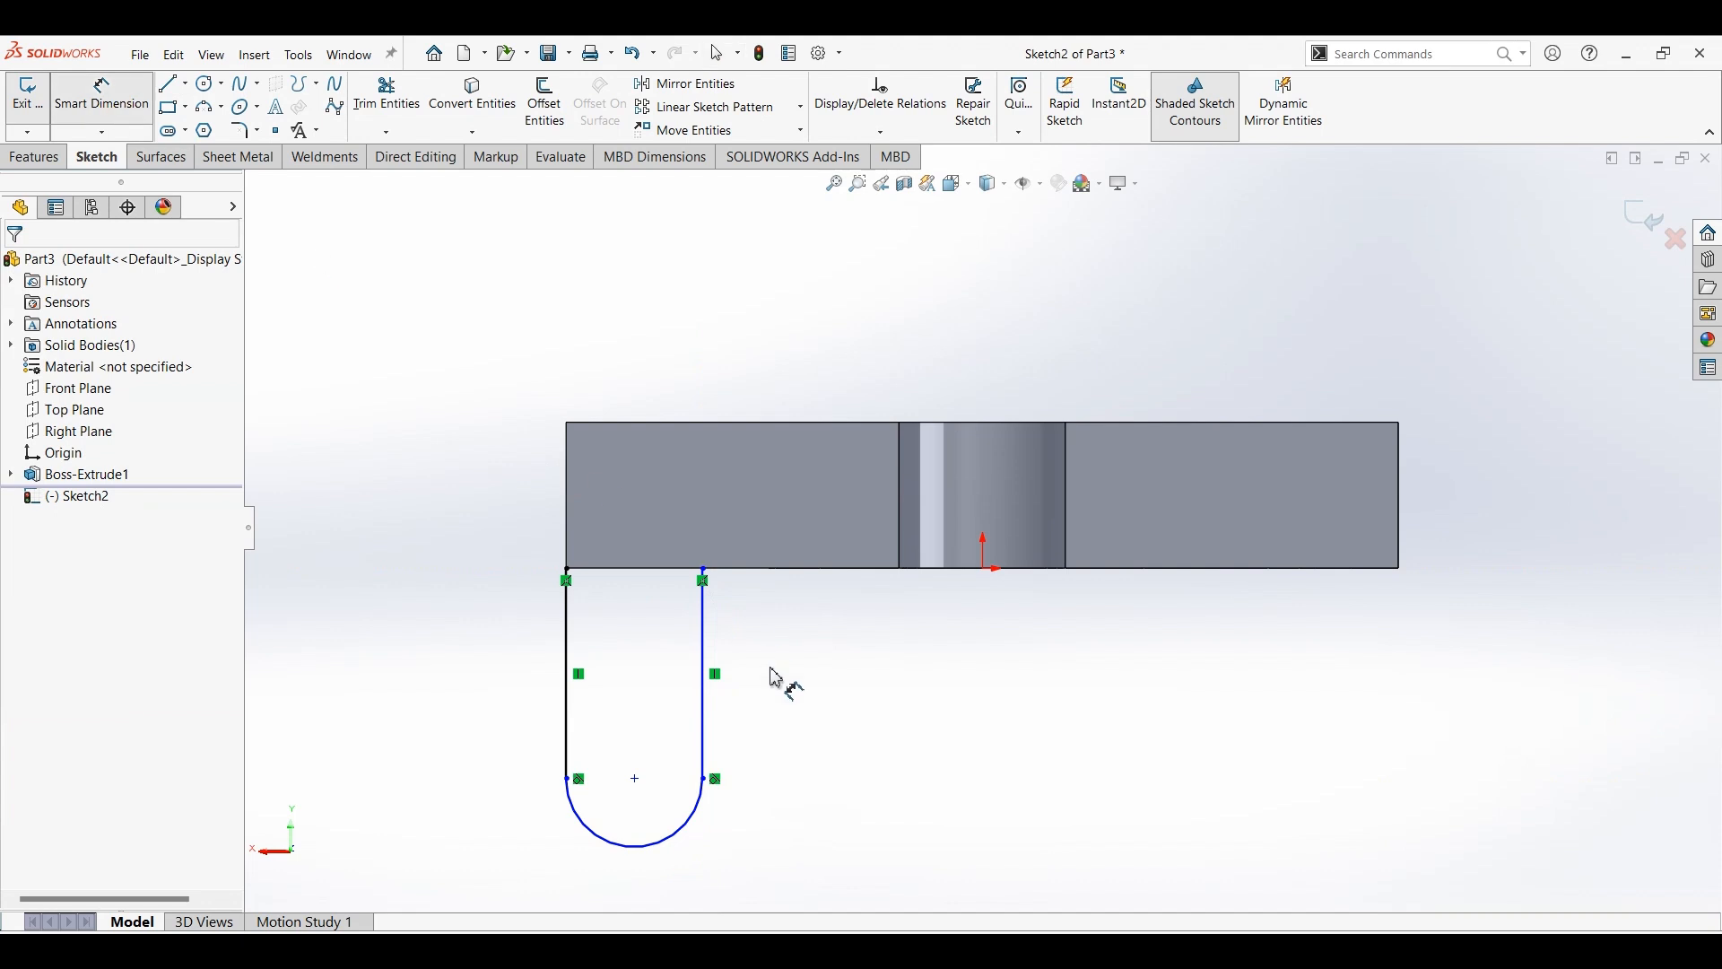
left_click(741, 870)
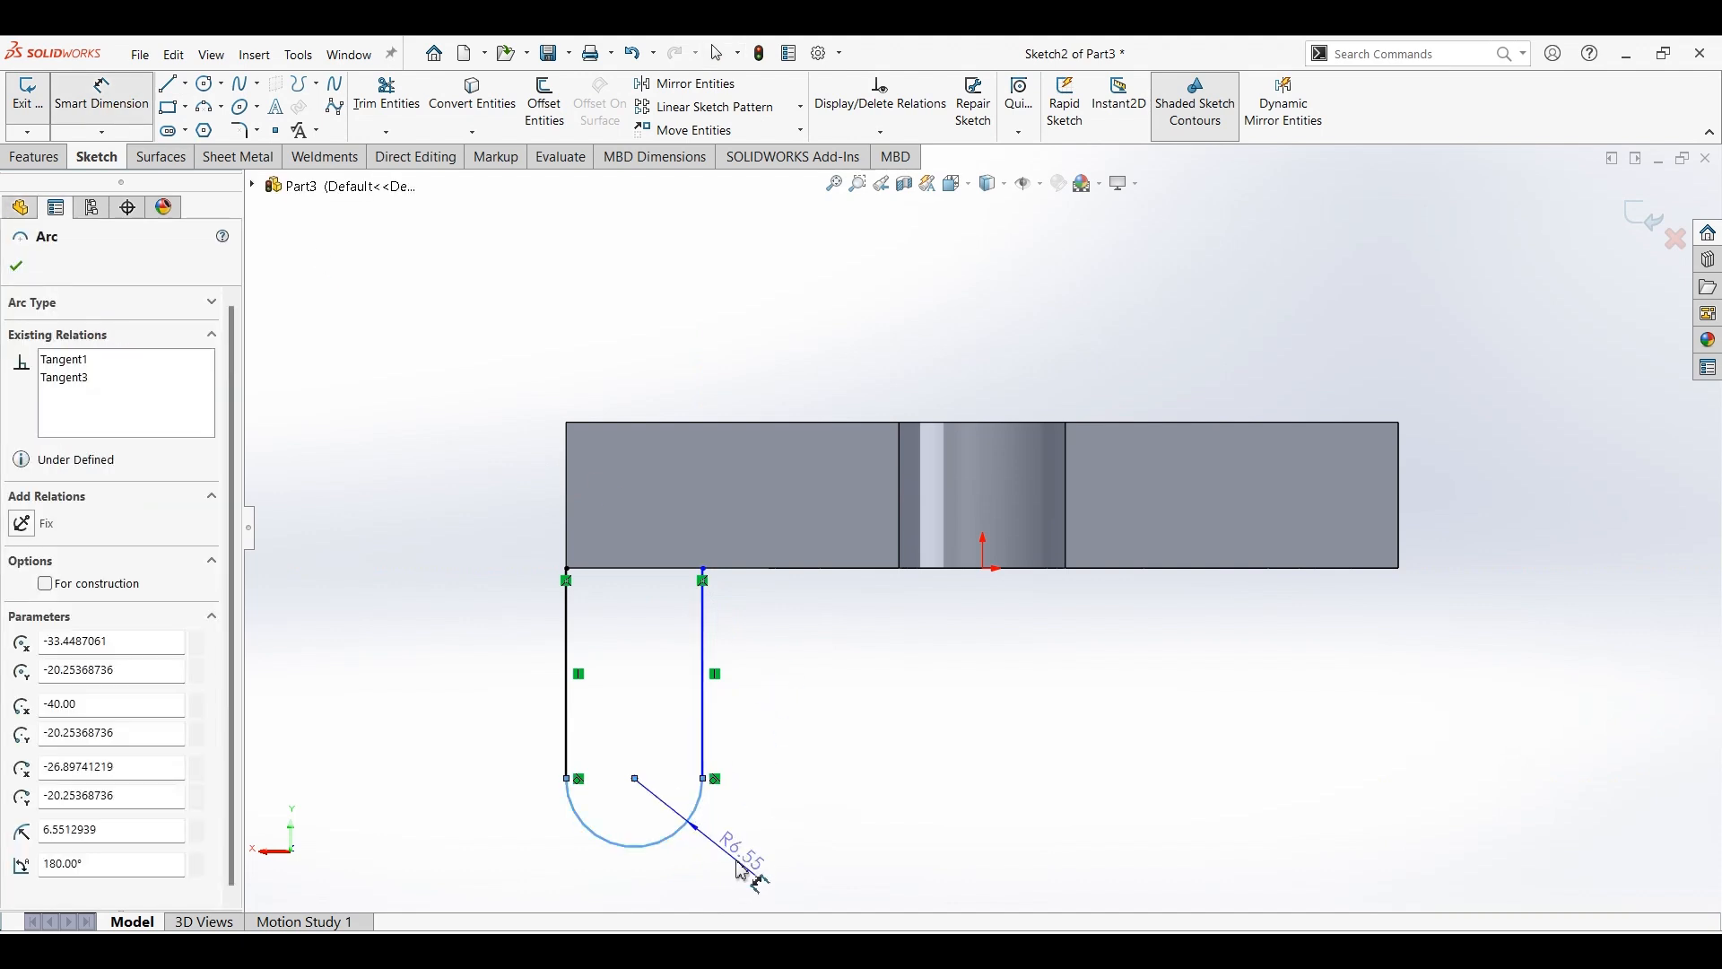
left_click(736, 864)
type("8")
key("Return")
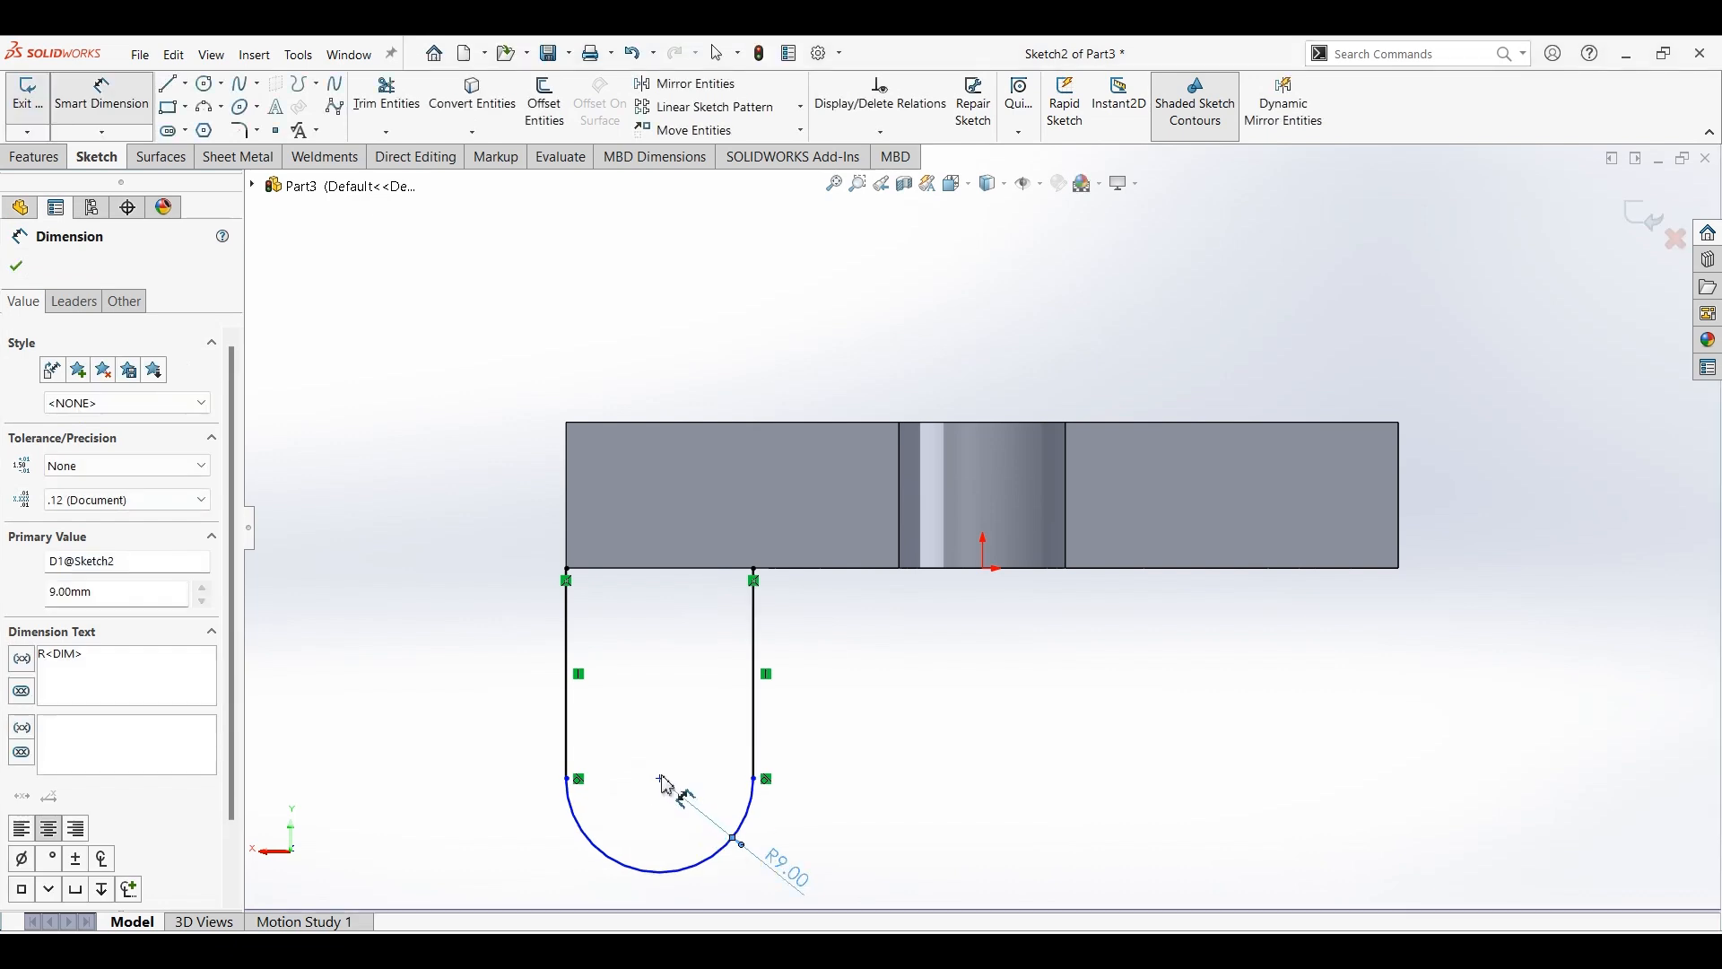
Dimension the vertical distance from the plate's upper edge to the lug arc's centre as 35 mm.
left_click(689, 429)
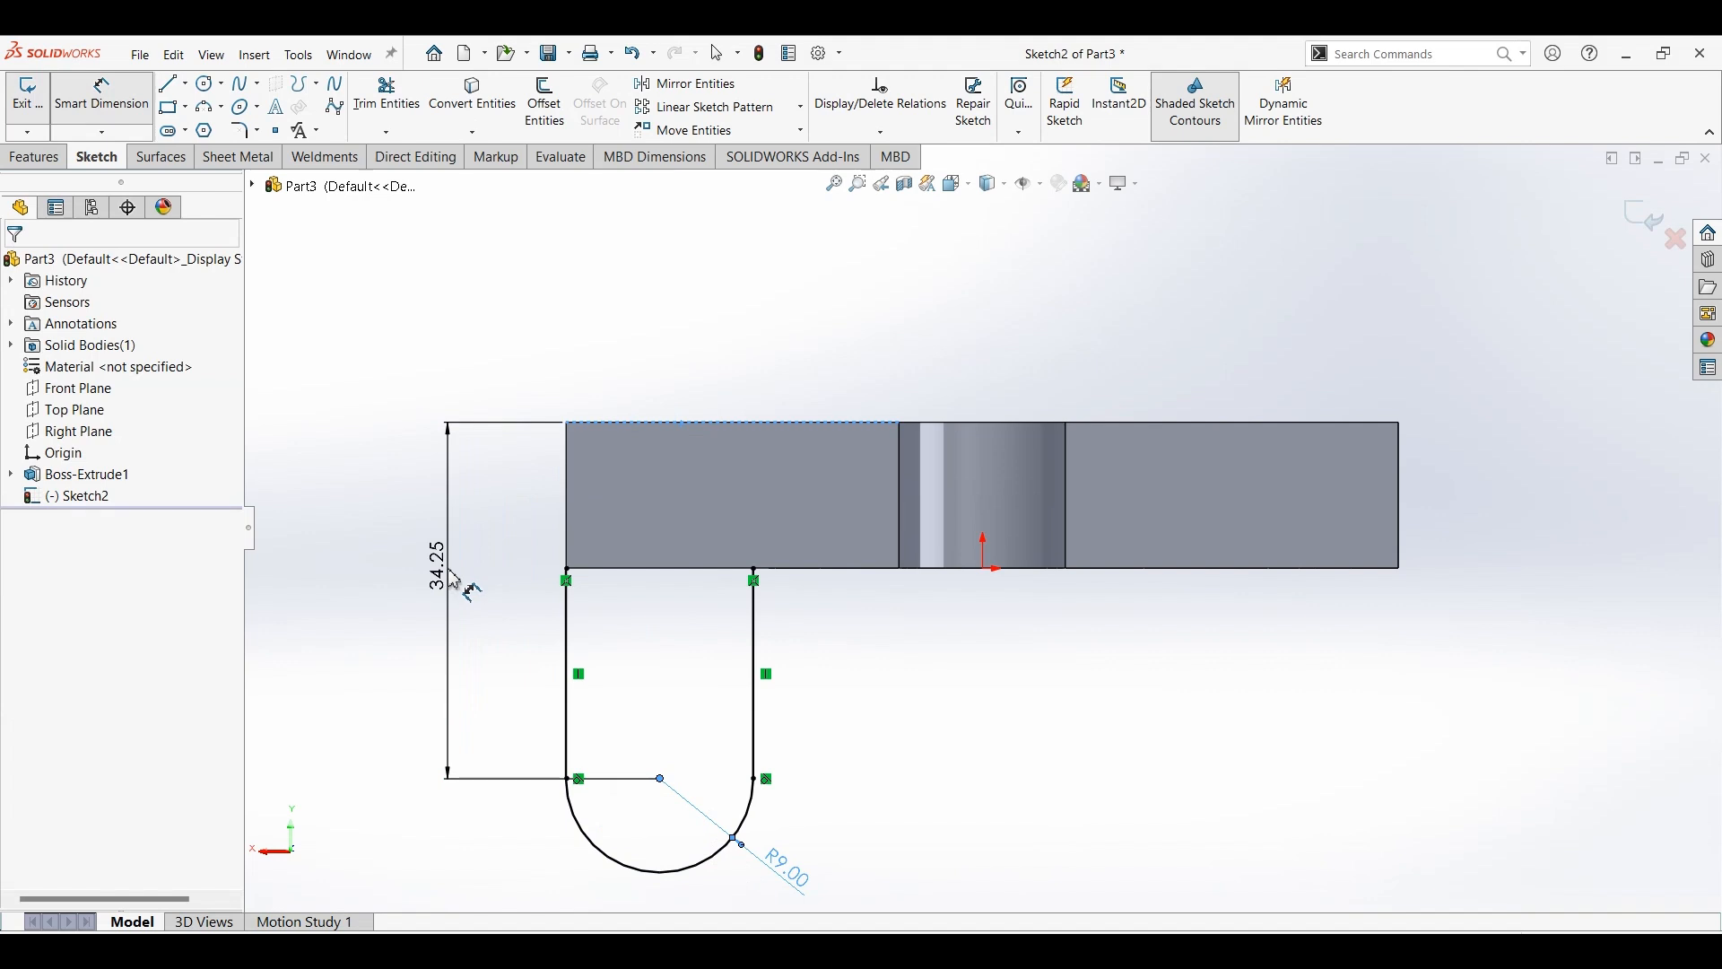
left_click(449, 571)
type("35")
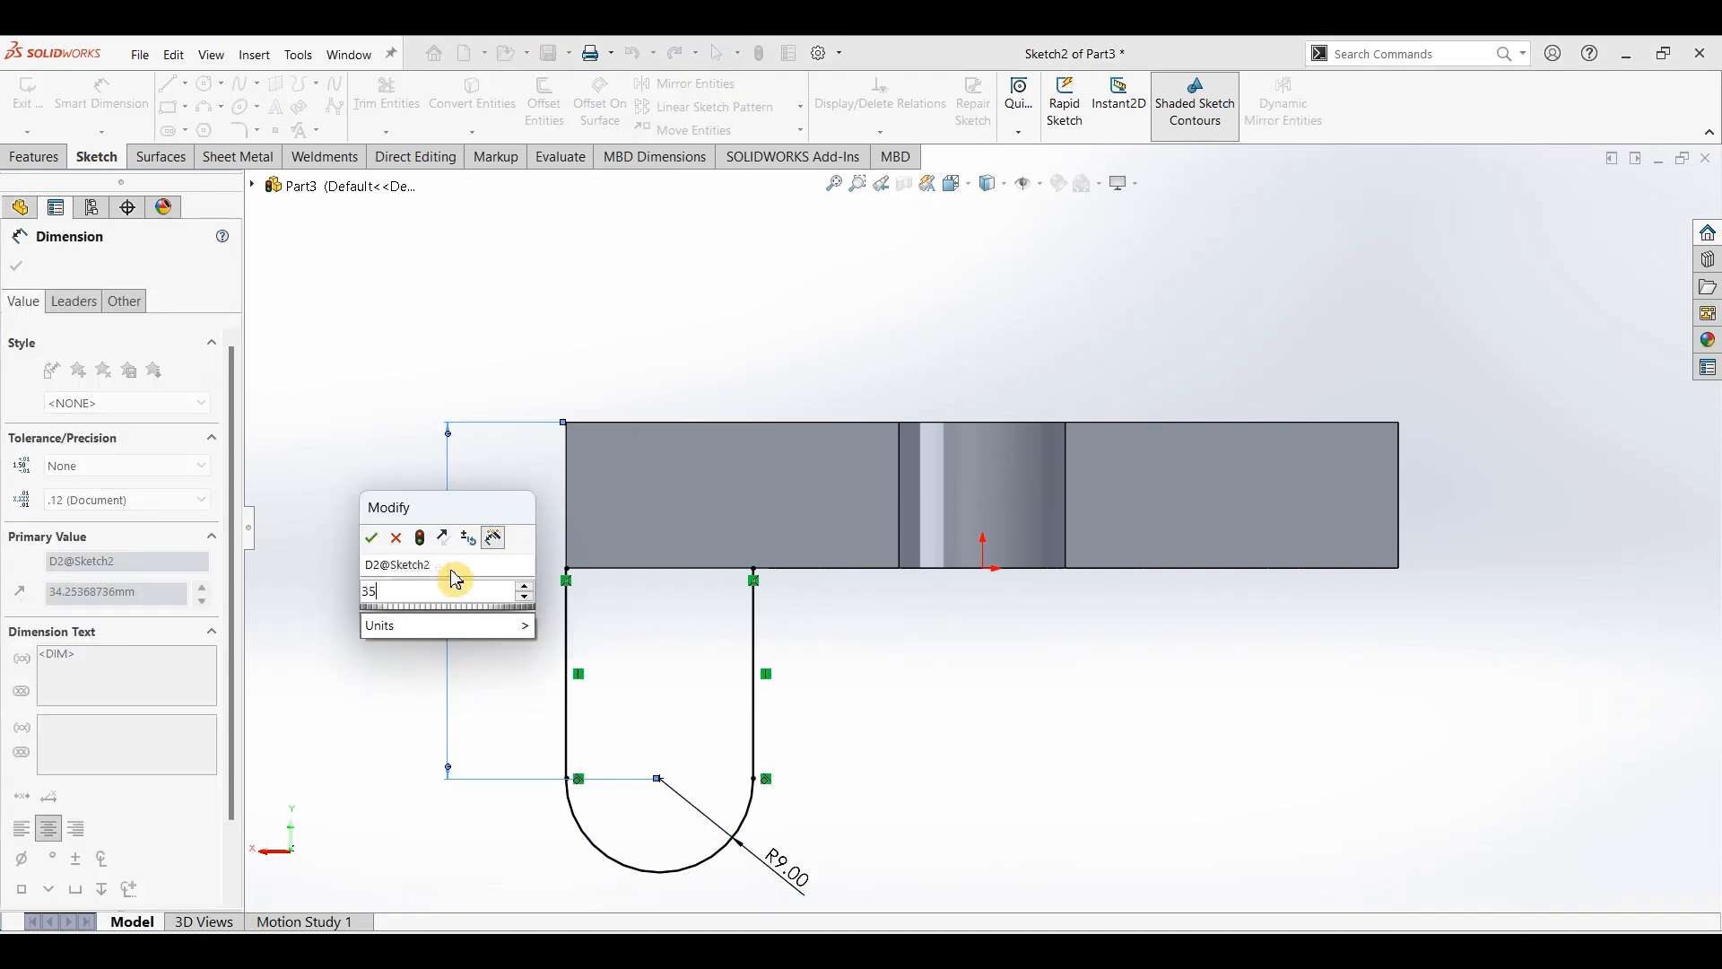
key("Return")
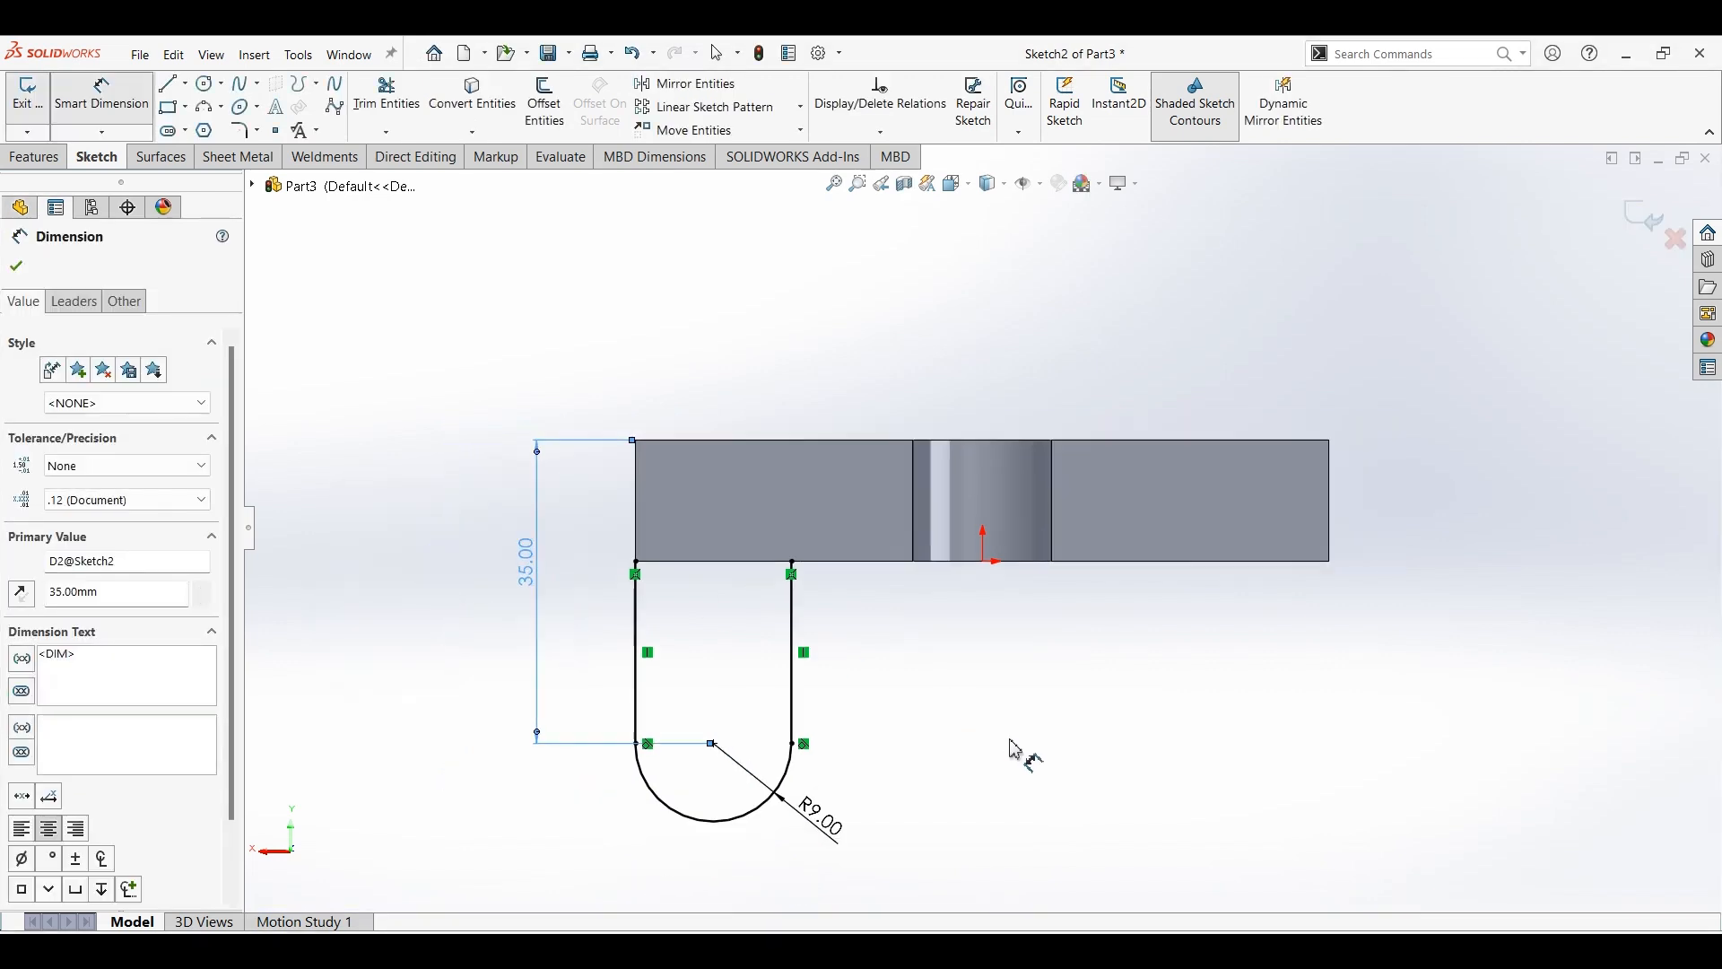
key("Escape")
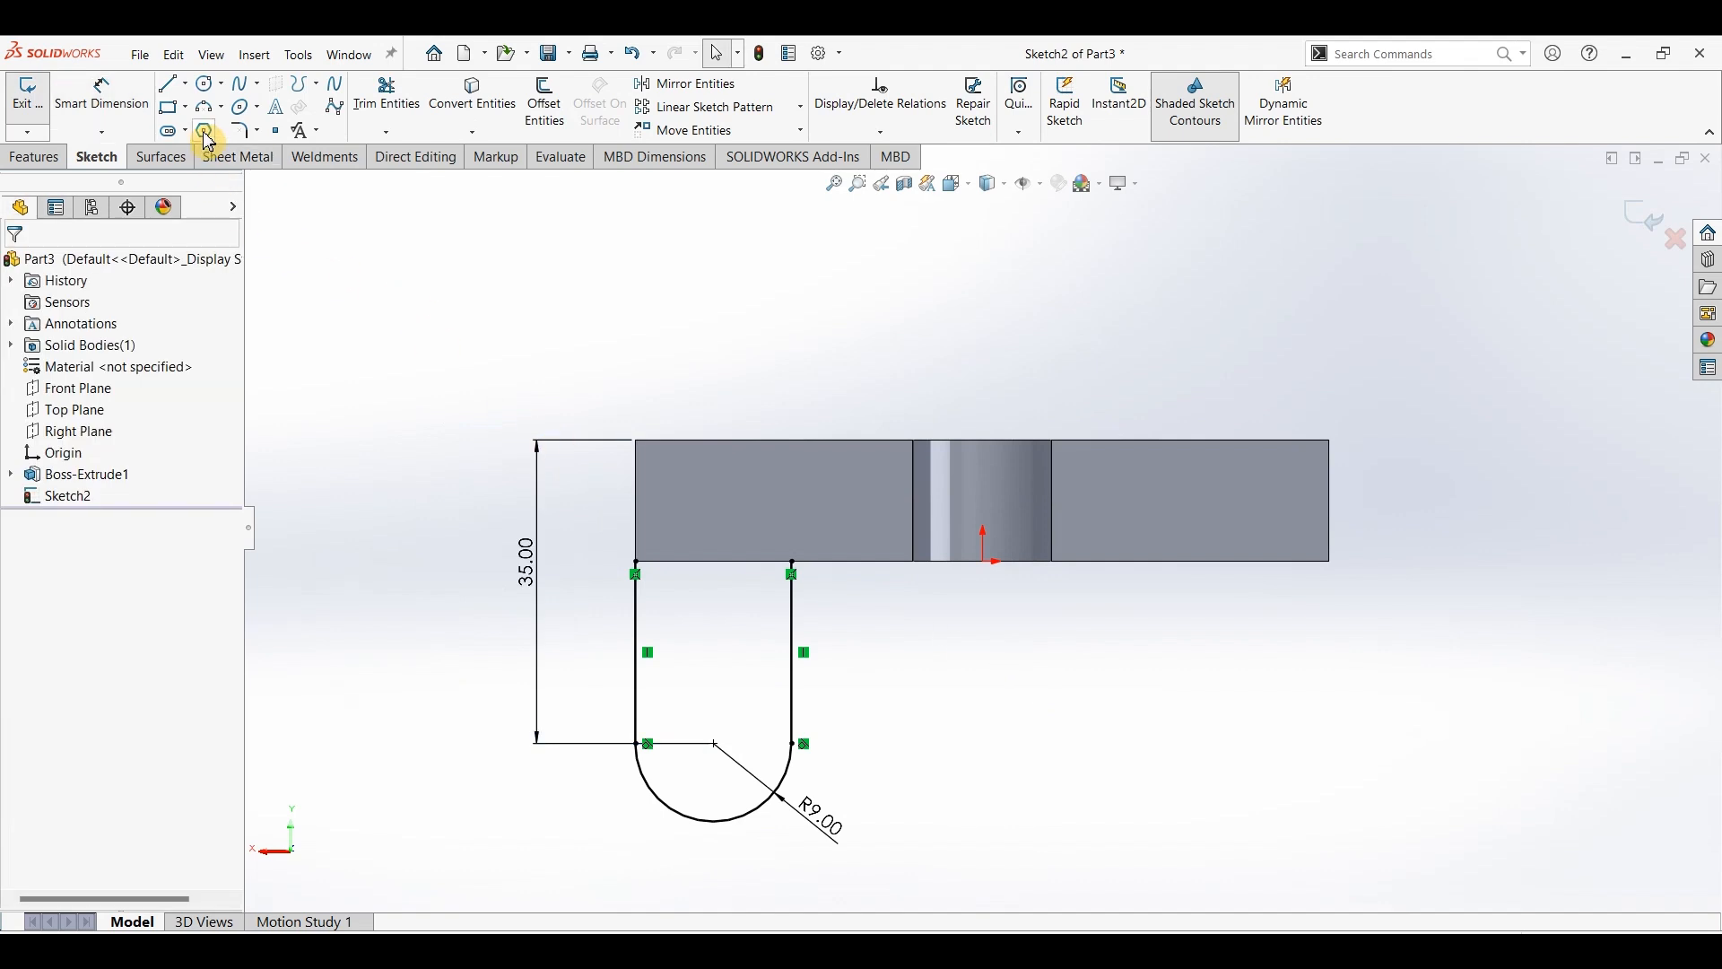
Draw a vertical centerline down from the origin and mirror the lug profile about it.
left_click(186, 83)
left_click(194, 129)
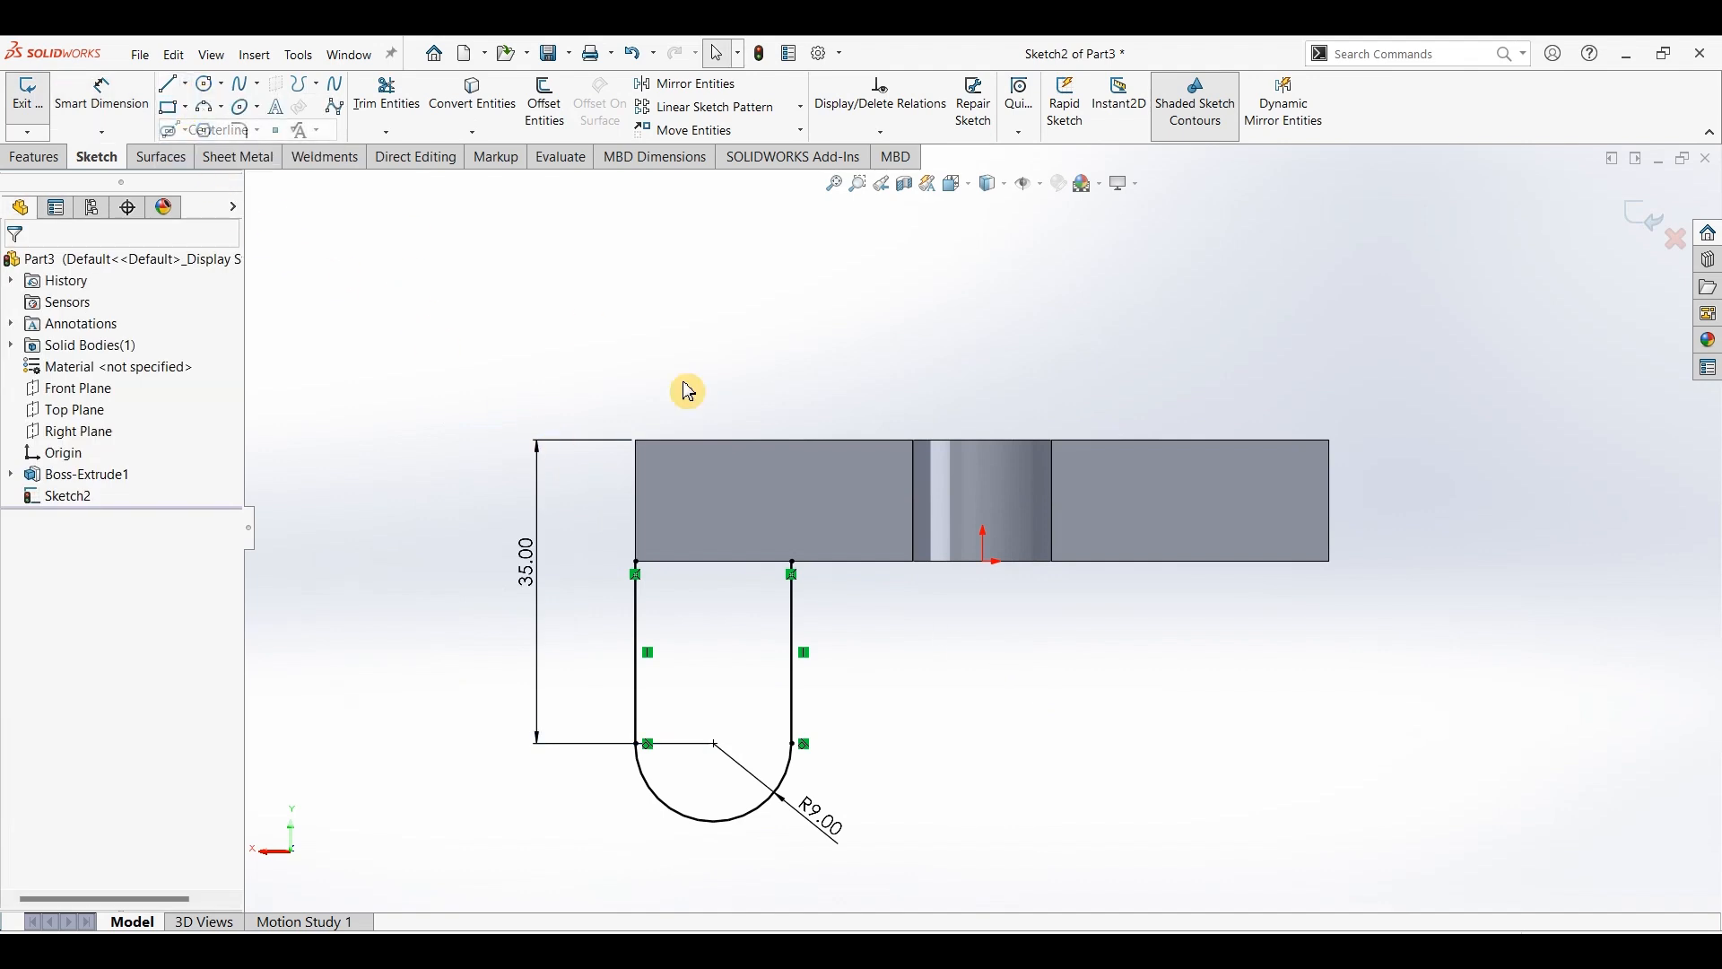
left_click(983, 574)
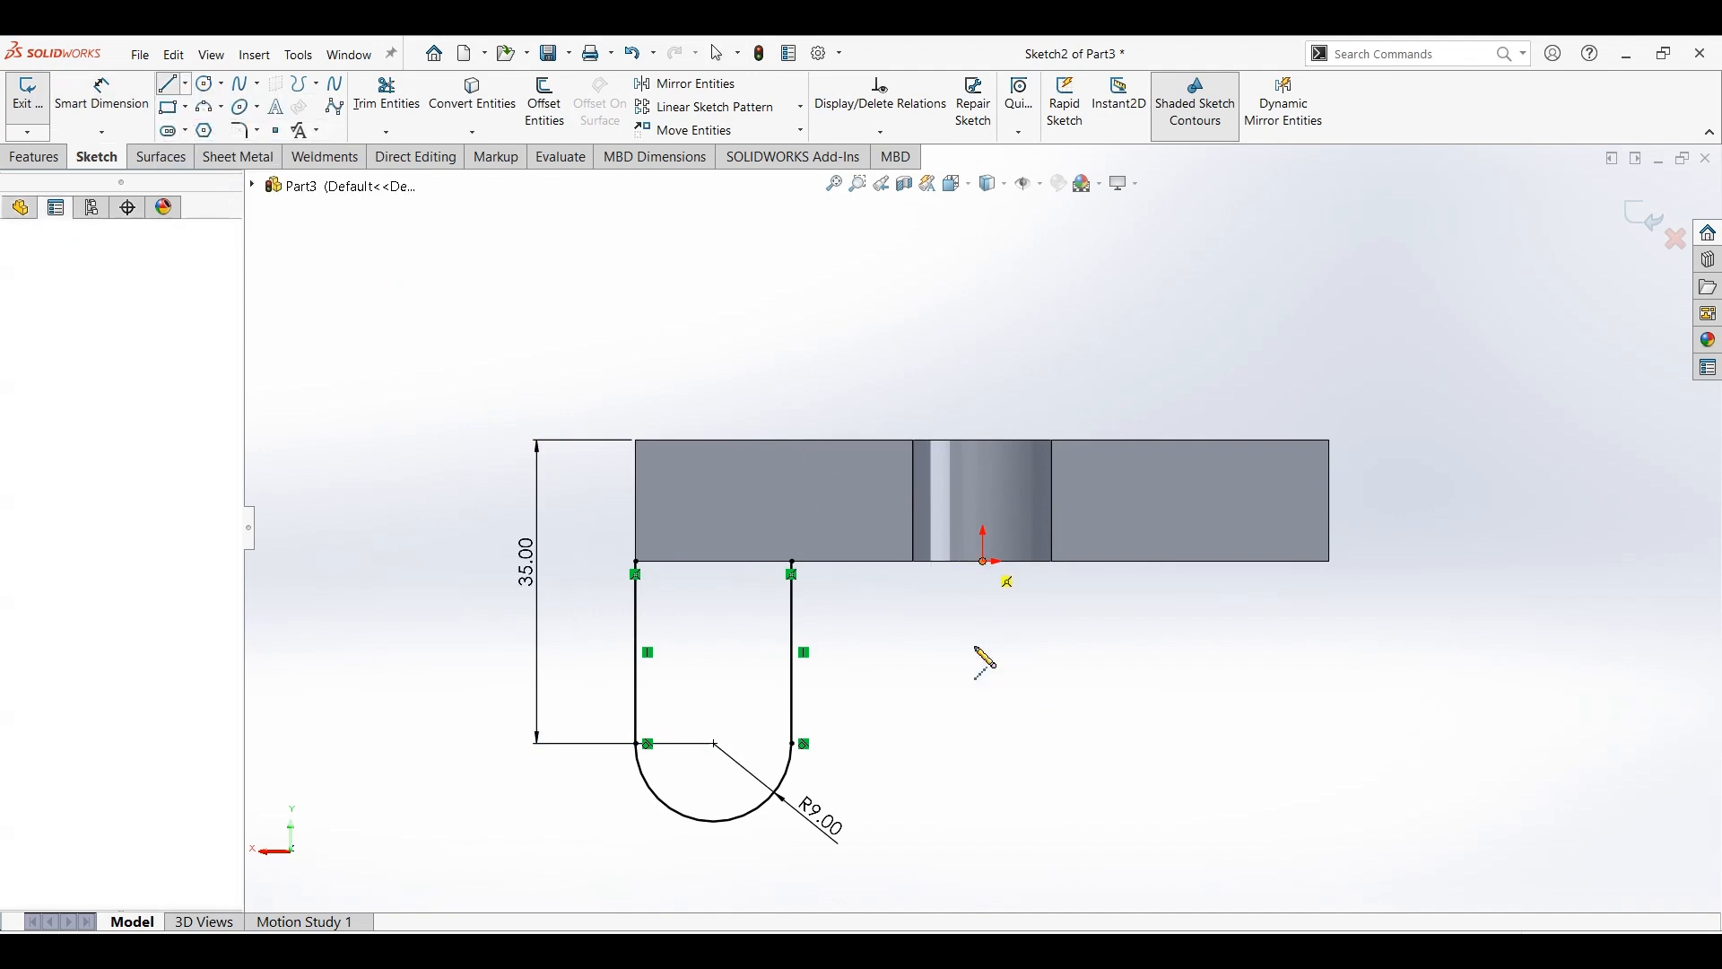
left_click(985, 819)
key("Escape")
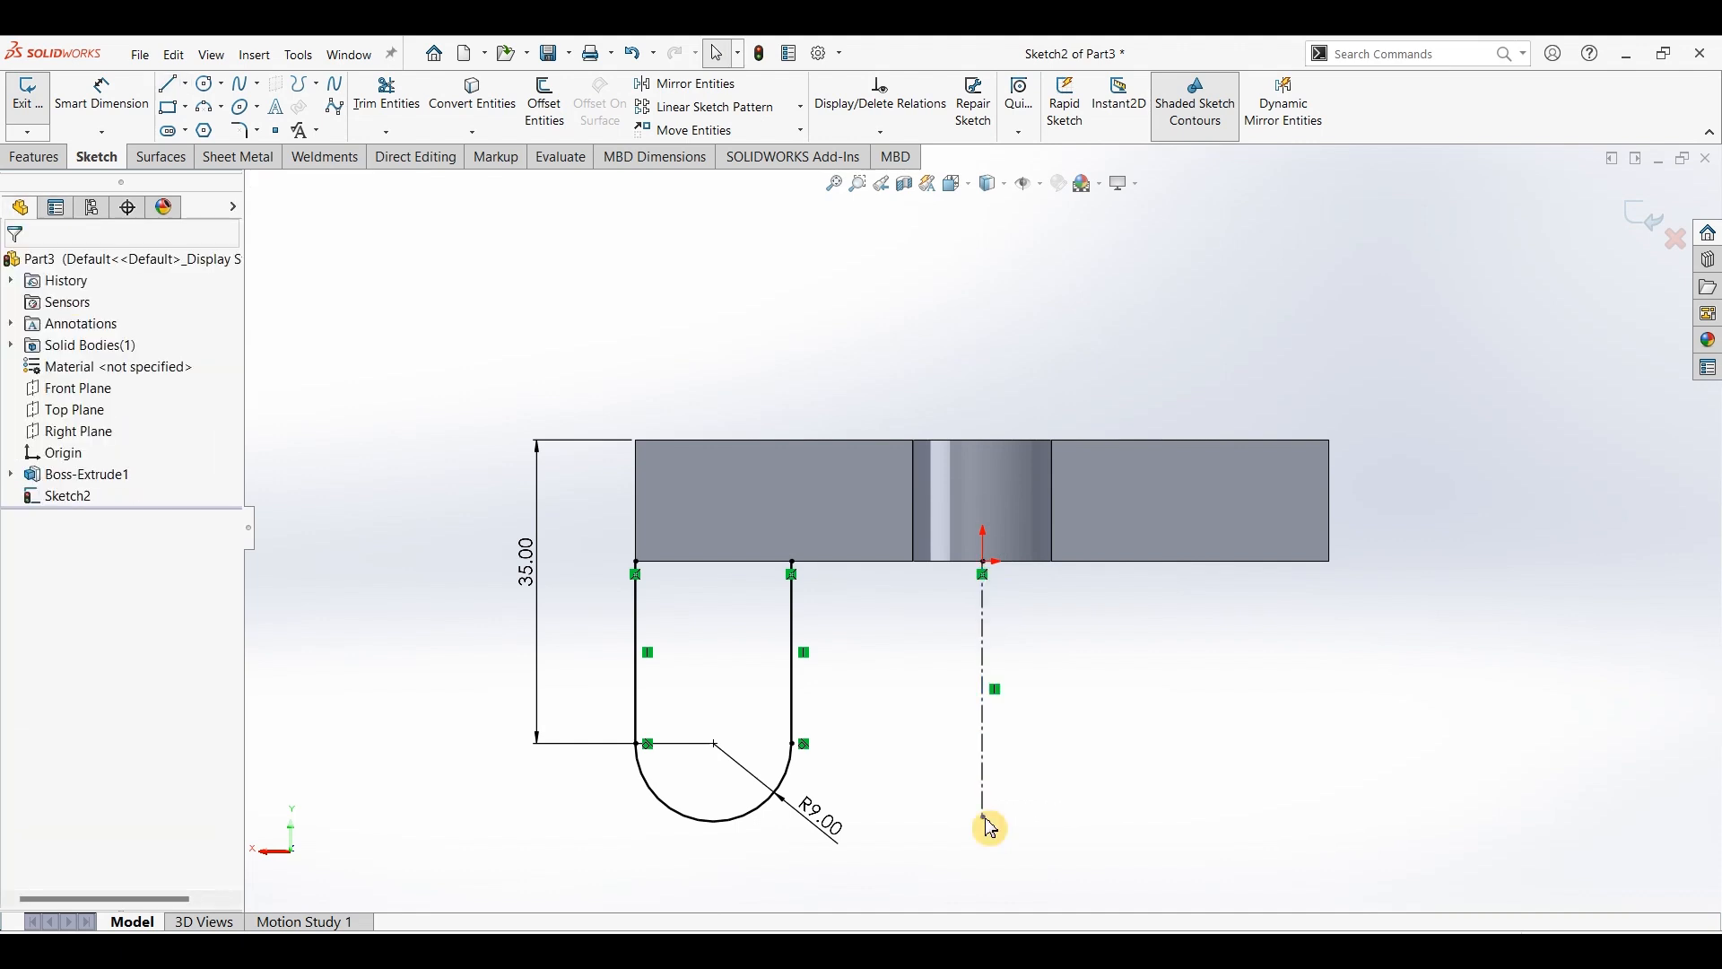
key("ctrl+a")
left_click(698, 88)
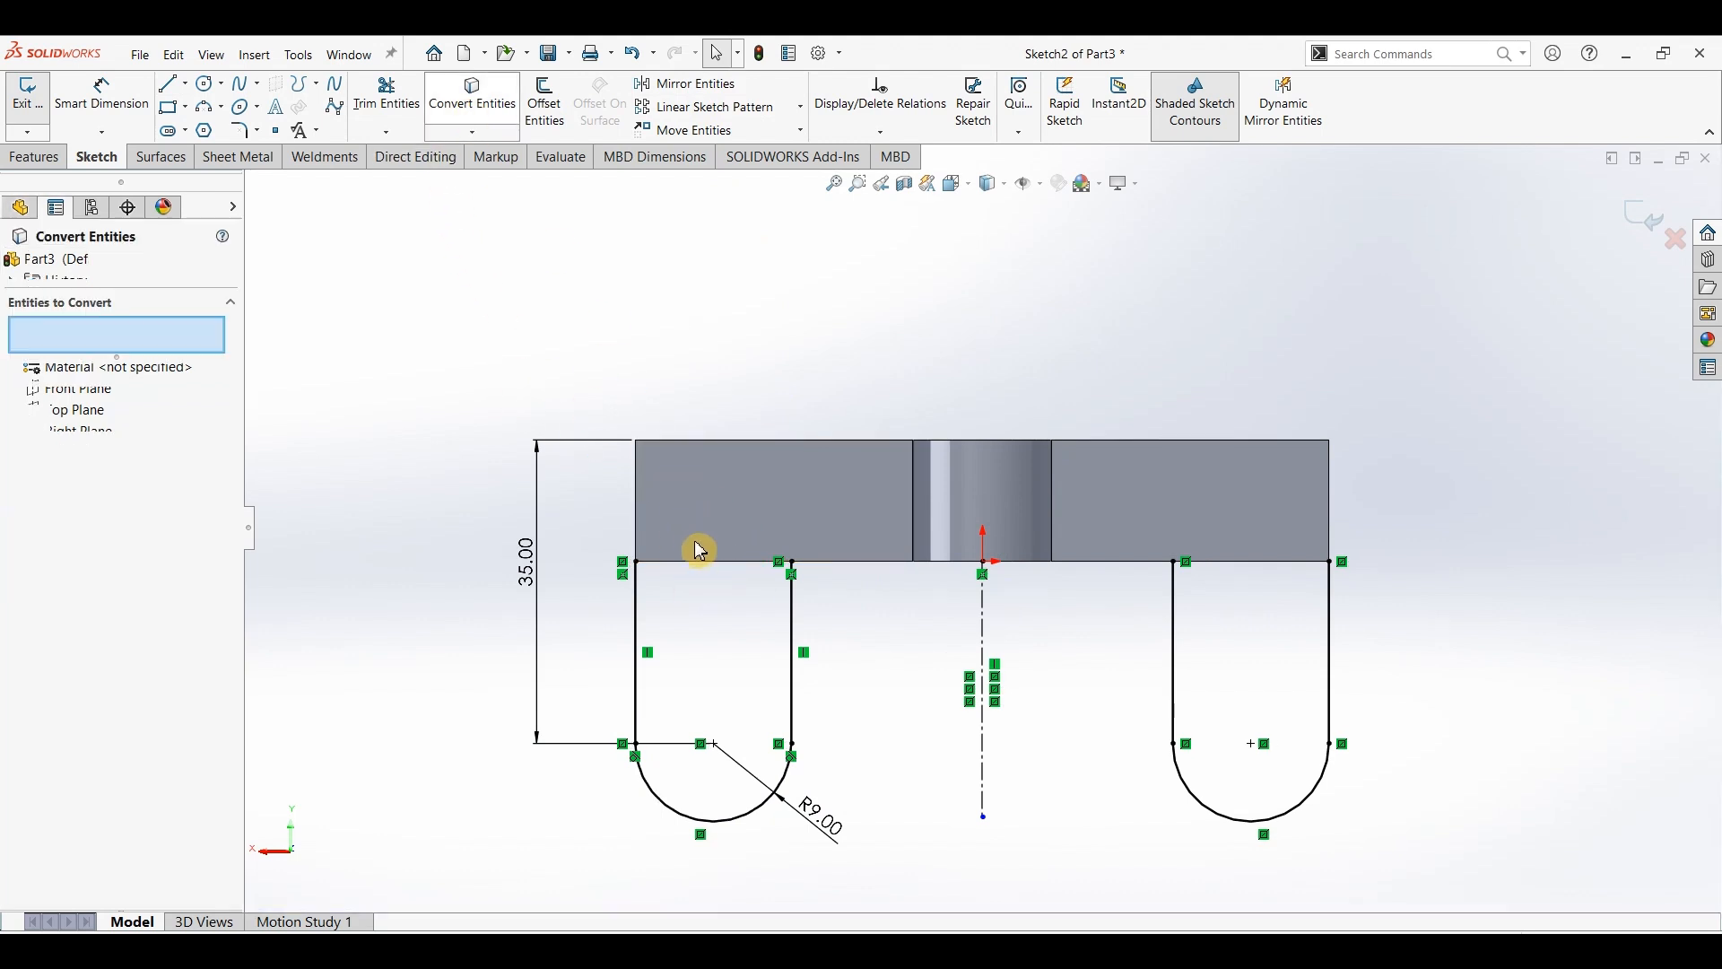
Convert the plate's two lower edges beside the notch into sketch lines closing the lug profiles.
left_click(735, 562)
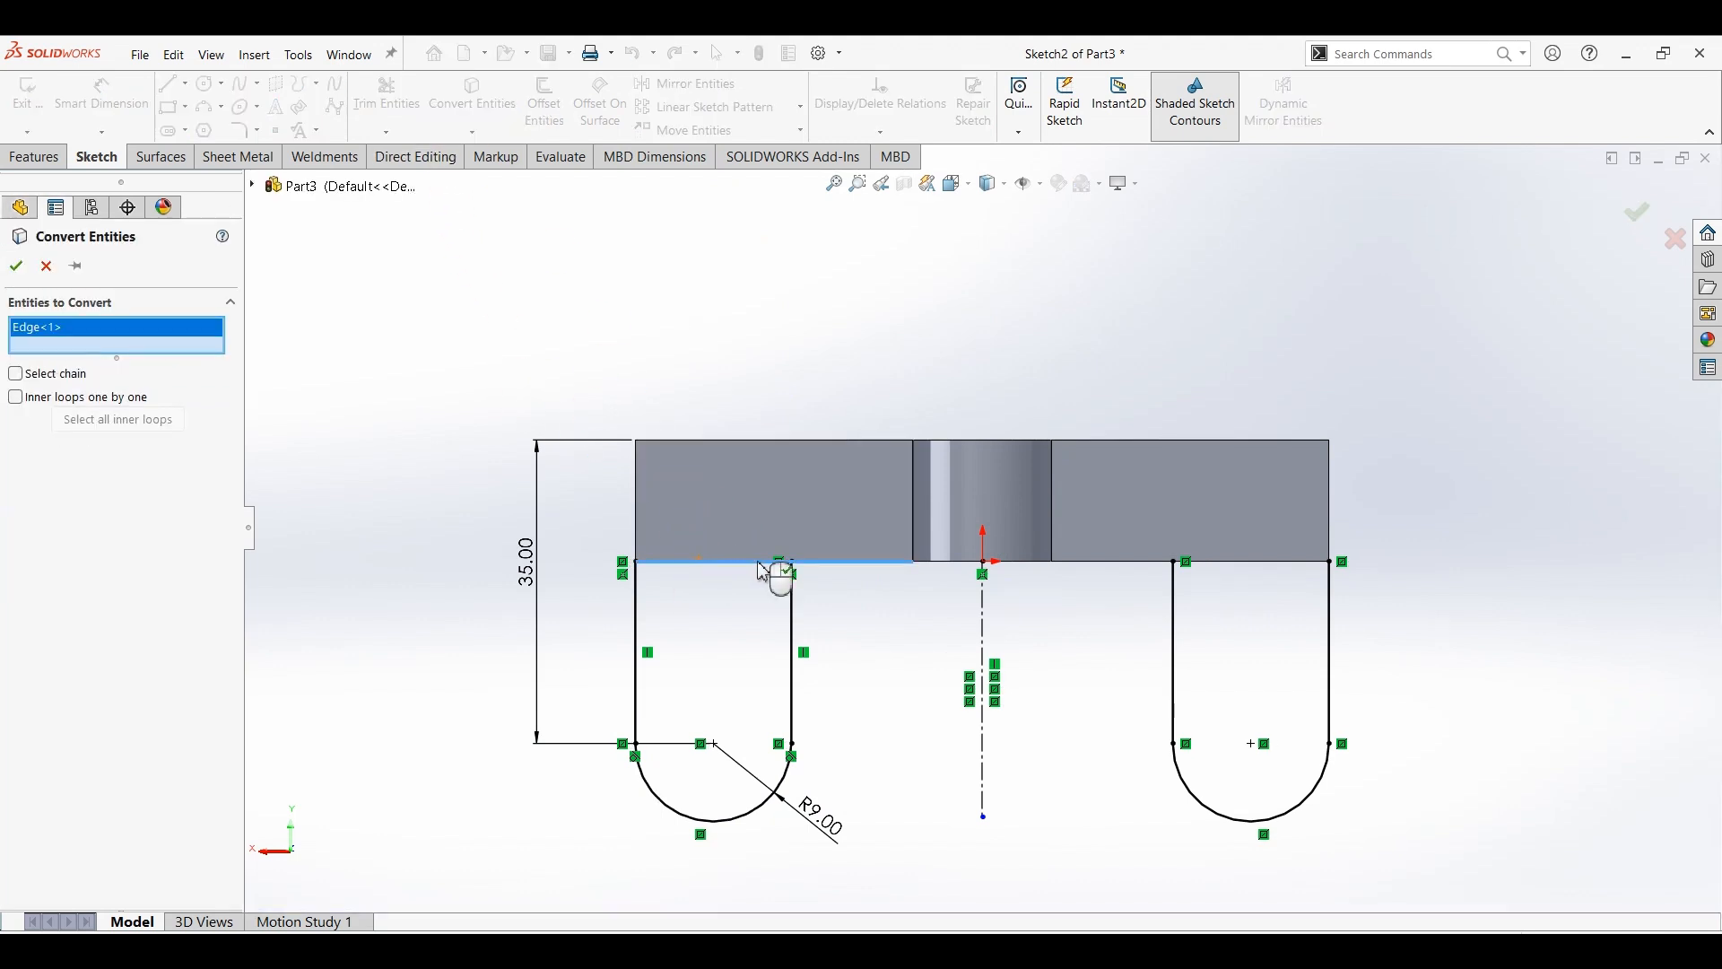
left_click(1239, 575)
left_click(16, 265)
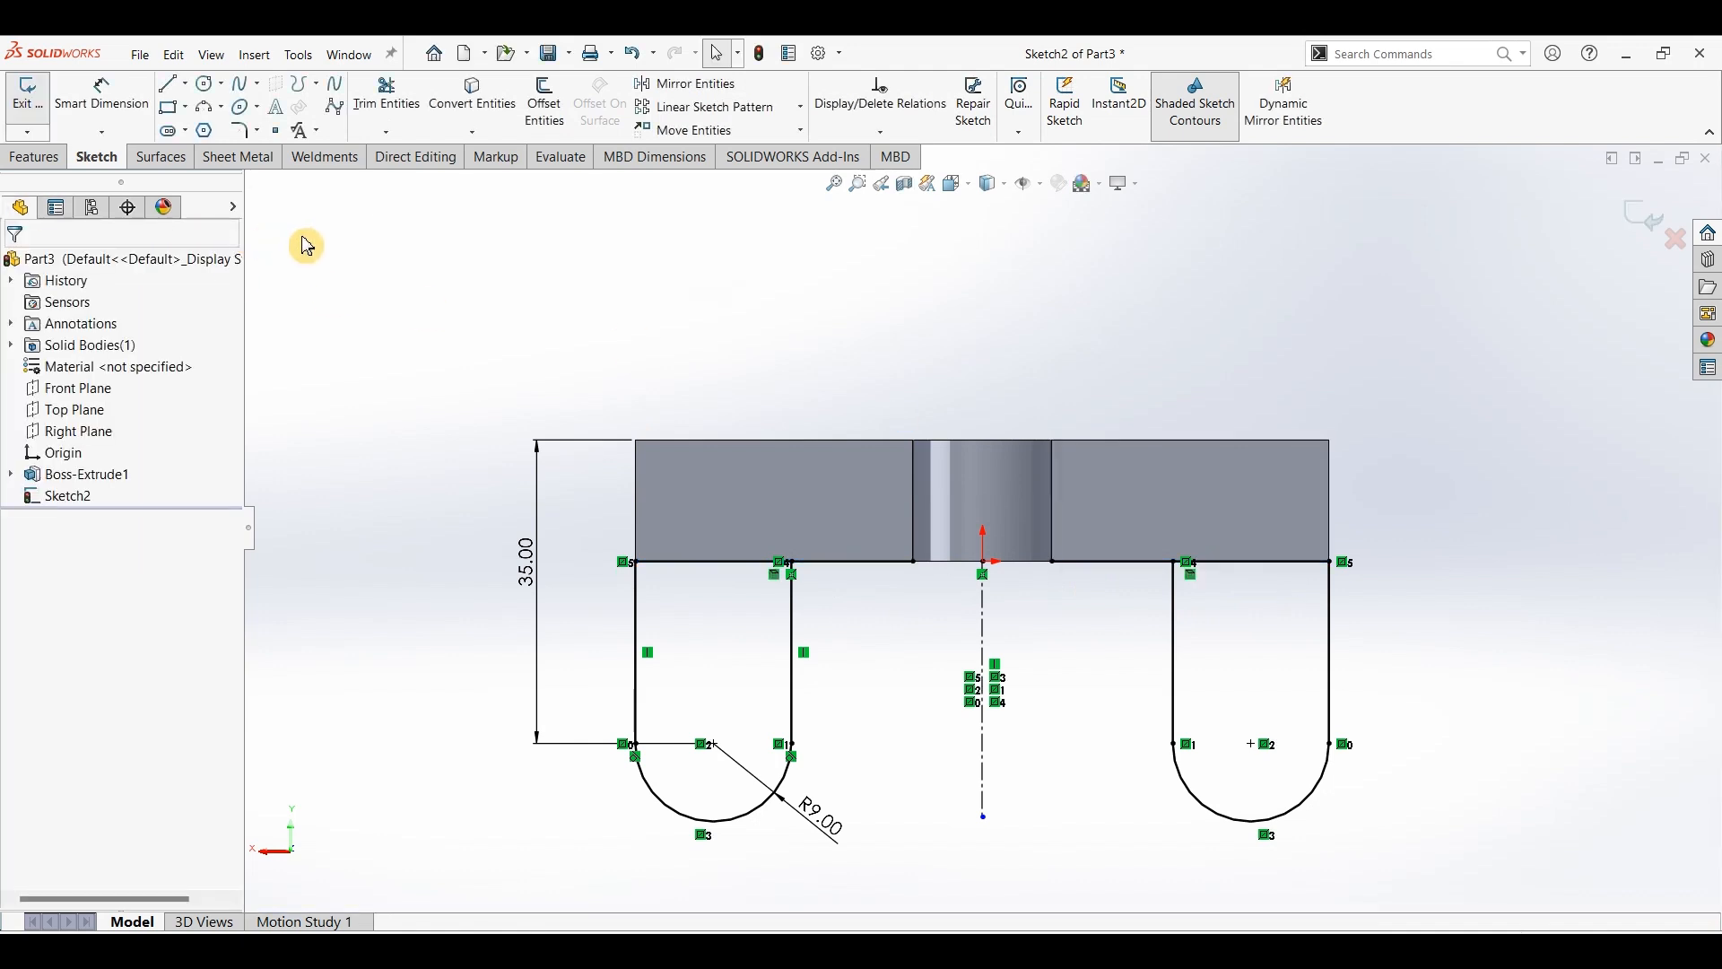
Trim the converted edge segments between each lug's inner side and the notch.
left_click(386, 99)
left_click_drag(834, 542, 861, 596)
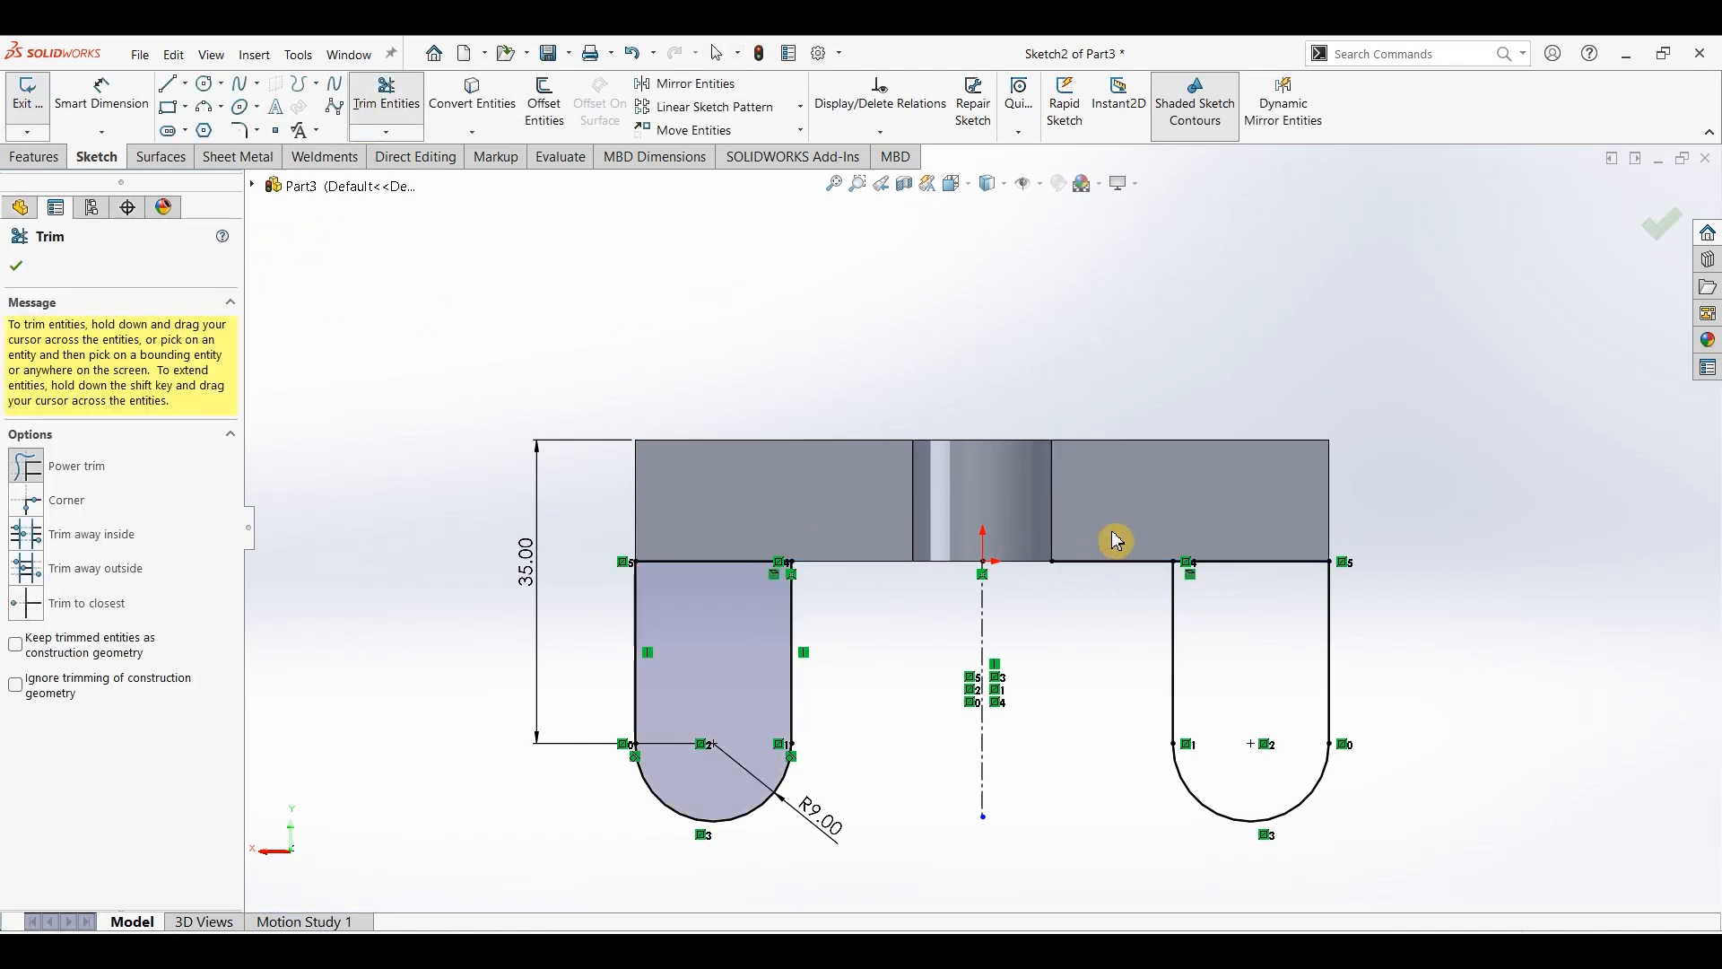
left_click_drag(1117, 541, 1106, 600)
left_click(17, 266)
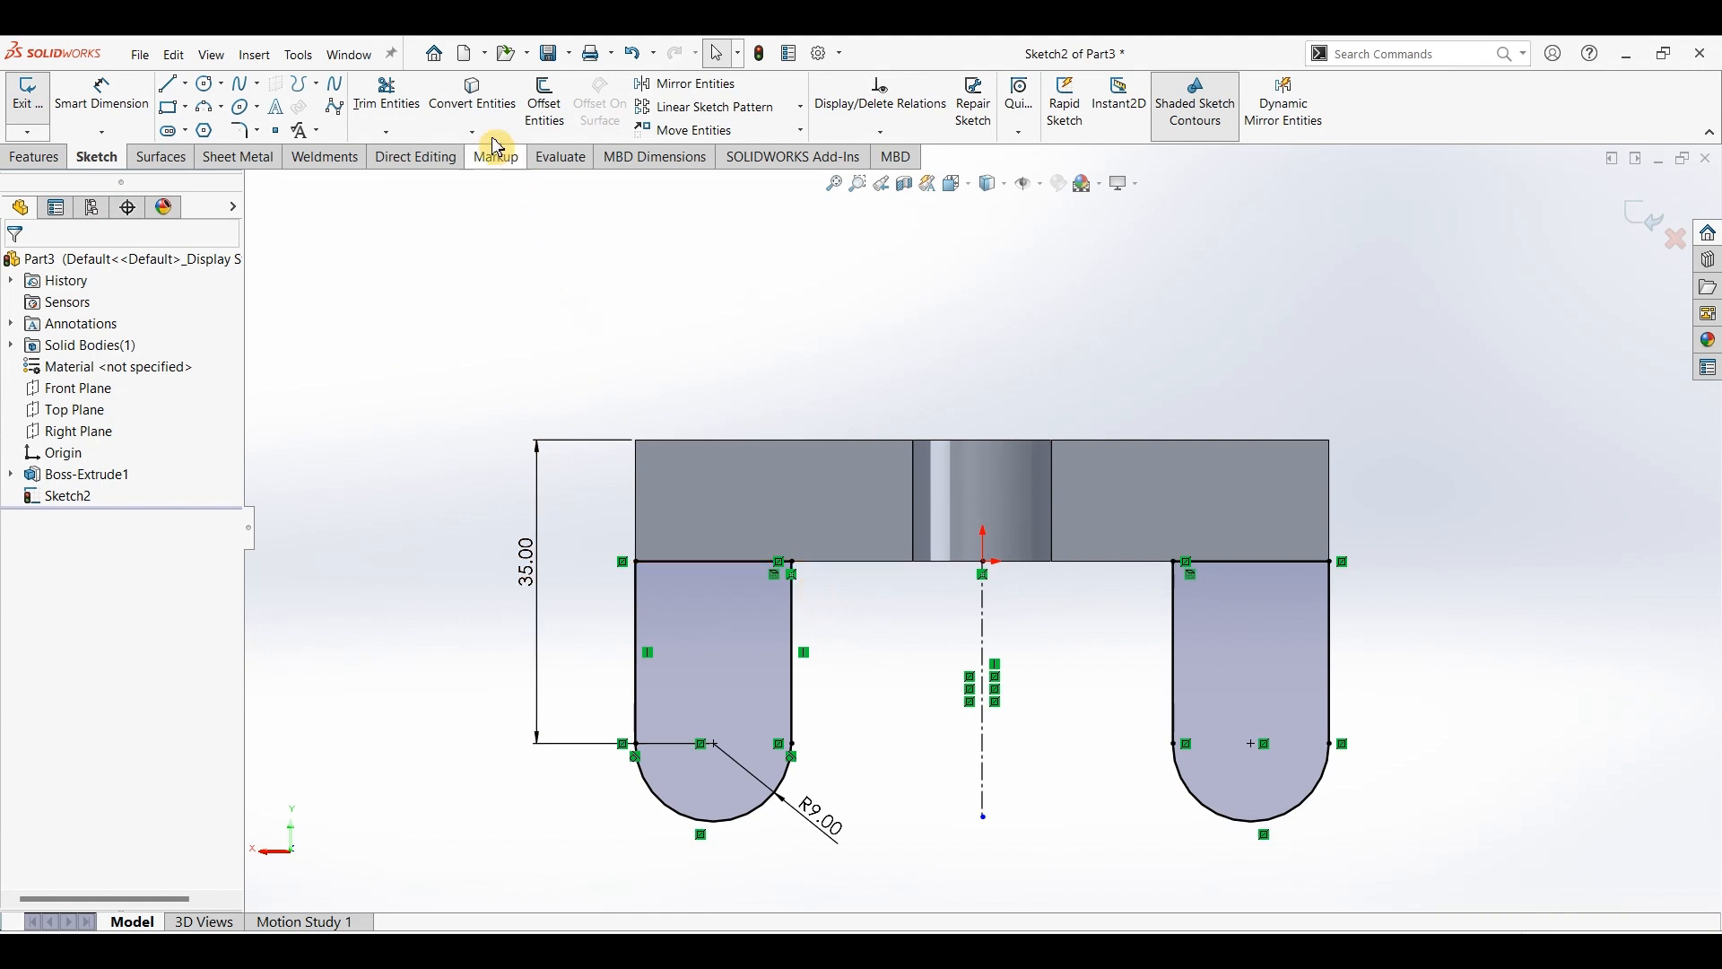
Convert the plate's lower edges between the lugs and the notch into sketch lines again for filleting.
left_click(467, 95)
left_click(843, 564)
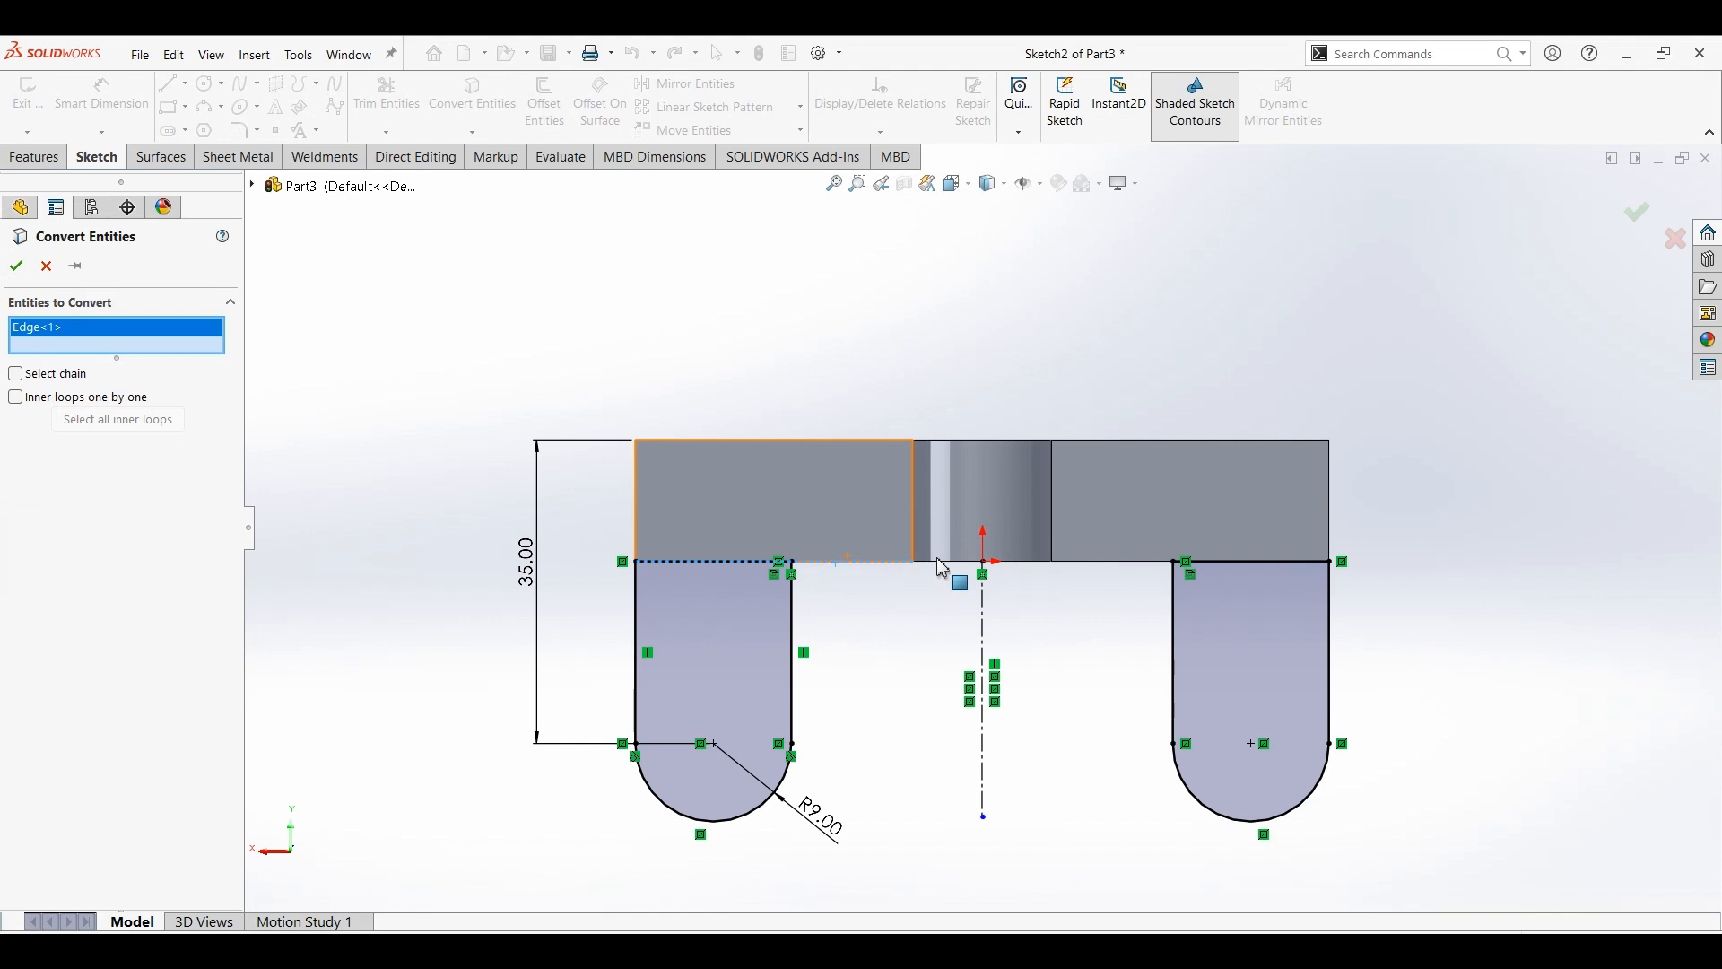
left_click(1109, 563)
left_click(15, 266)
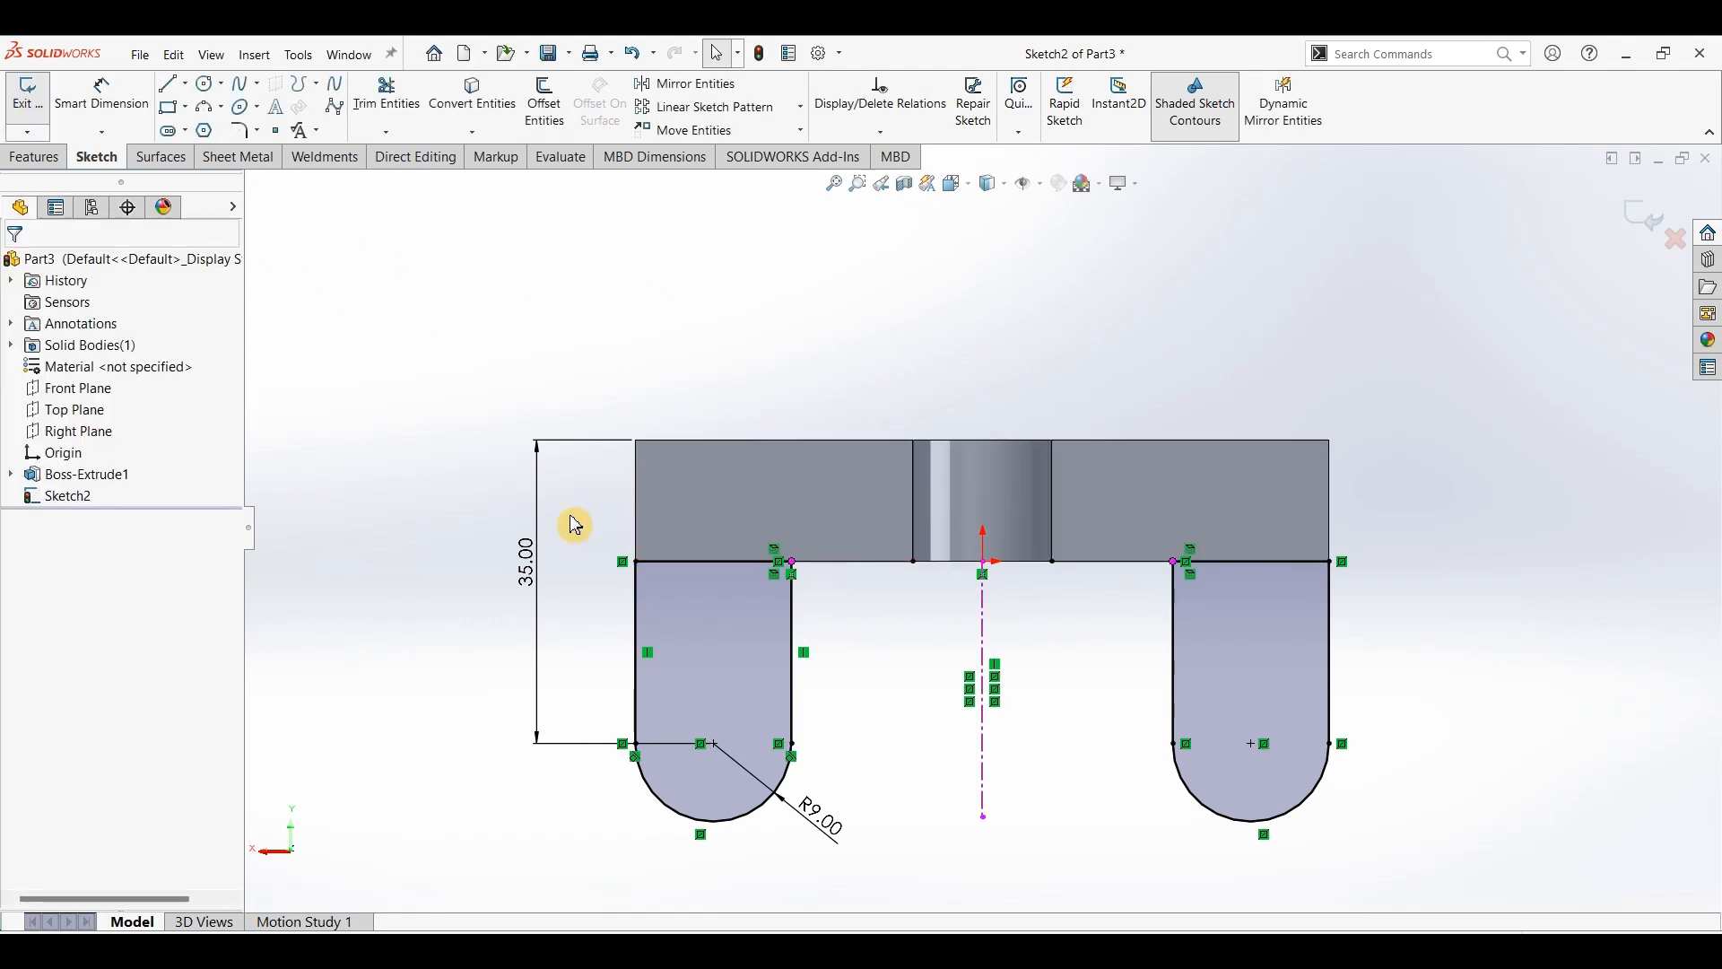
Add a 10 mm sketch fillet between the original lug's inner side and the plate's lower edge.
left_click(244, 131)
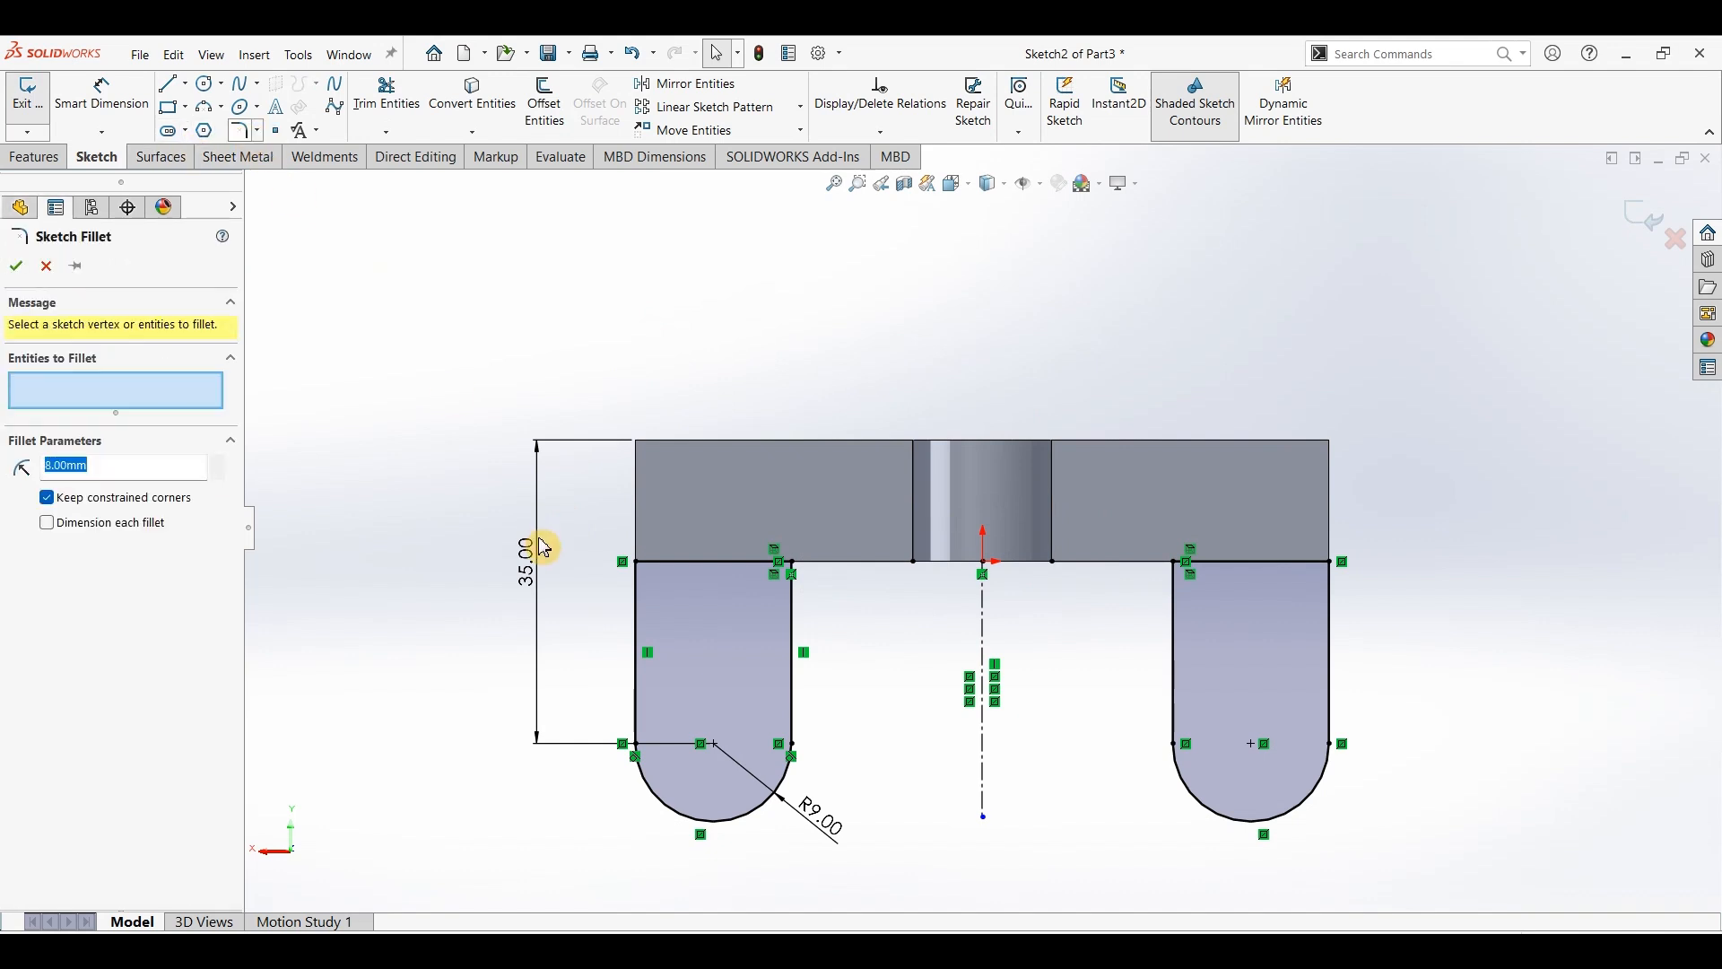
left_click(833, 573)
left_click(793, 615)
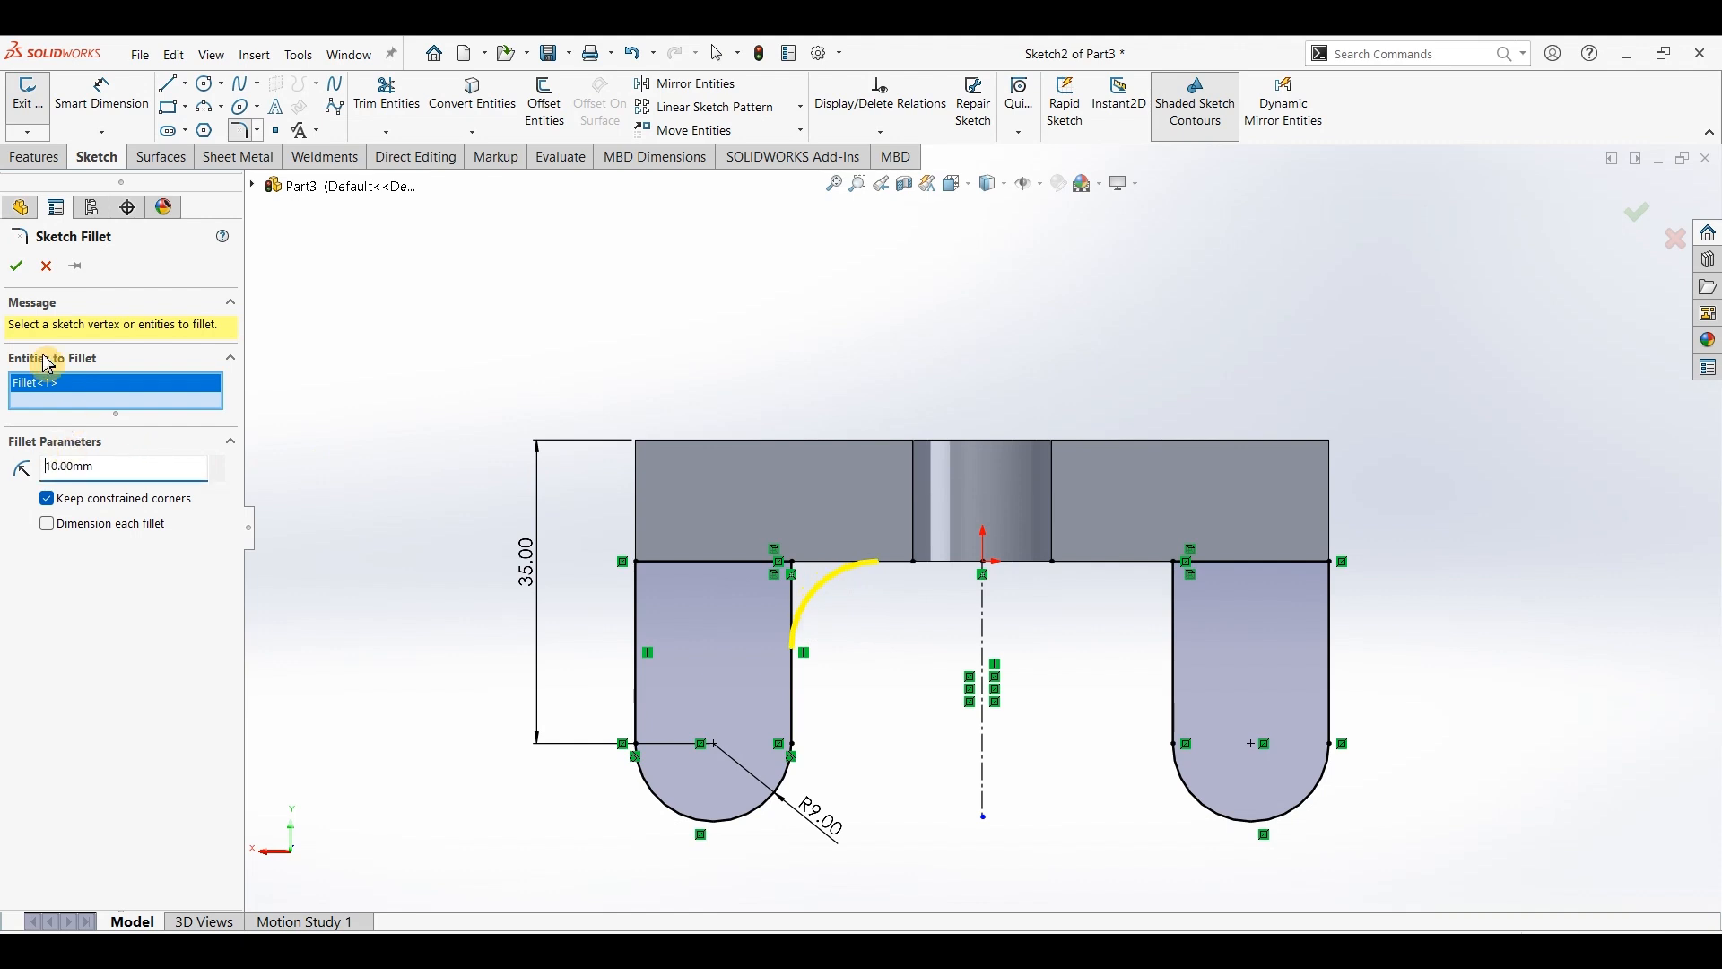
left_click(20, 267)
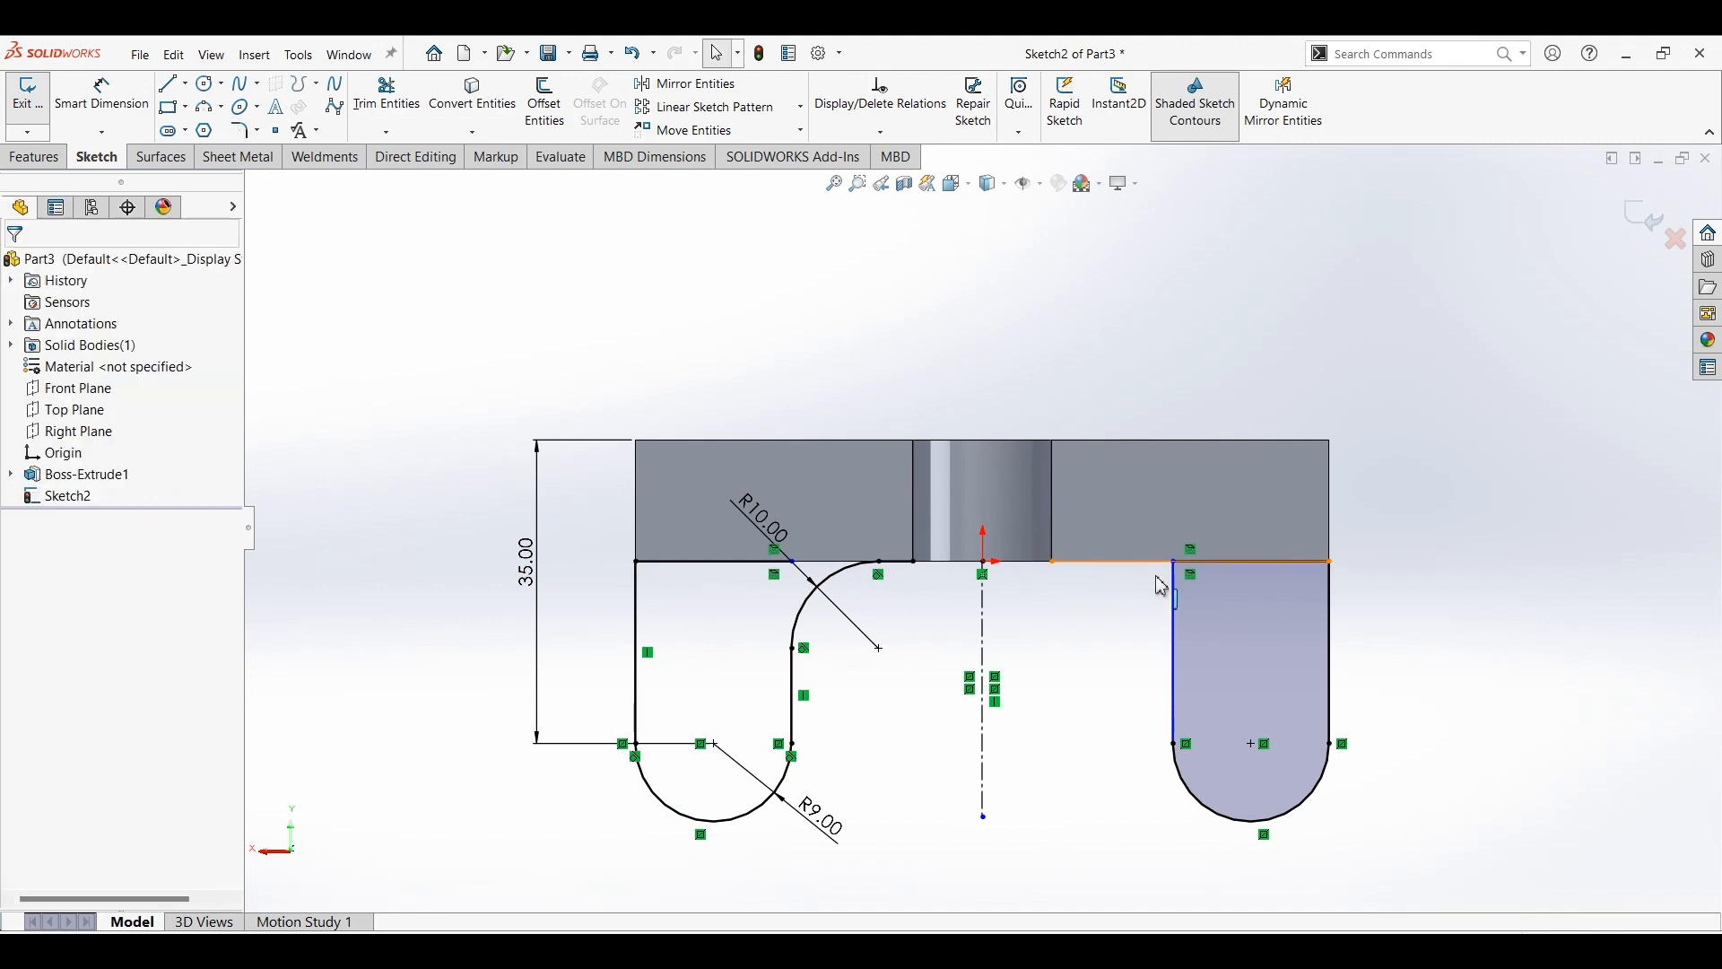
Add a matching 10 mm sketch fillet between the mirrored lug's inner side and the plate's lower edge.
left_click(1174, 596)
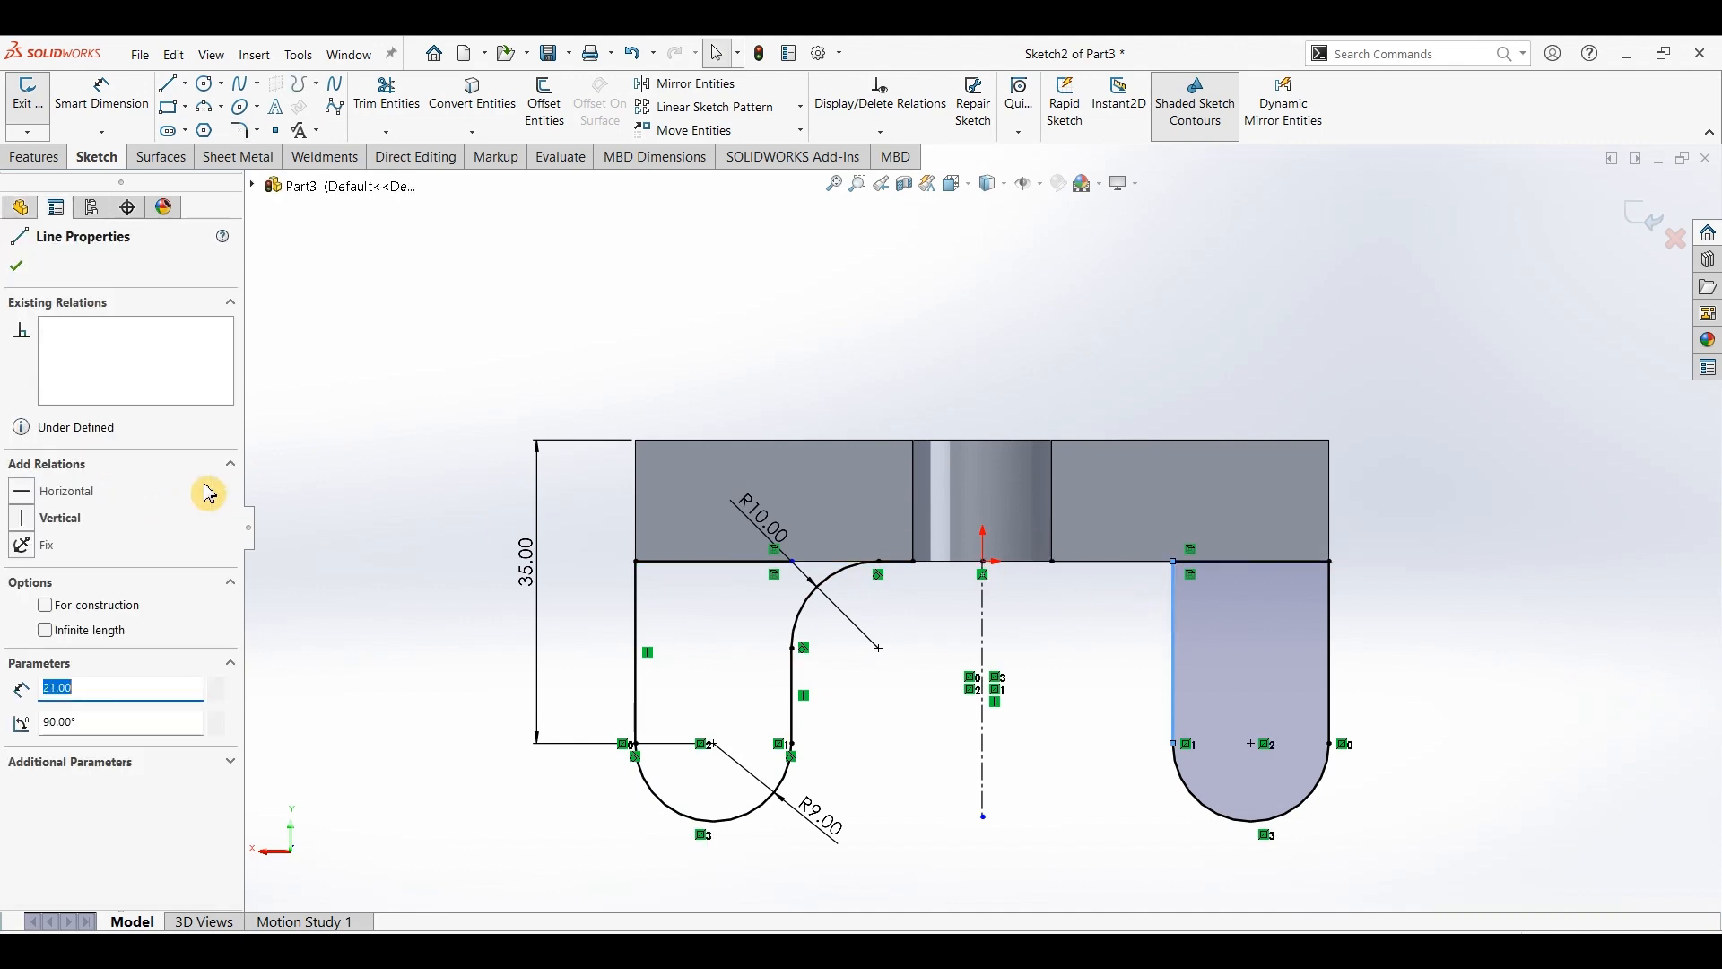
left_click(27, 254)
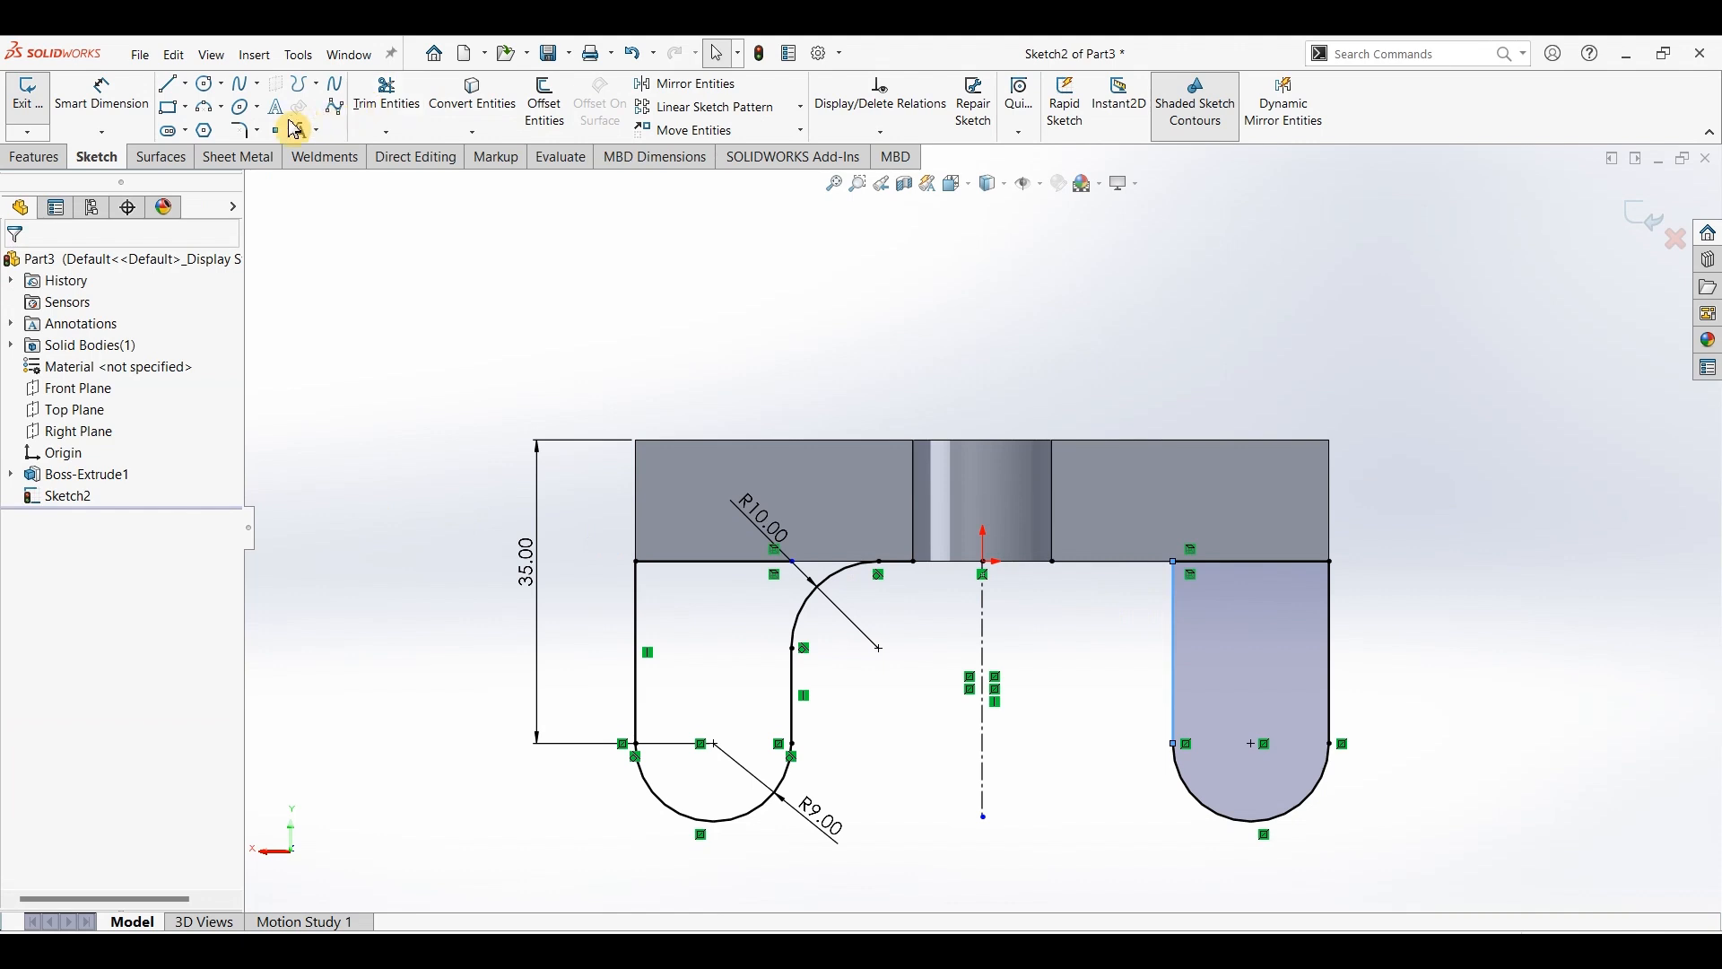
left_click(247, 135)
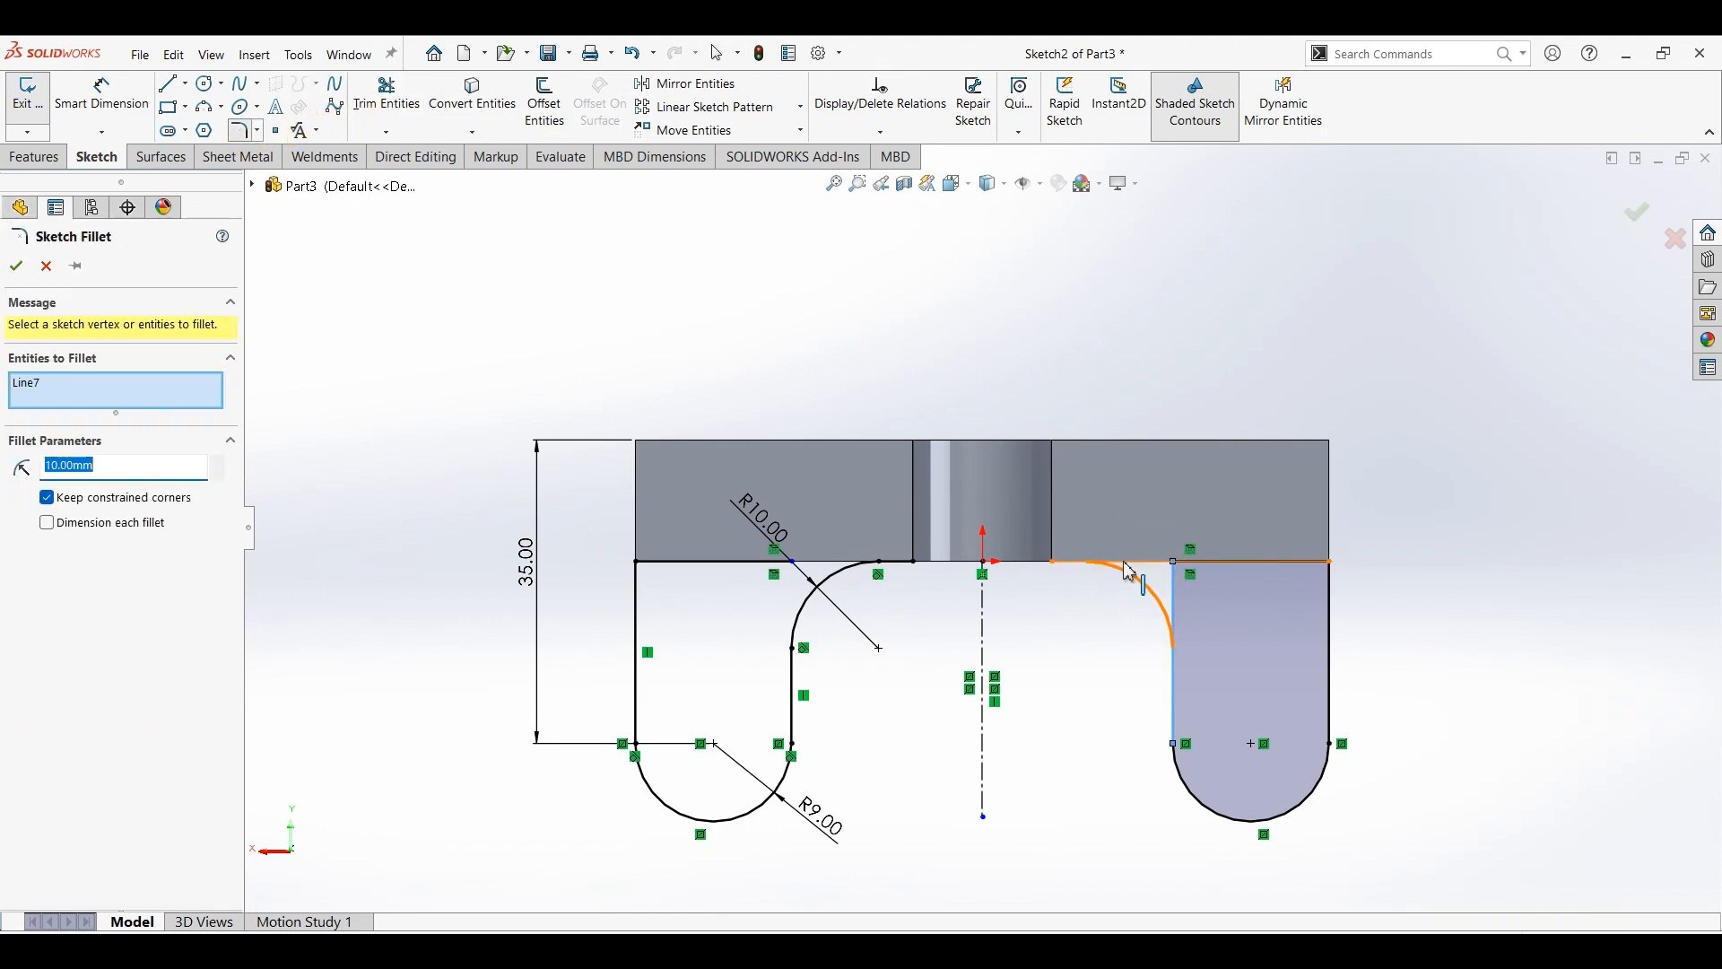
left_click(1061, 563)
left_click(18, 268)
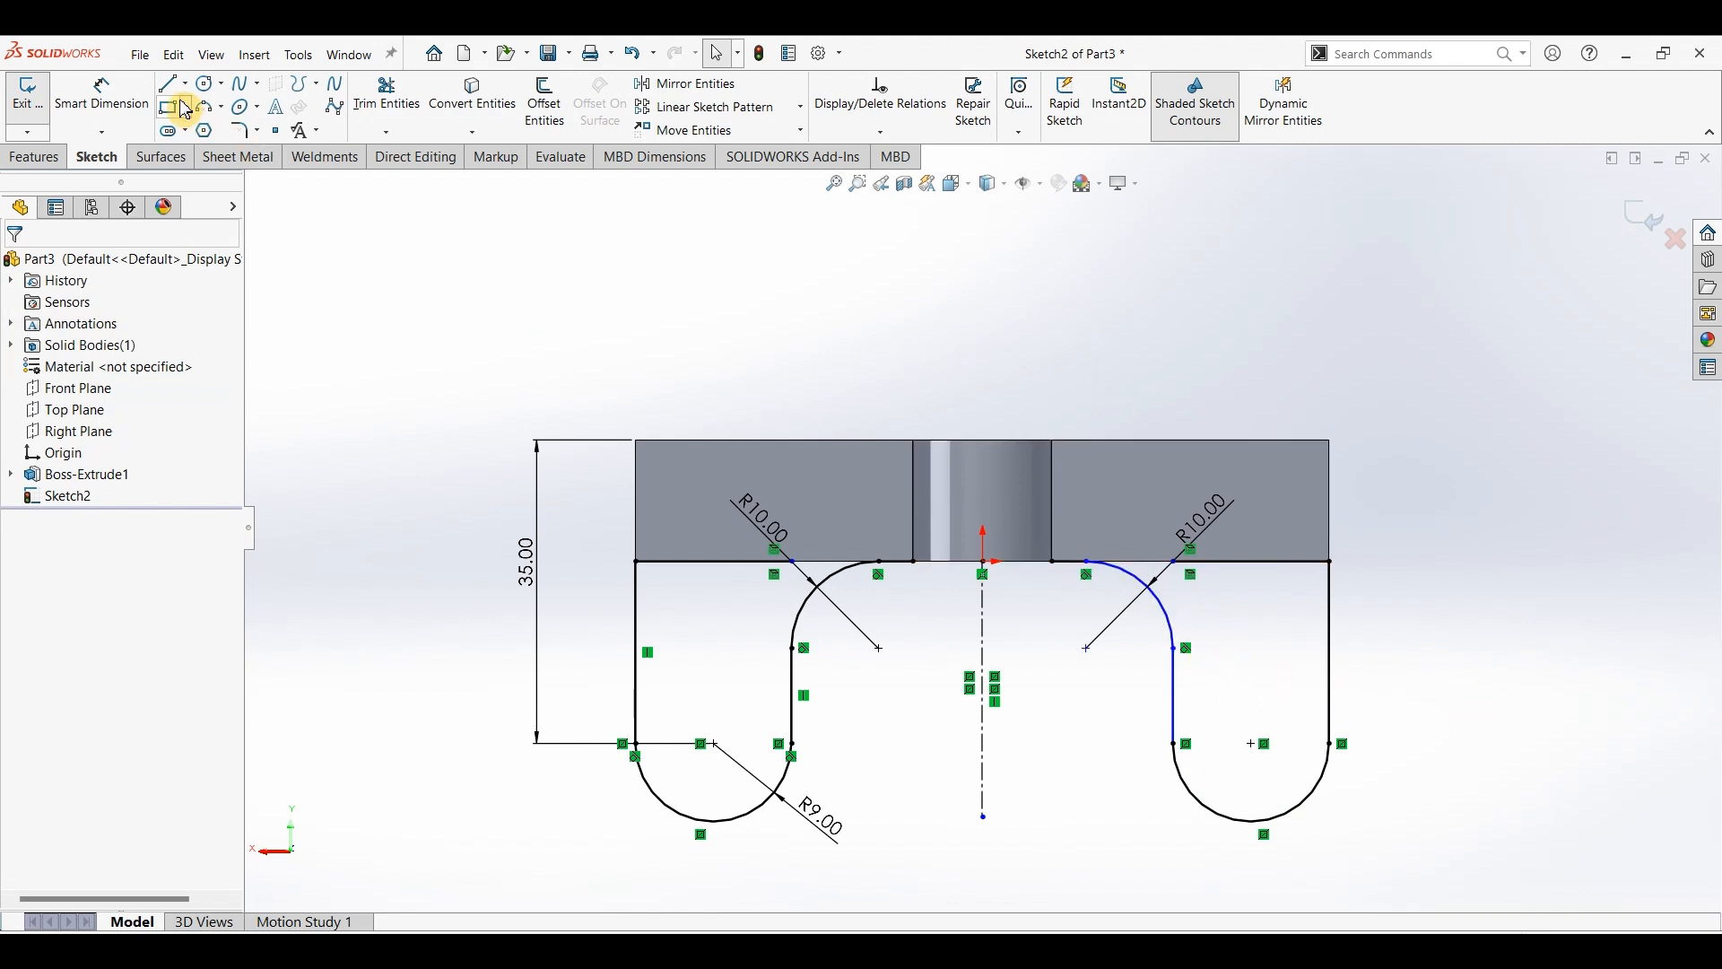
Extend the line along the original lug's upper end to the tangent point of its 10 mm fillet.
left_click(387, 132)
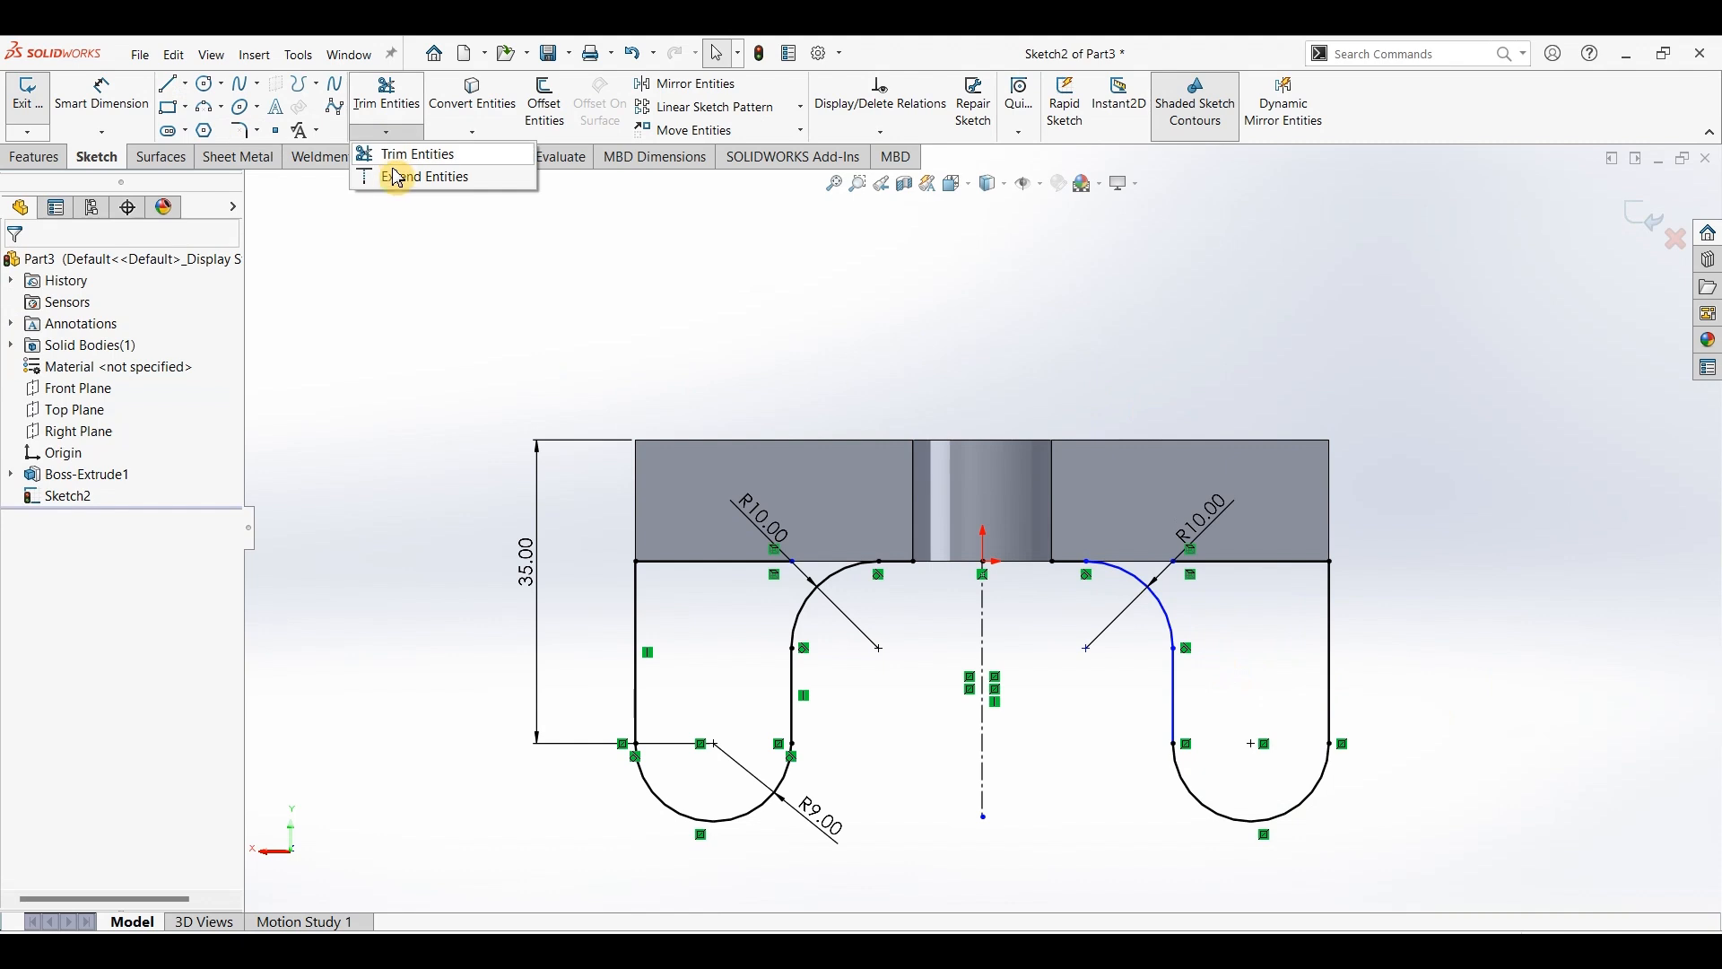
left_click(399, 176)
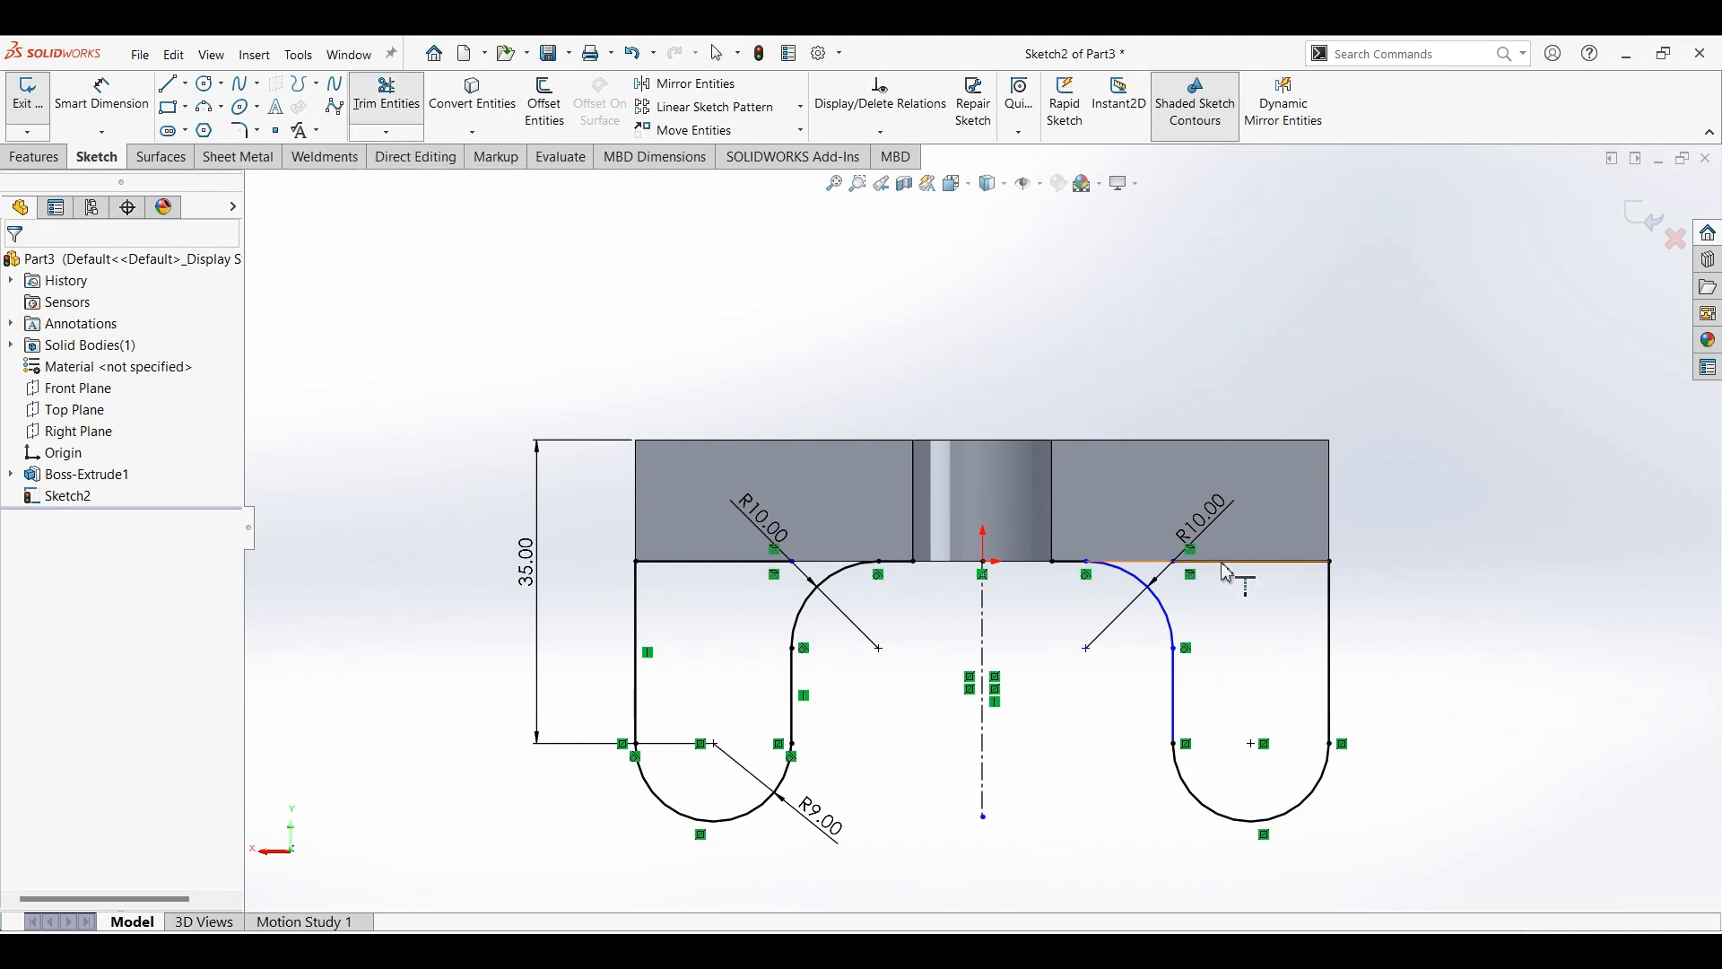
left_click(731, 570)
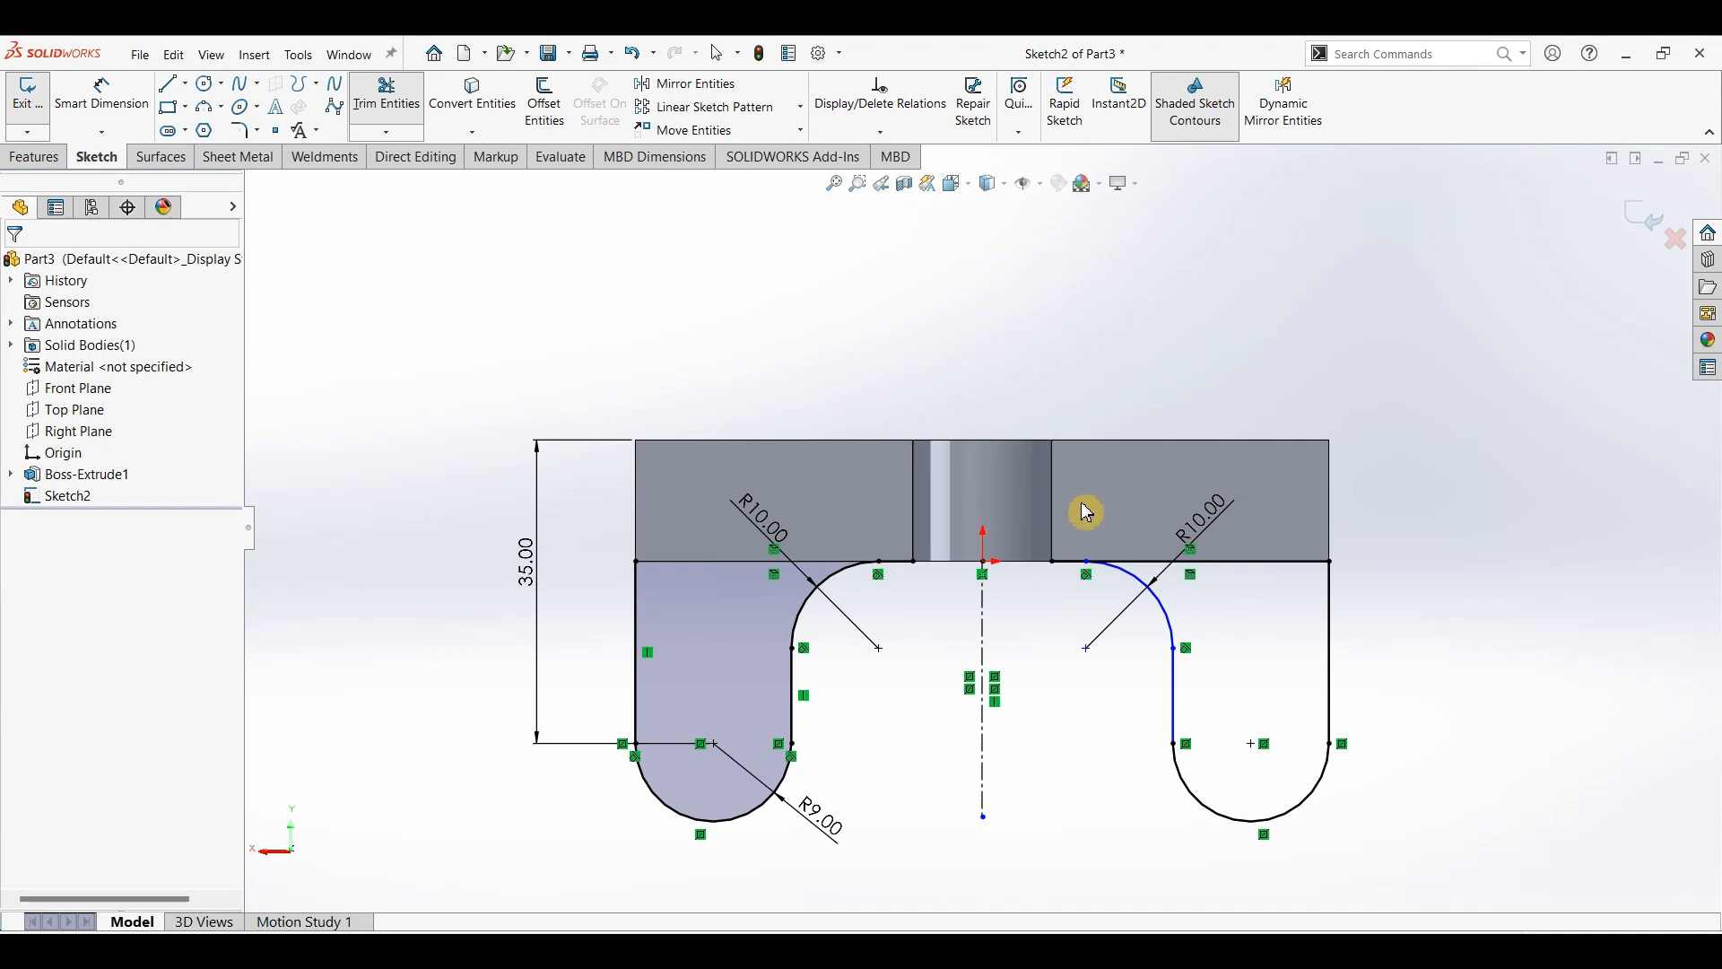
Trim the leftover line segments between the two fillets and the notch.
left_click(387, 94)
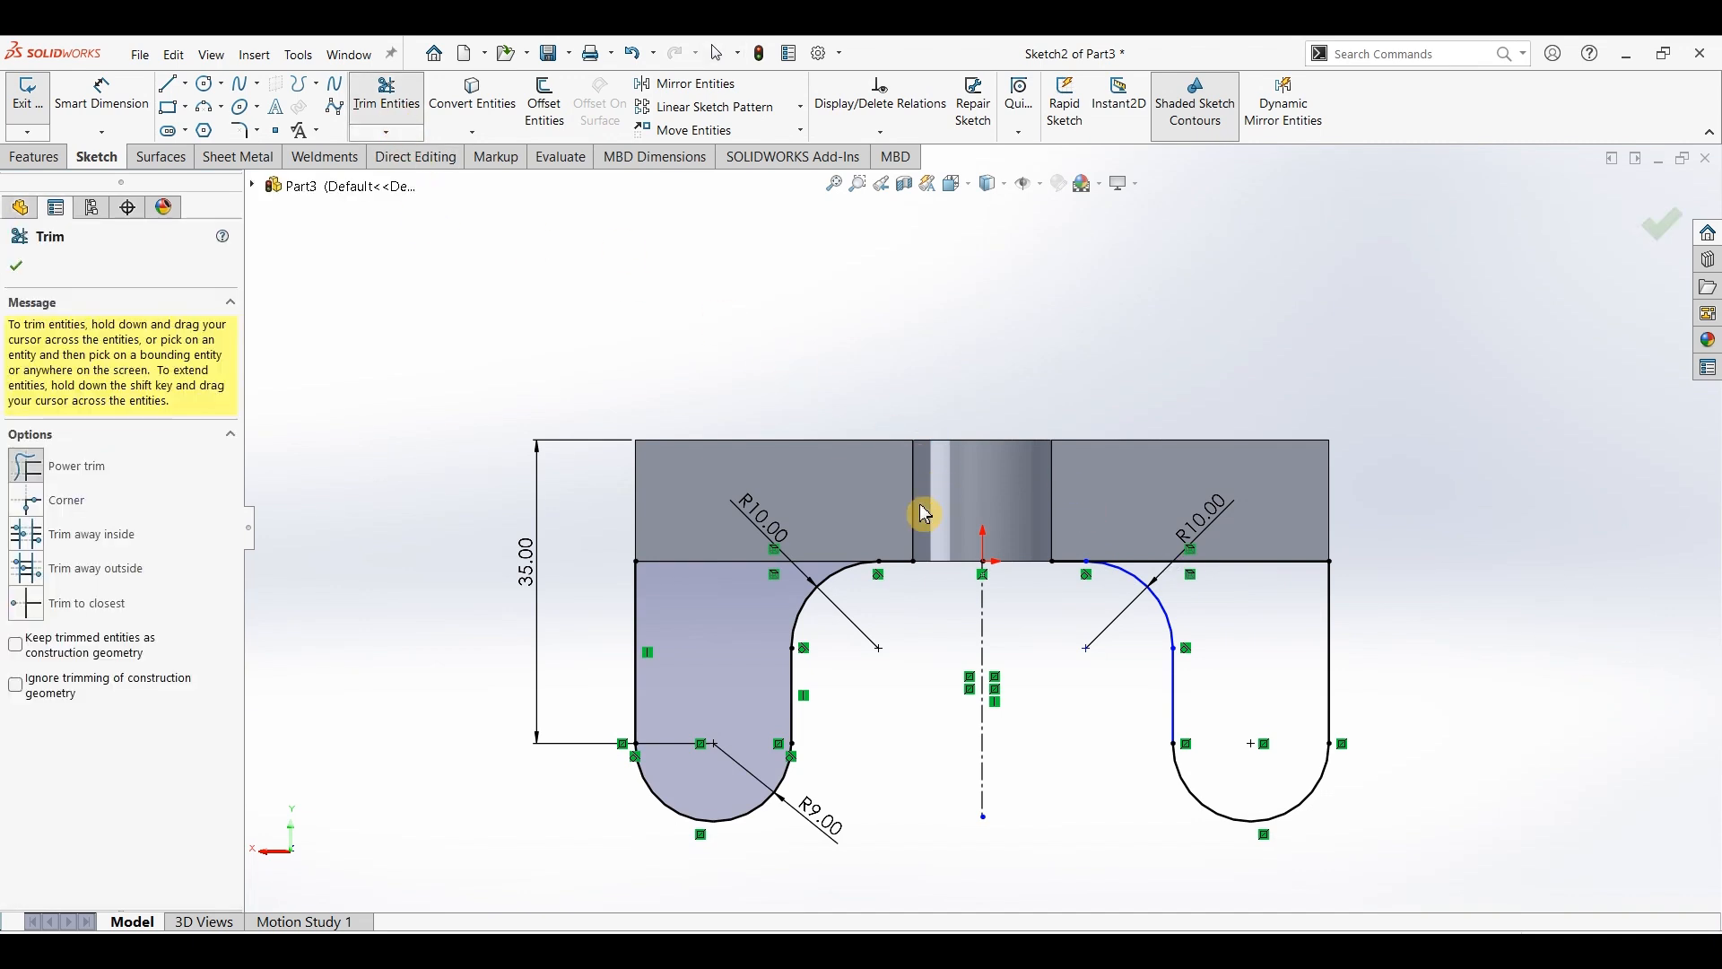
scroll(924, 505, "down", 2)
mouse_move(905, 592)
left_mouse_down()
mouse_move(1121, 530)
mouse_move(1133, 627)
left_mouse_up()
scroll(1122, 655, "up", 3)
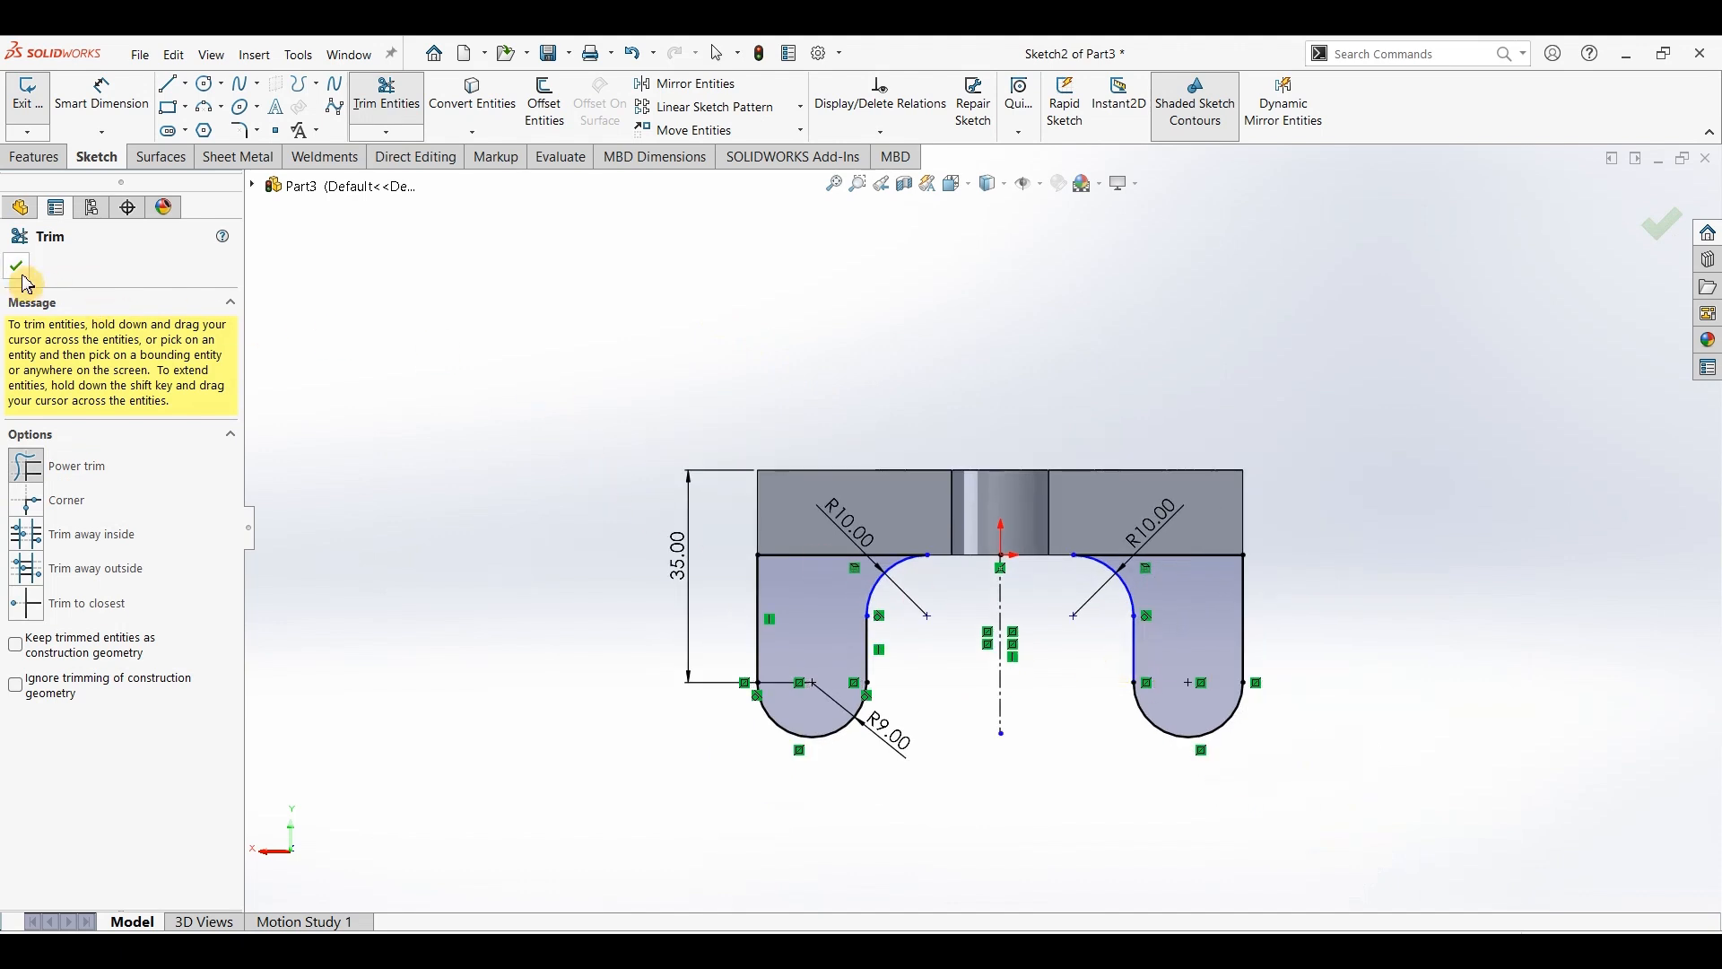
left_click(27, 280)
Extrude both lug profiles as a blind boss 14 mm deep, reversed to run beneath the plate and merged with it.
left_click(49, 171)
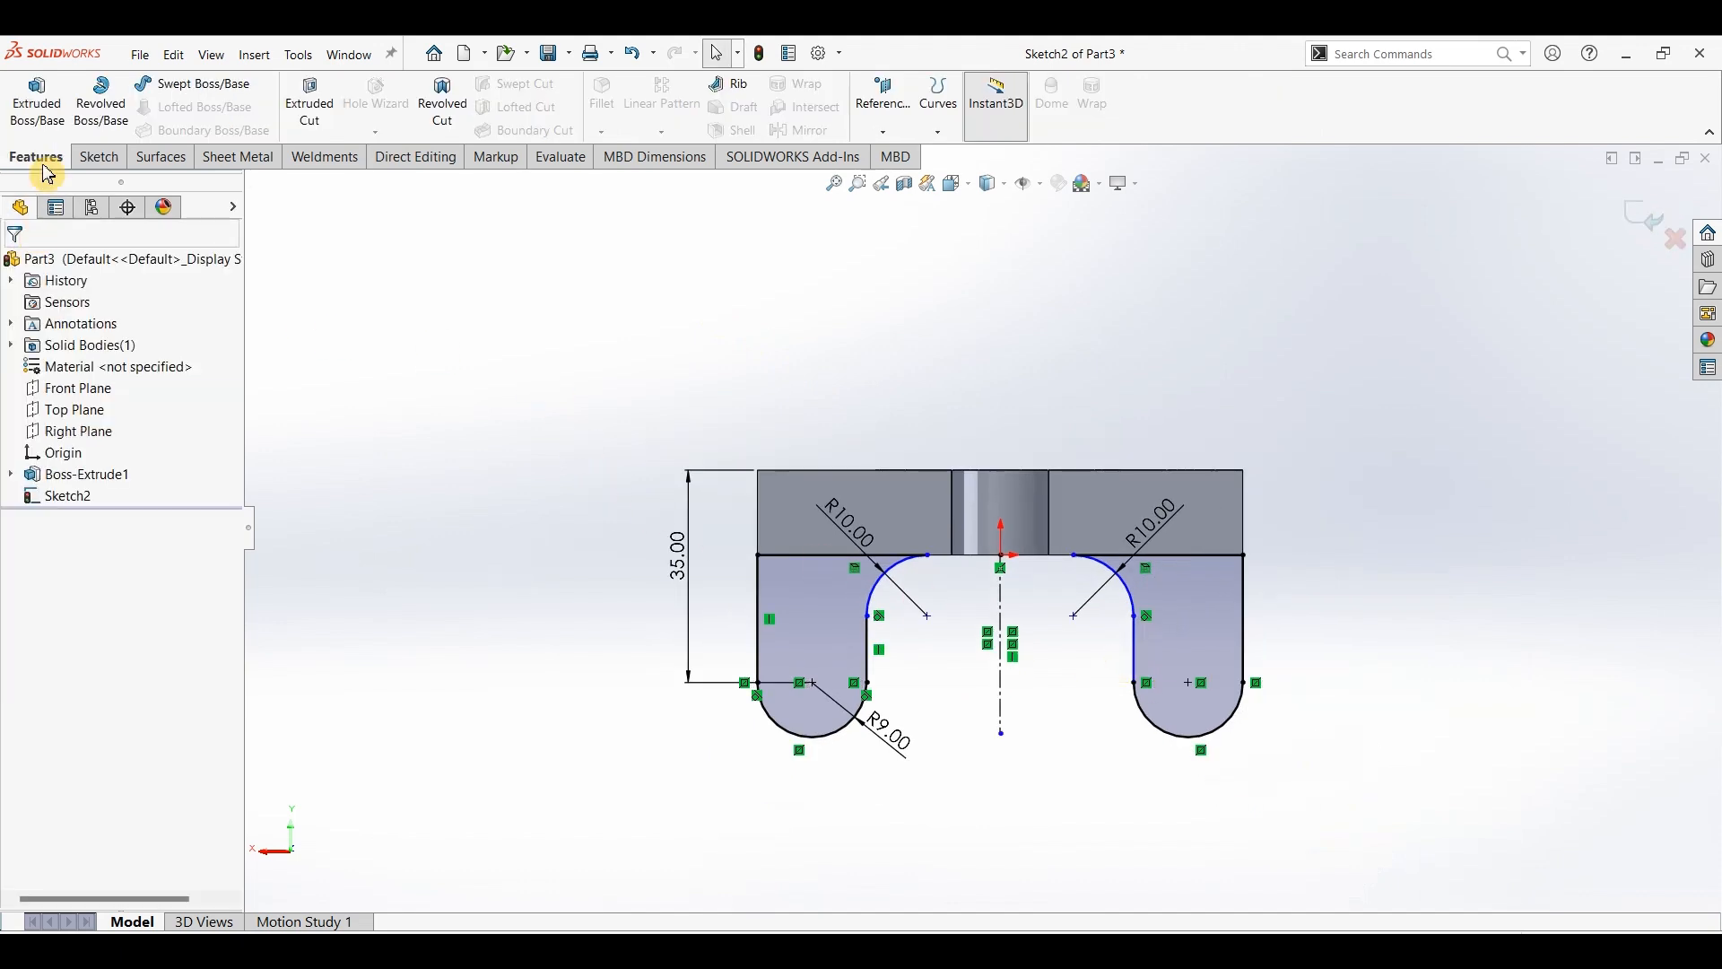
left_click(37, 100)
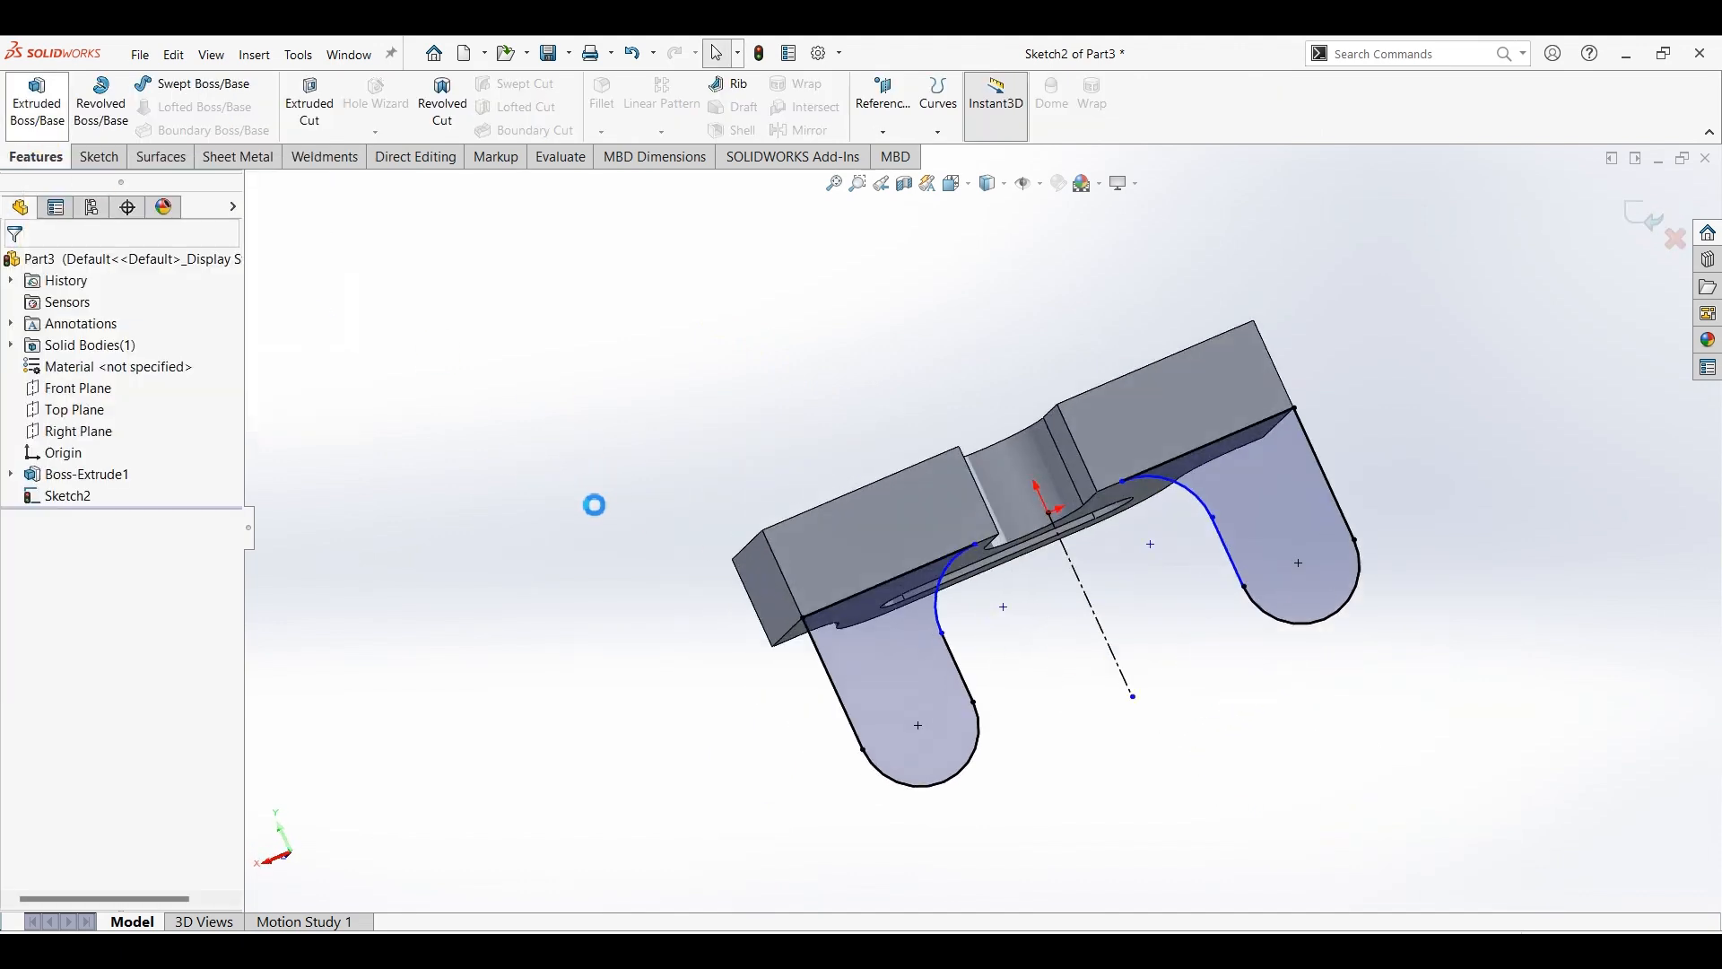
middle_click_drag(661, 611, 749, 482)
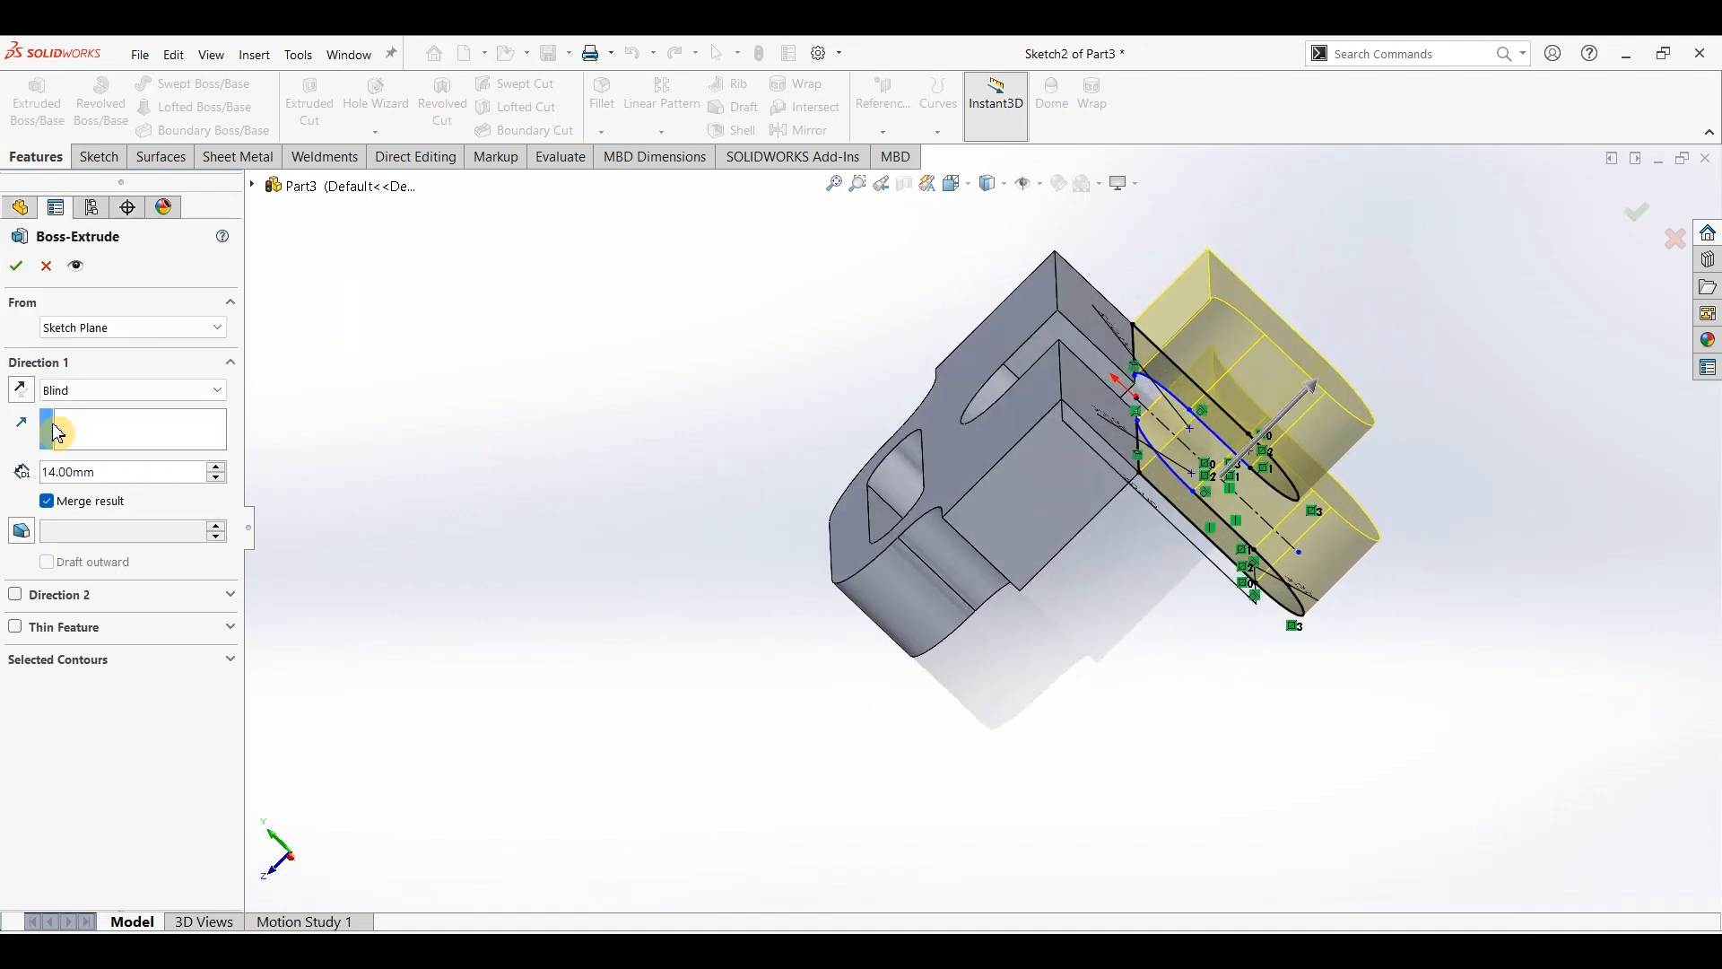
left_click(19, 399)
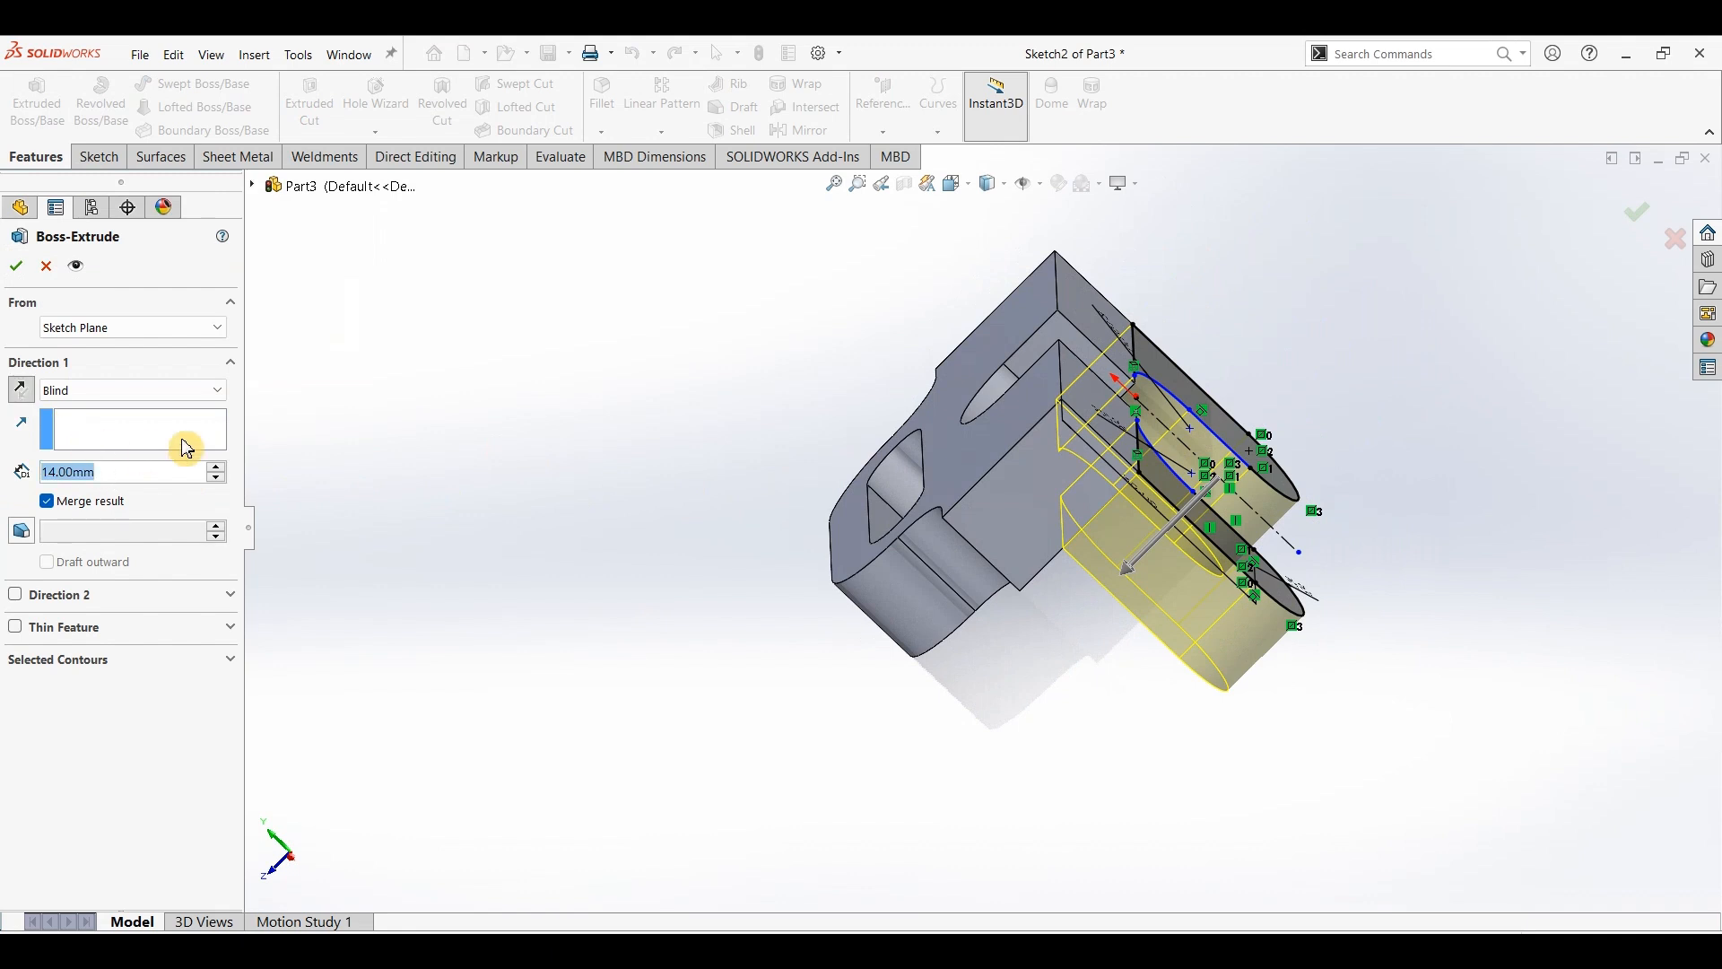
left_click(16, 265)
Check the side view in the PDF drawing and start a new sketch on the part's flat outer side face in SOLIDWORKS.
middle_click_drag(811, 726, 829, 574)
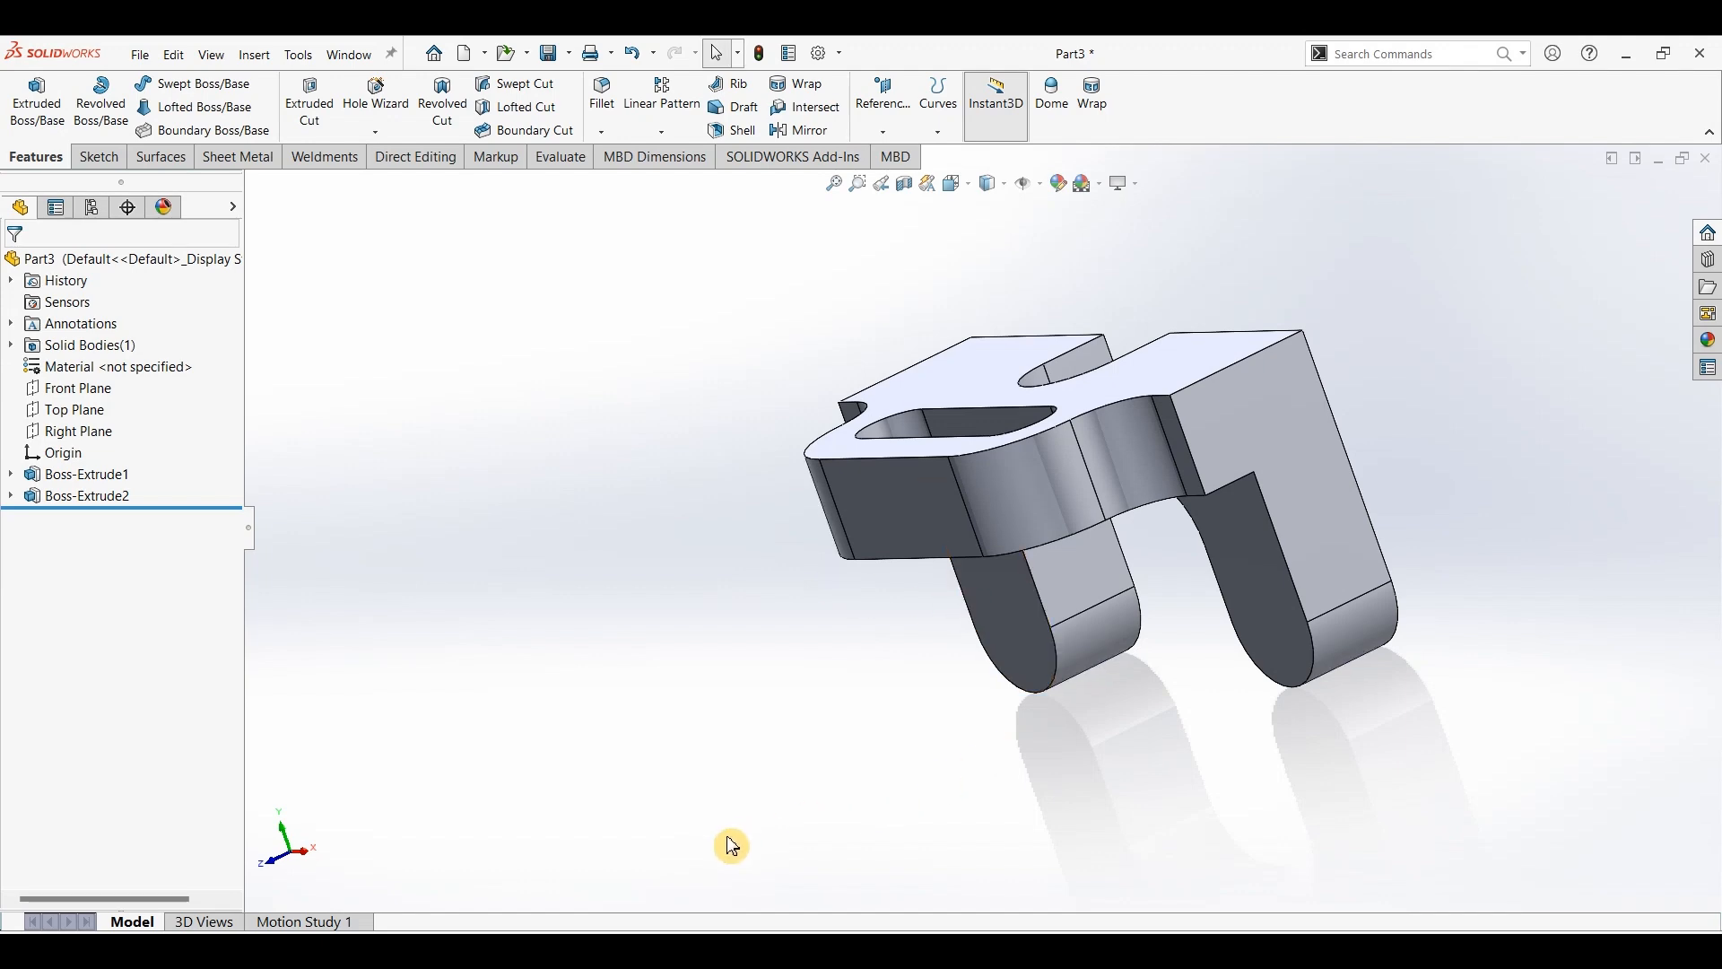
key("alt+Tab")
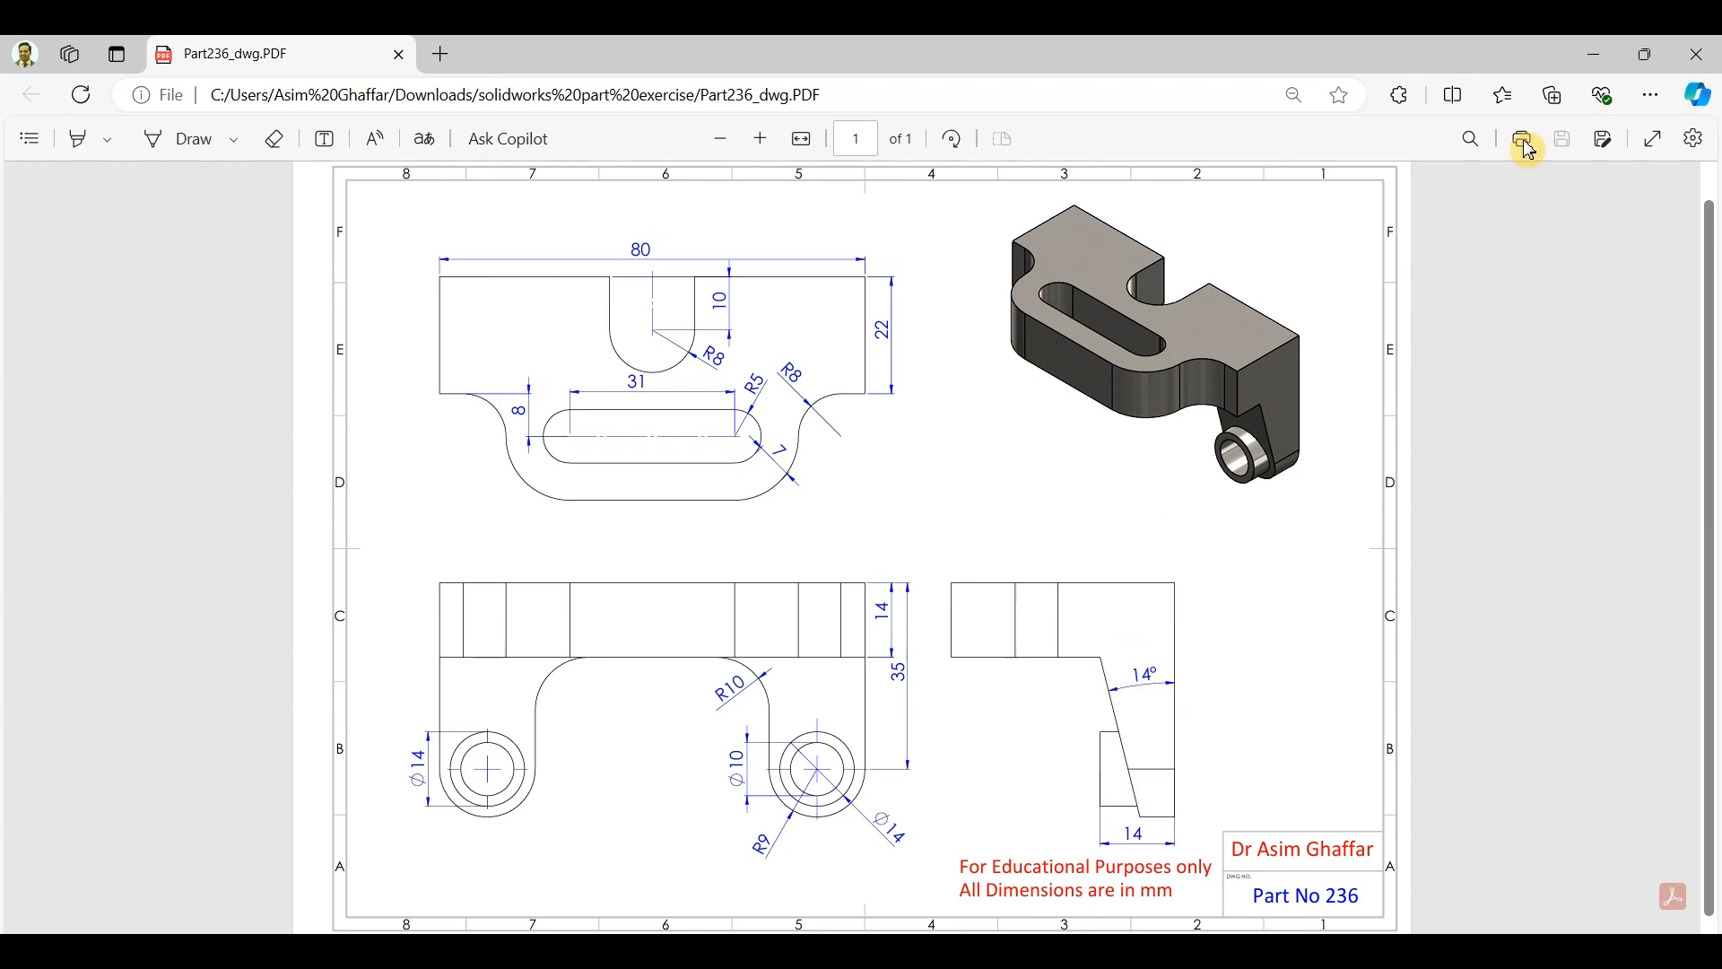
left_click(1595, 54)
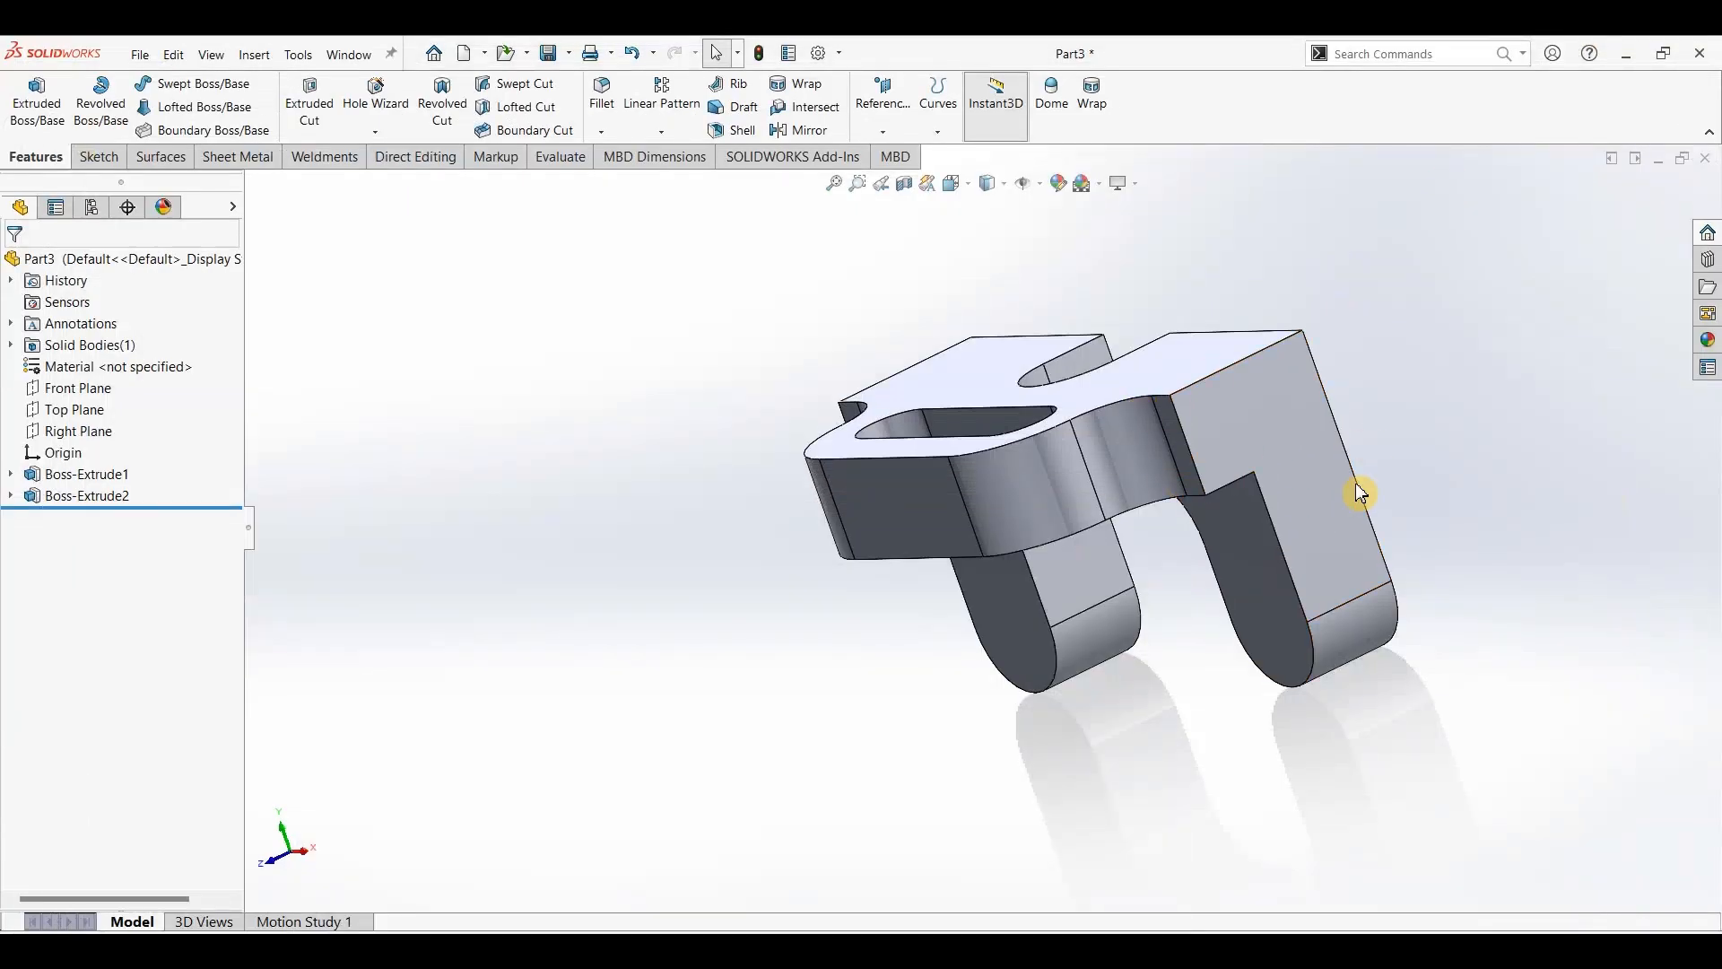
left_click(1326, 515)
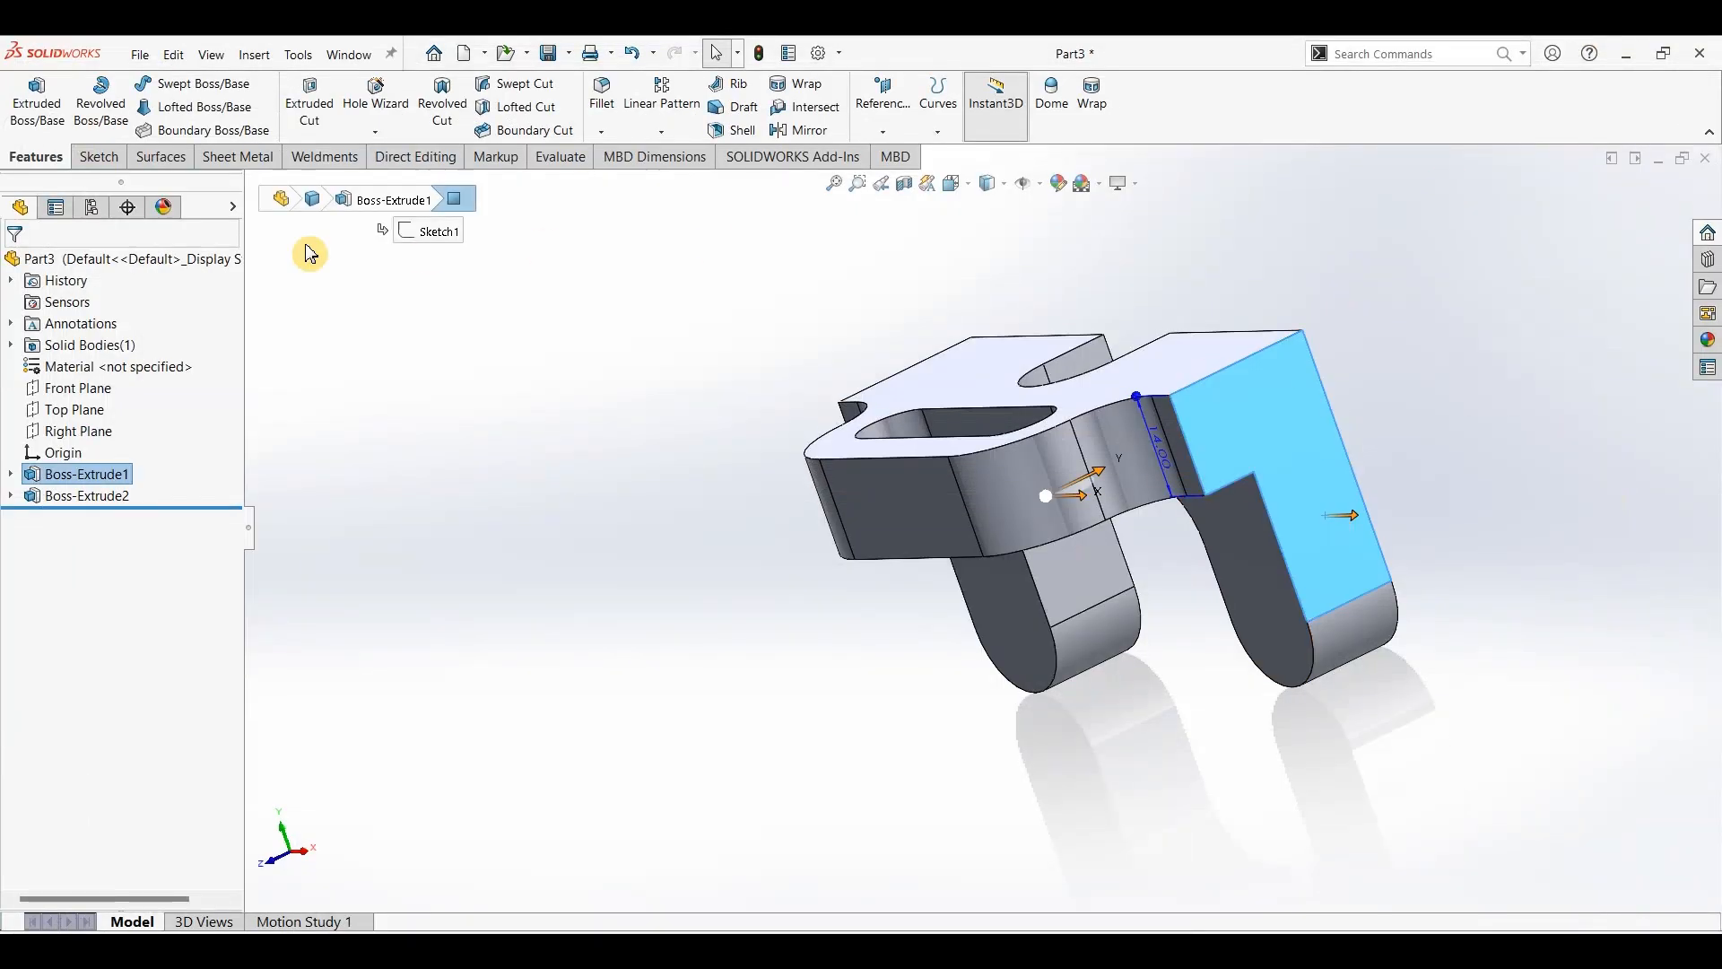
left_click(99, 157)
left_click(27, 94)
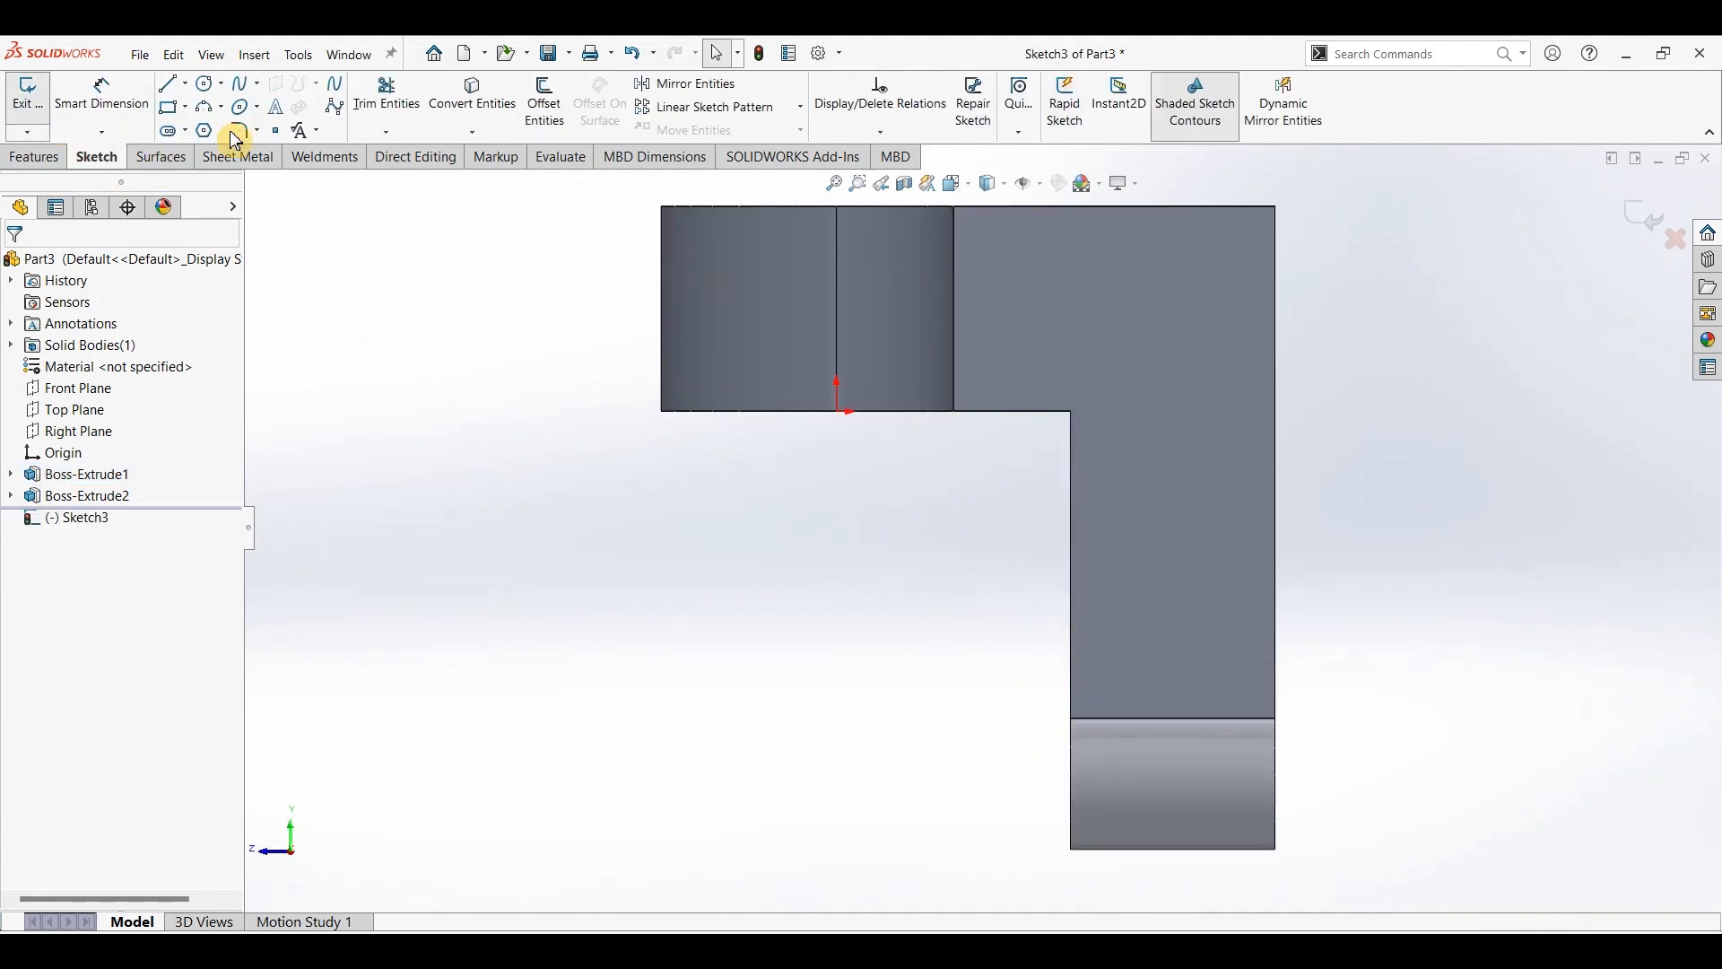
Sketch a slanted line about 30.3 mm long from the inner corner under the plate to the lug's lower edge.
key("l")
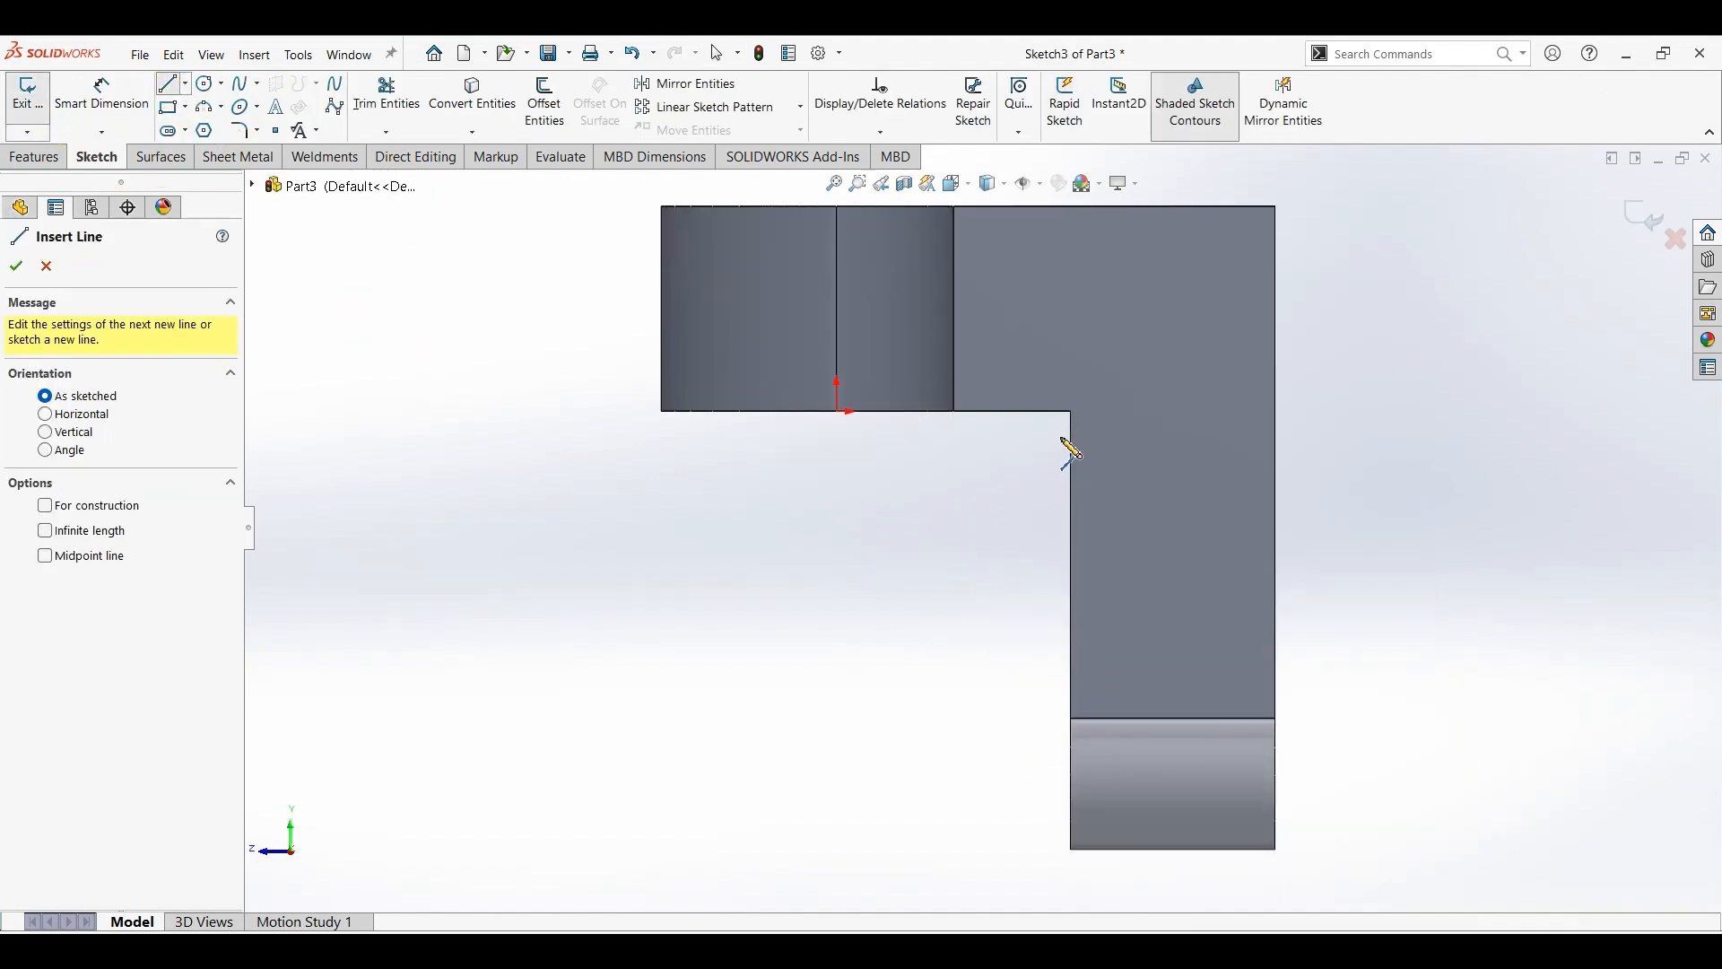
left_click(1071, 412)
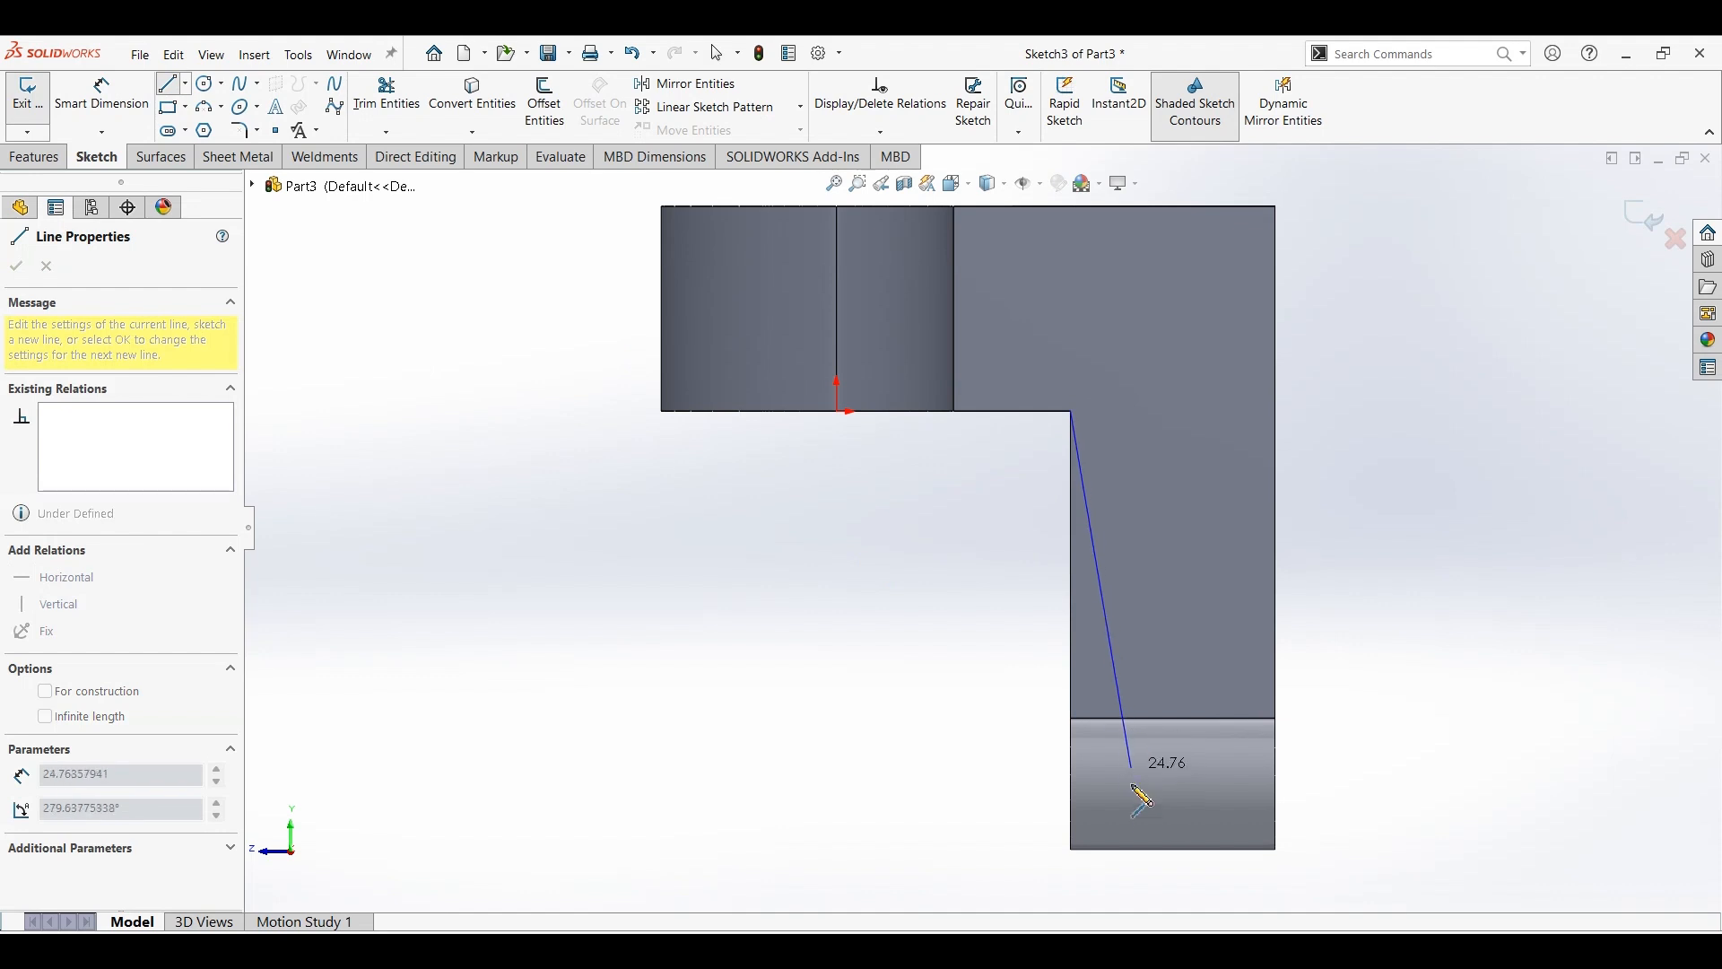
left_click(1135, 850)
Dimension the angle between the slanted line and the part's straight outer vertical edge as 14°.
left_click(173, 83)
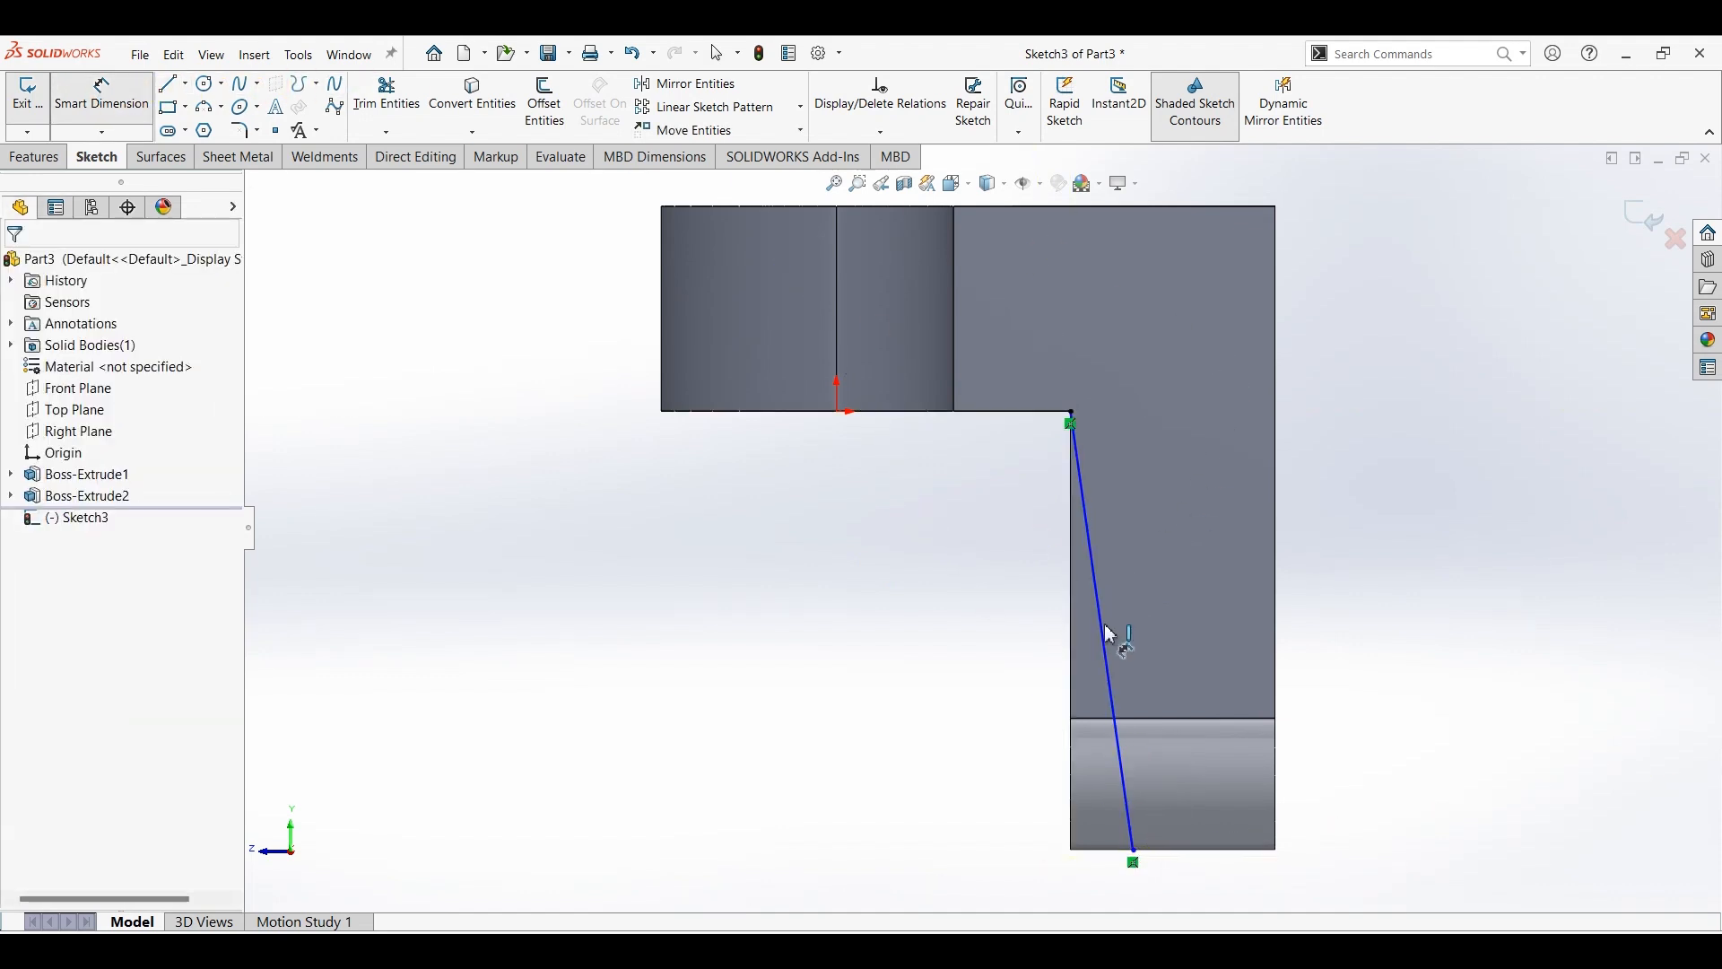
left_click(1110, 634)
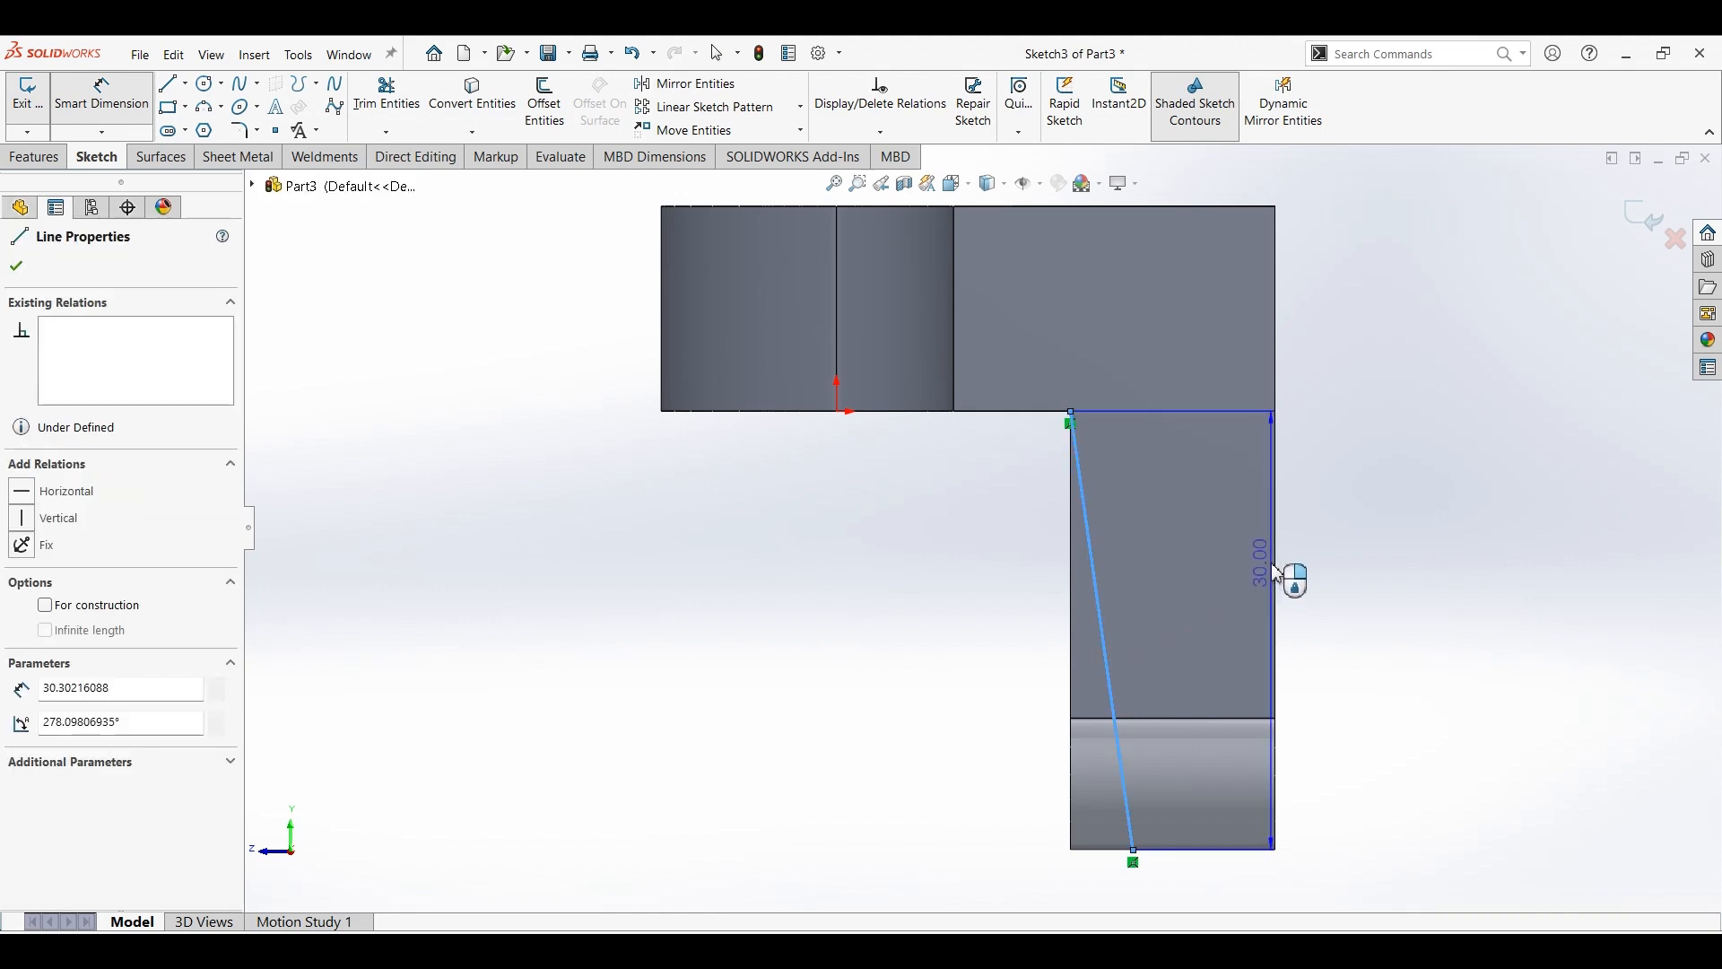
left_click(1278, 575)
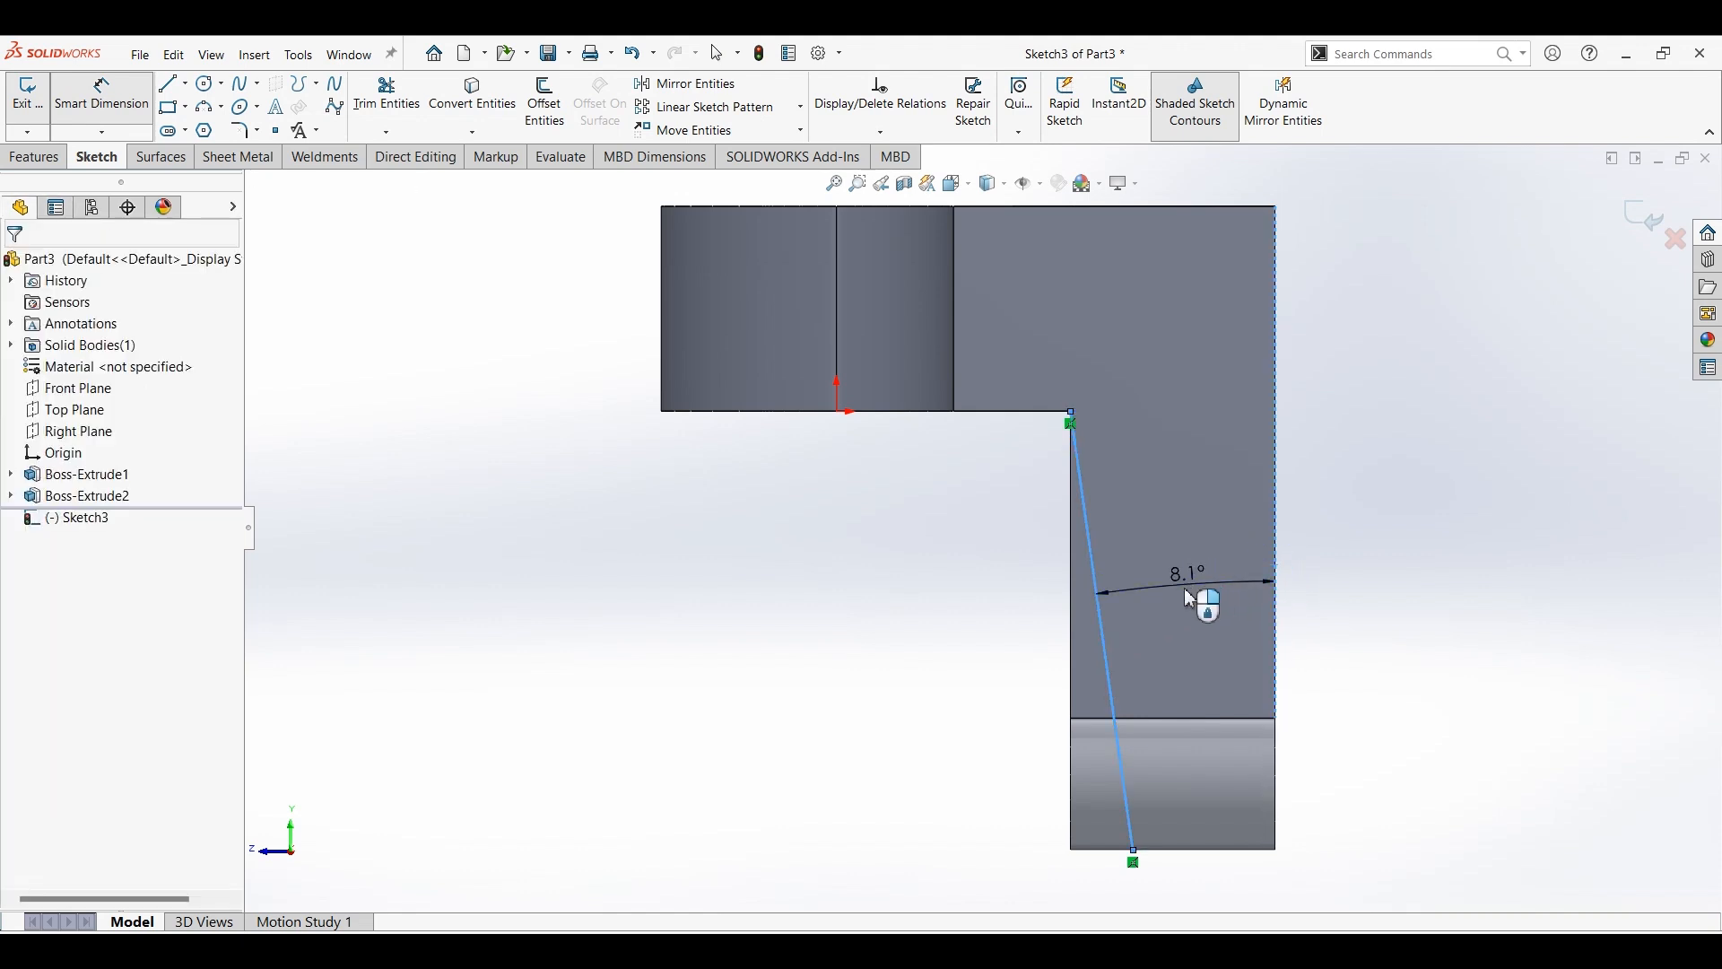
left_click(1191, 599)
left_click(1175, 574)
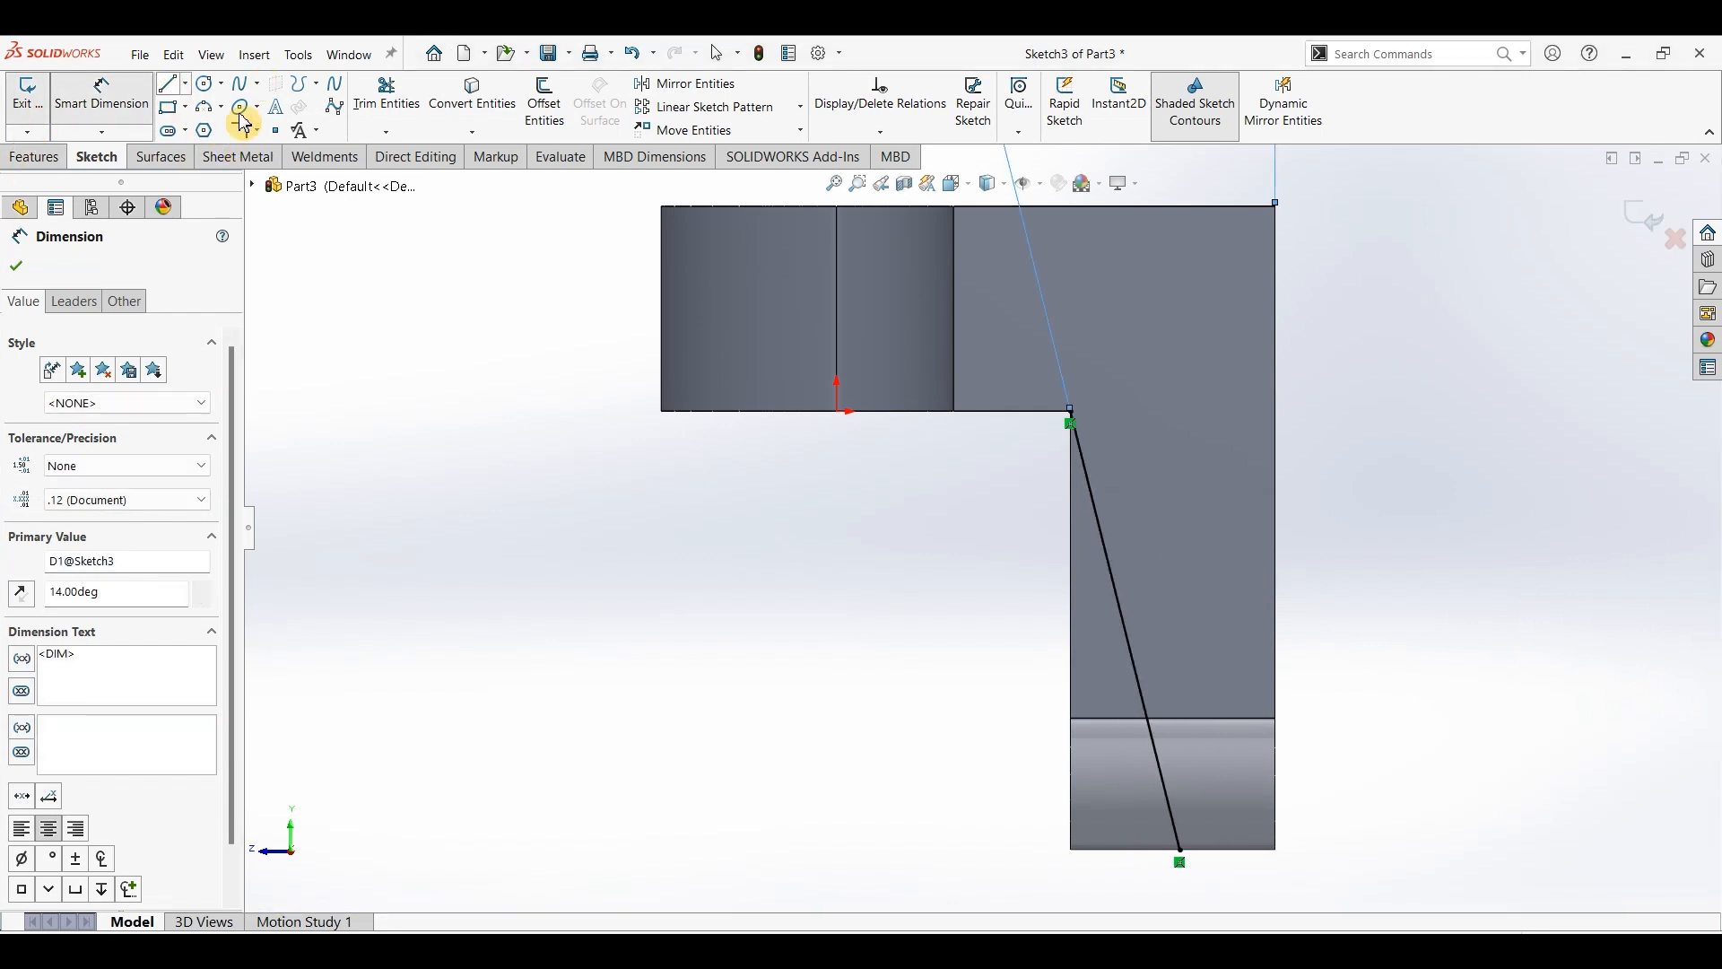
Close the triangular cut profile with a vertical line down the lug's inner edge and a horizontal line to the slanted line's lower end.
left_click(173, 89)
left_click(1071, 411)
left_click(1071, 851)
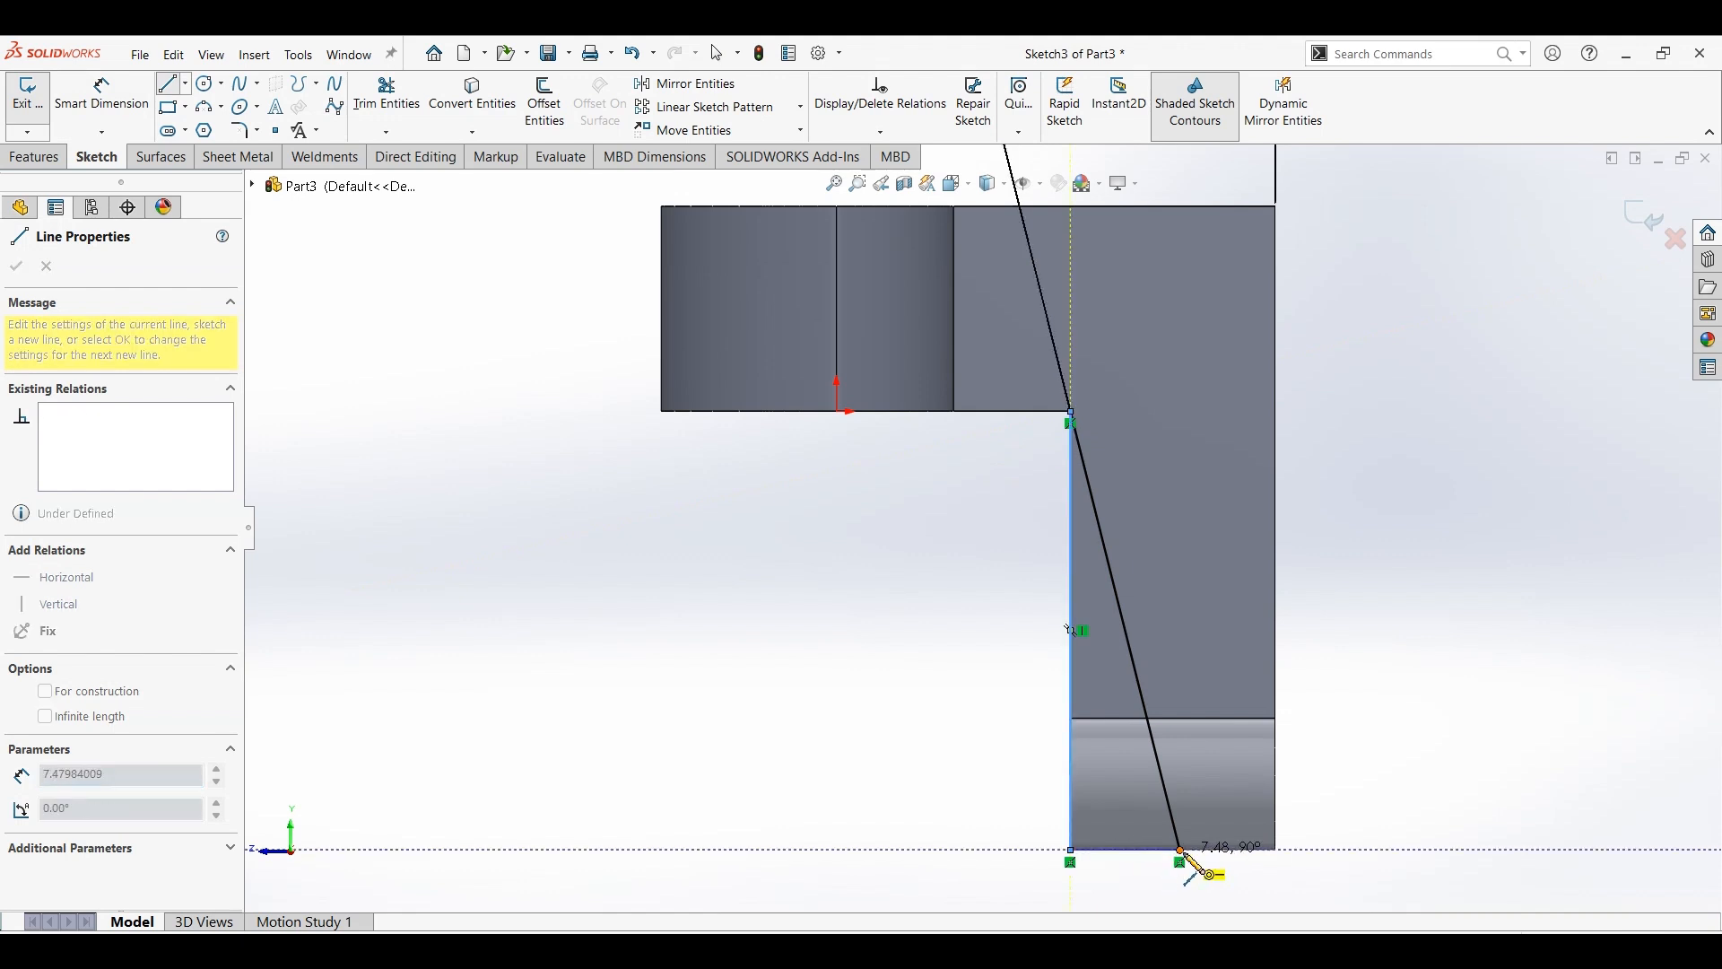
left_click(1180, 850)
Extrude-cut the triangular profile through all, tapering both lugs.
left_click(36, 158)
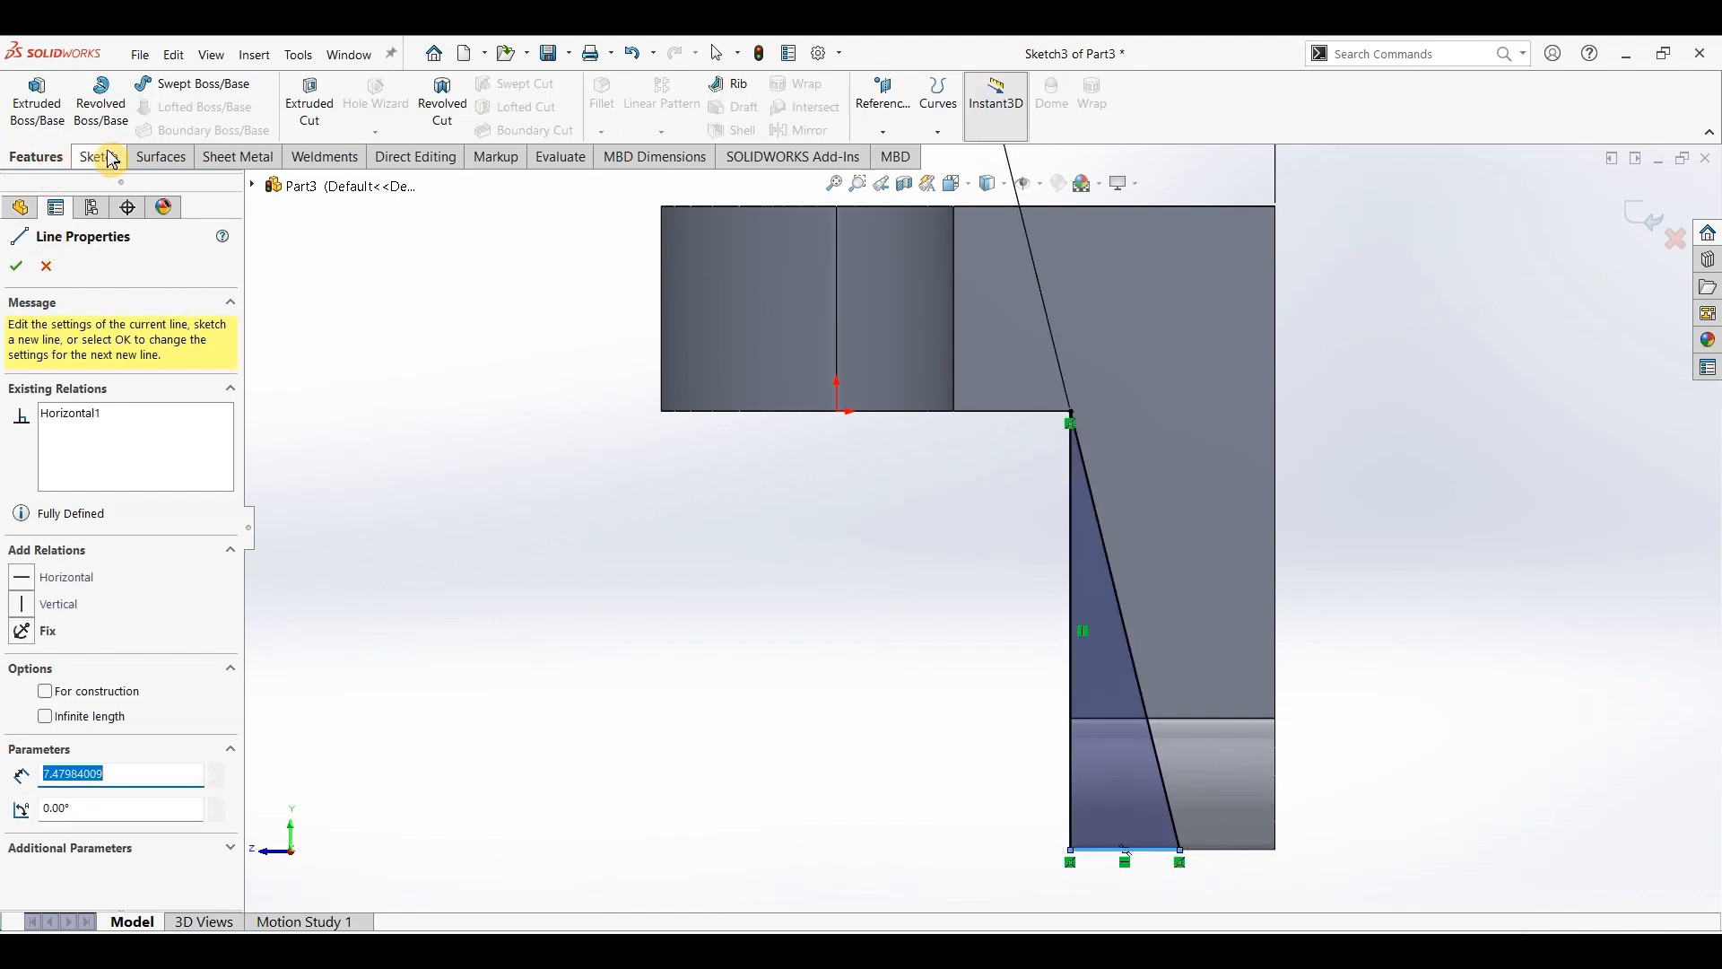
left_click(314, 112)
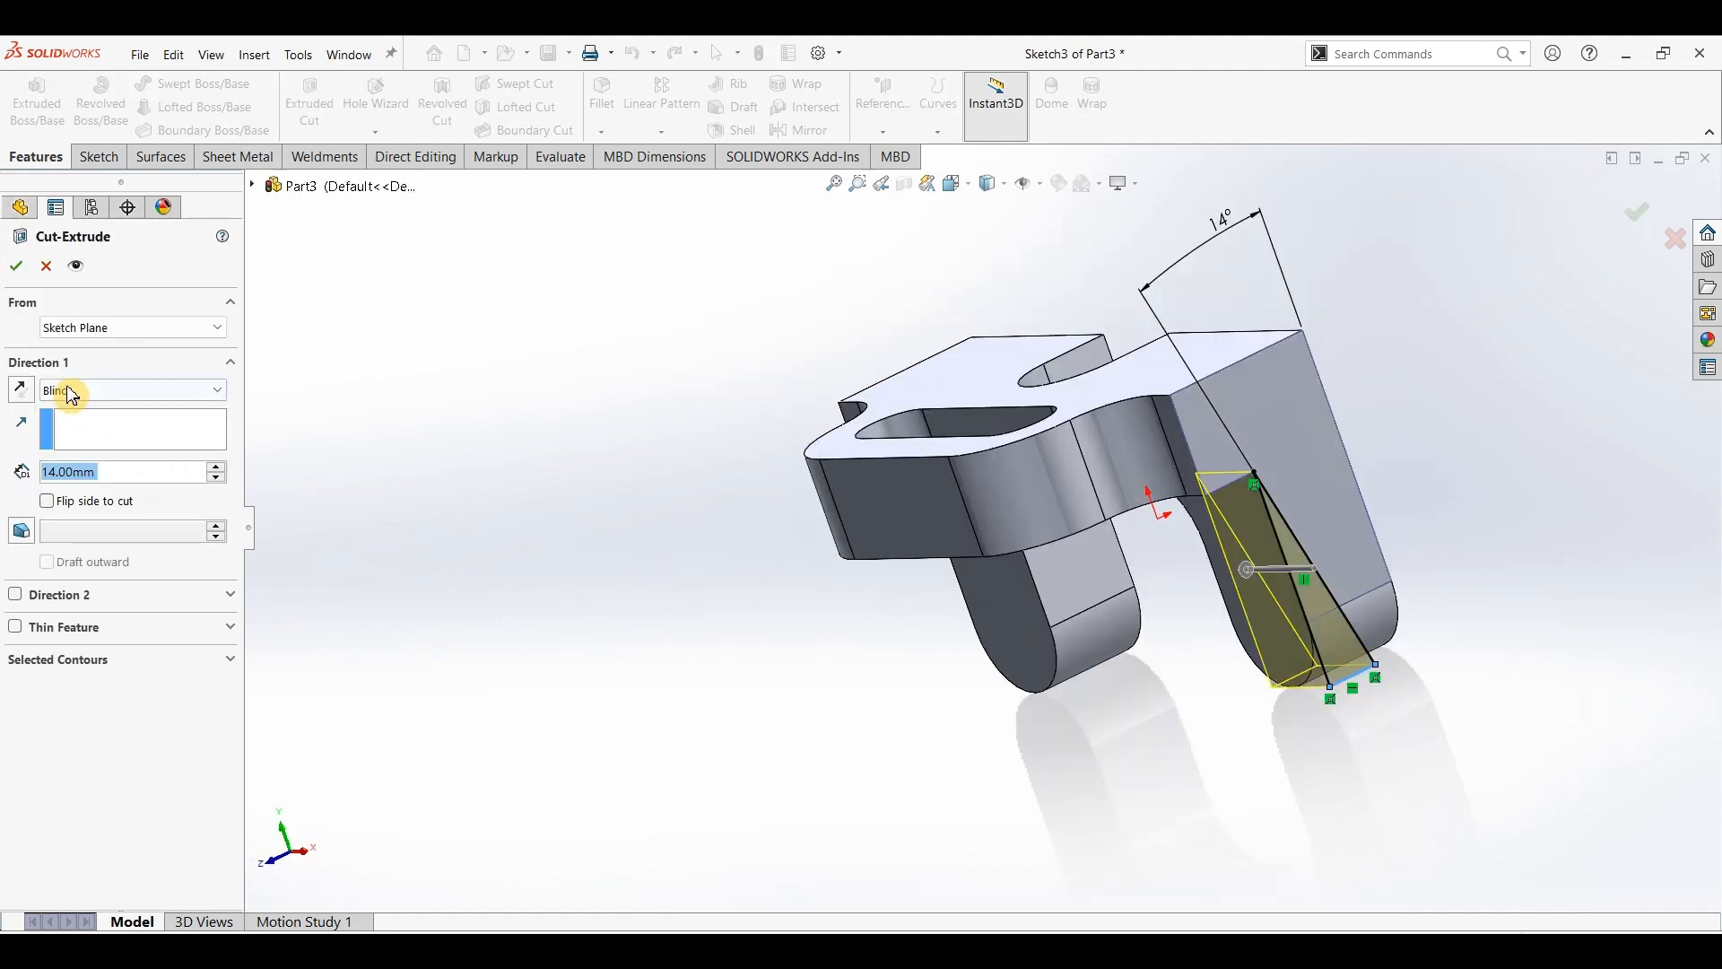
left_click(71, 394)
left_click(72, 426)
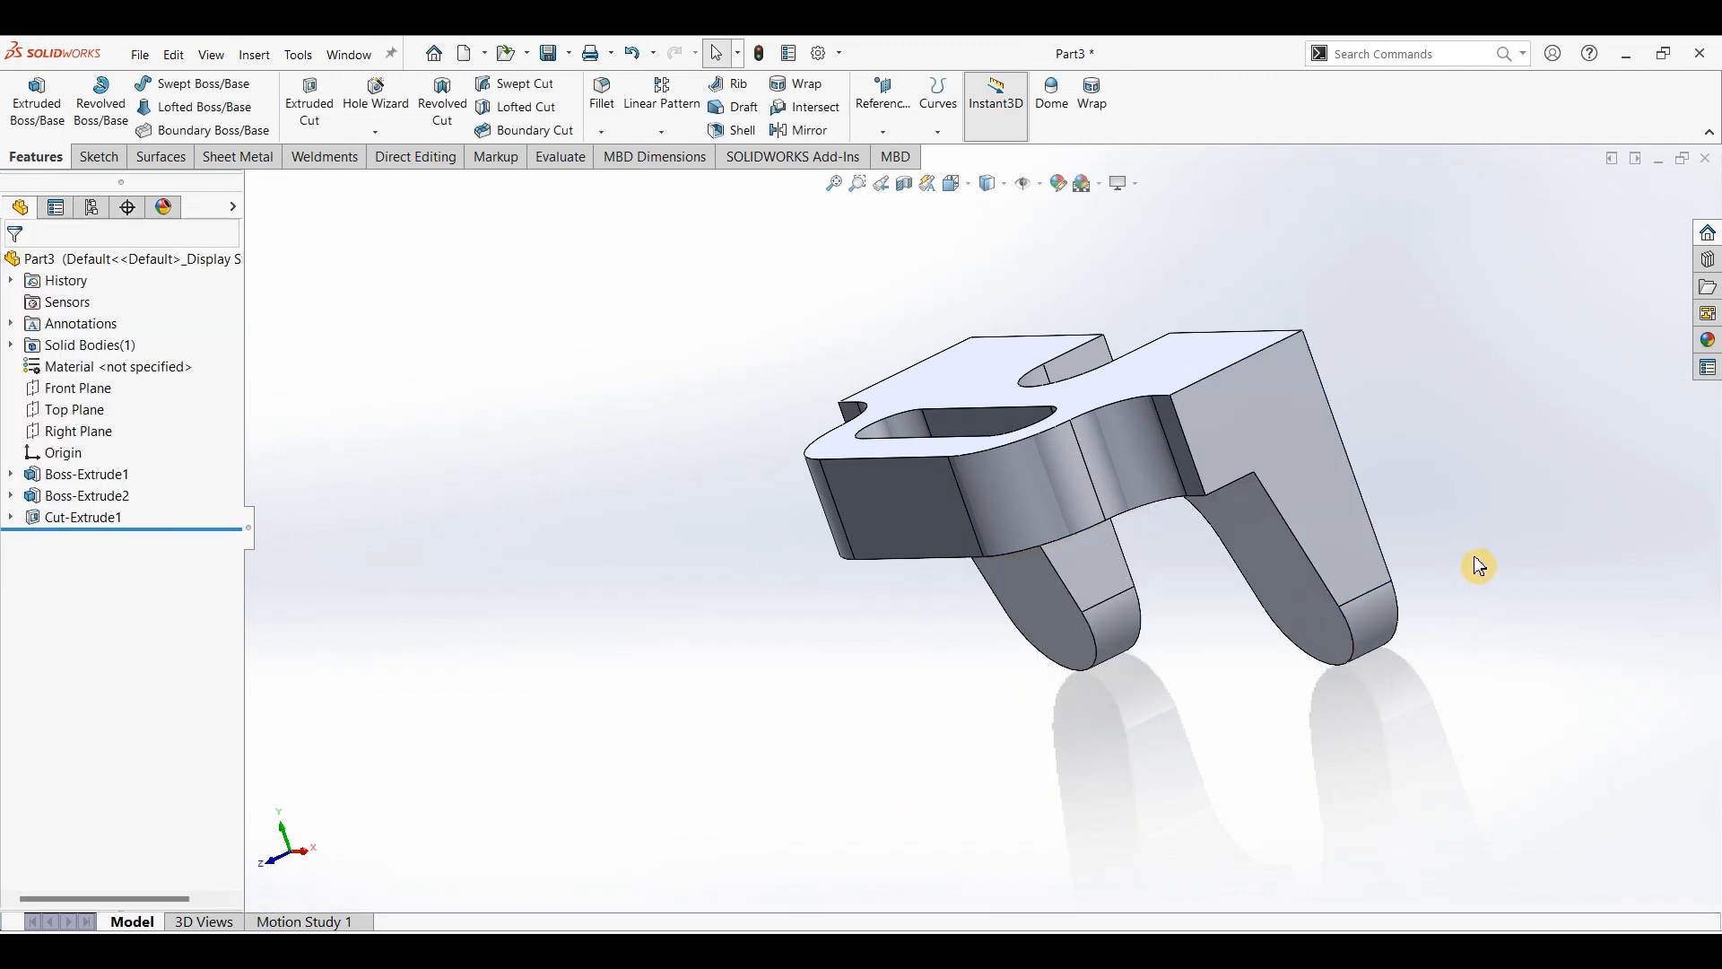
Start a sketch on the lugs' flat back face and draw a circle about 17.4 mm in diameter and a smaller one, each concentric with a rounded end.
middle_click_drag(1480, 566, 992, 615)
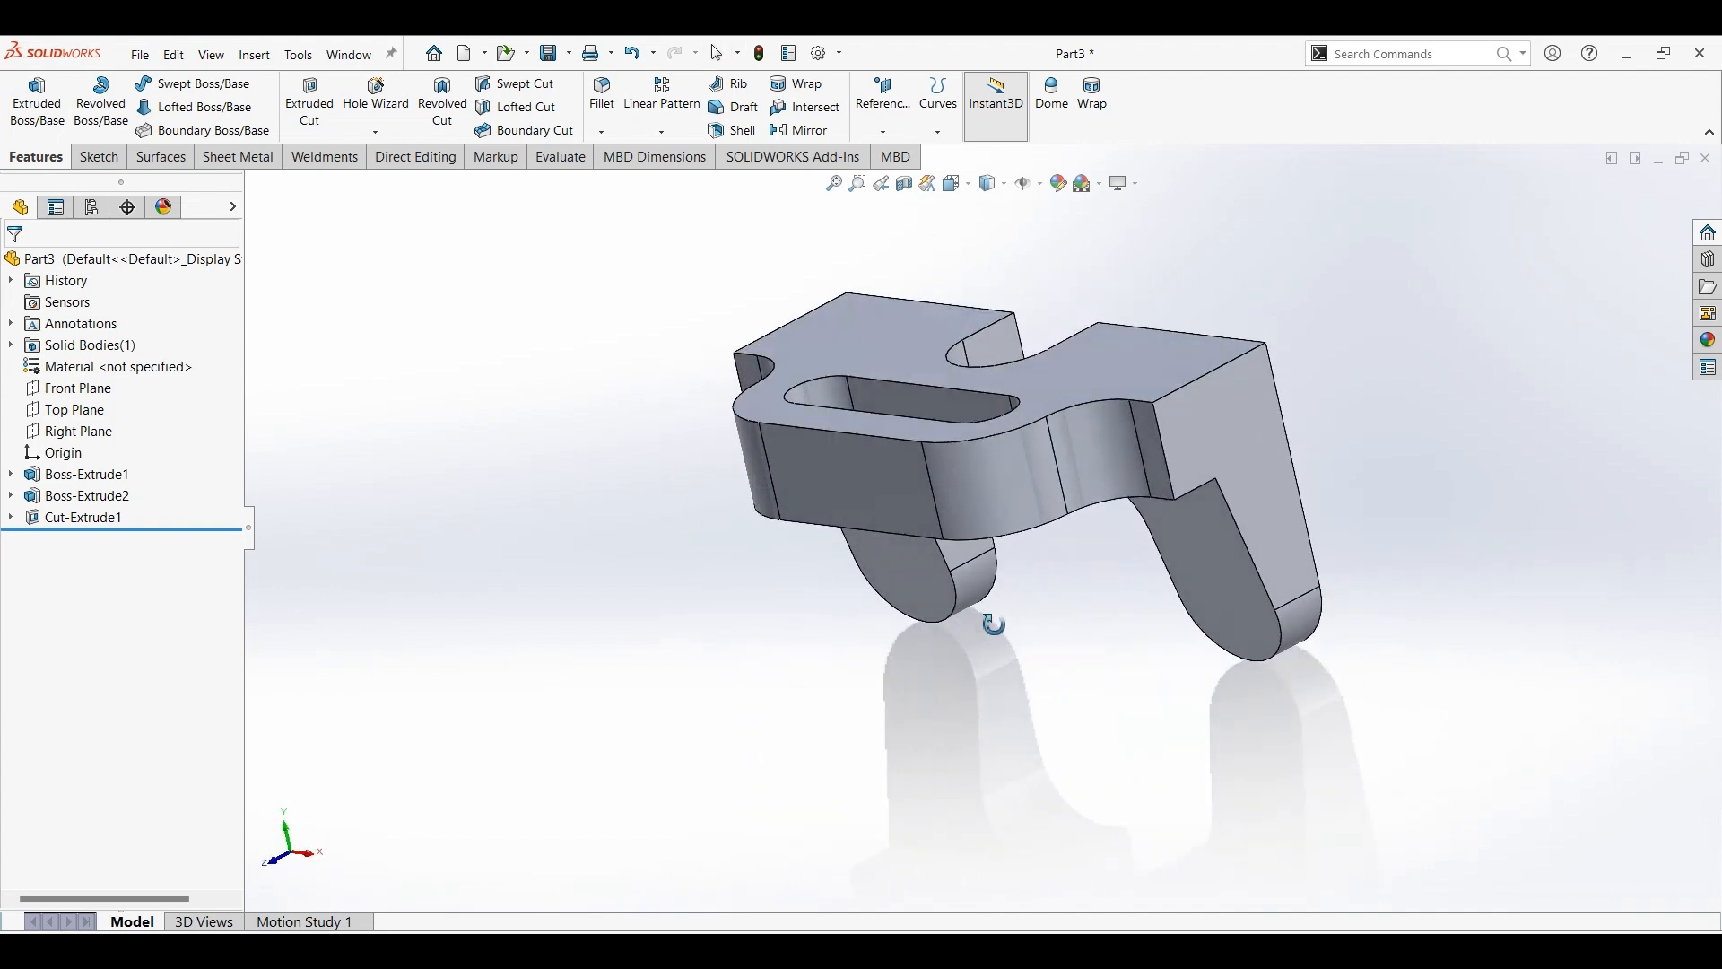
middle_click_drag(928, 768, 954, 696)
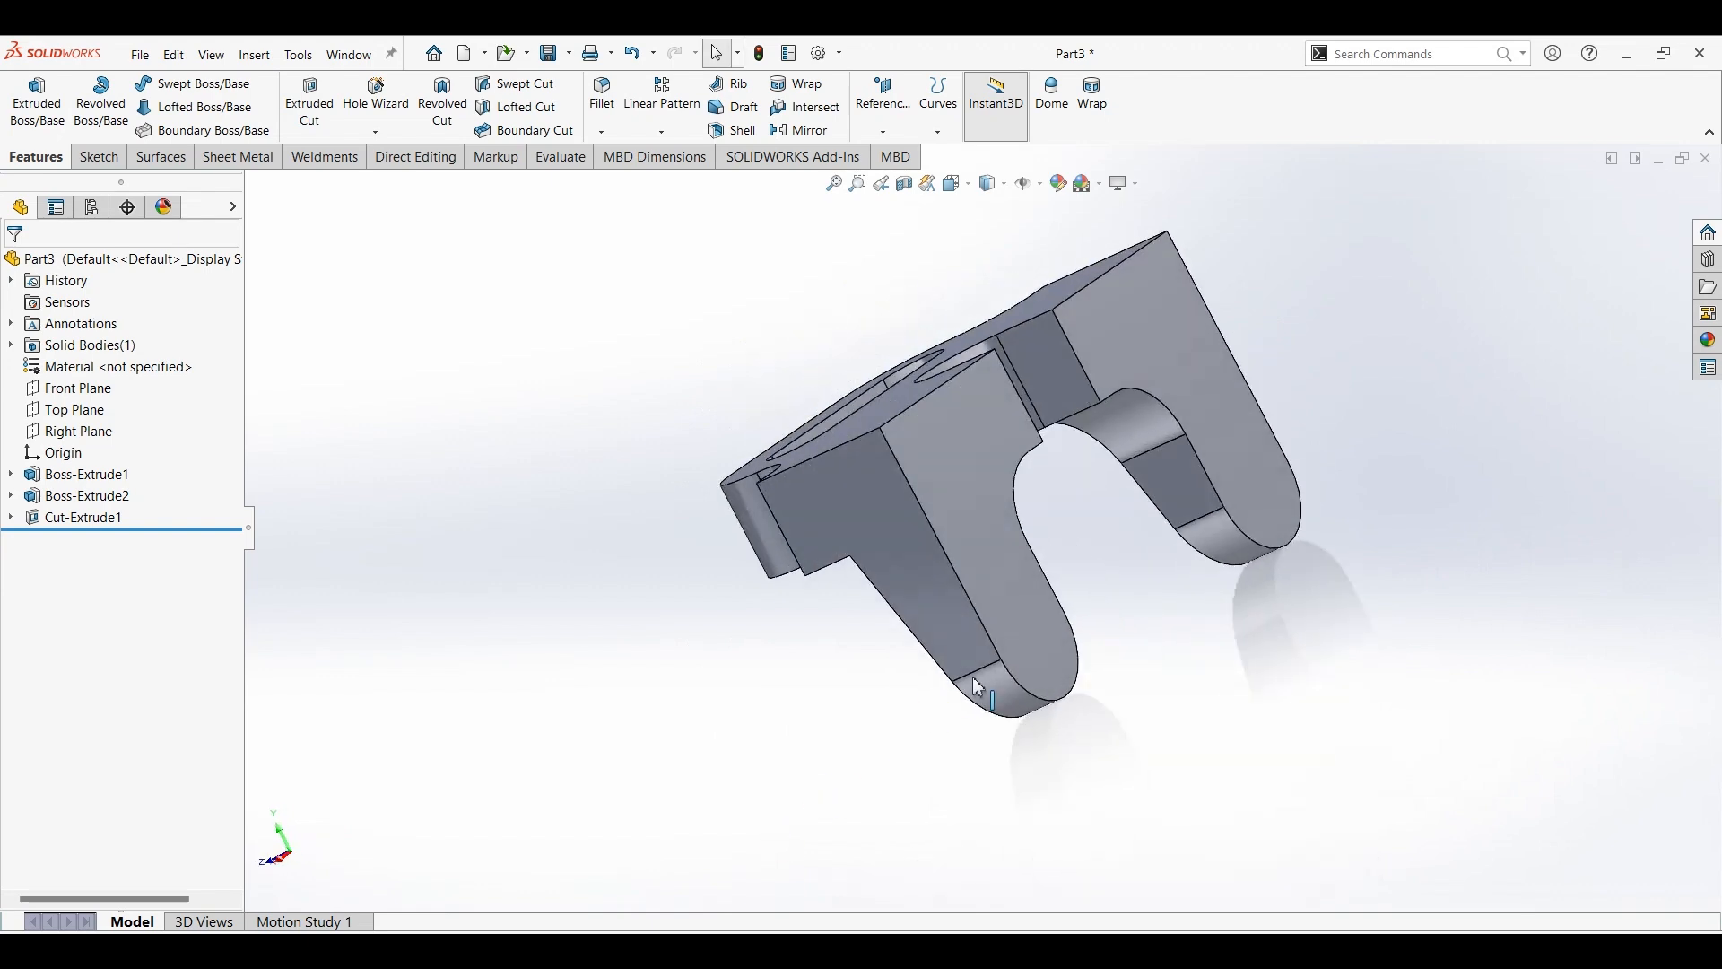
left_click(1048, 676)
left_click(84, 169)
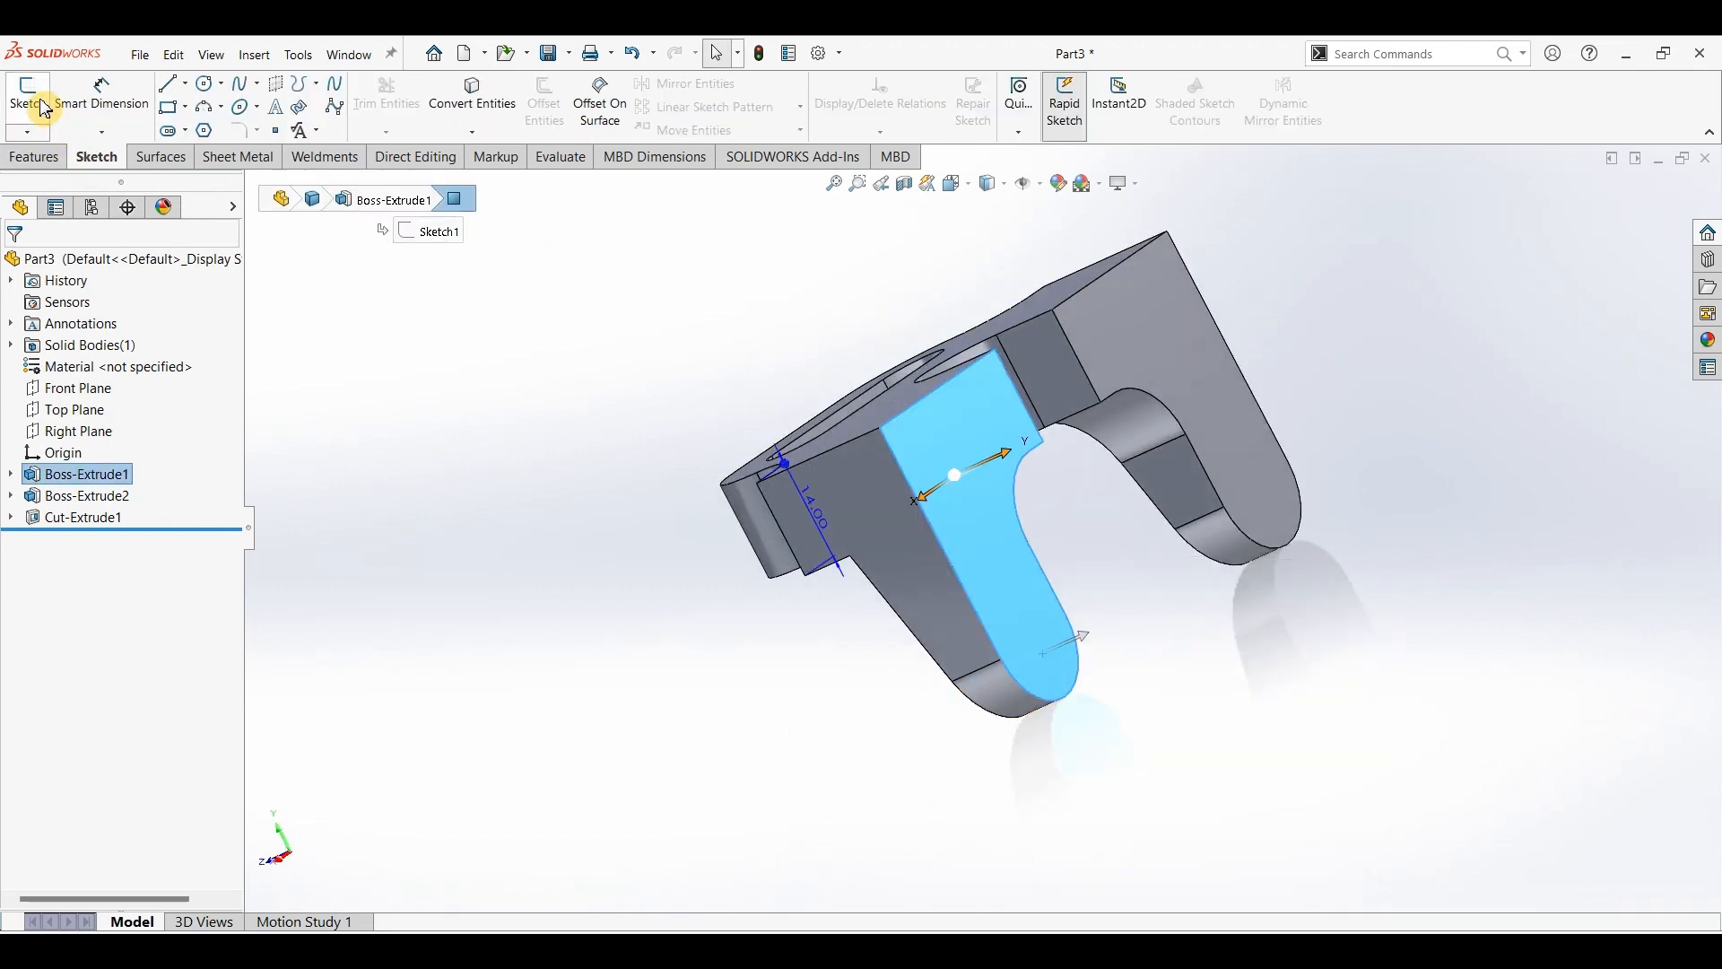
left_click(36, 95)
left_click(207, 84)
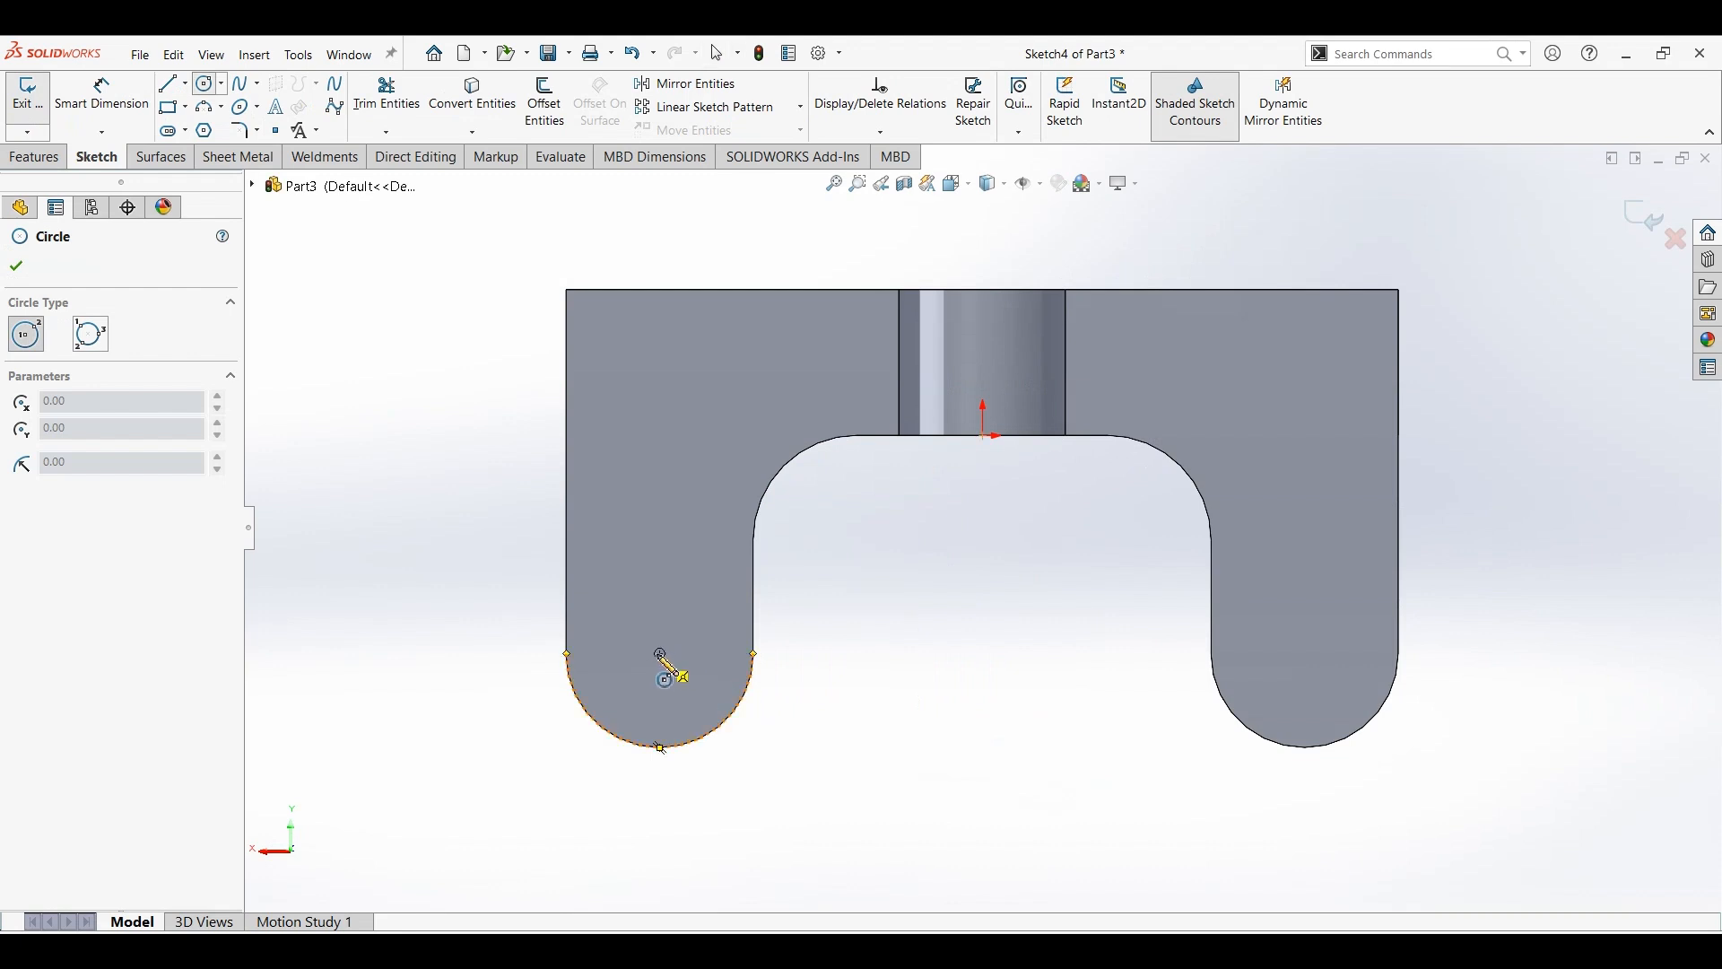
left_click(661, 655)
left_click(725, 589)
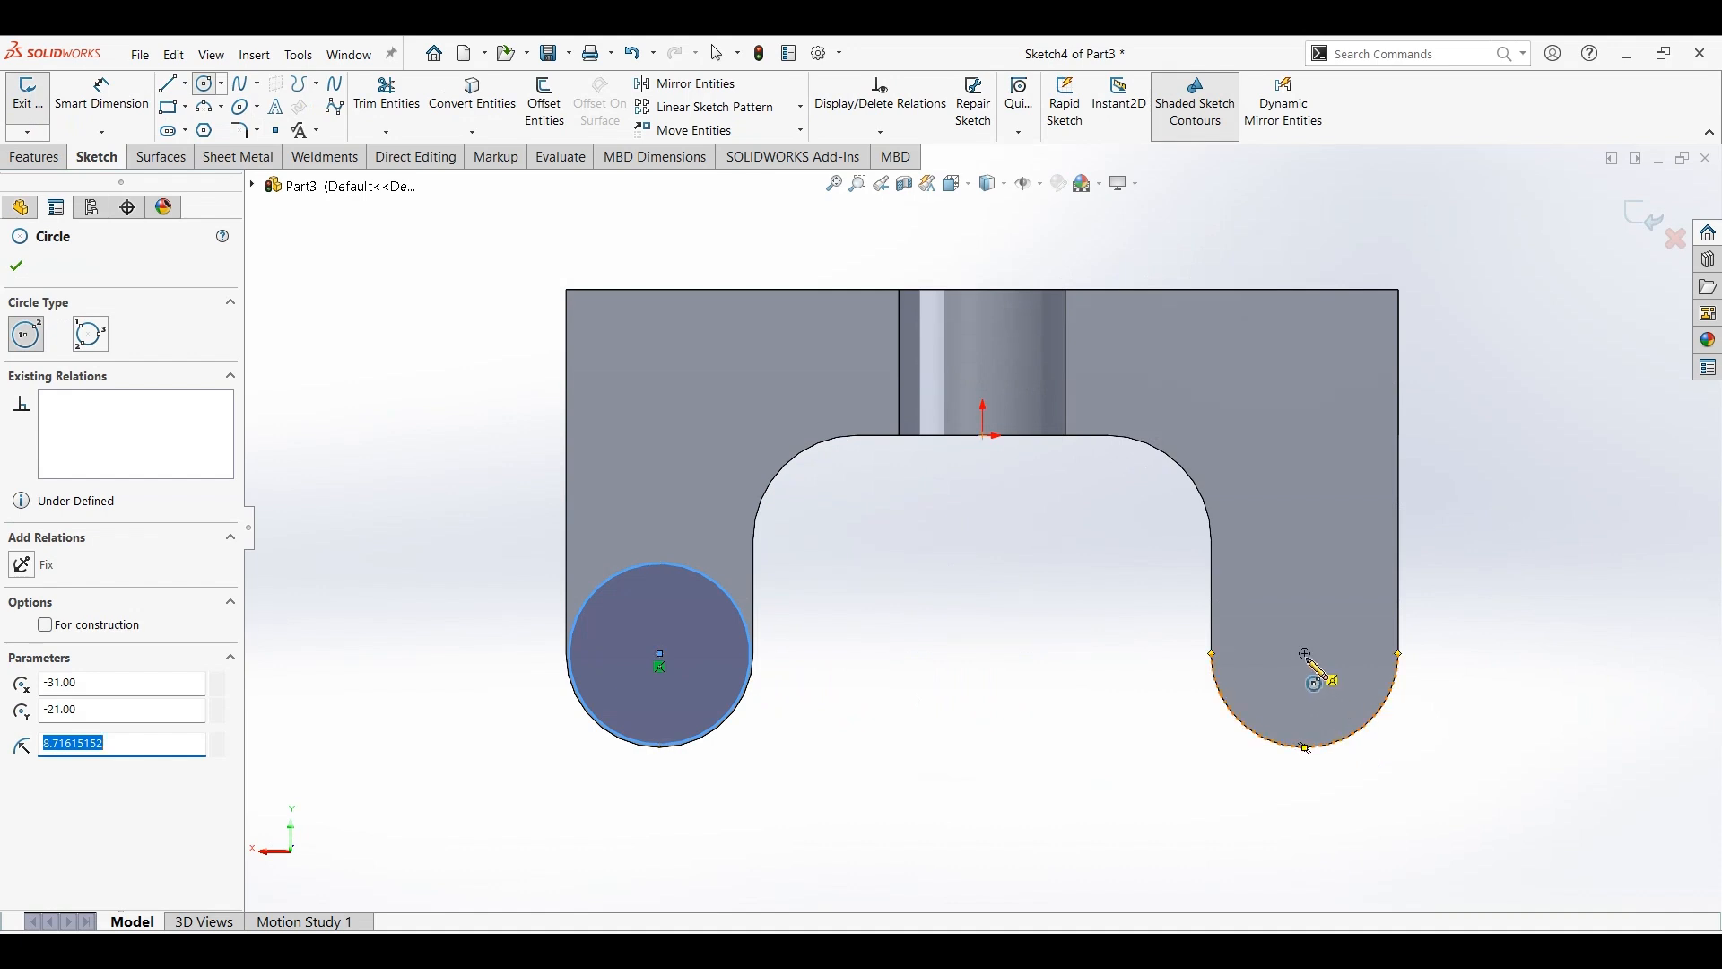
left_click(1306, 655)
left_click(1339, 622)
key("Escape")
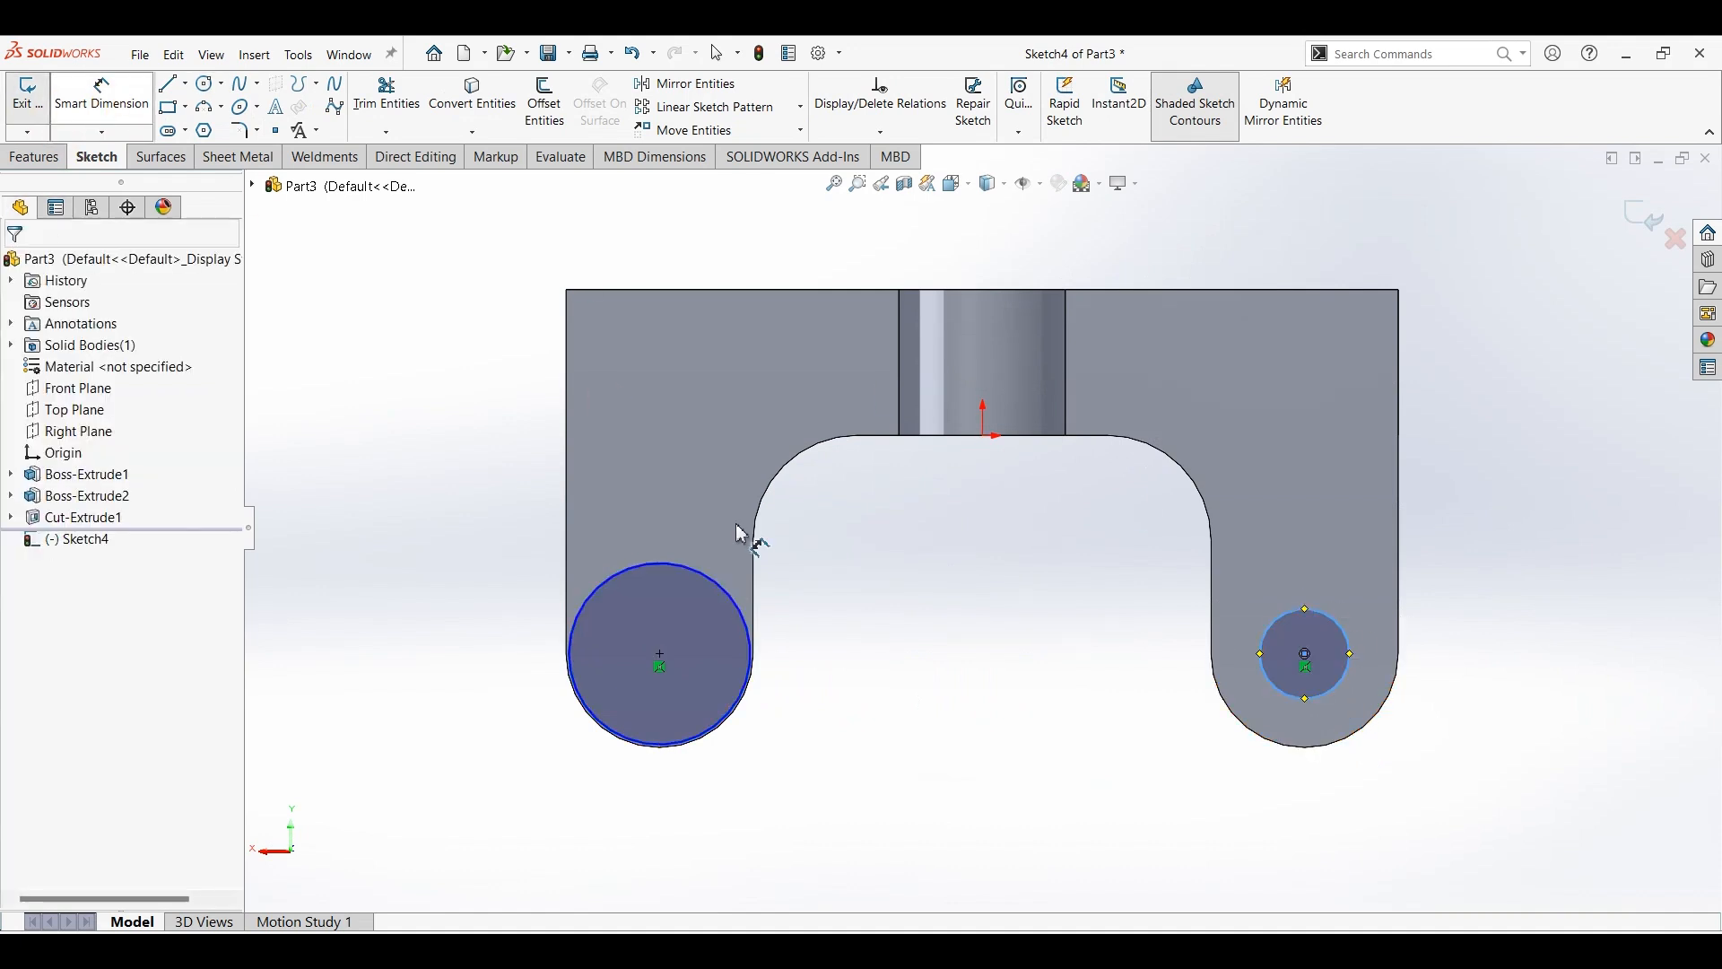
Dimension the larger lug circle to a diameter of 14 mm.
left_click(734, 611)
left_click(836, 609)
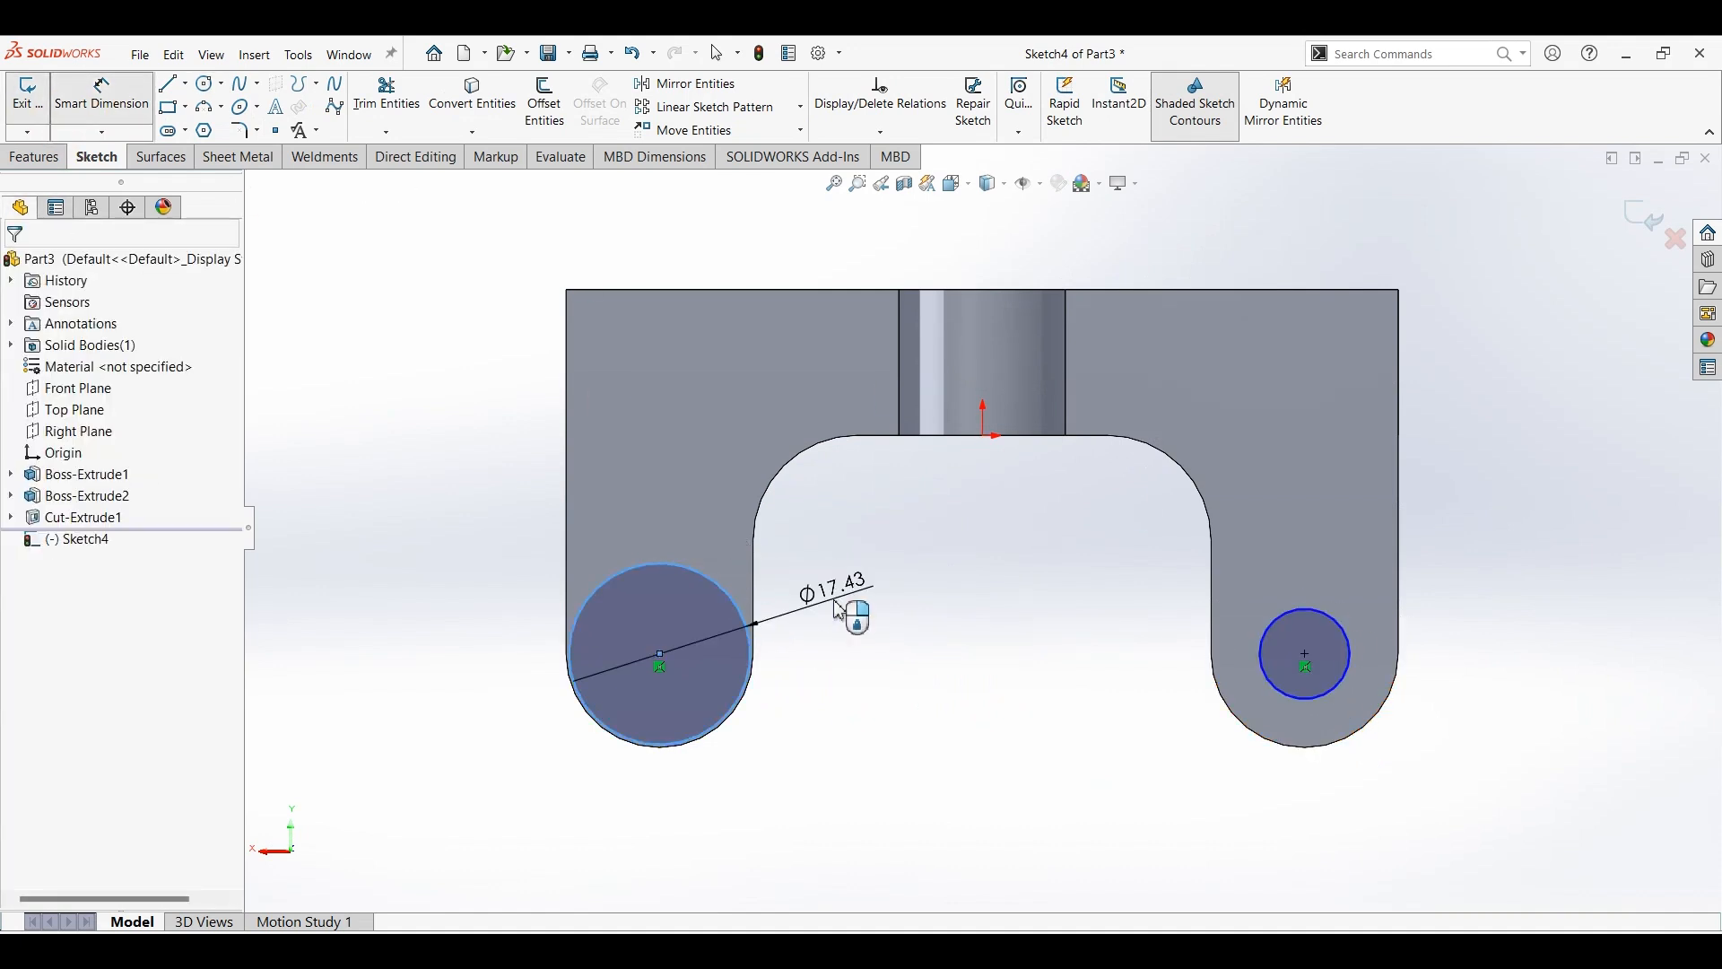
left_click(853, 615)
type("14")
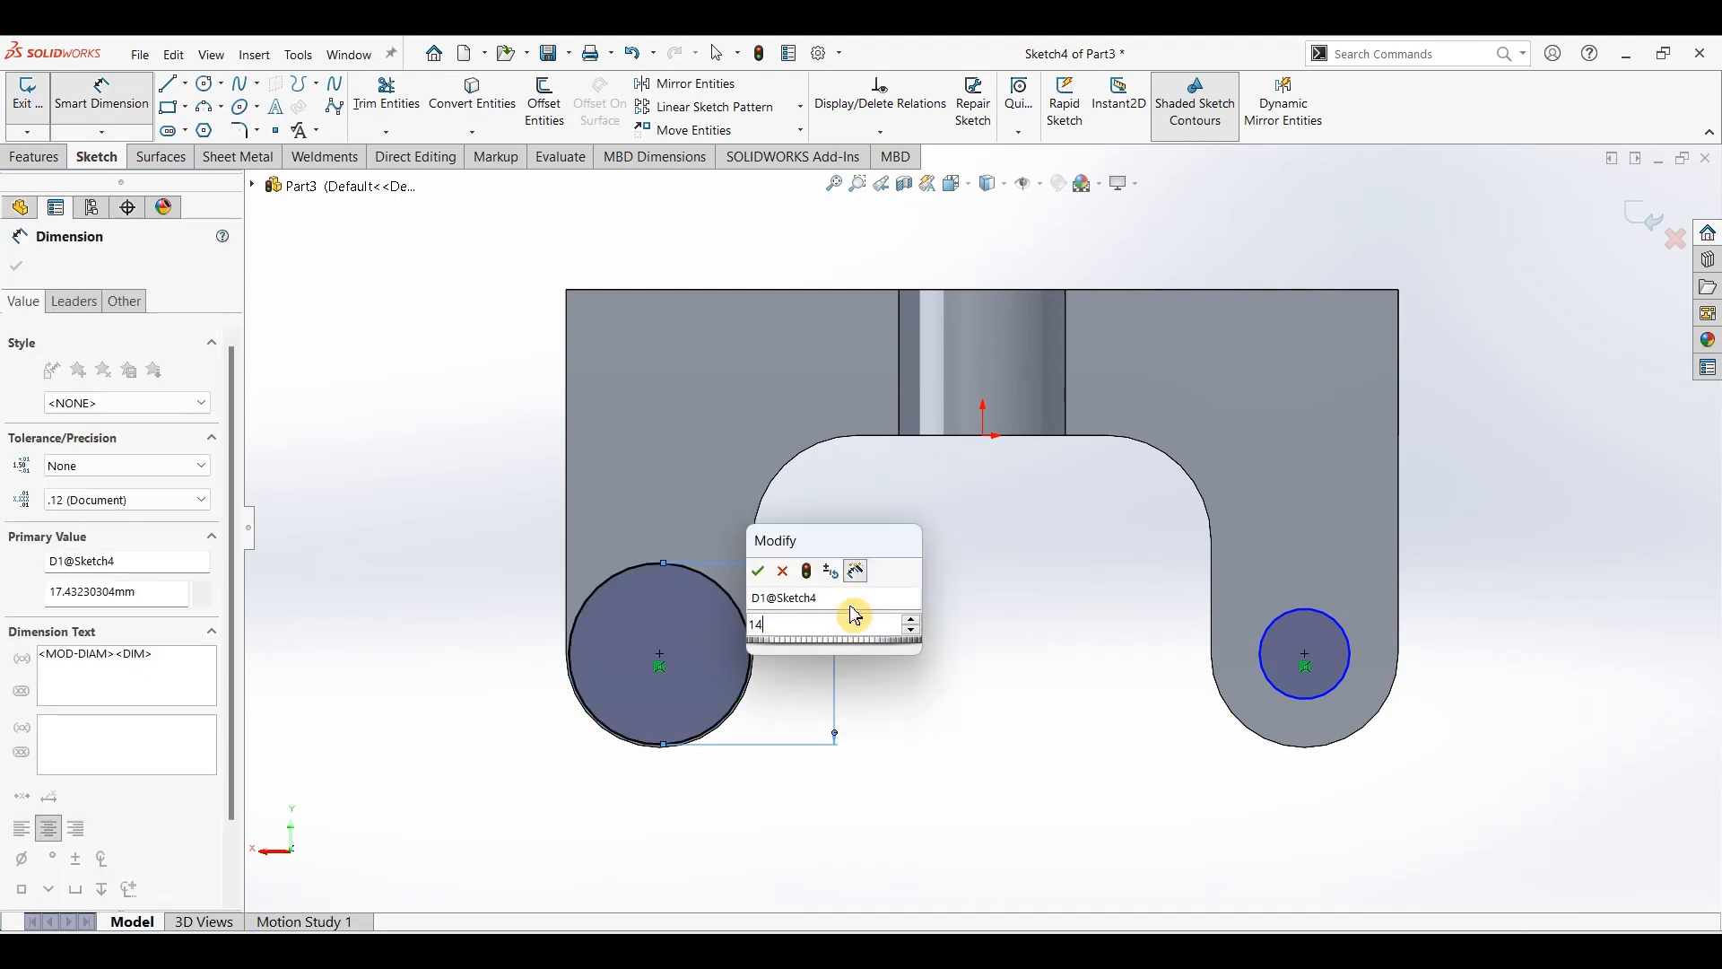
key("Return")
key("Escape")
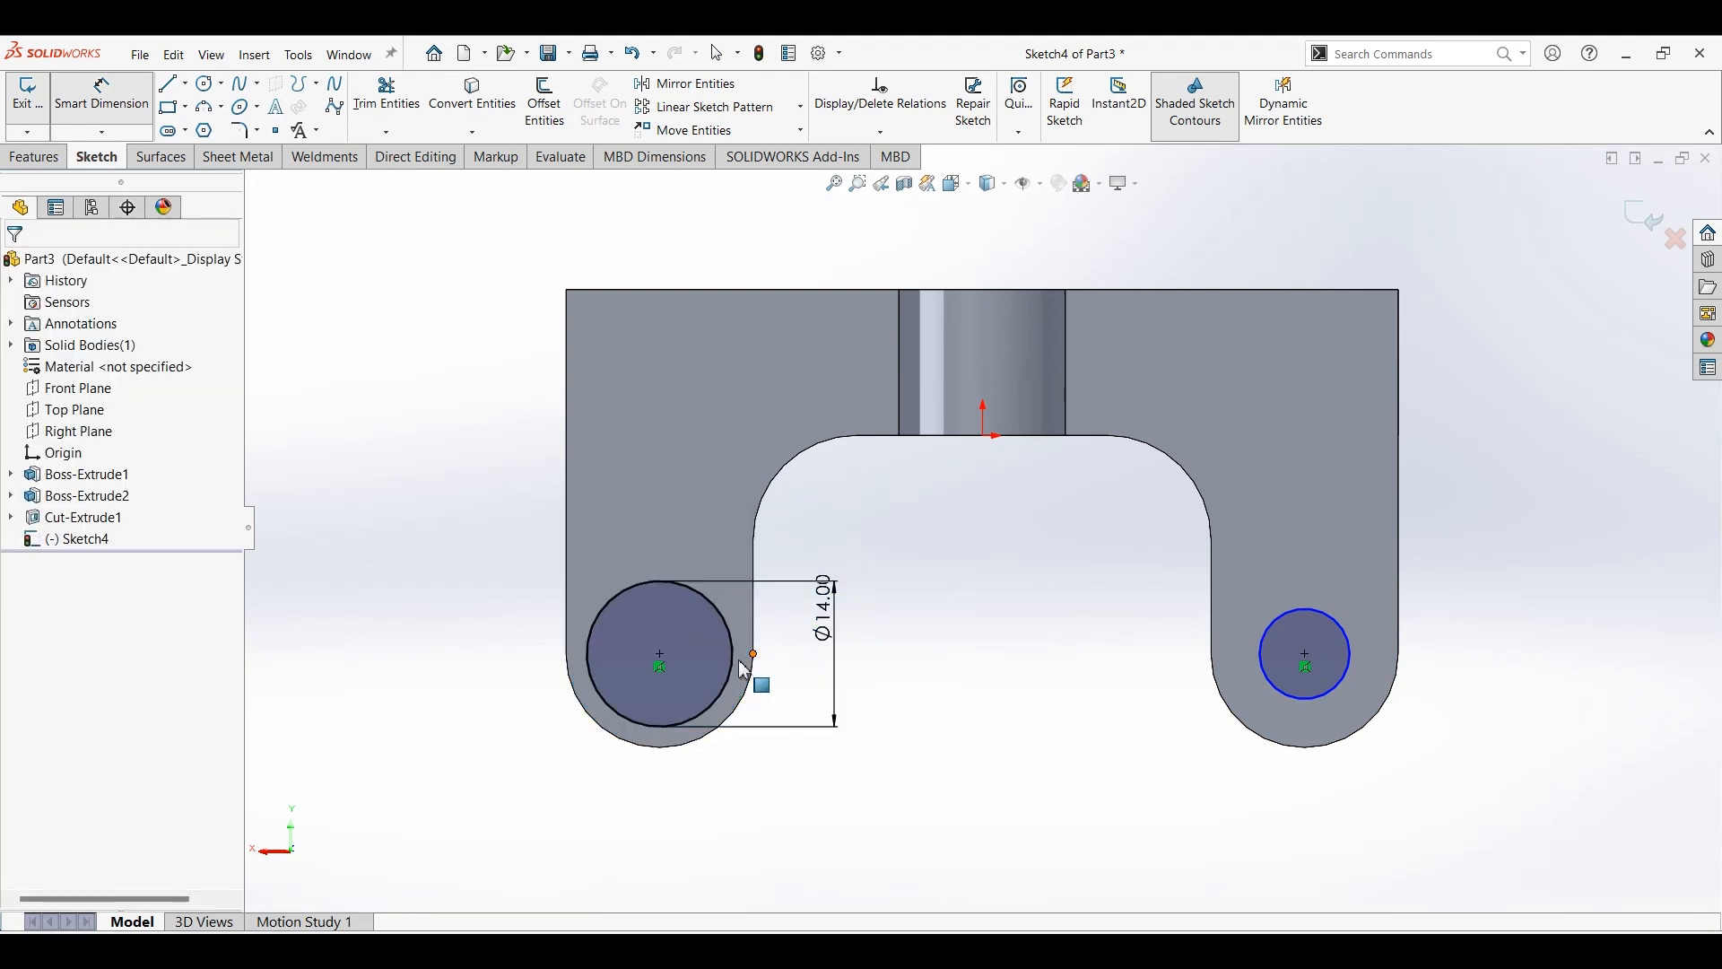
Make the other lug circle equal to the 14 mm circle.
left_click(1262, 646, "ctrl")
left_click(1401, 545)
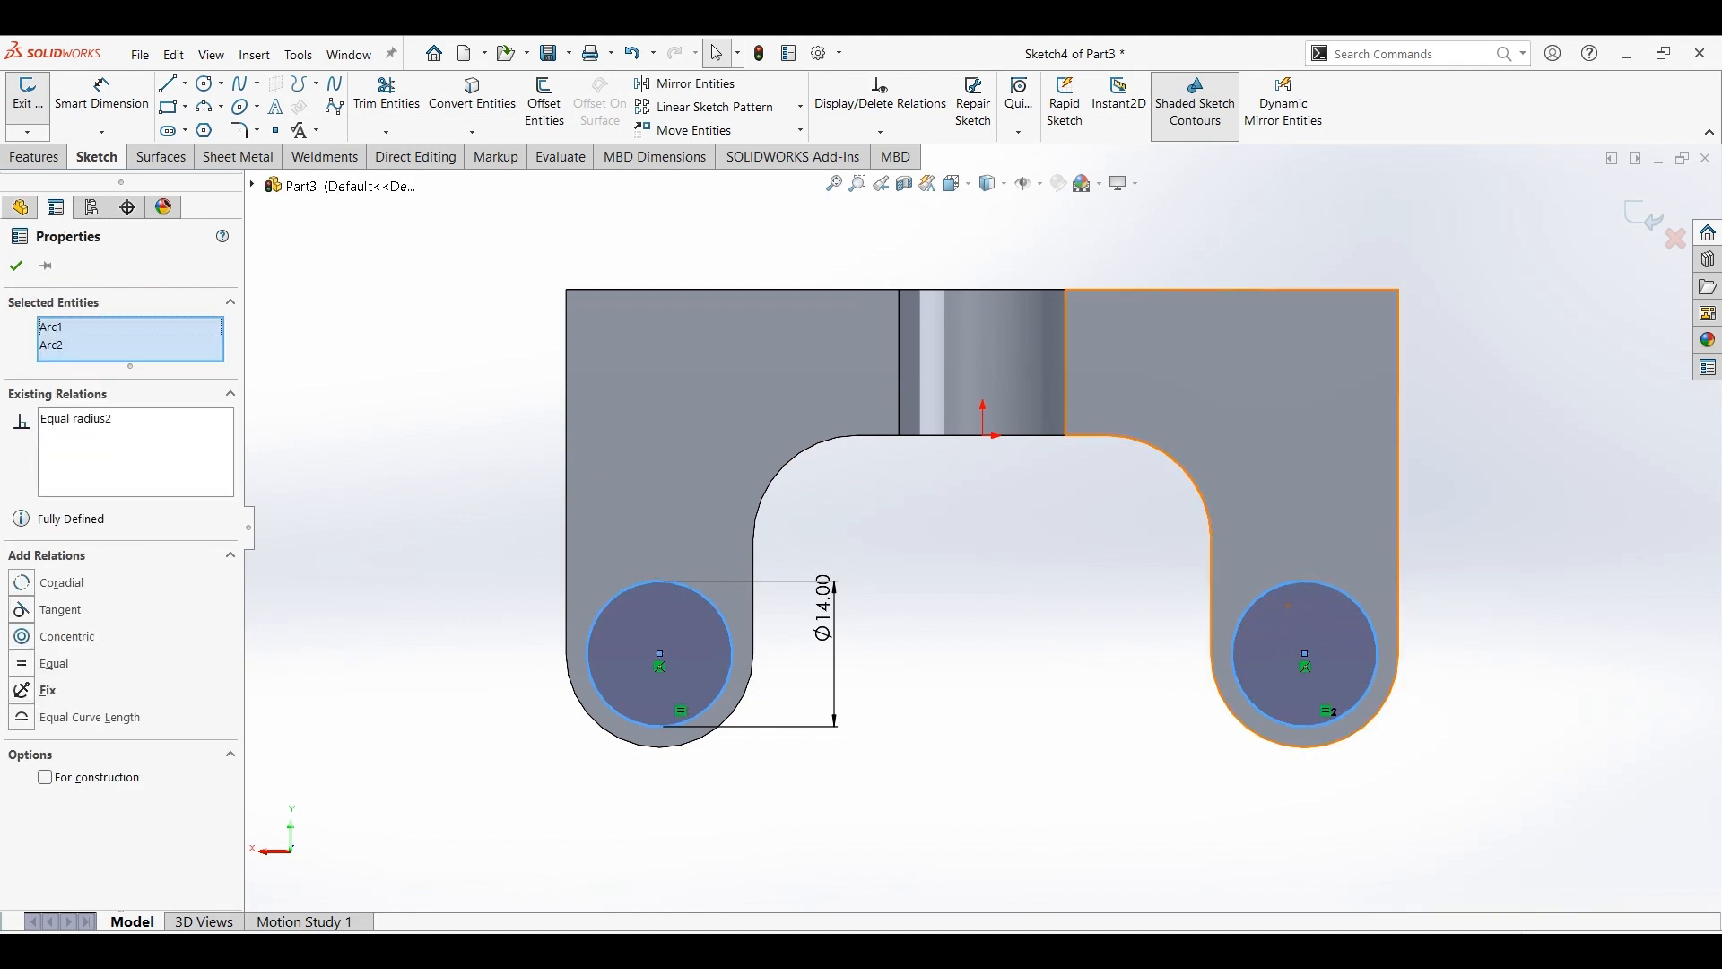
left_click(33, 273)
Extrude both 14 mm circles as a merged blind boss 14 mm deep, reversed to run through the lugs.
left_click(36, 160)
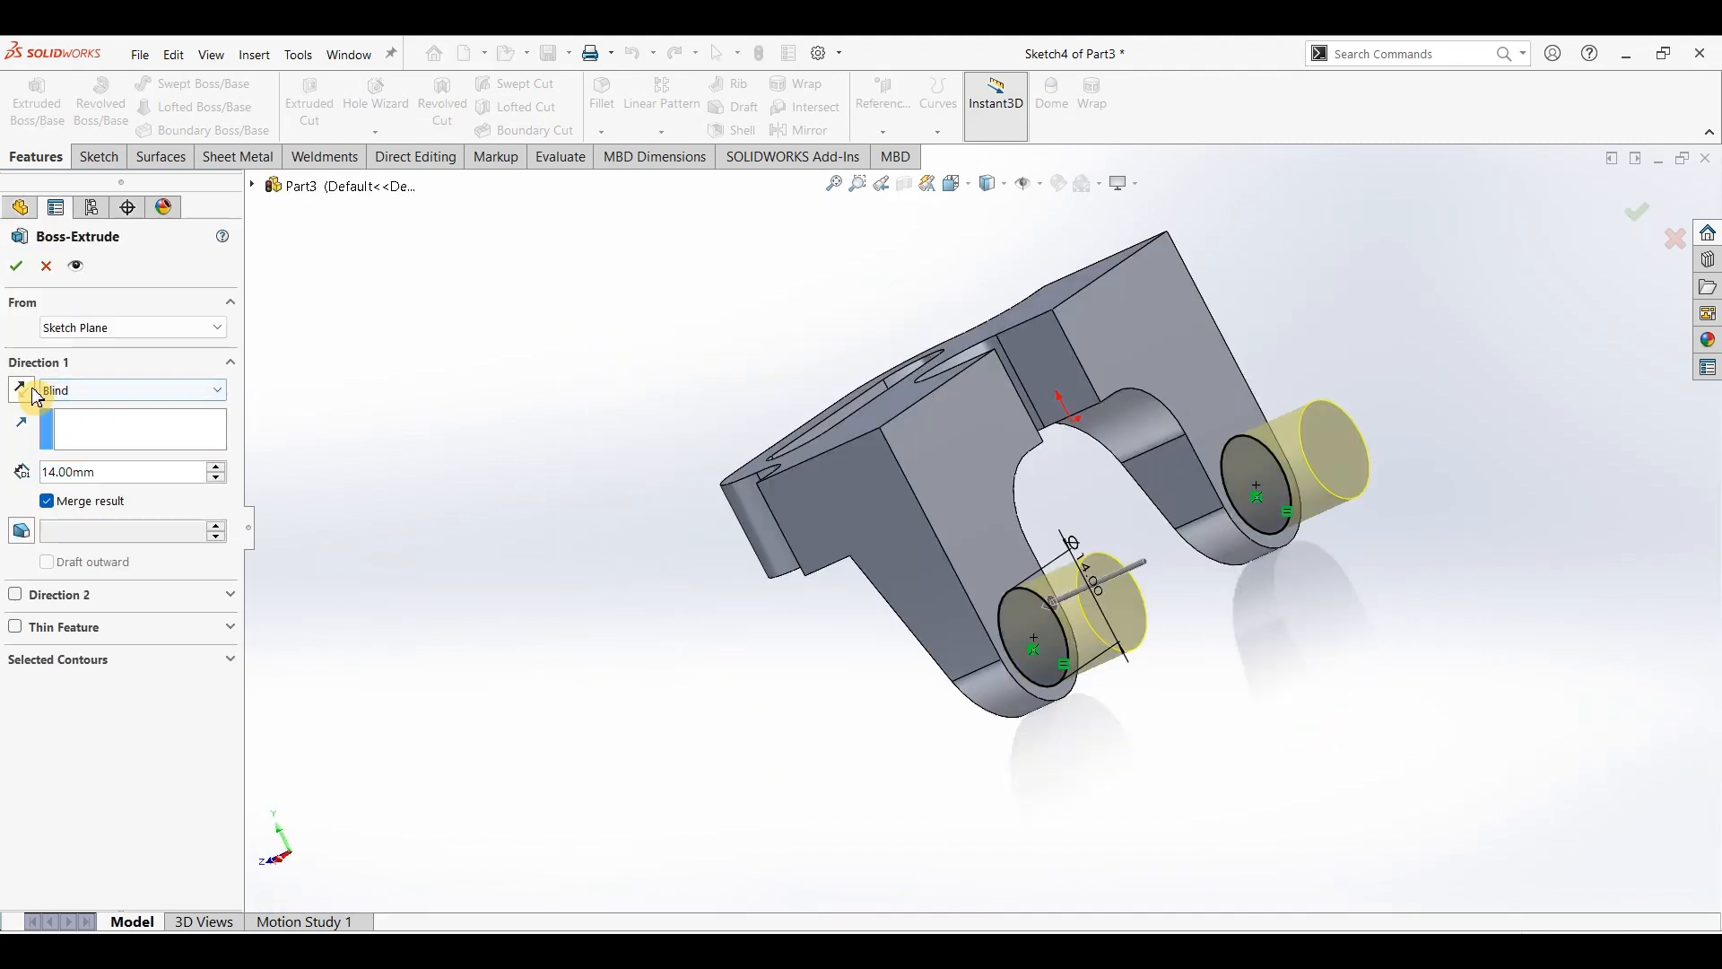
left_click(20, 389)
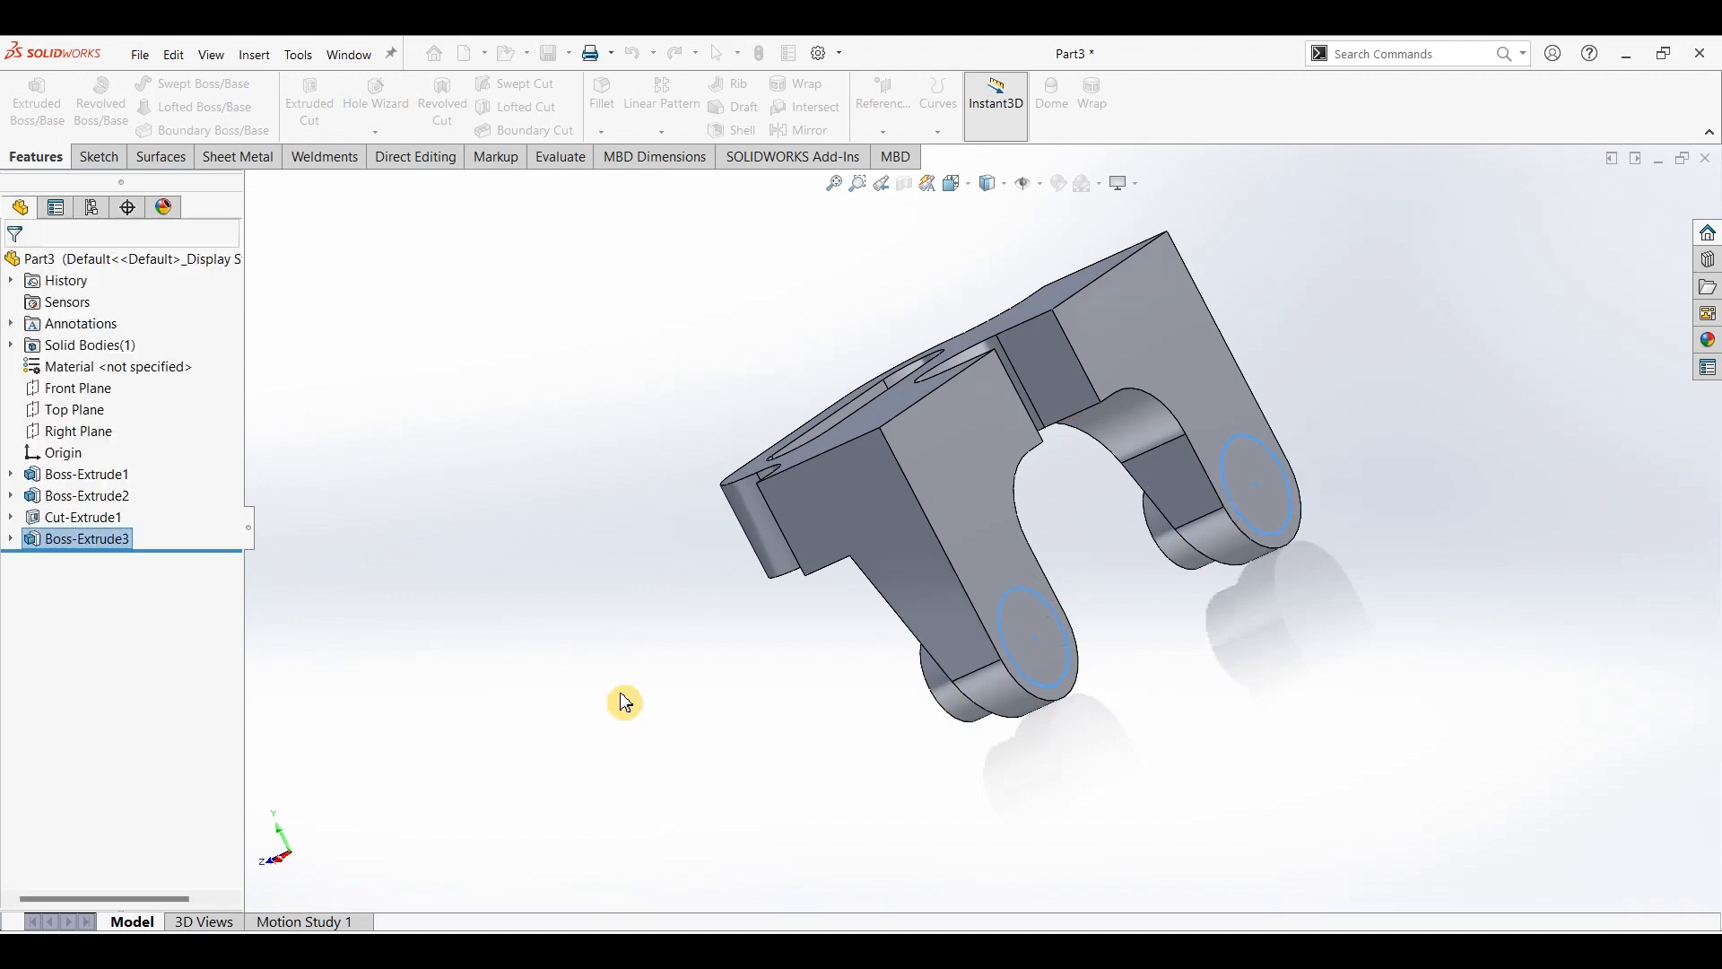
Start a sketch on a cylindrical boss's front face and draw centred circles about 6.5 mm and 5.7 mm in diameter on the two bosses.
middle_click_drag(704, 686, 846, 637)
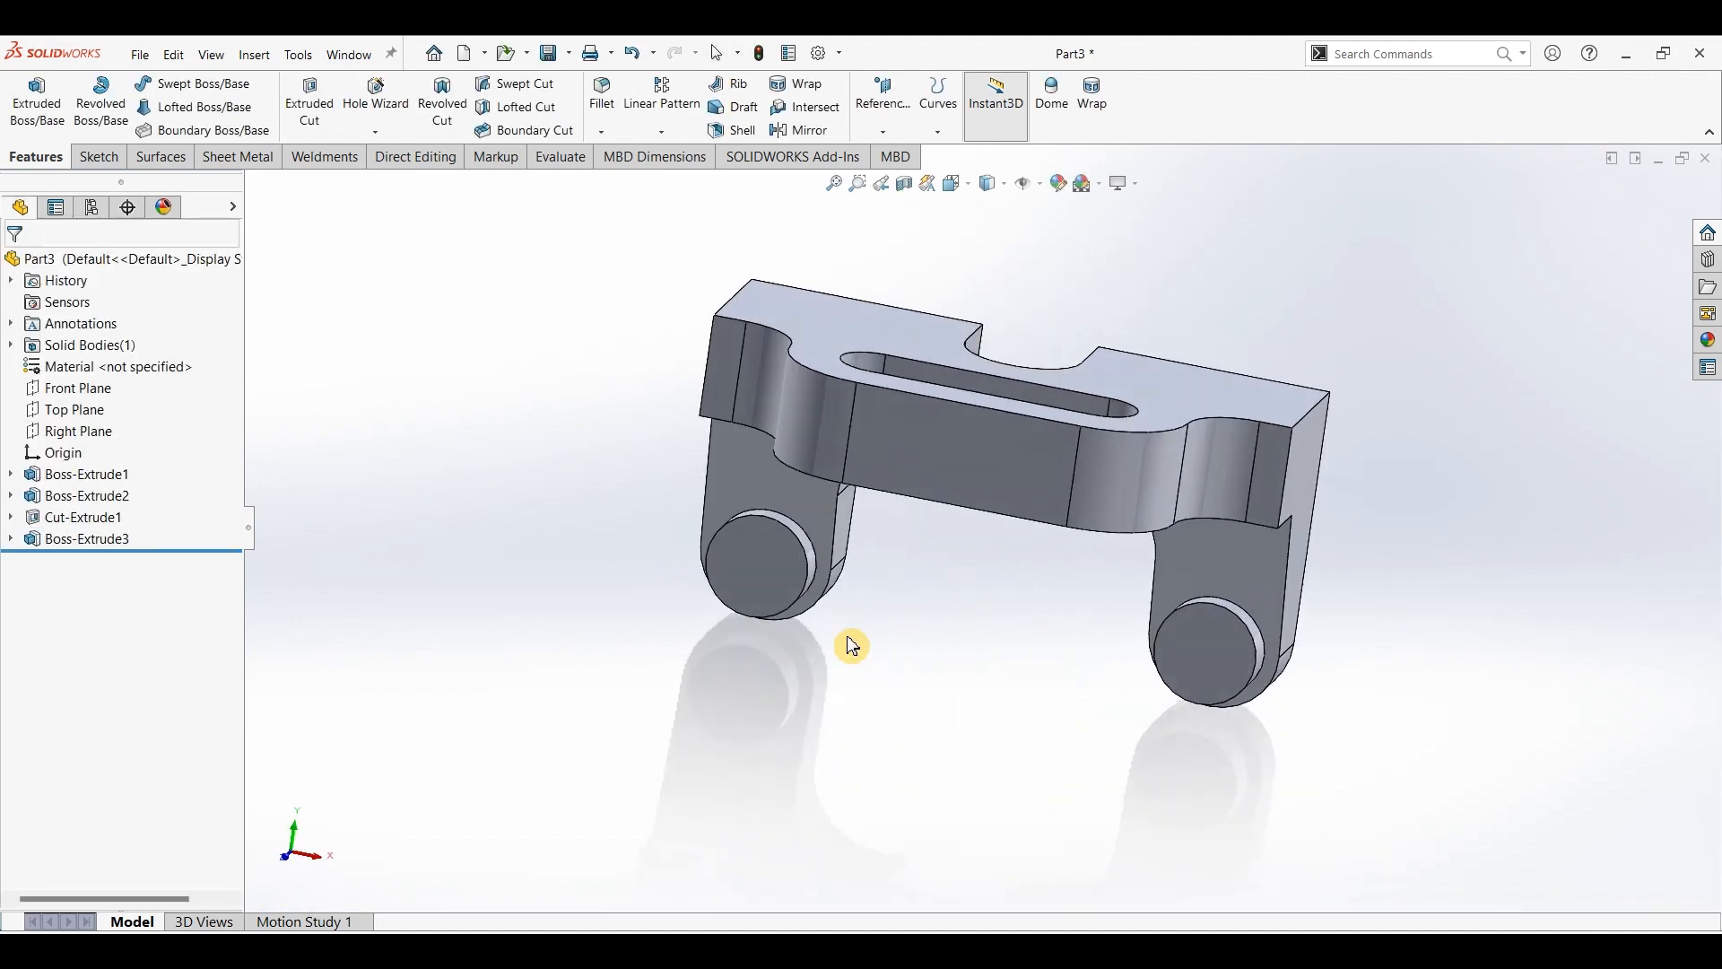
left_click(1221, 678)
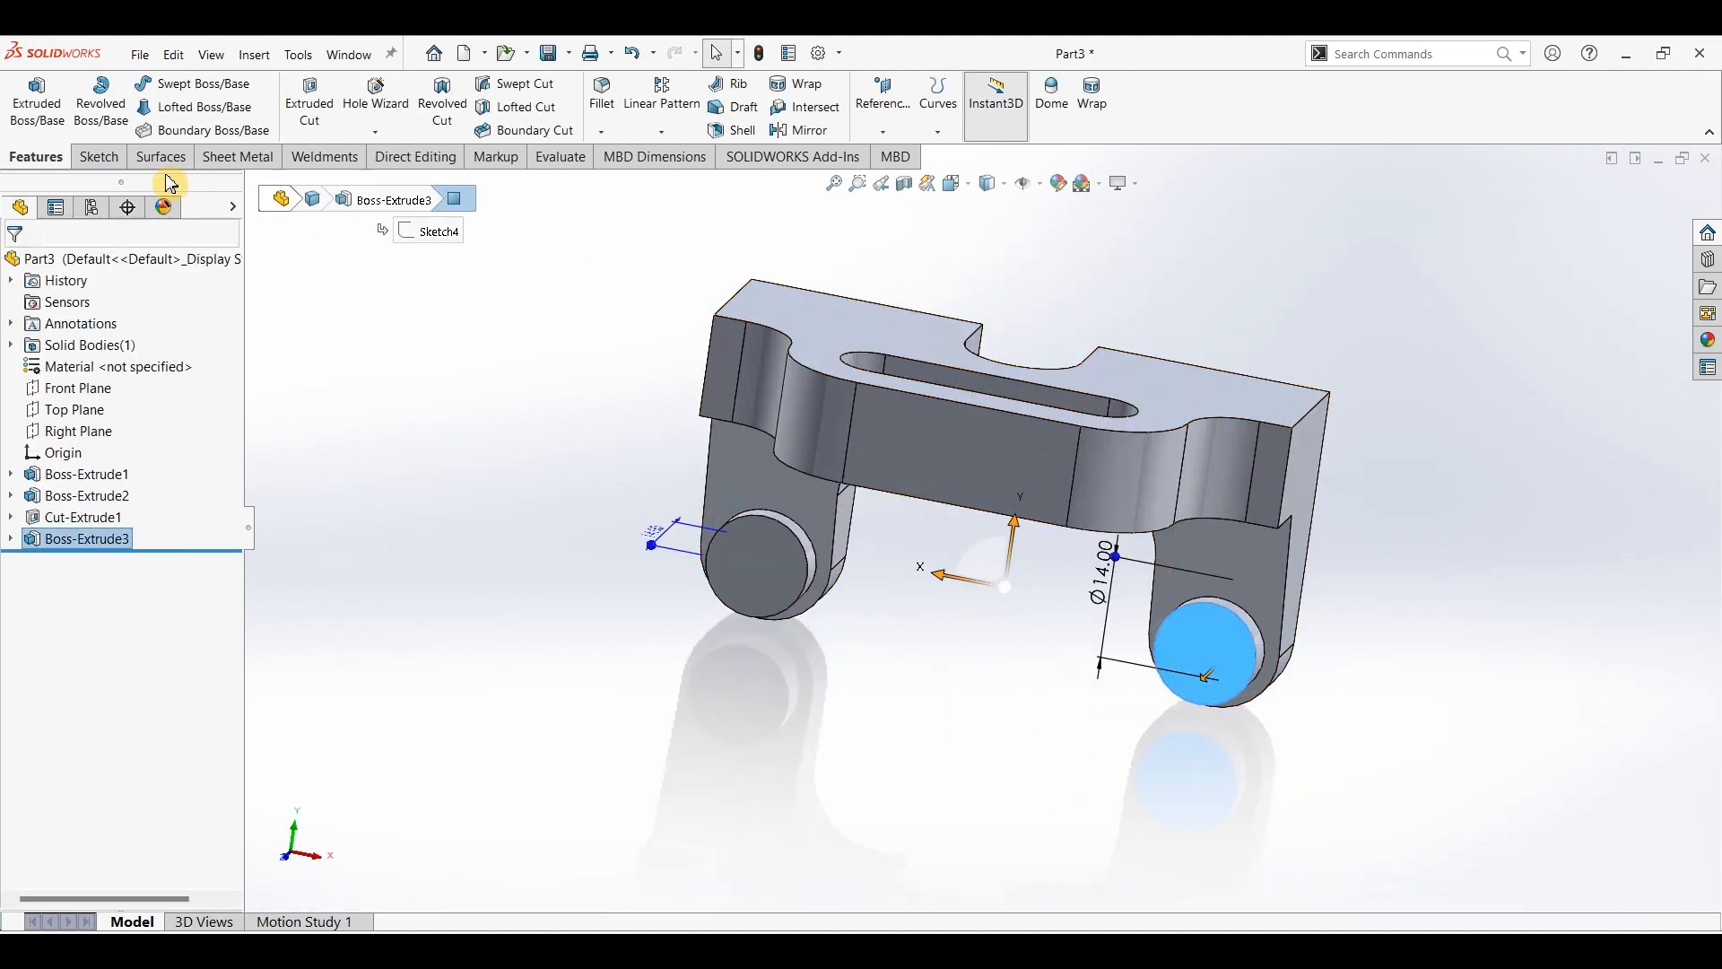
left_click(98, 157)
left_click(27, 94)
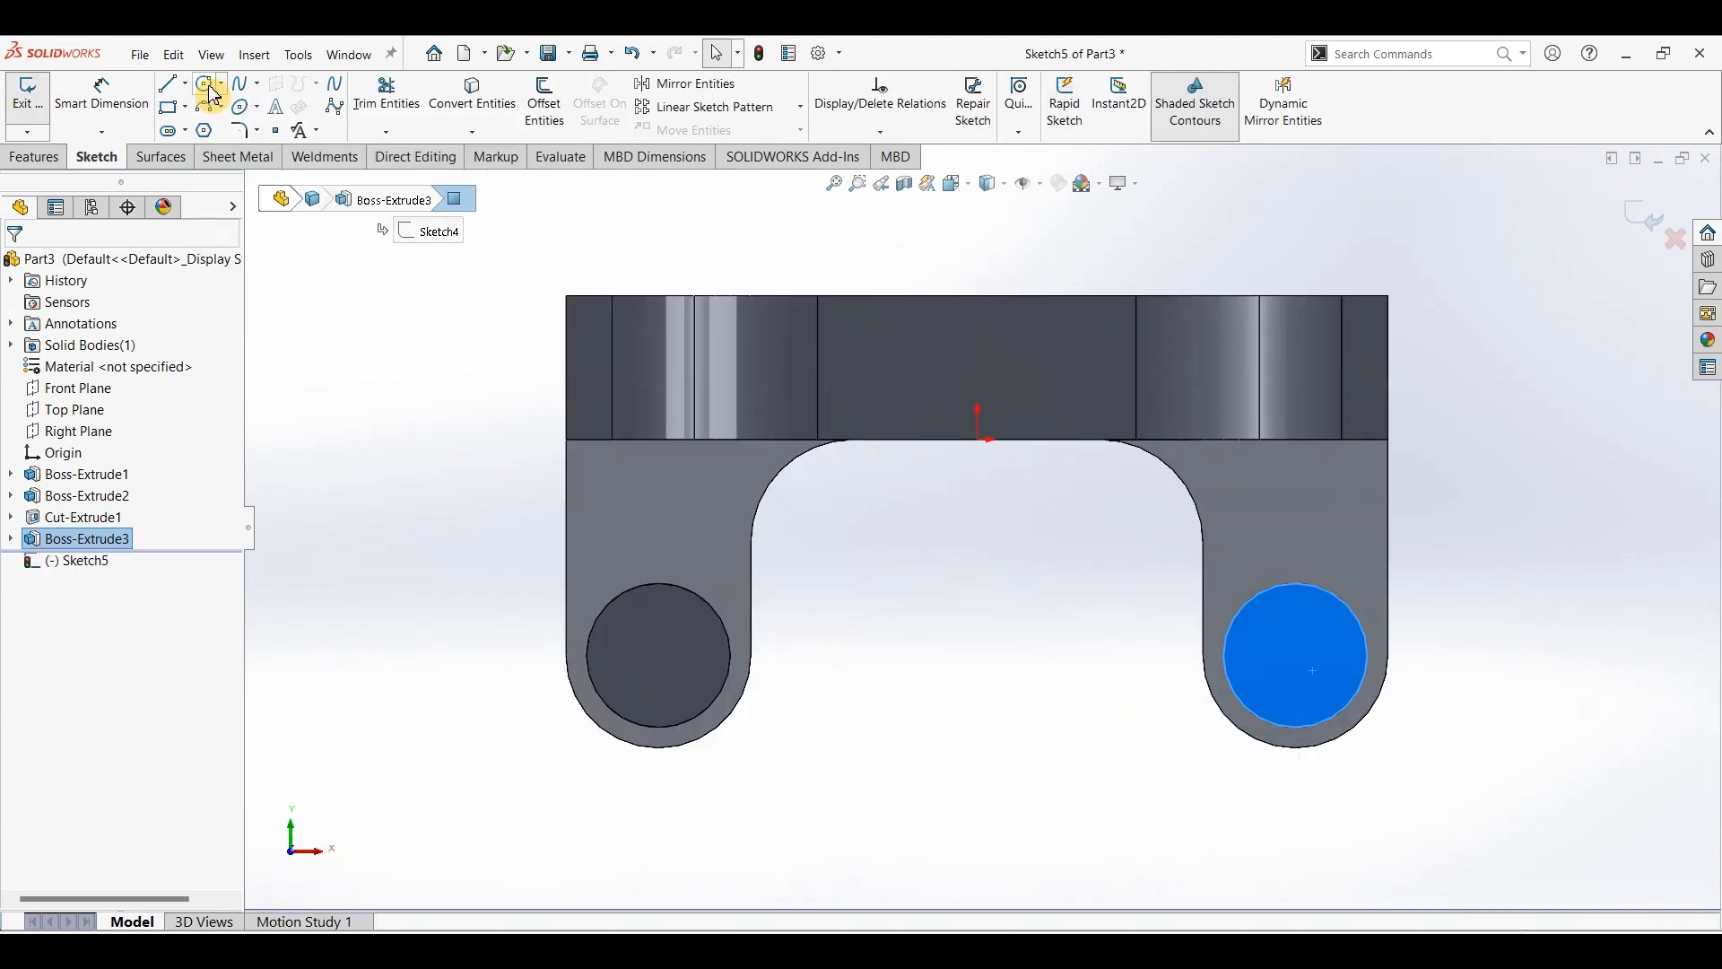
left_click(209, 86)
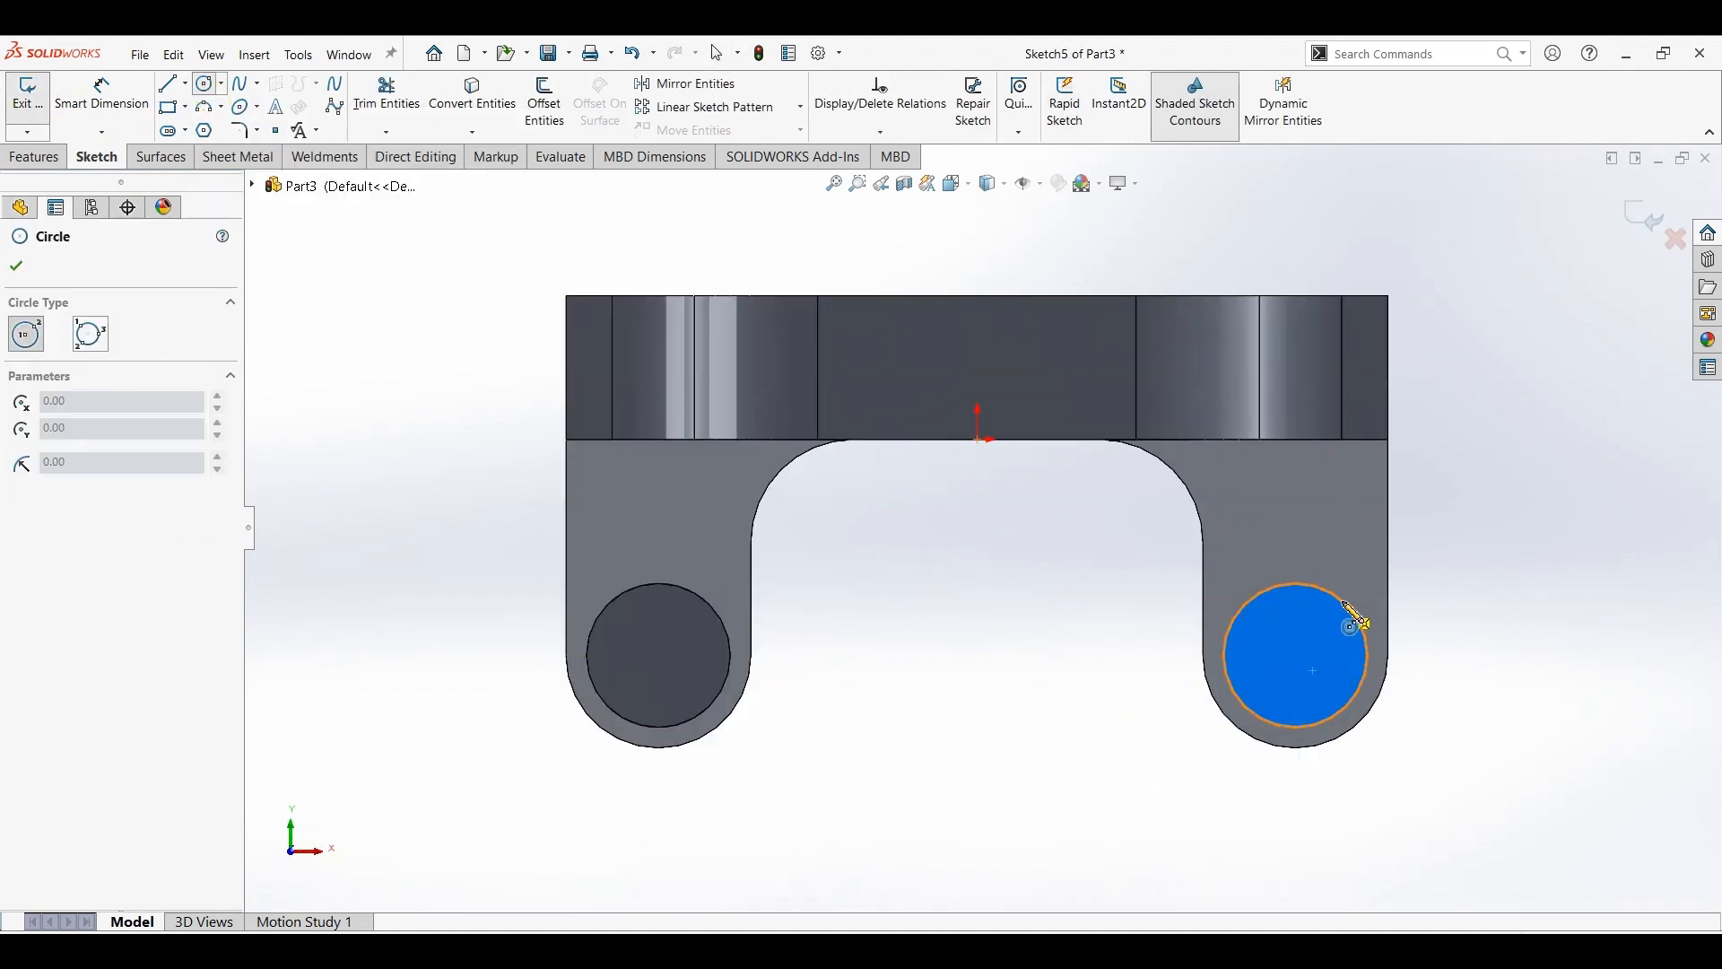
left_click(1296, 655)
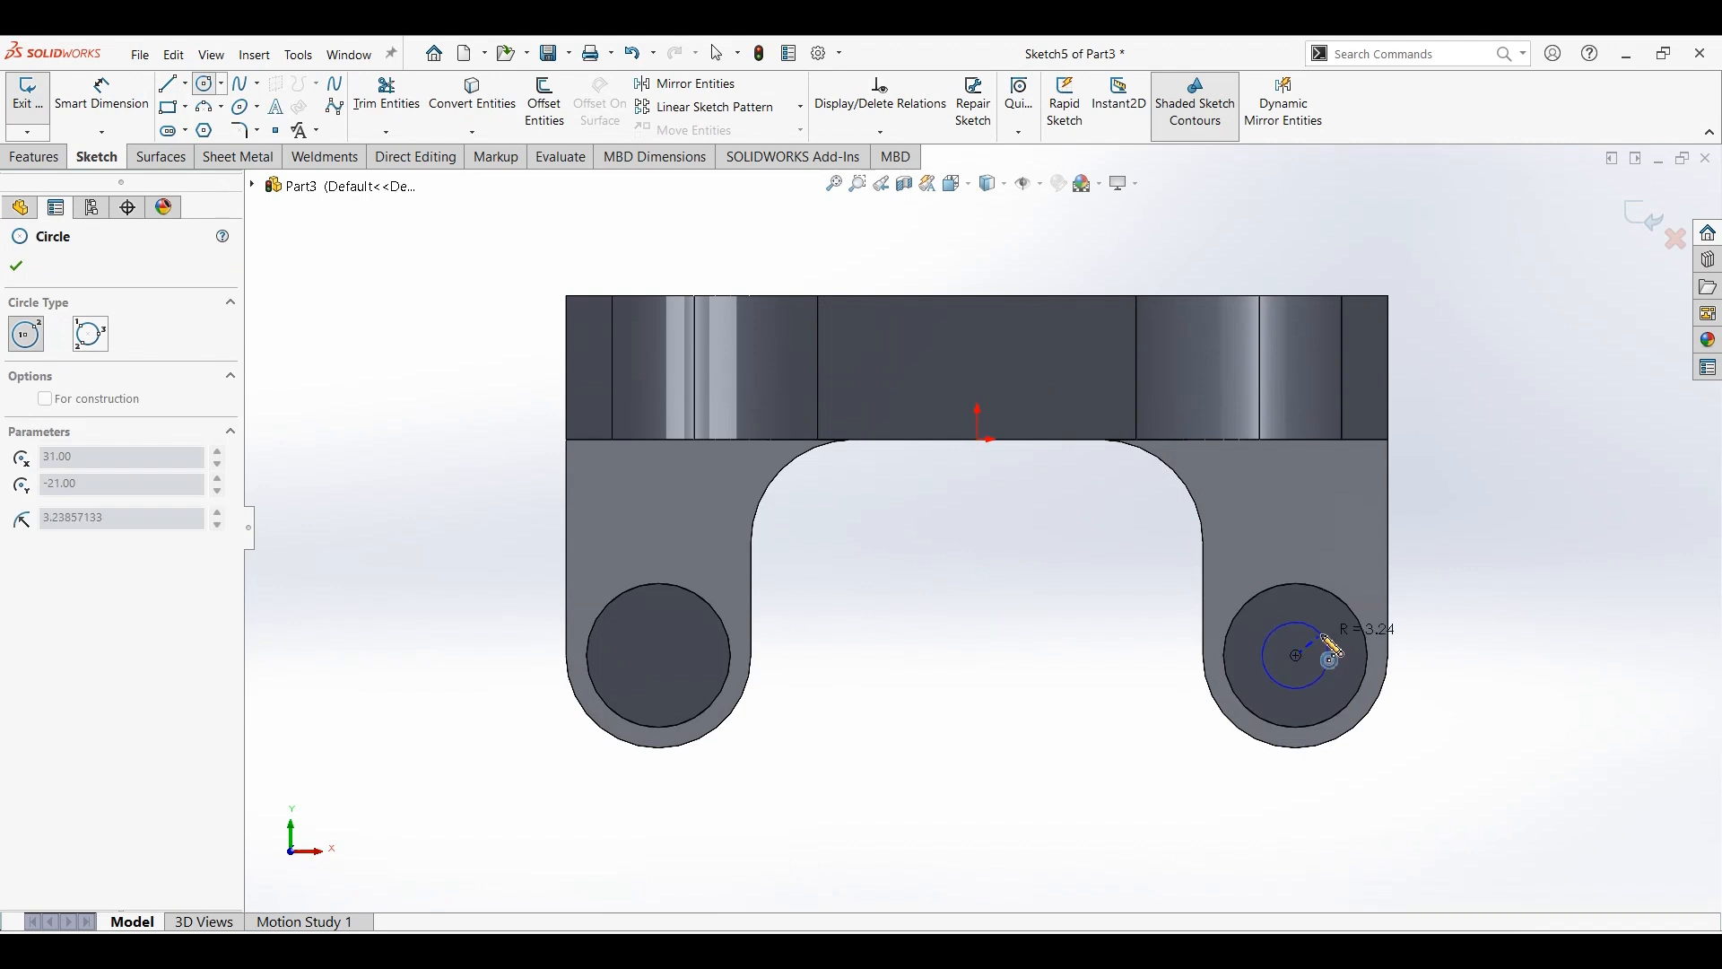
left_click(1330, 655)
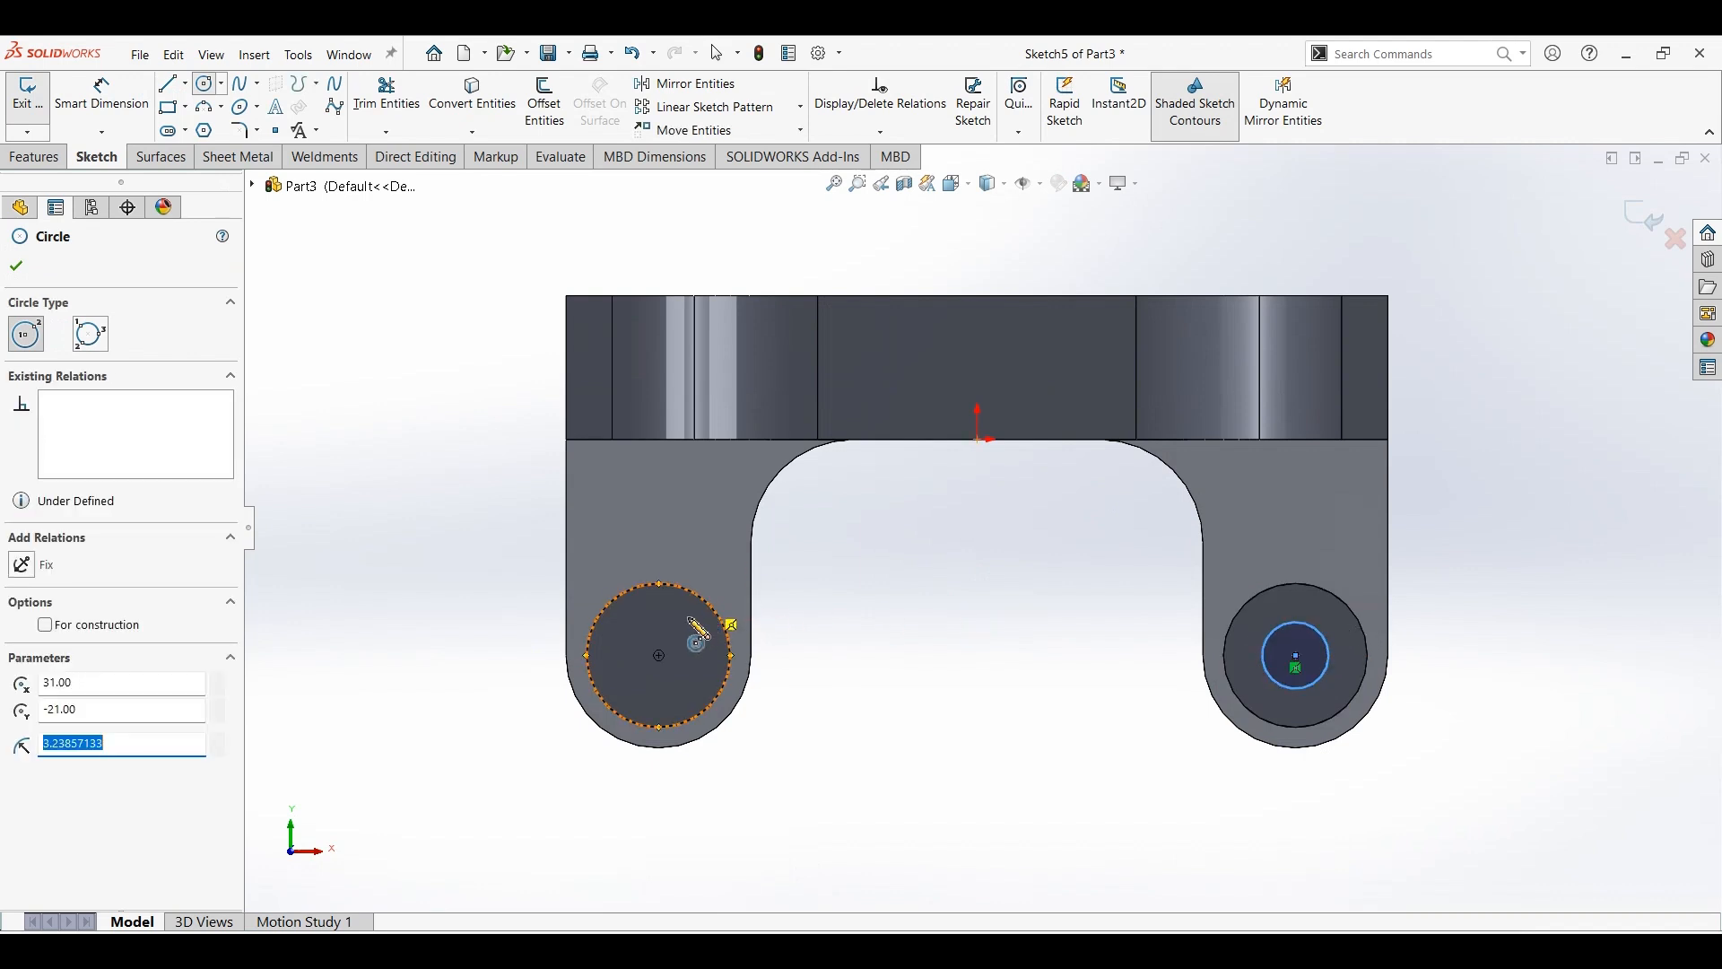
left_click(658, 655)
left_click(679, 634)
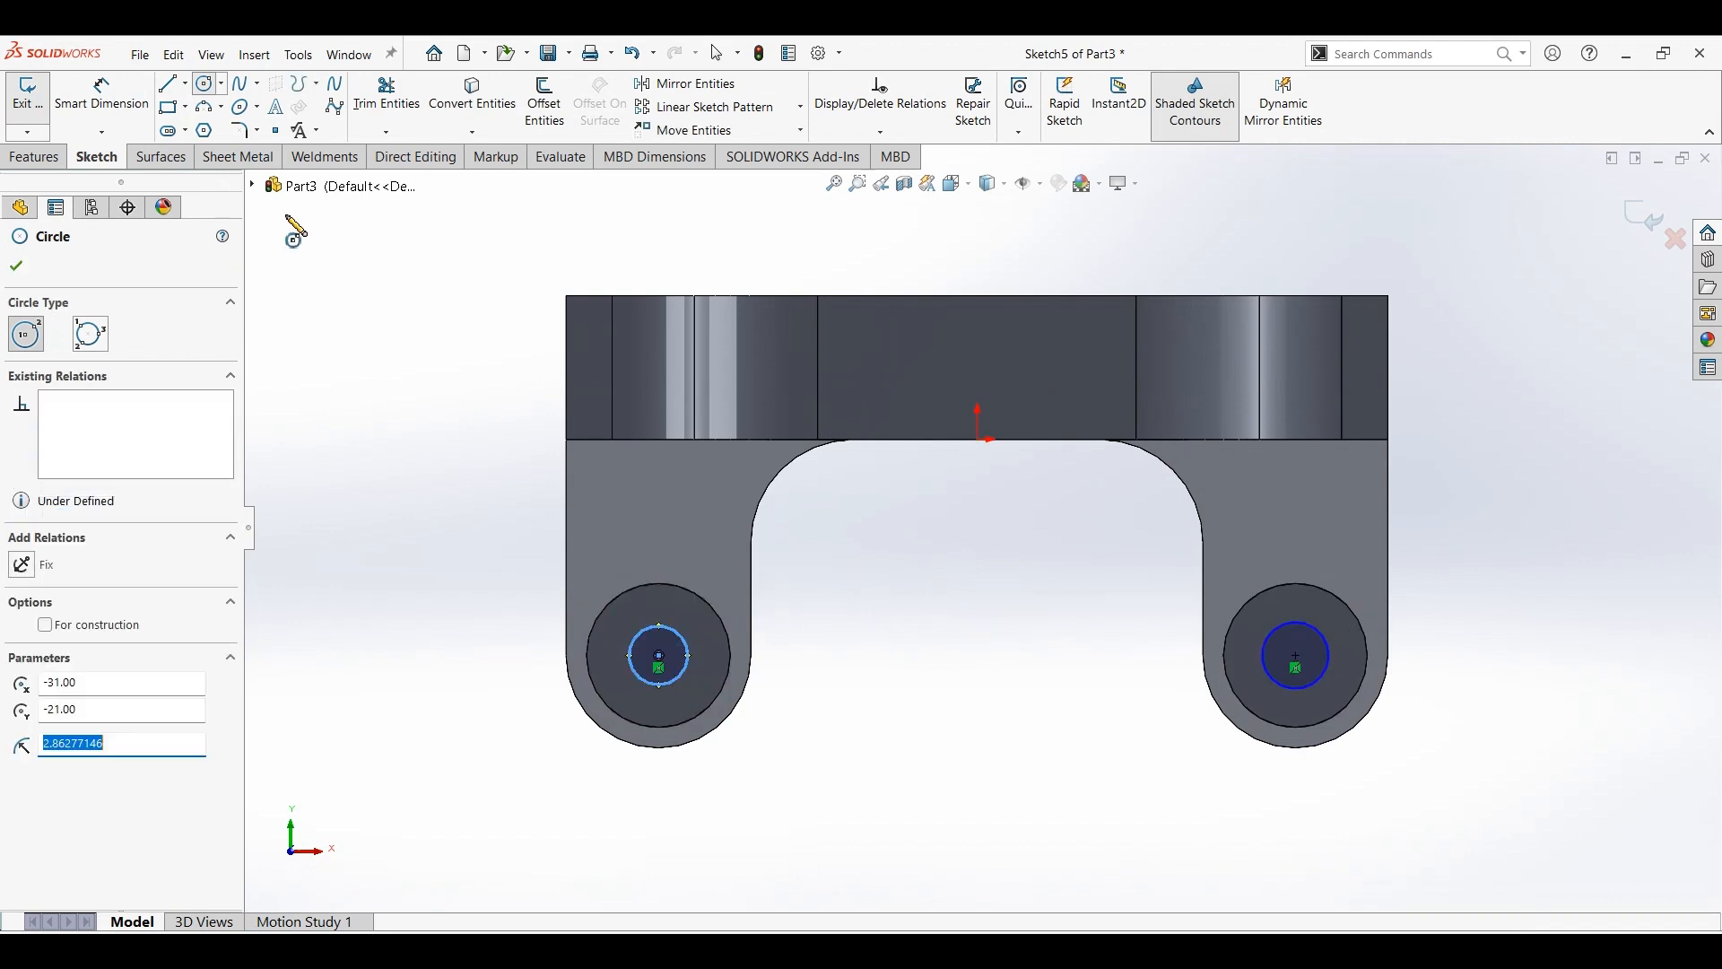
Dimension the smaller boss circle to a diameter of 10 mm and make the other boss circle equal to it.
left_click(106, 104)
left_click(679, 628)
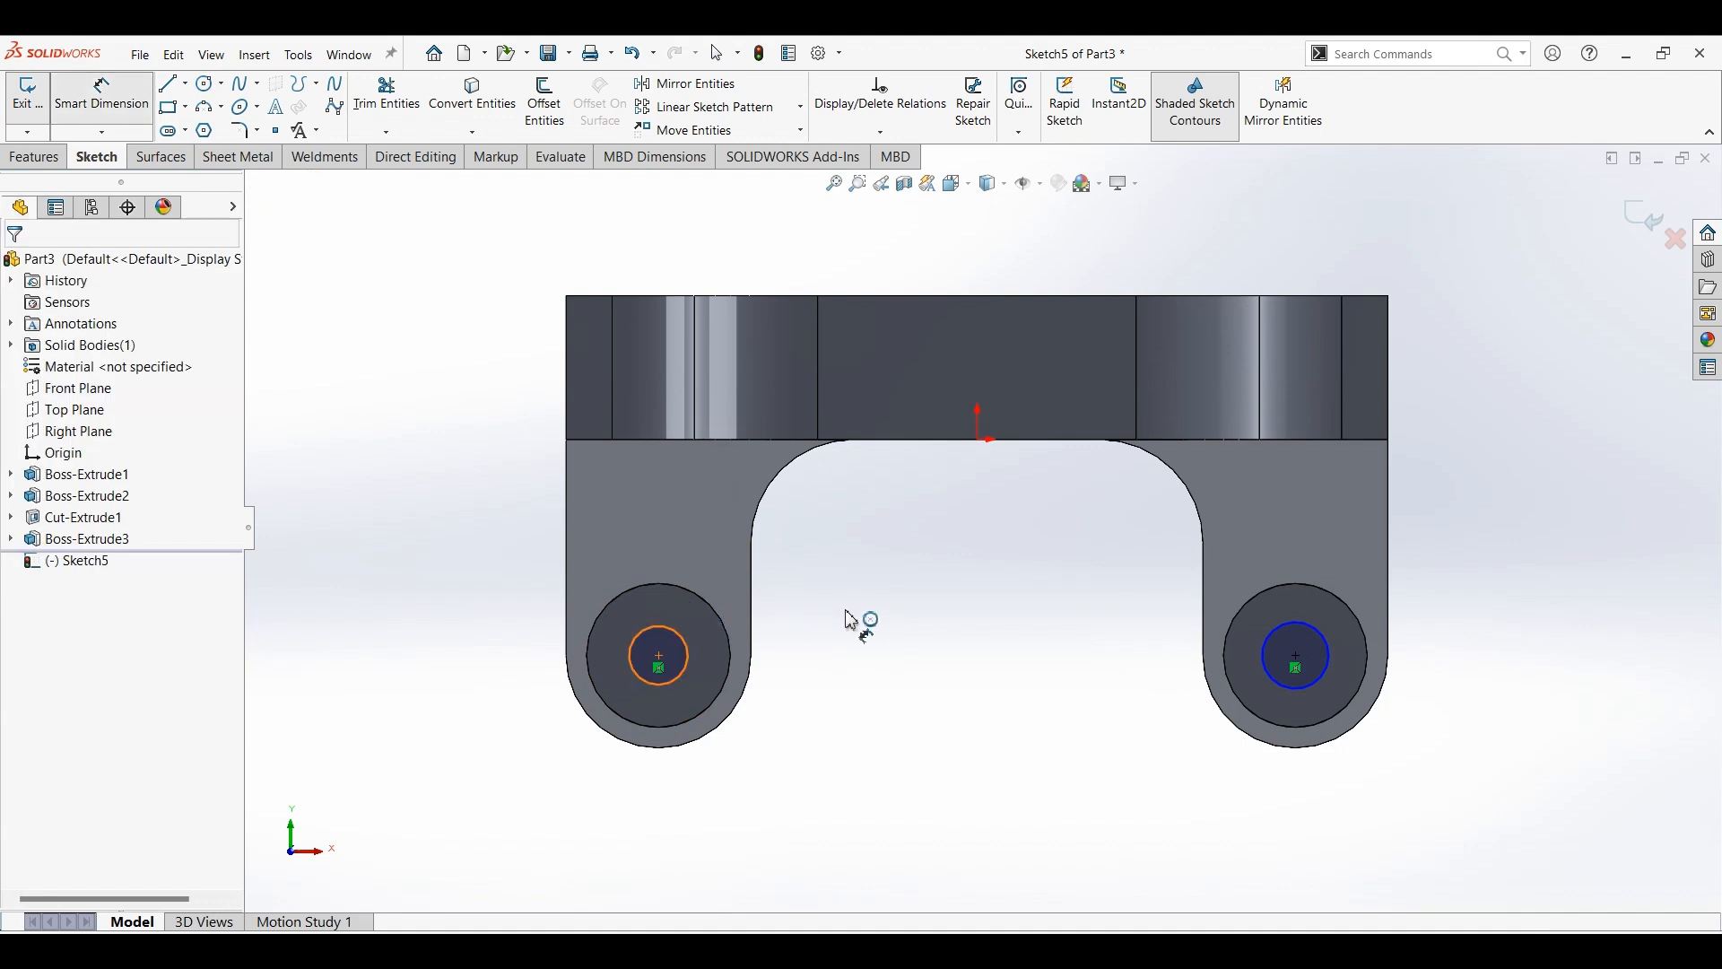
left_click(859, 625)
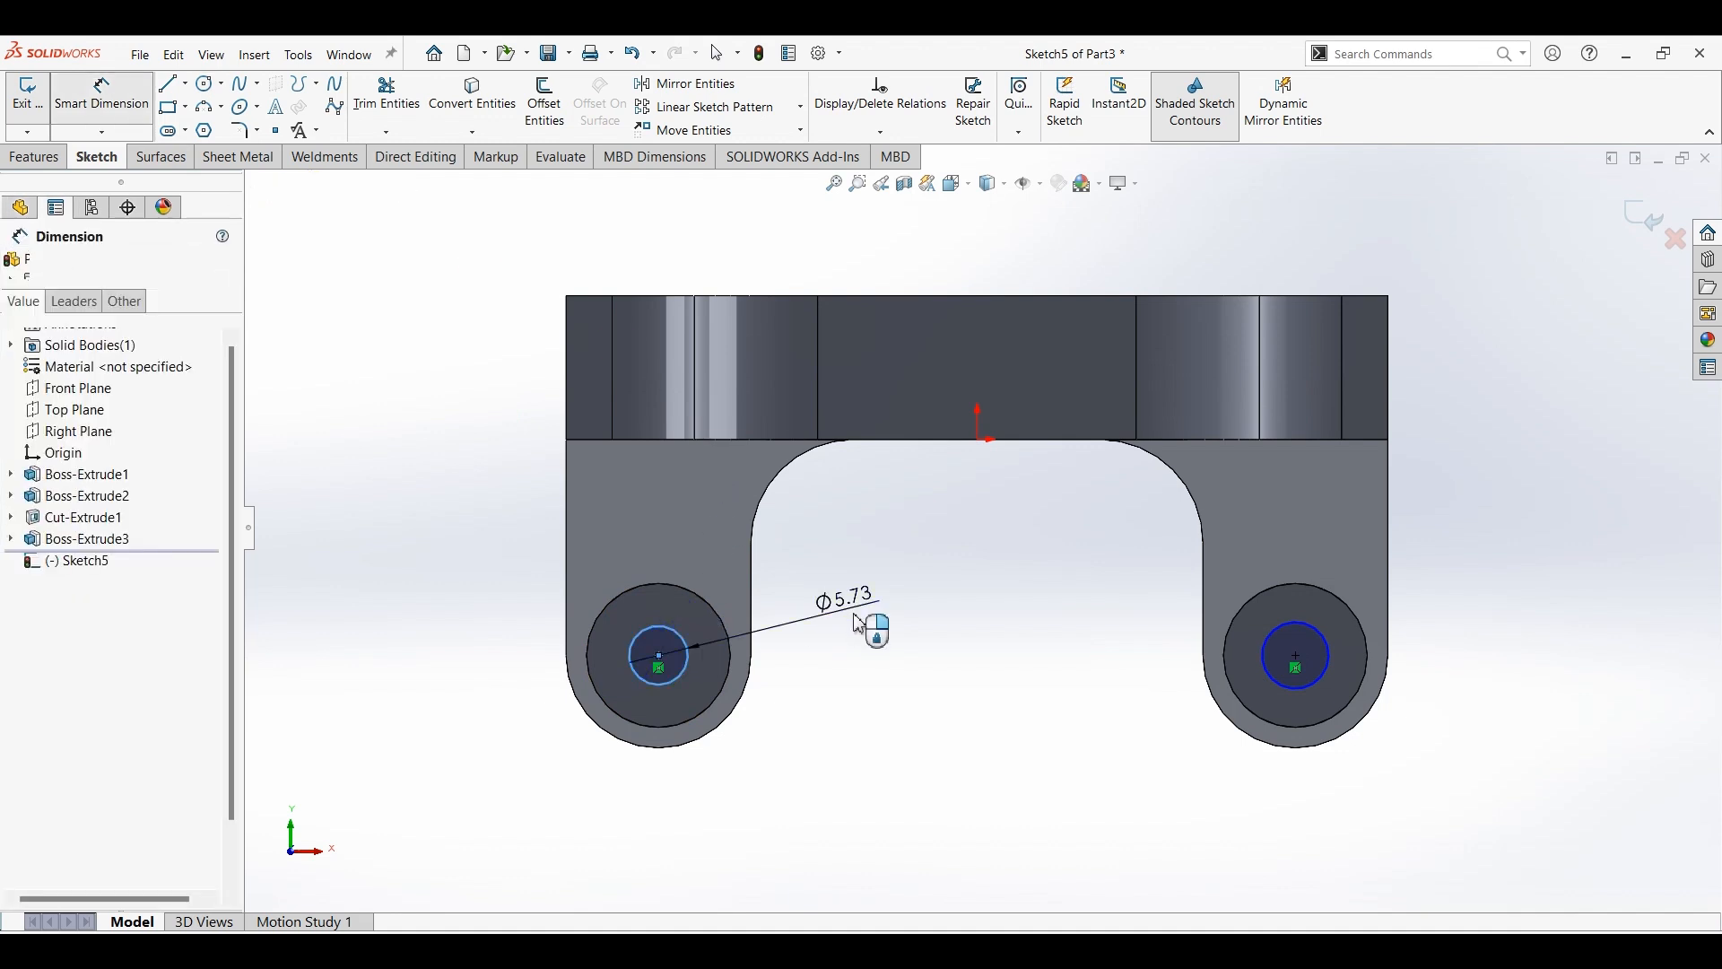
key("Return")
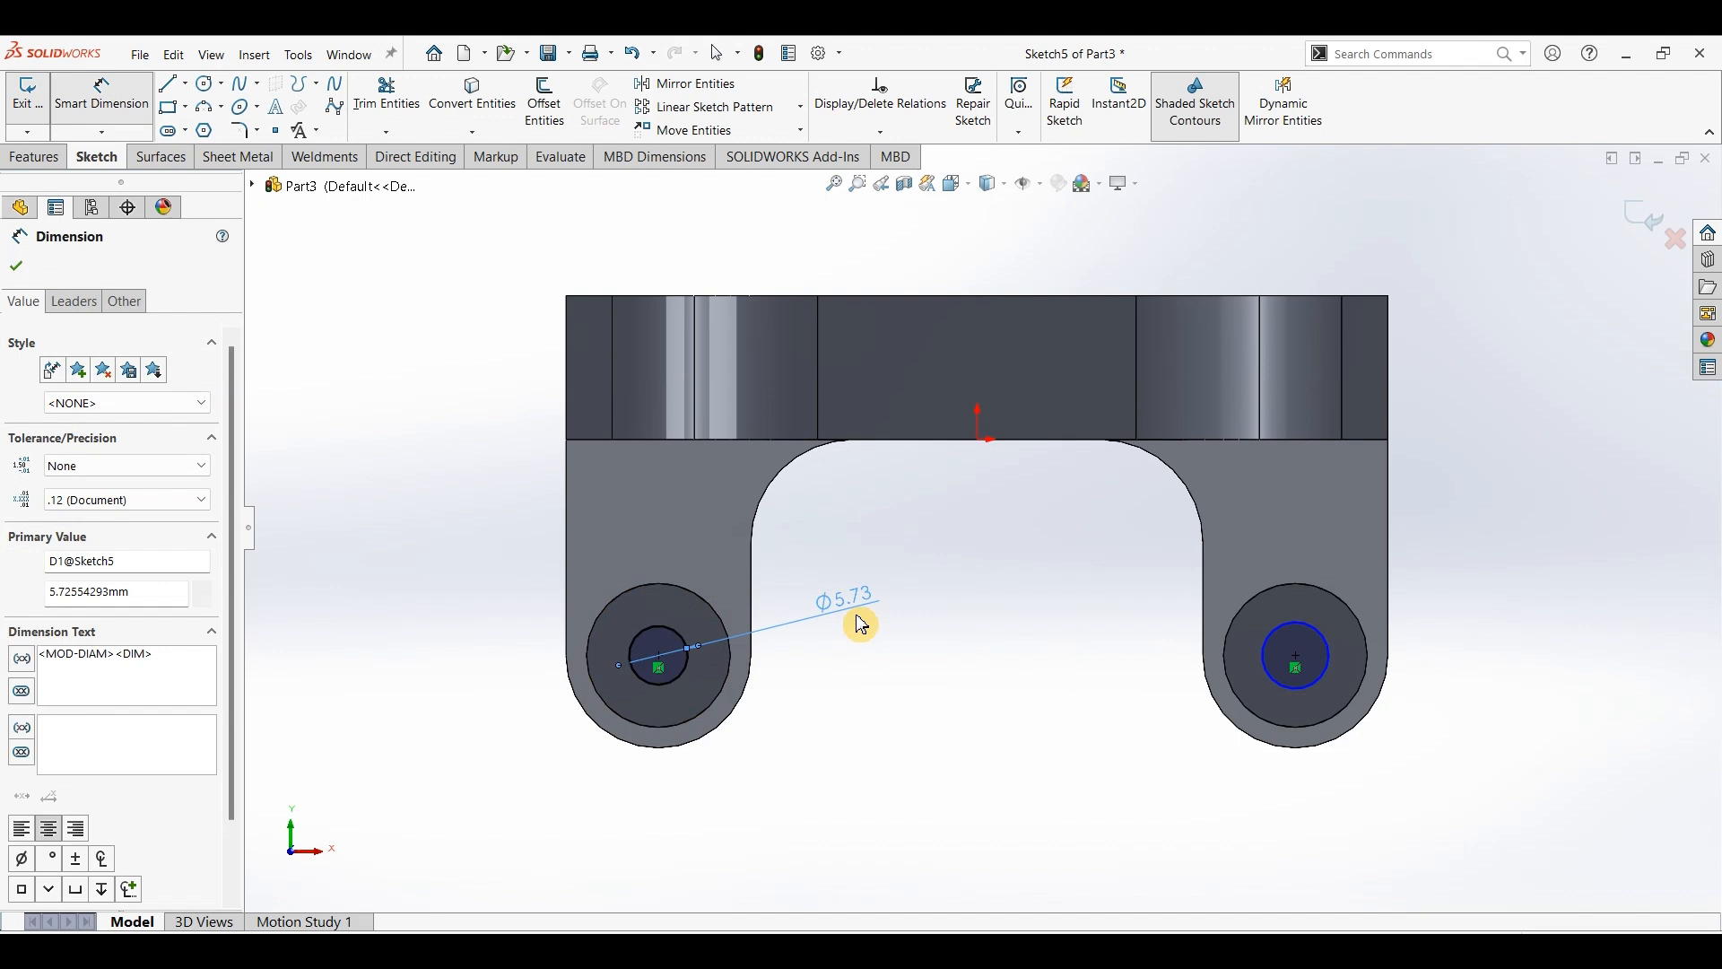
key("Escape")
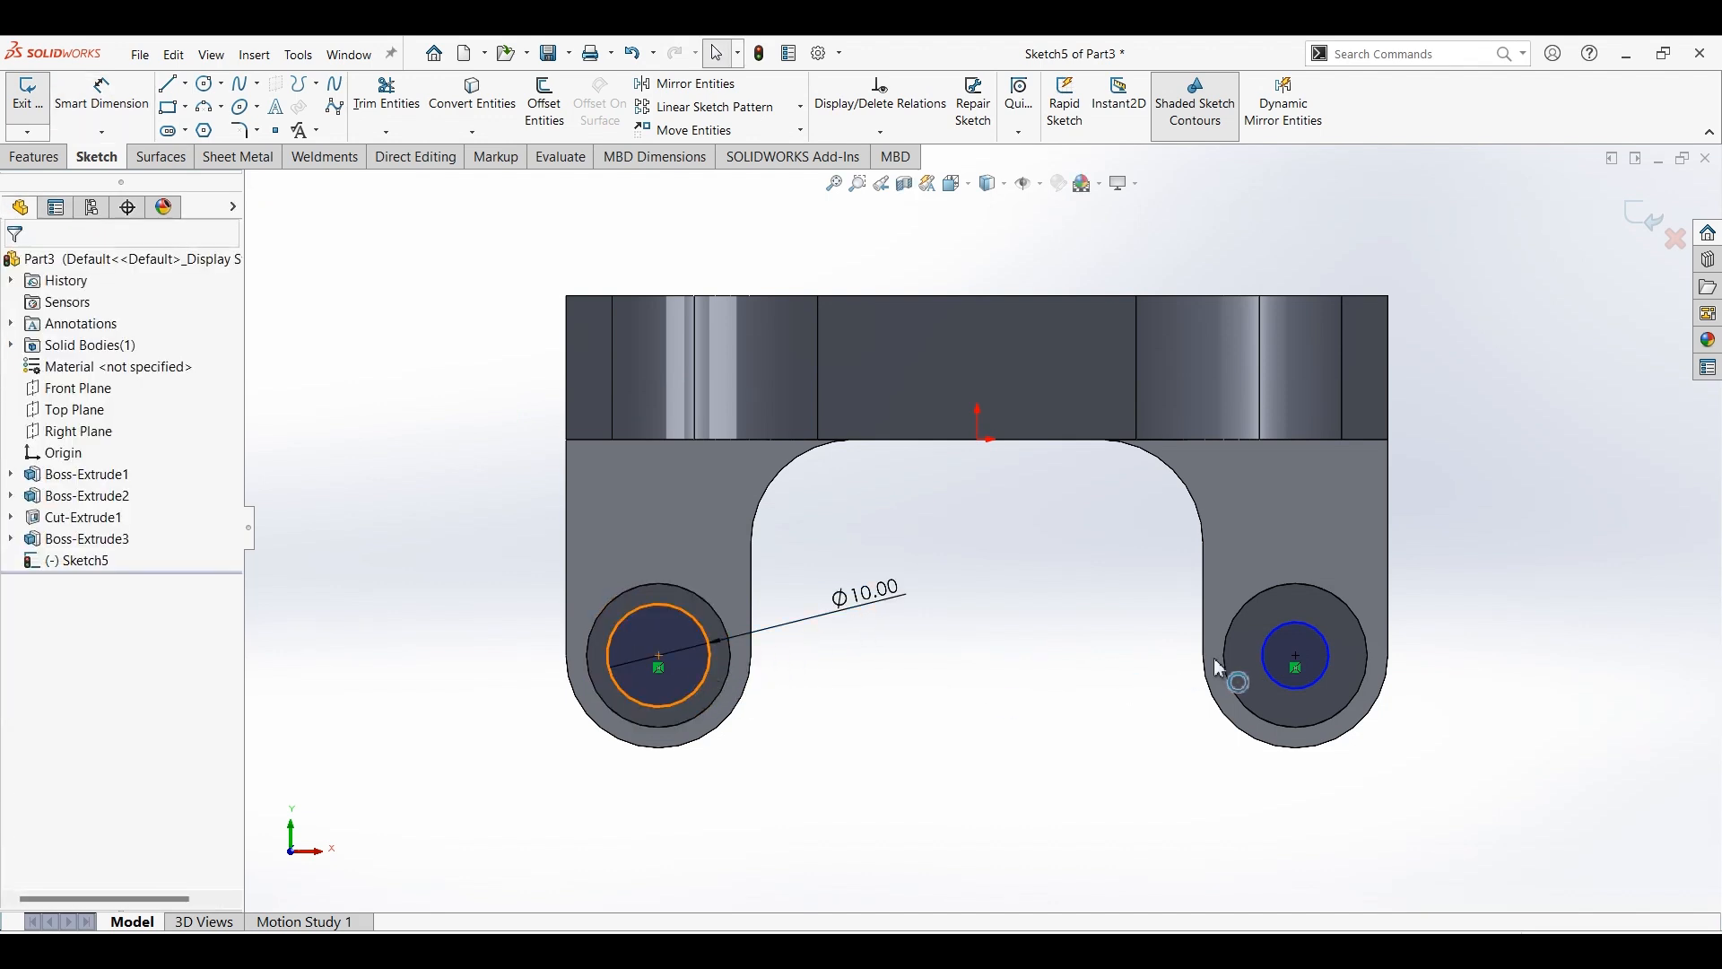
left_click(1269, 682, "ctrl")
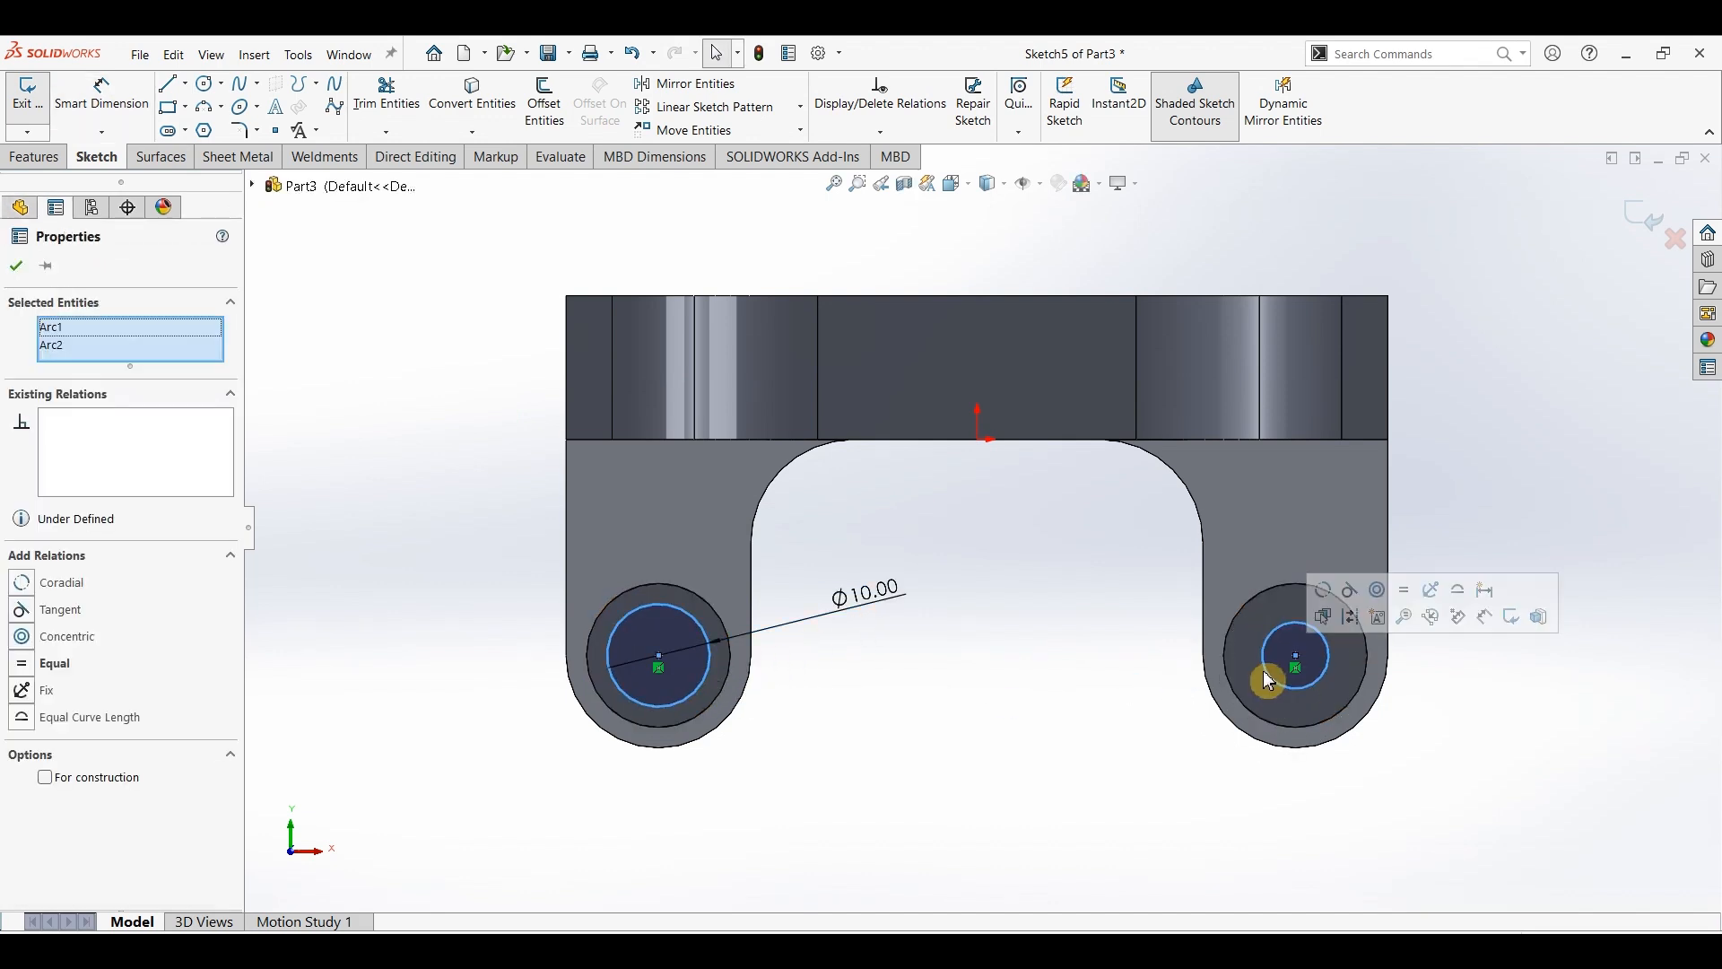
left_click(1405, 591)
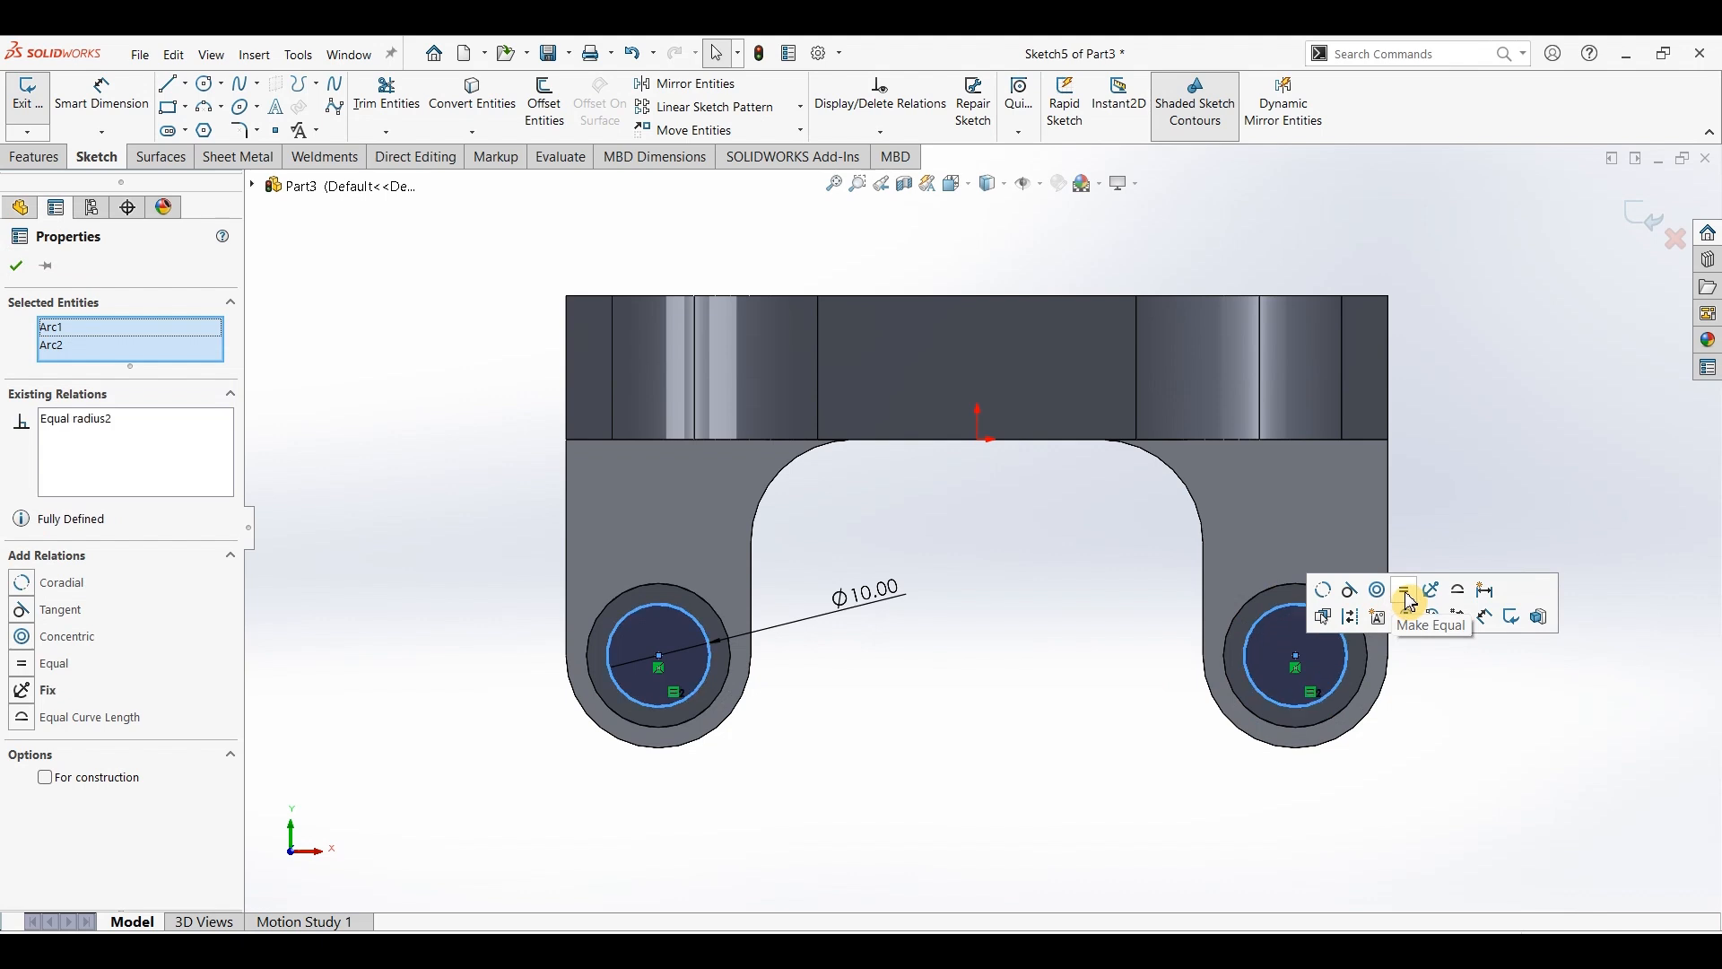
Cut both 10 mm circles Through All the cylindrical bosses and lugs, and show the part in isometric view.
left_click(38, 162)
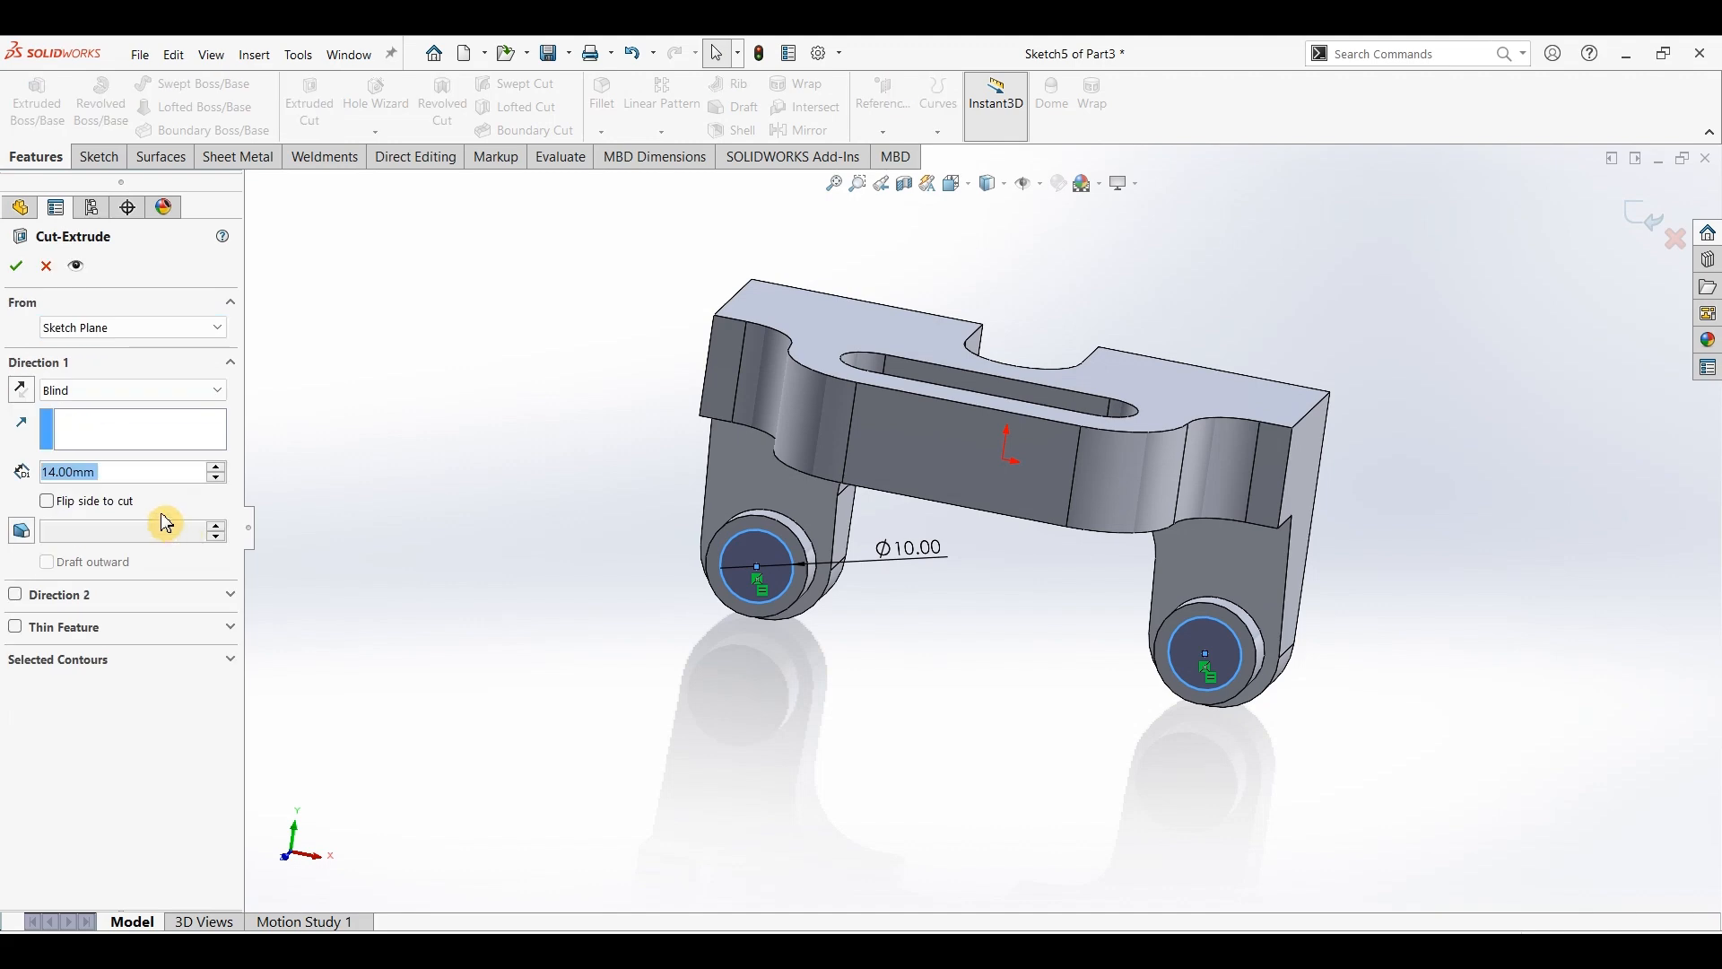
left_click(113, 391)
left_click(99, 413)
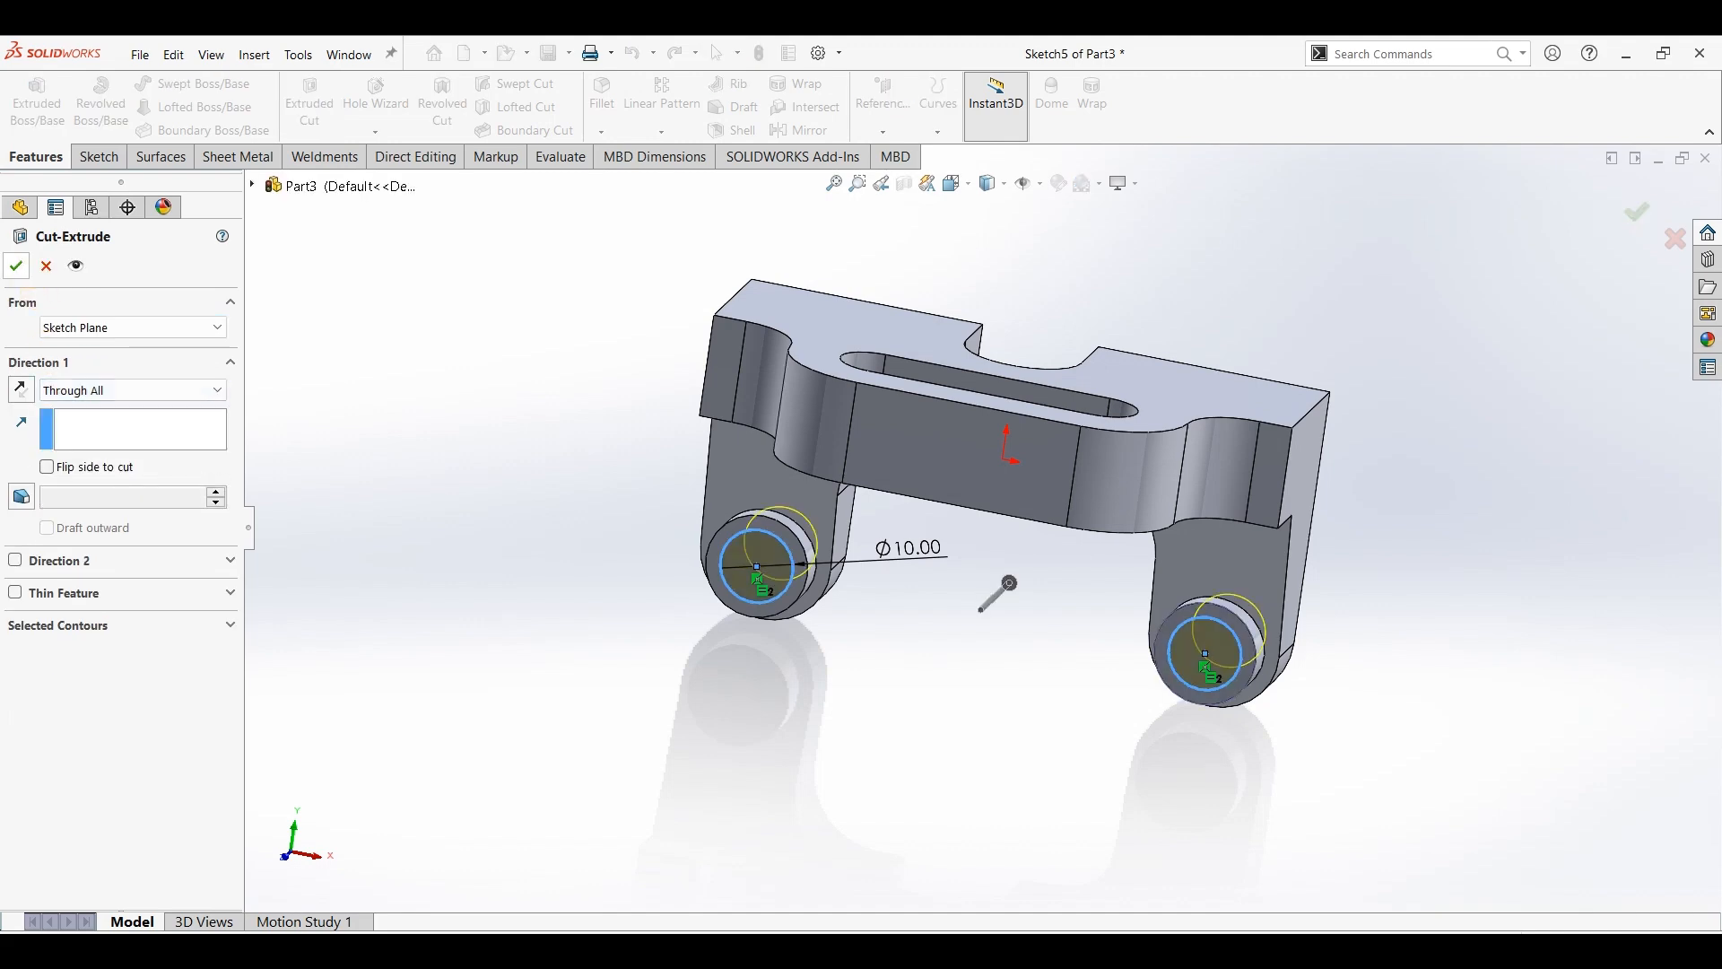
mouse_move(1423, 703)
middle_mouse_down()
mouse_move(1103, 773)
mouse_move(1426, 683)
middle_mouse_up()
key("ctrl+7")
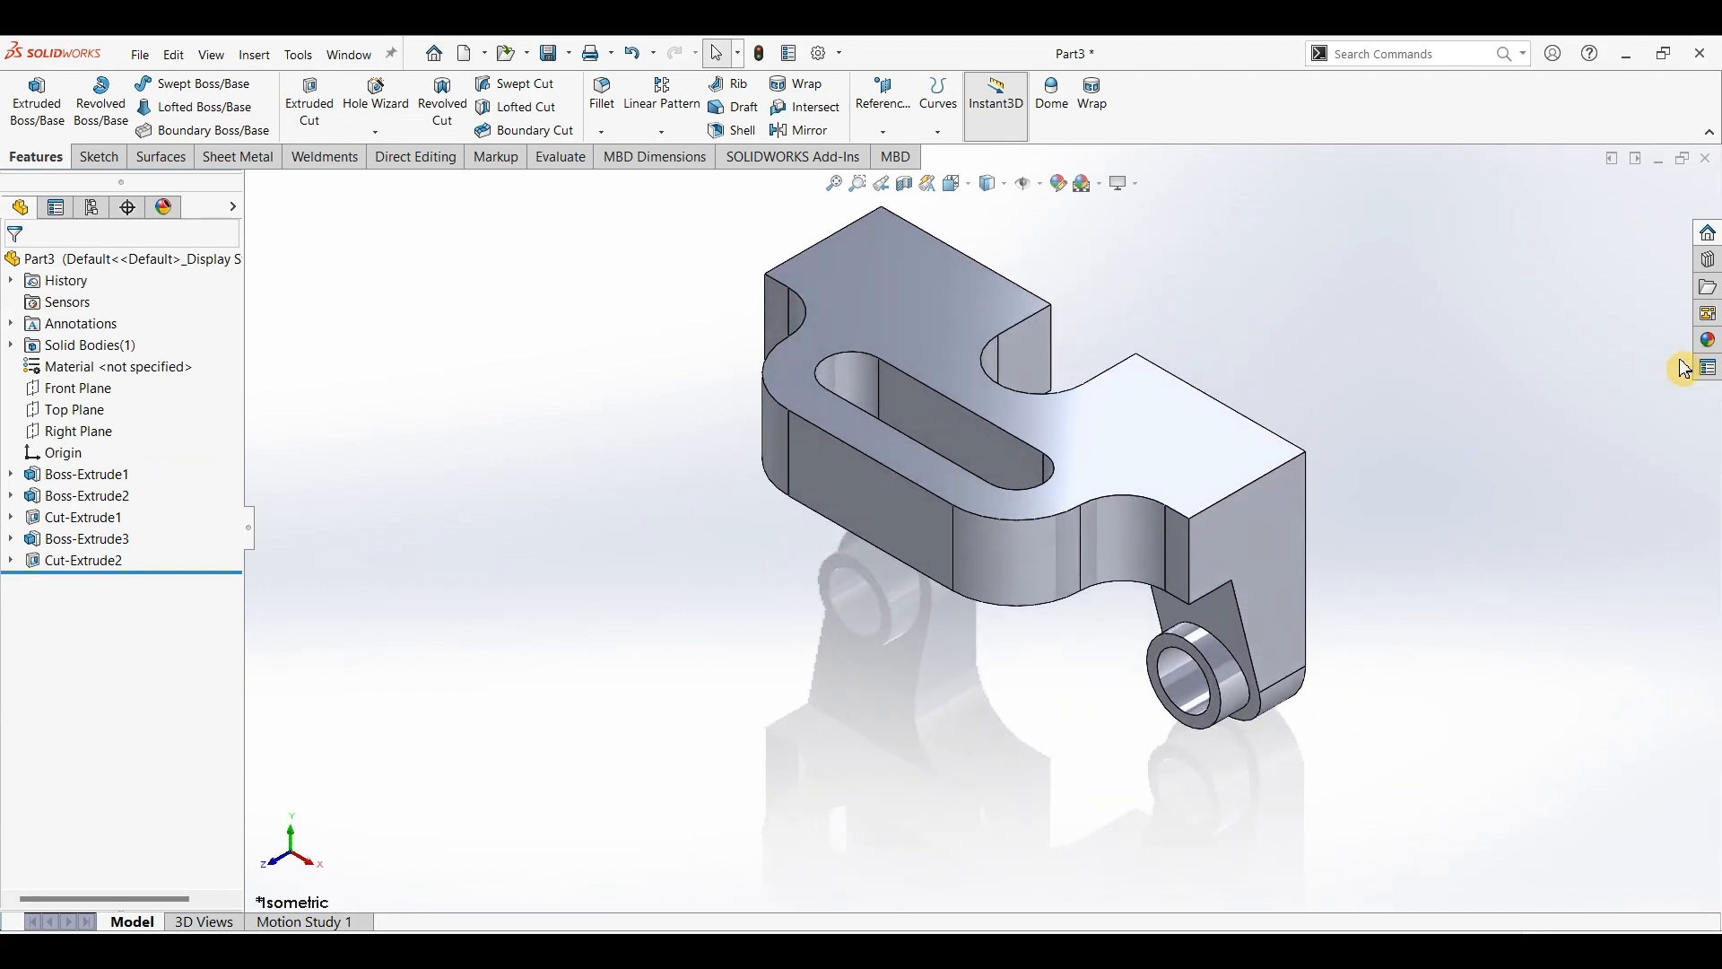
Apply the polished steel appearance from the Metal, Steel collection to the whole part and inspect the finished model.
left_click(1715, 348)
double_click(1531, 532)
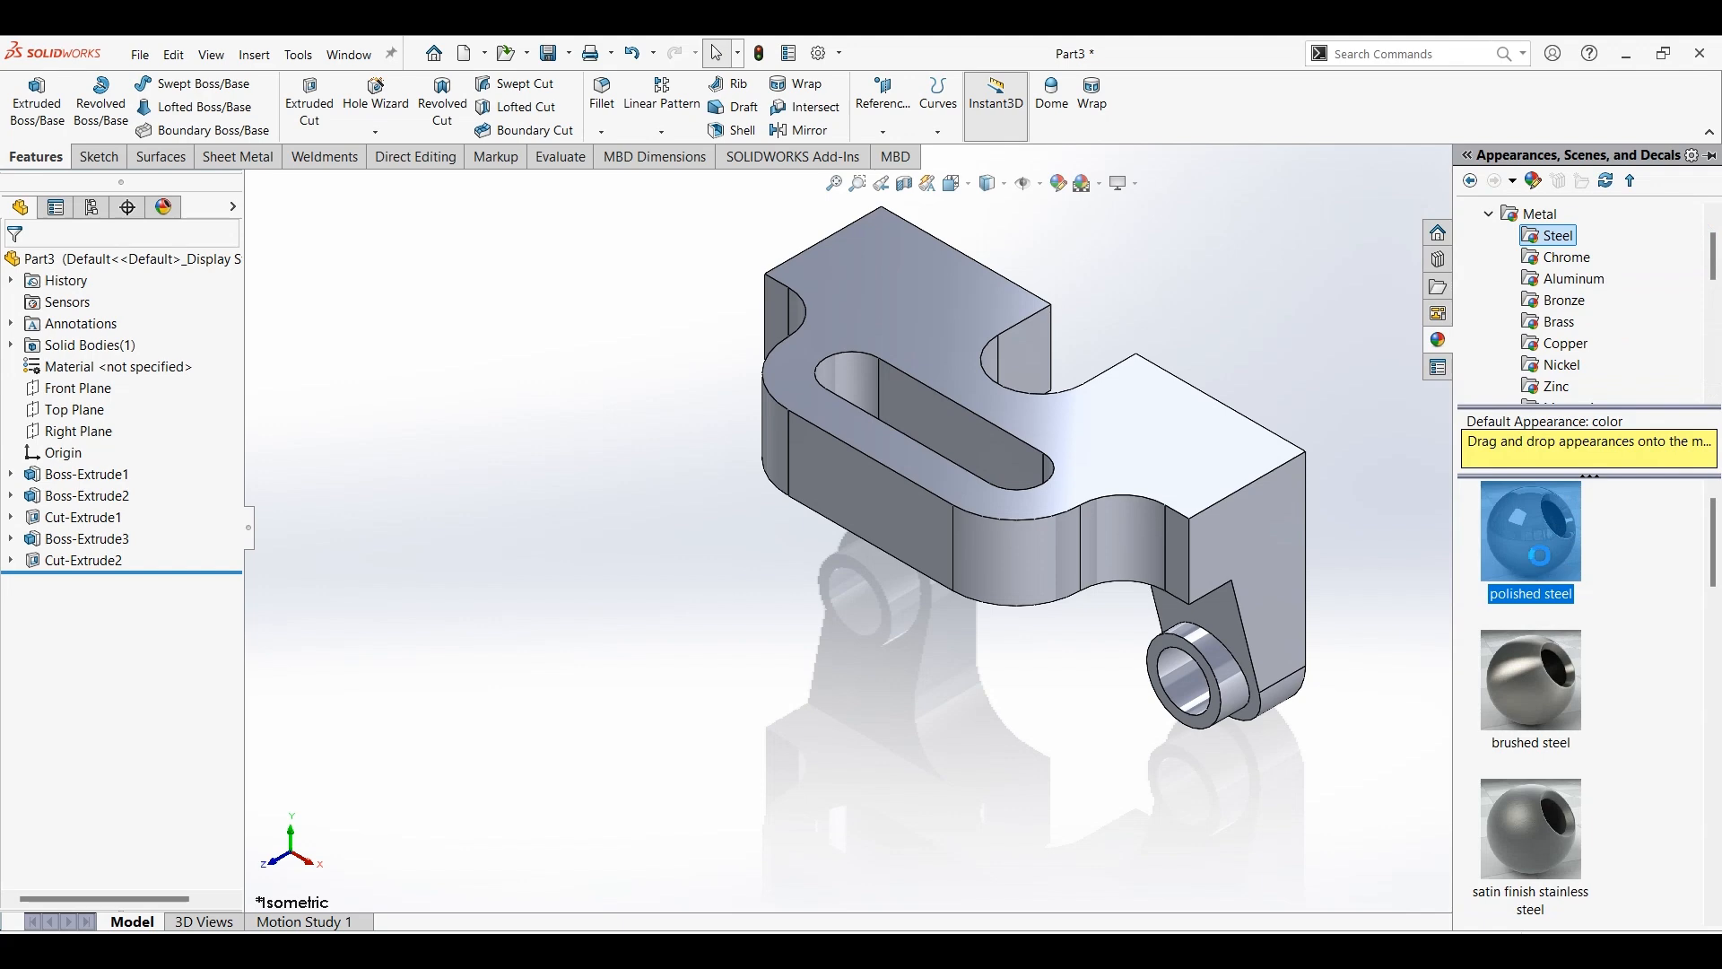
middle_click_drag(1396, 500, 1403, 565)
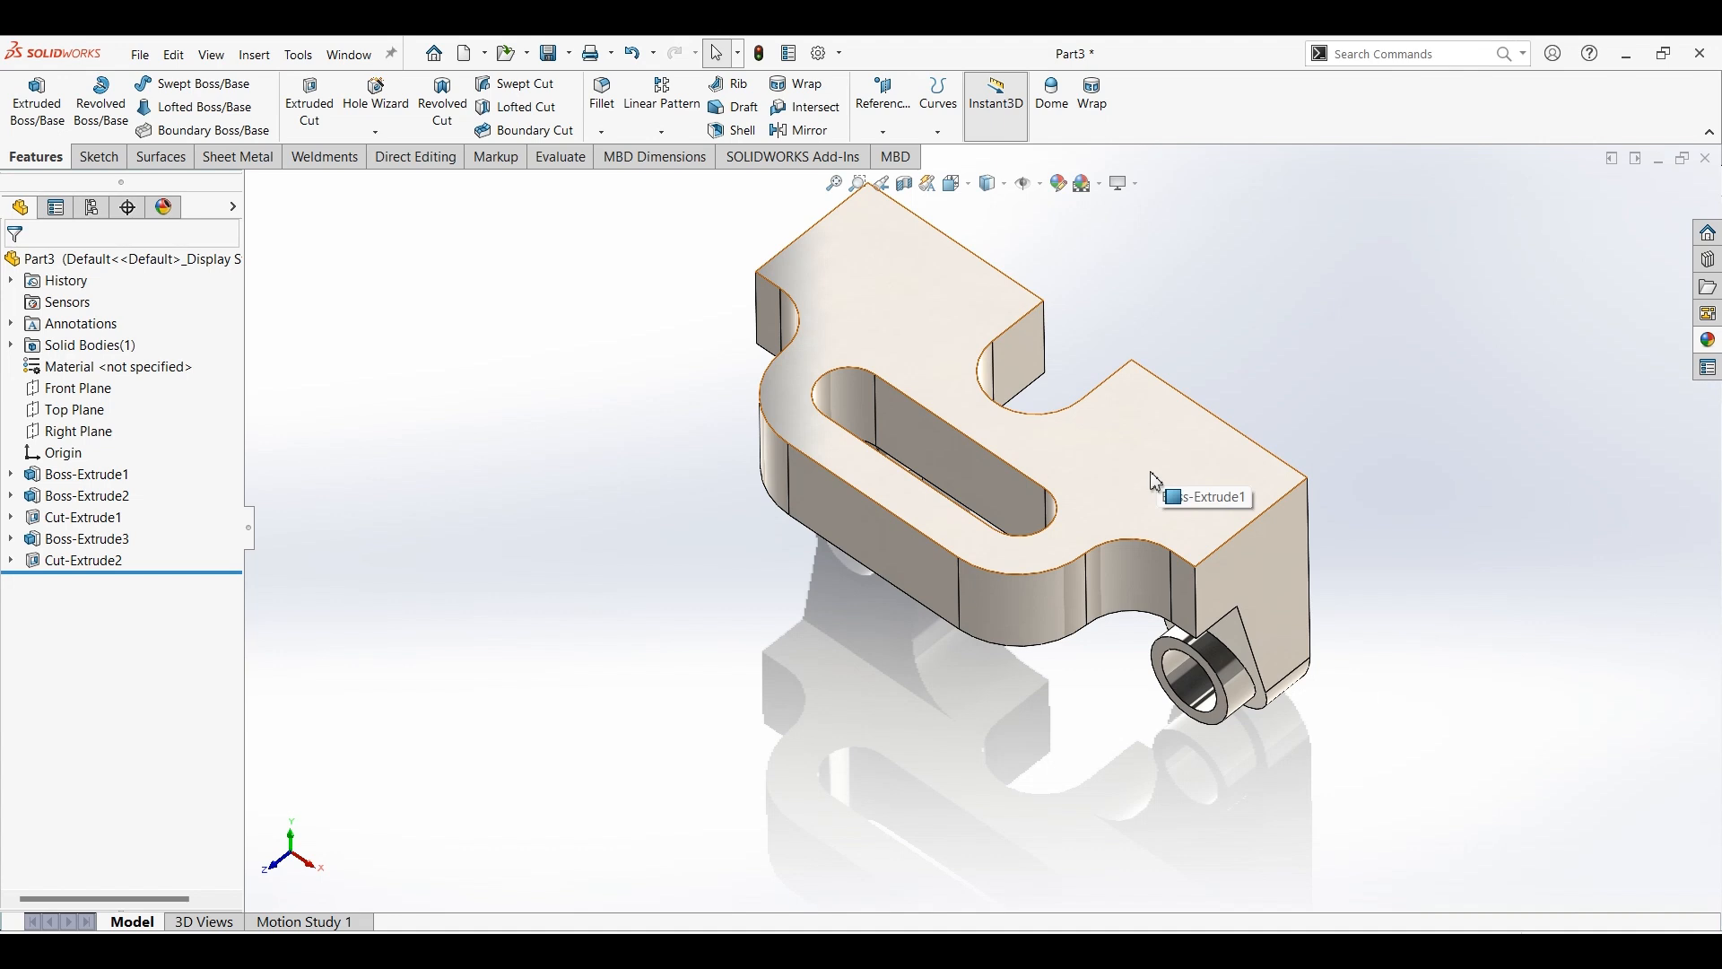
middle_click_drag(1155, 489, 1063, 471)
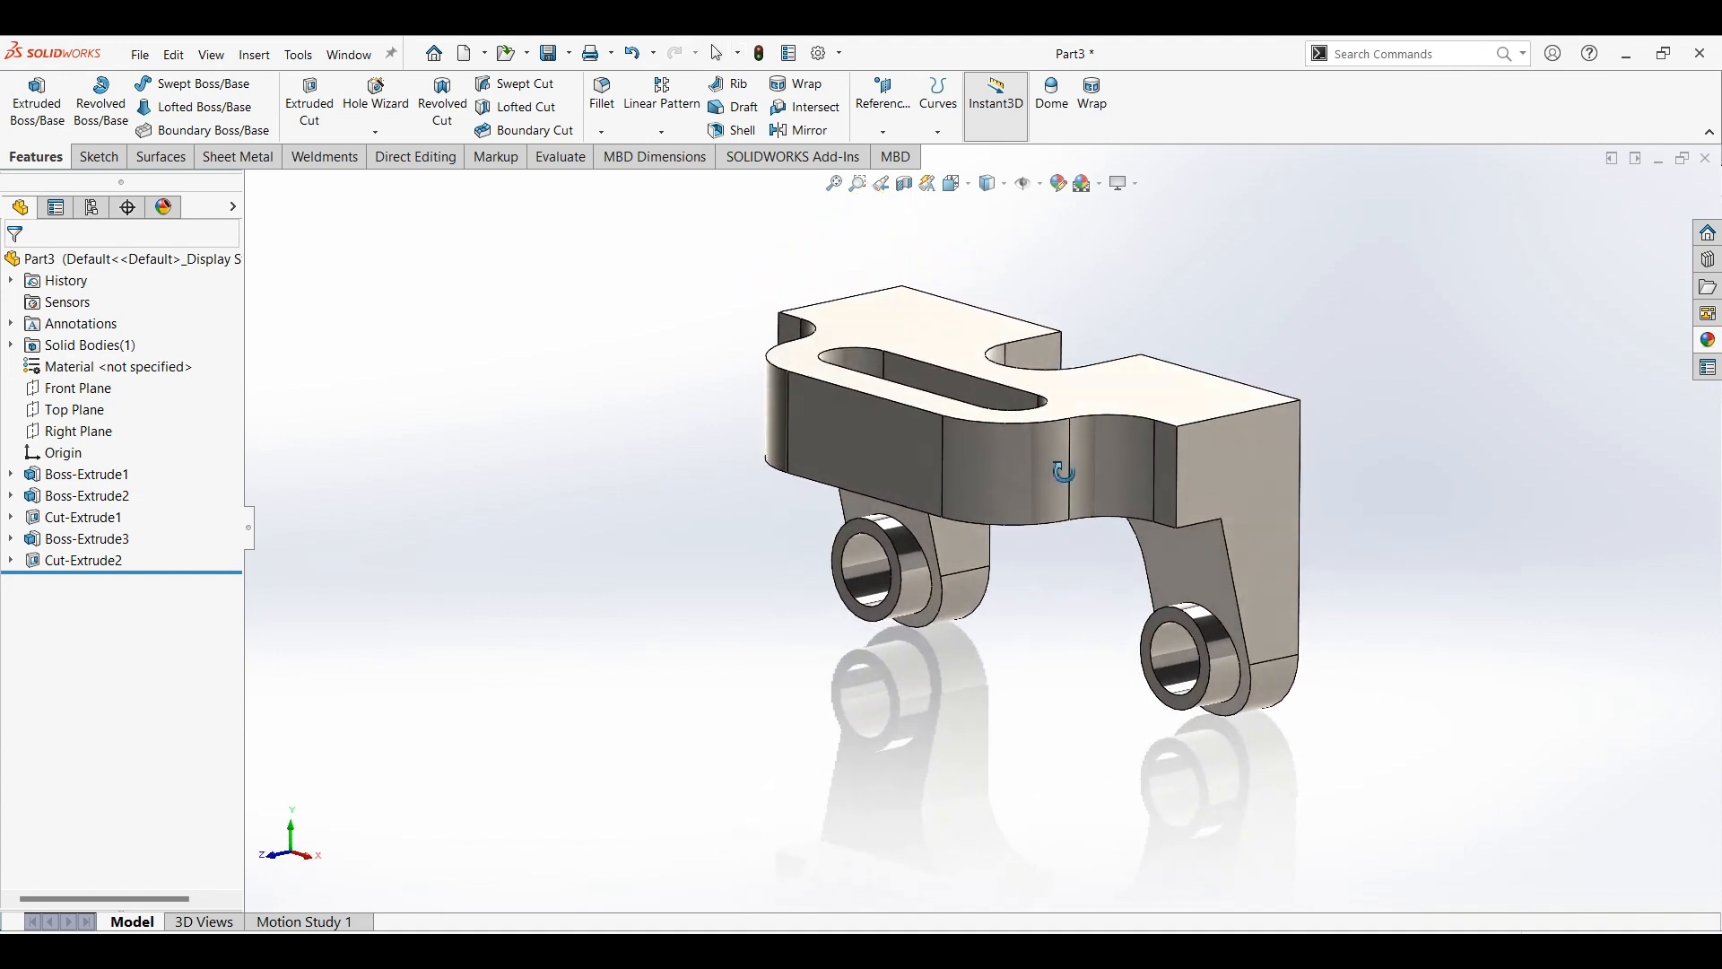